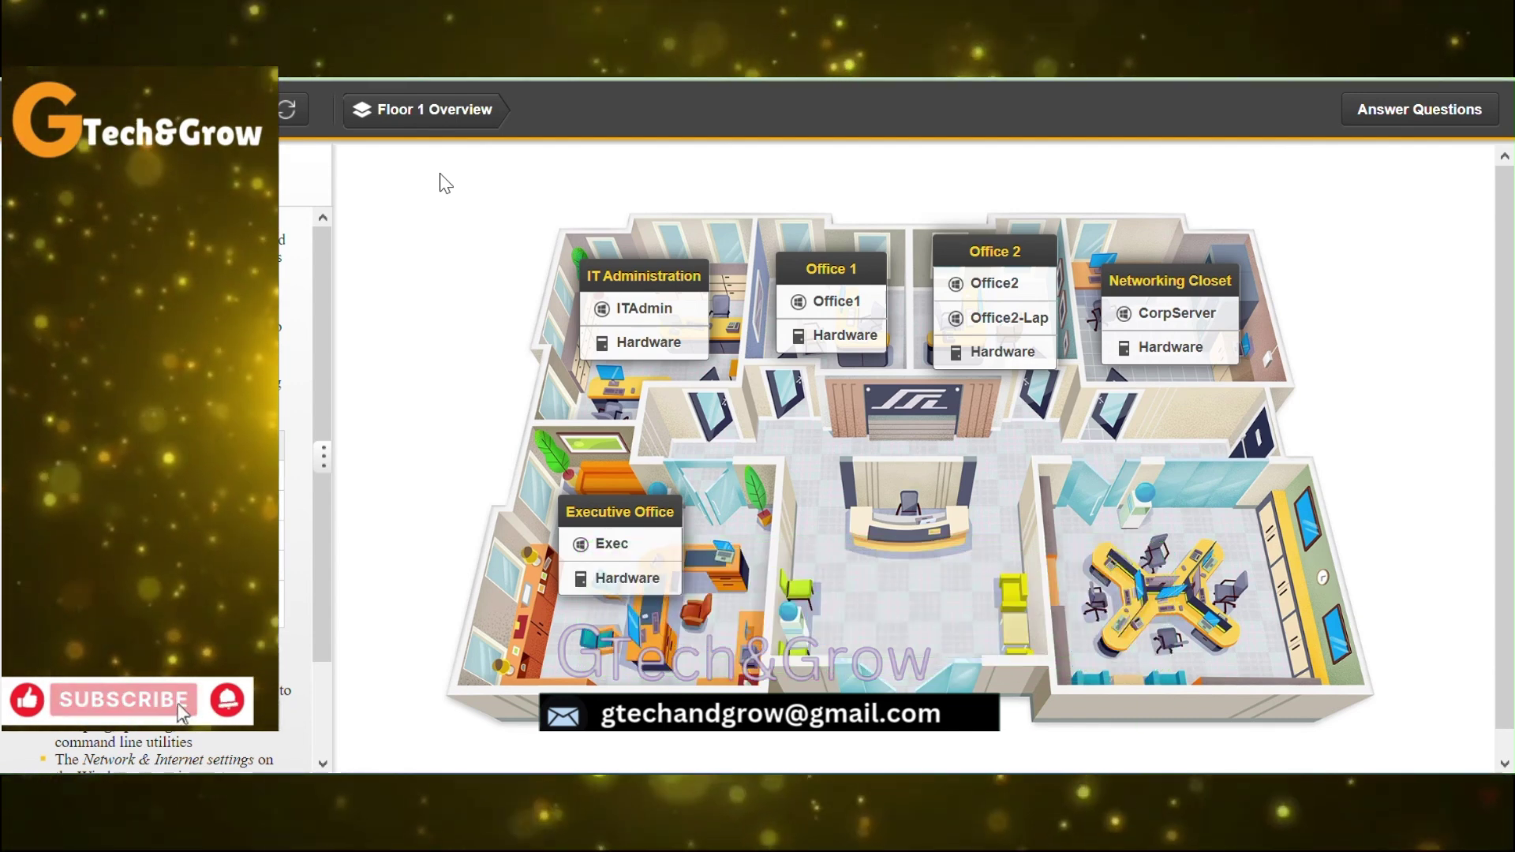
# Open a PowerShell terminal on the Office1 computer
pyautogui.moveTo(327, 270)
pyautogui.mouseDown()
pyautogui.moveTo(327, 308)
pyautogui.moveTo(319, 253)
pyautogui.mouseUp()
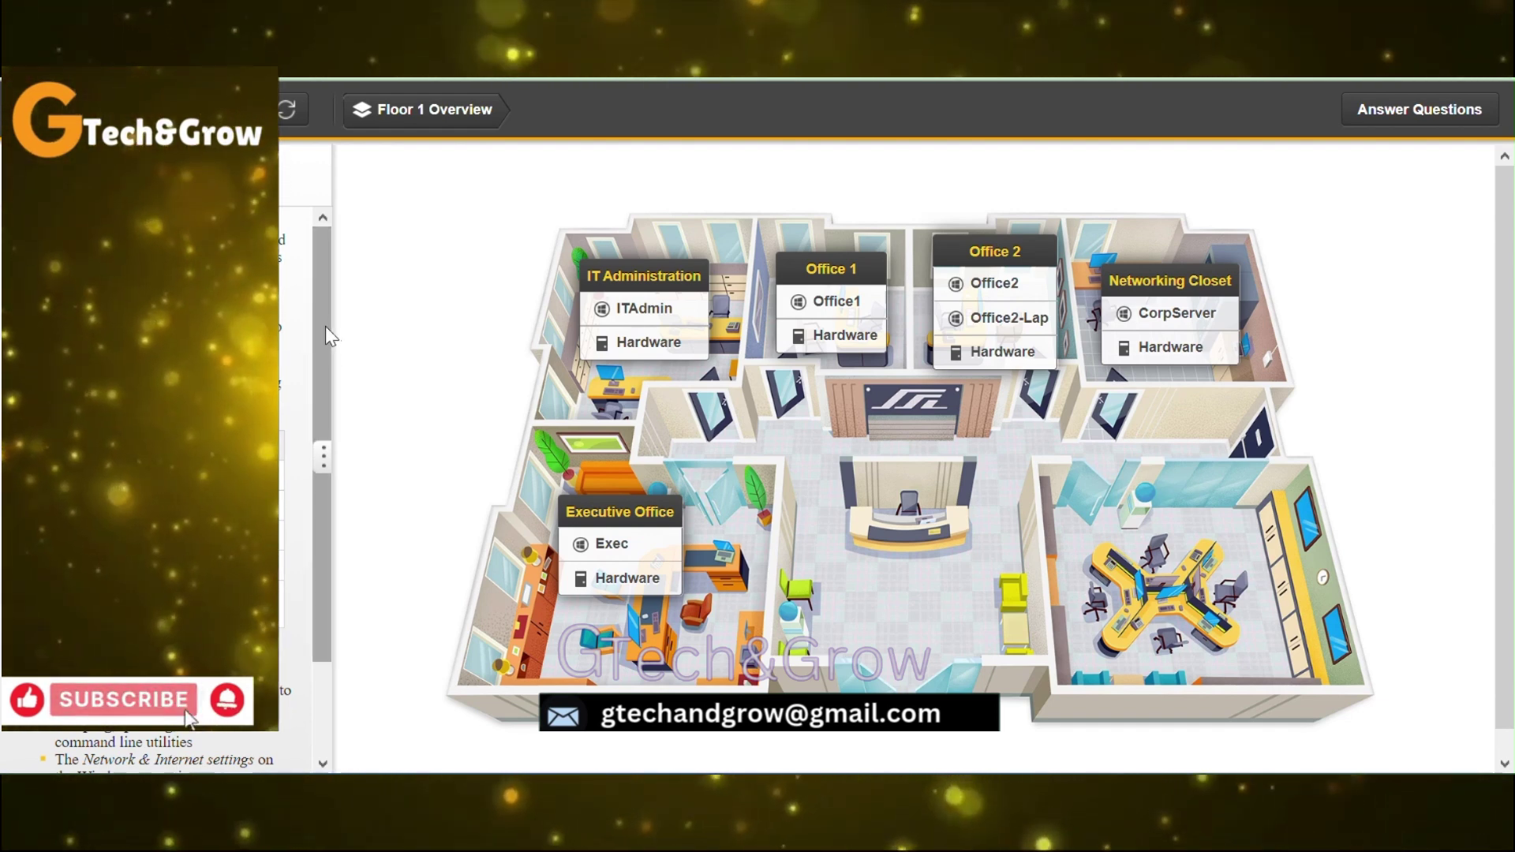
pyautogui.scroll(-2, 329, 363)
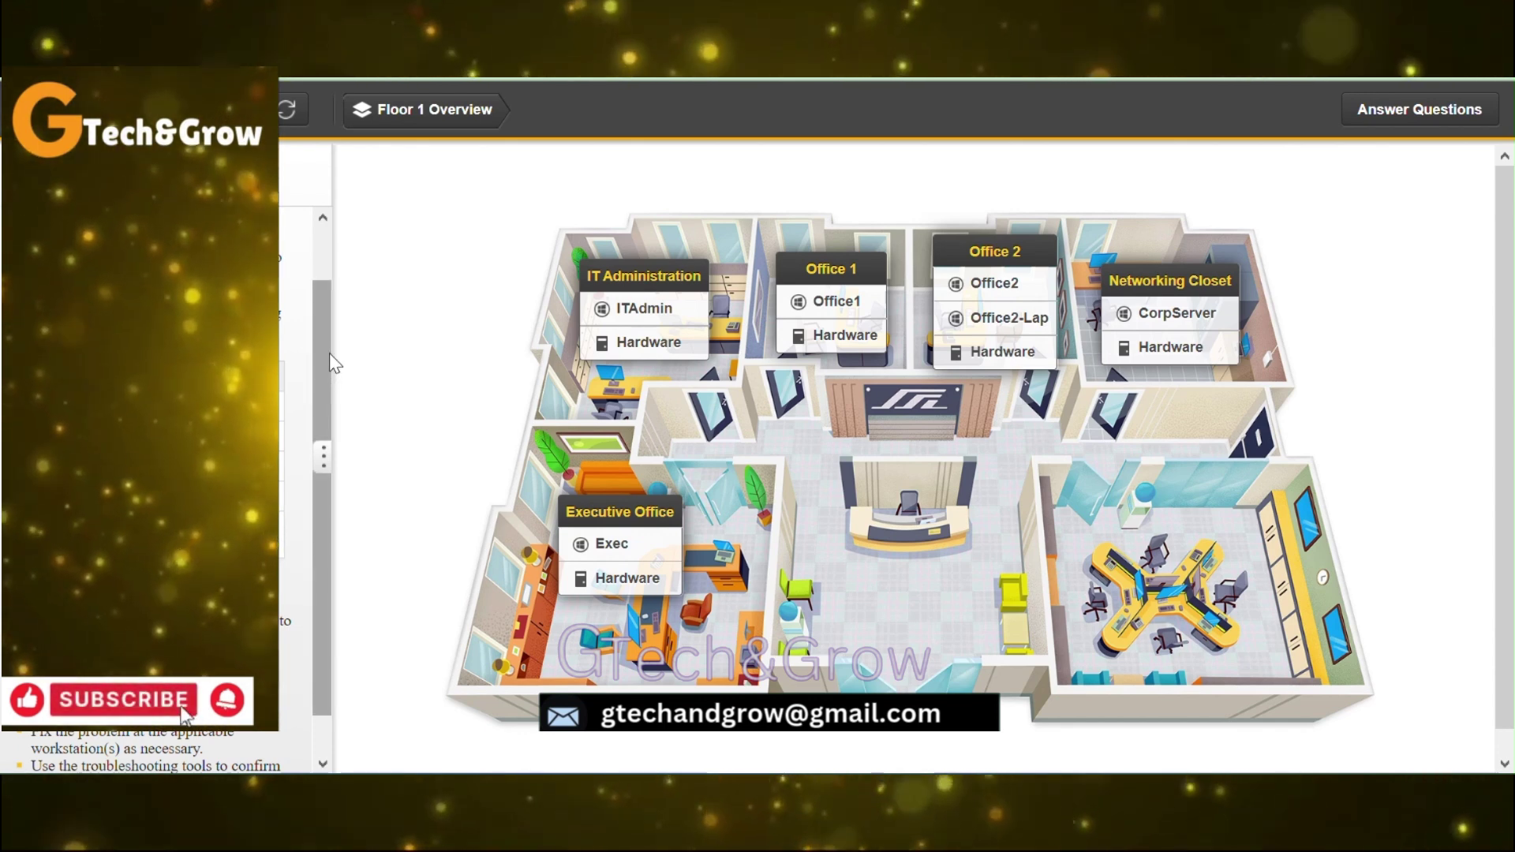
pyautogui.moveTo(329, 353); pyautogui.dragTo(328, 429)
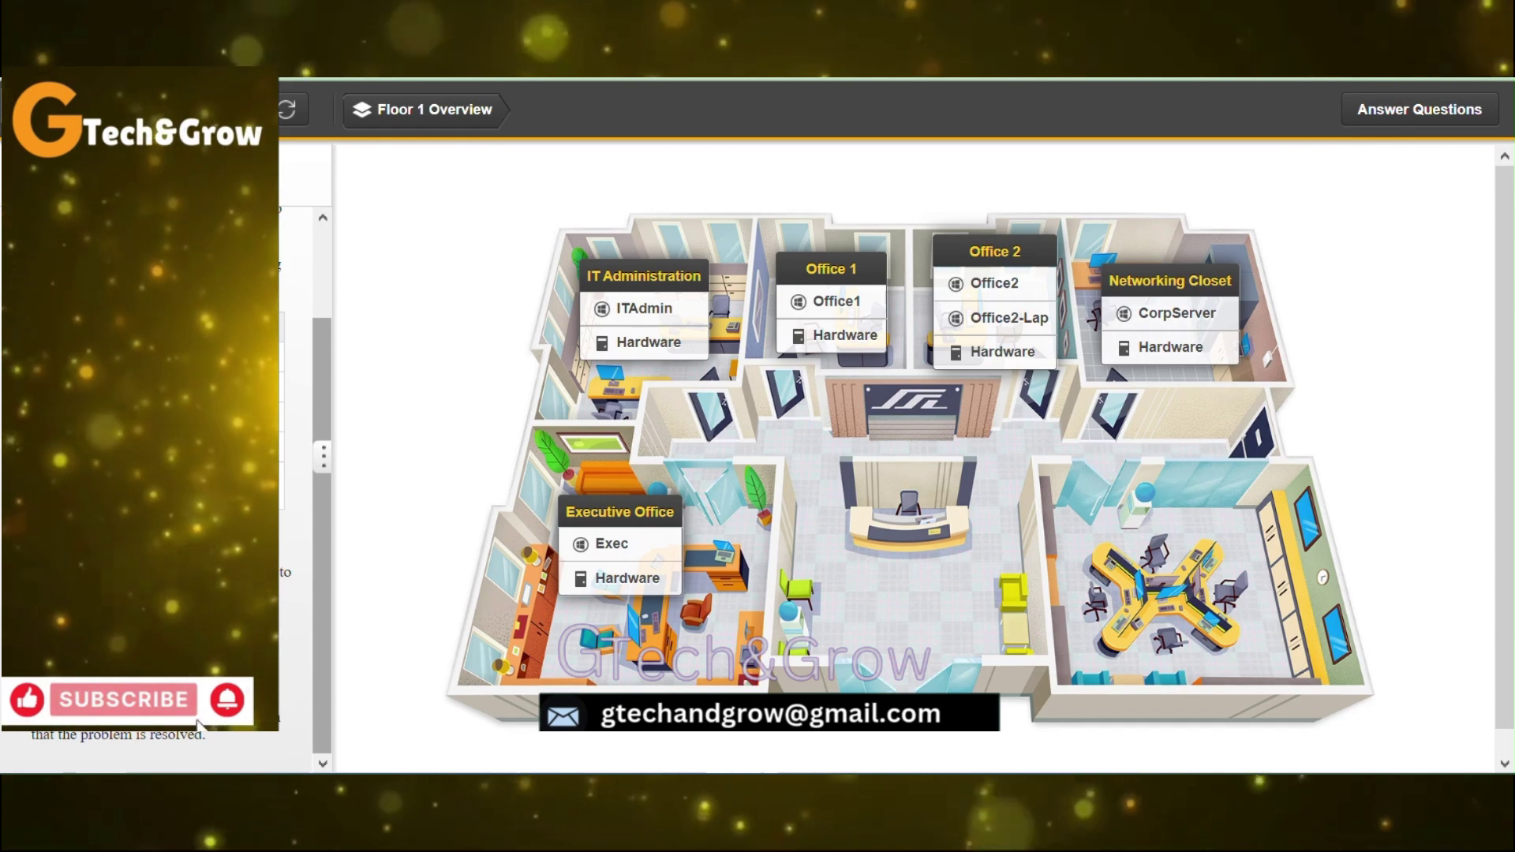
pyautogui.click(852, 305)
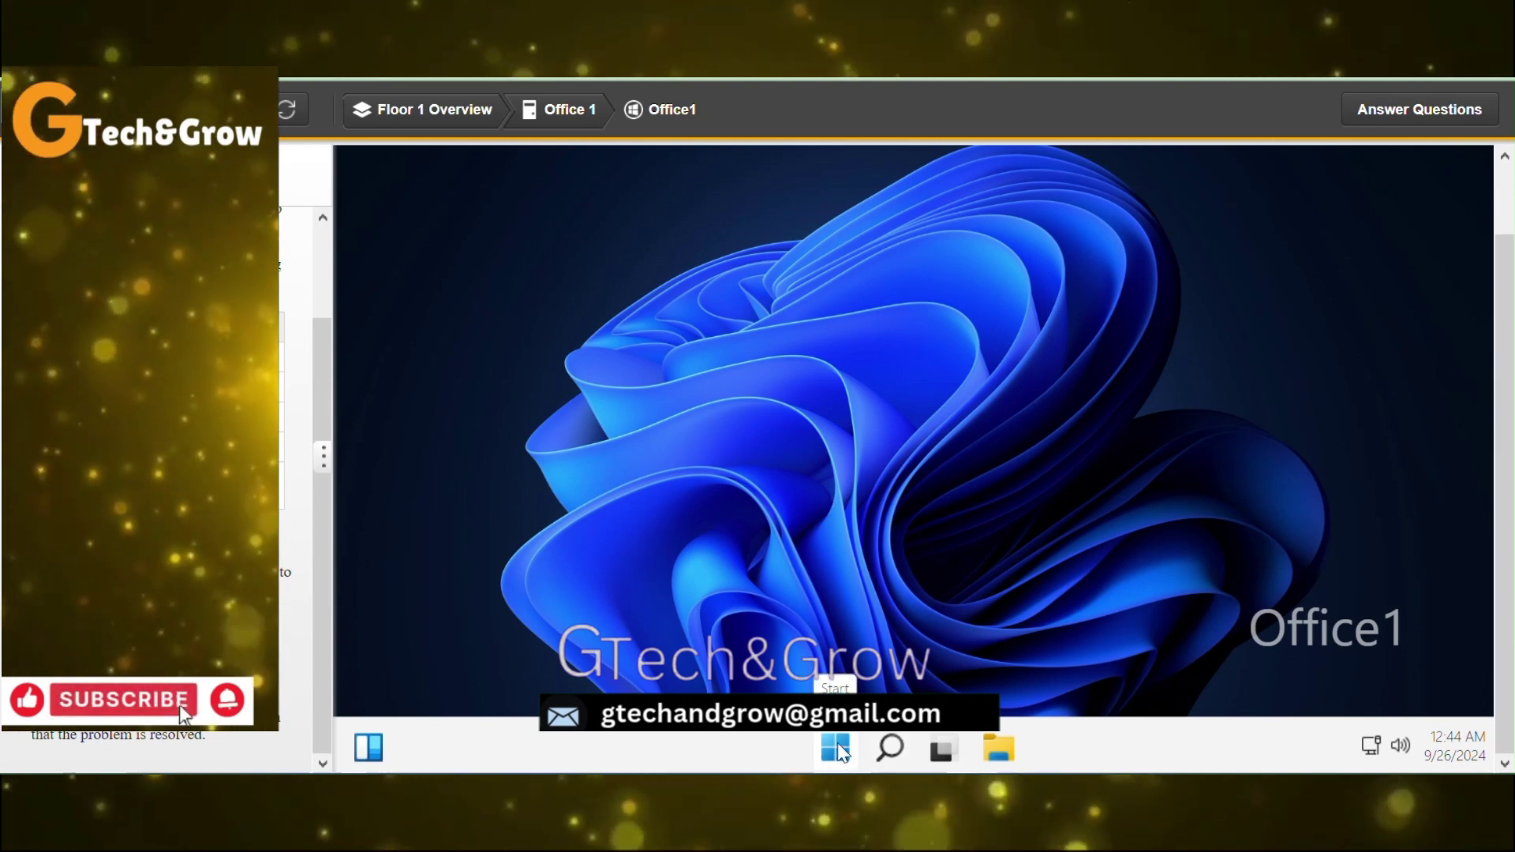
pyautogui.rightClick(837, 749)
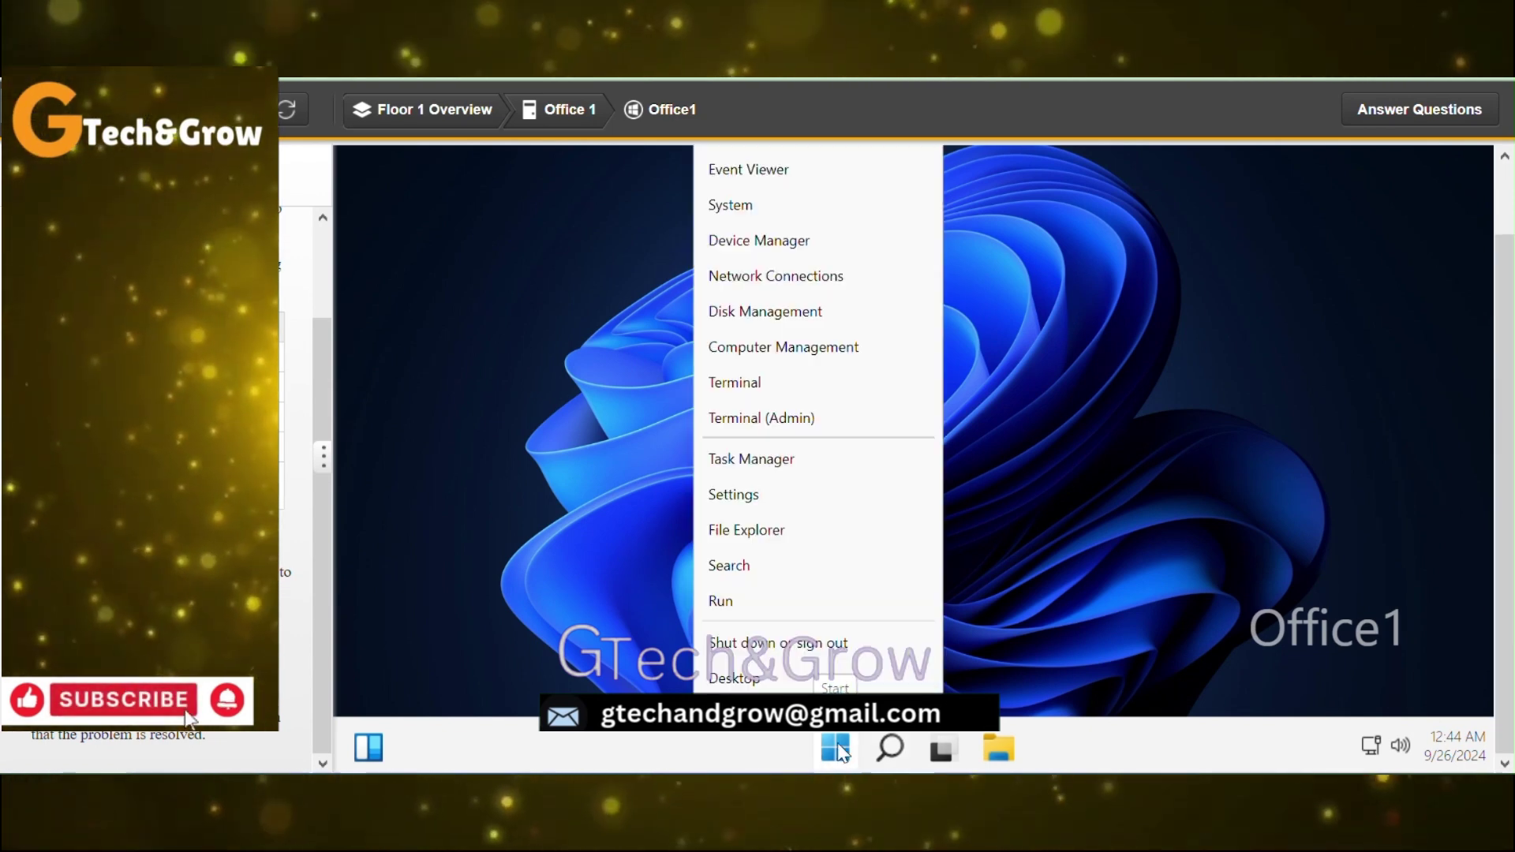
pyautogui.click(807, 417)
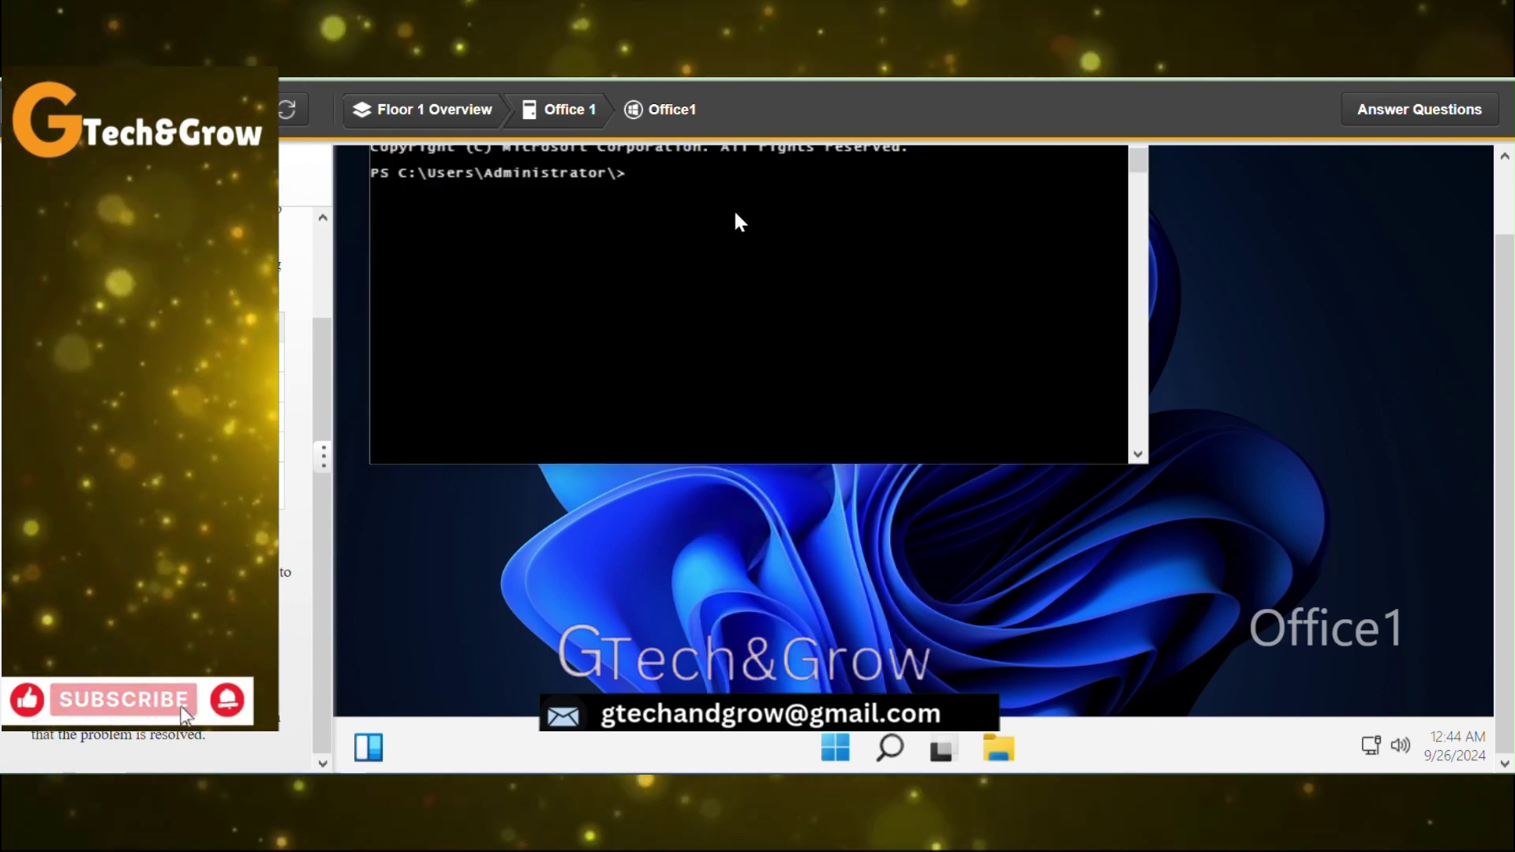
# Ping 192.168.0.10 from Office1, which times out with 100% loss
pyautogui.scroll(1, 871, 227)
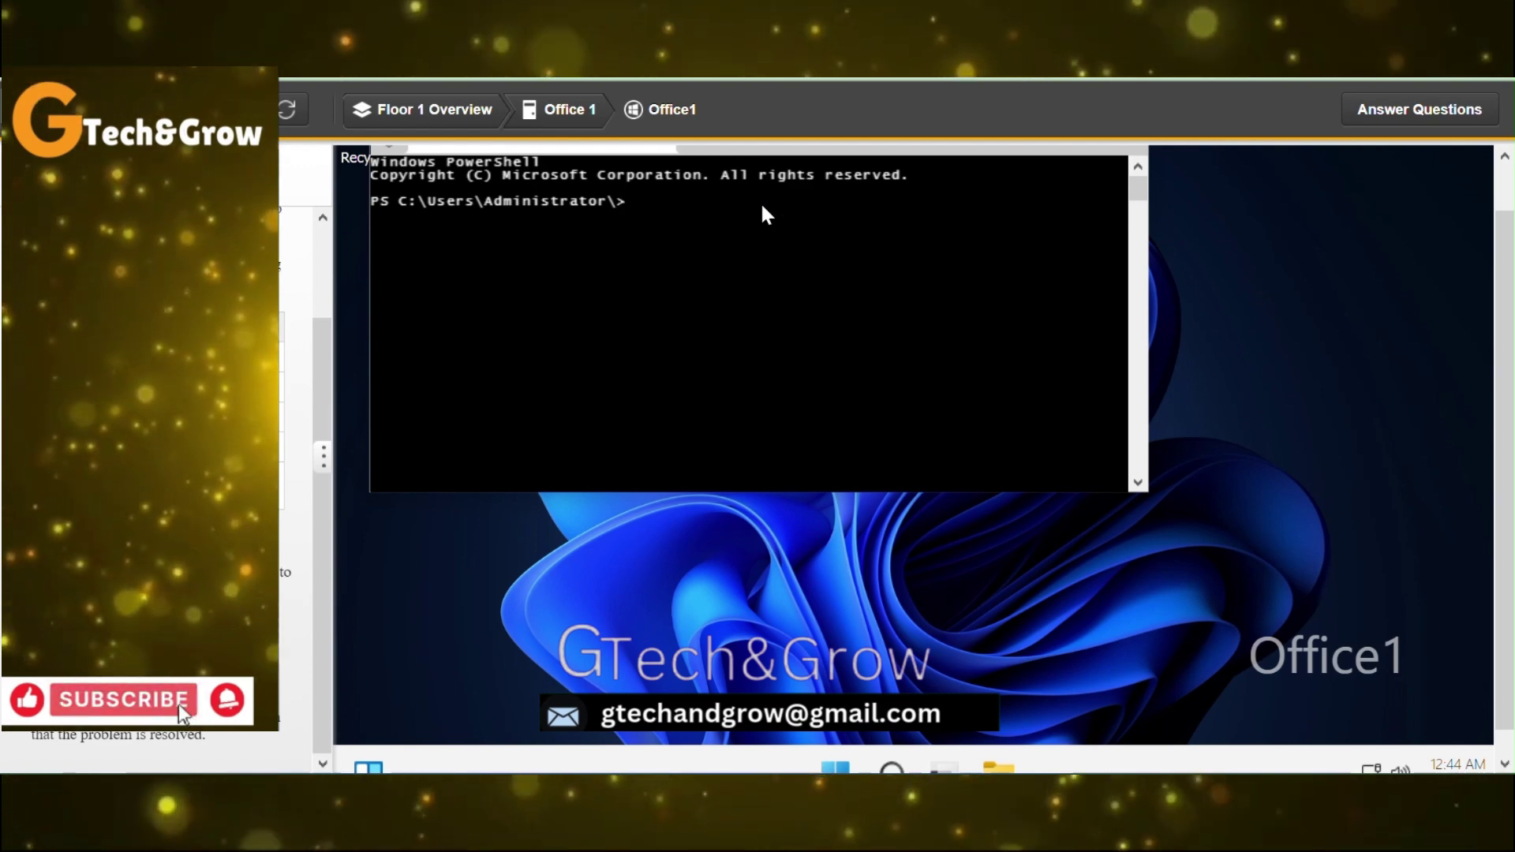
pyautogui.write('pi')
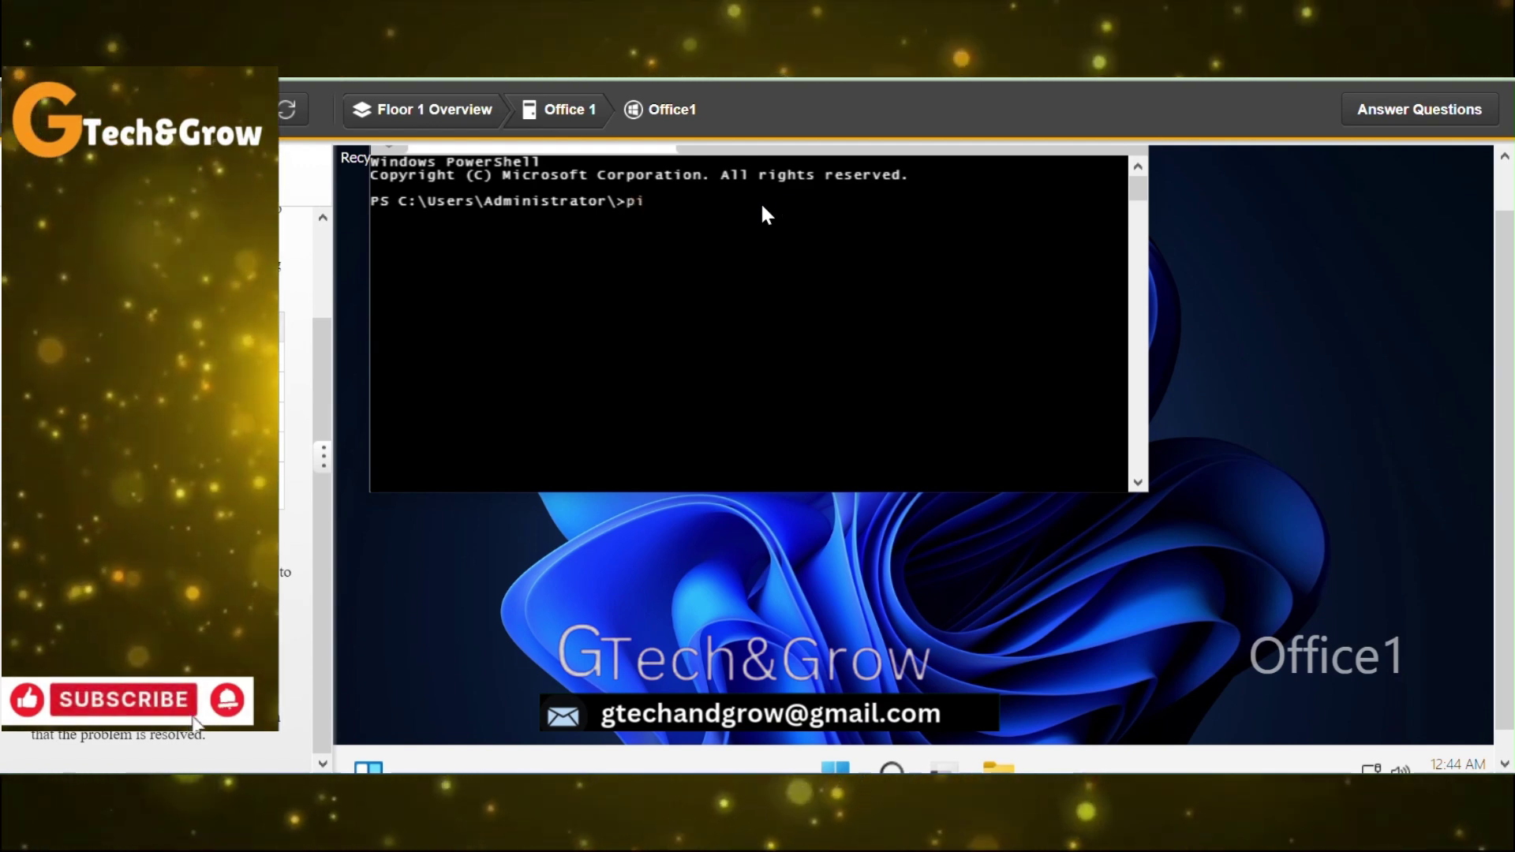
pyautogui.write('ng')
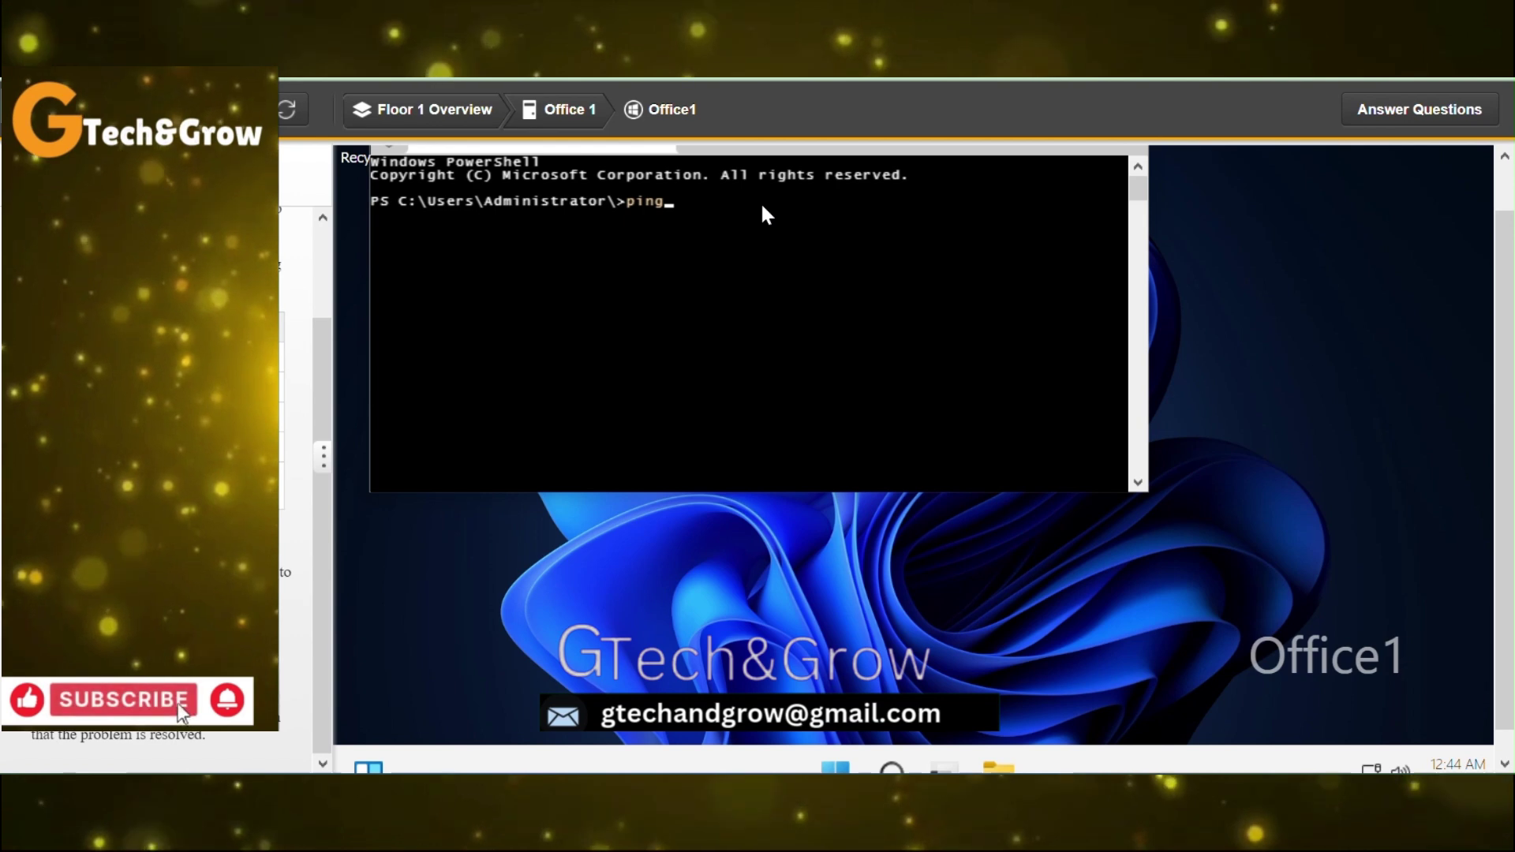
pyautogui.write(' 1')
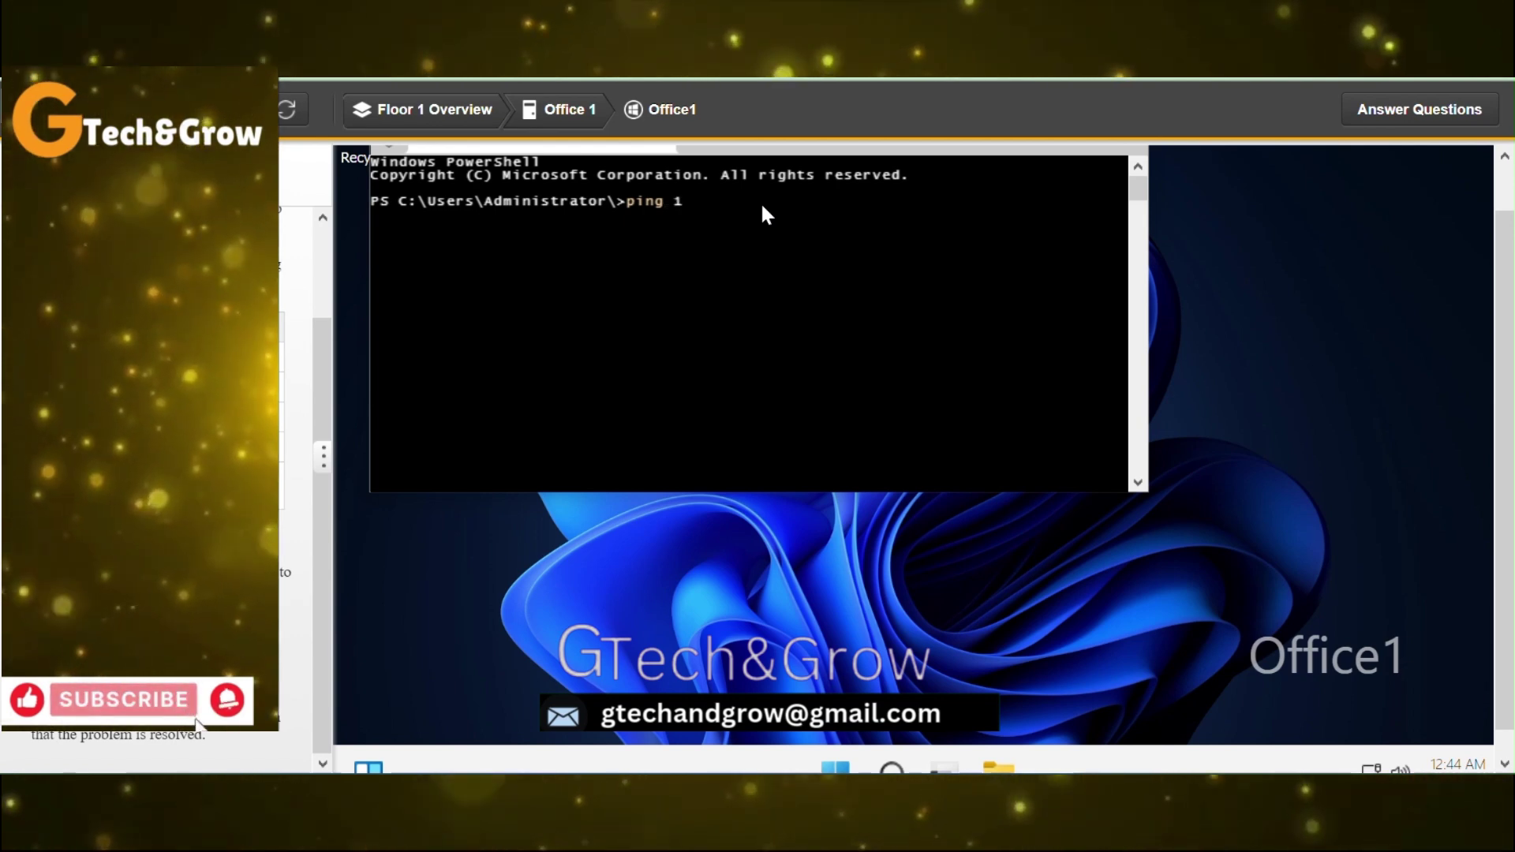
pyautogui.write('92')
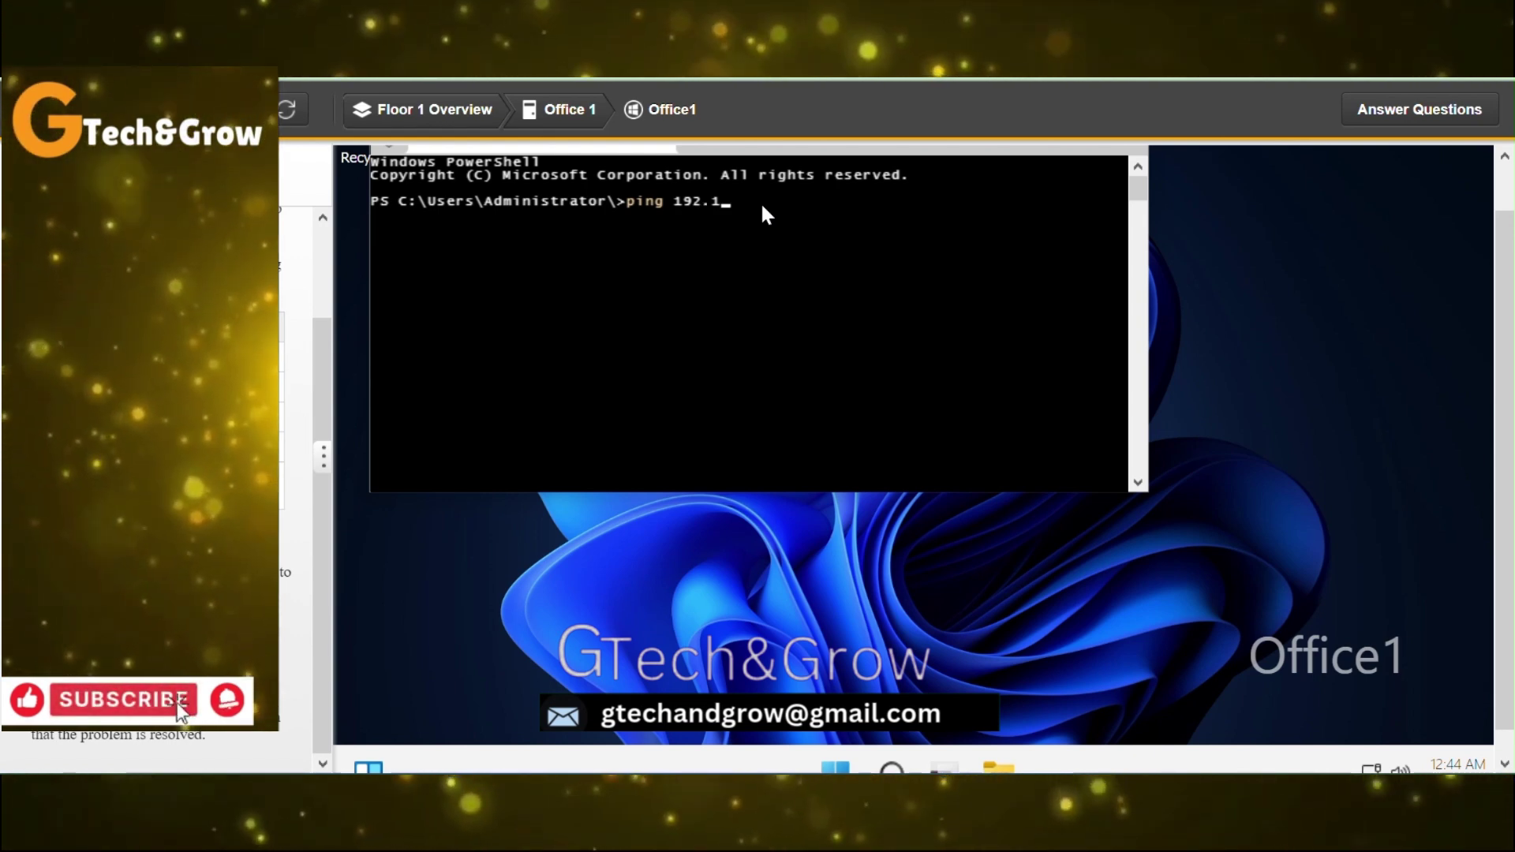
pyautogui.write('.16')
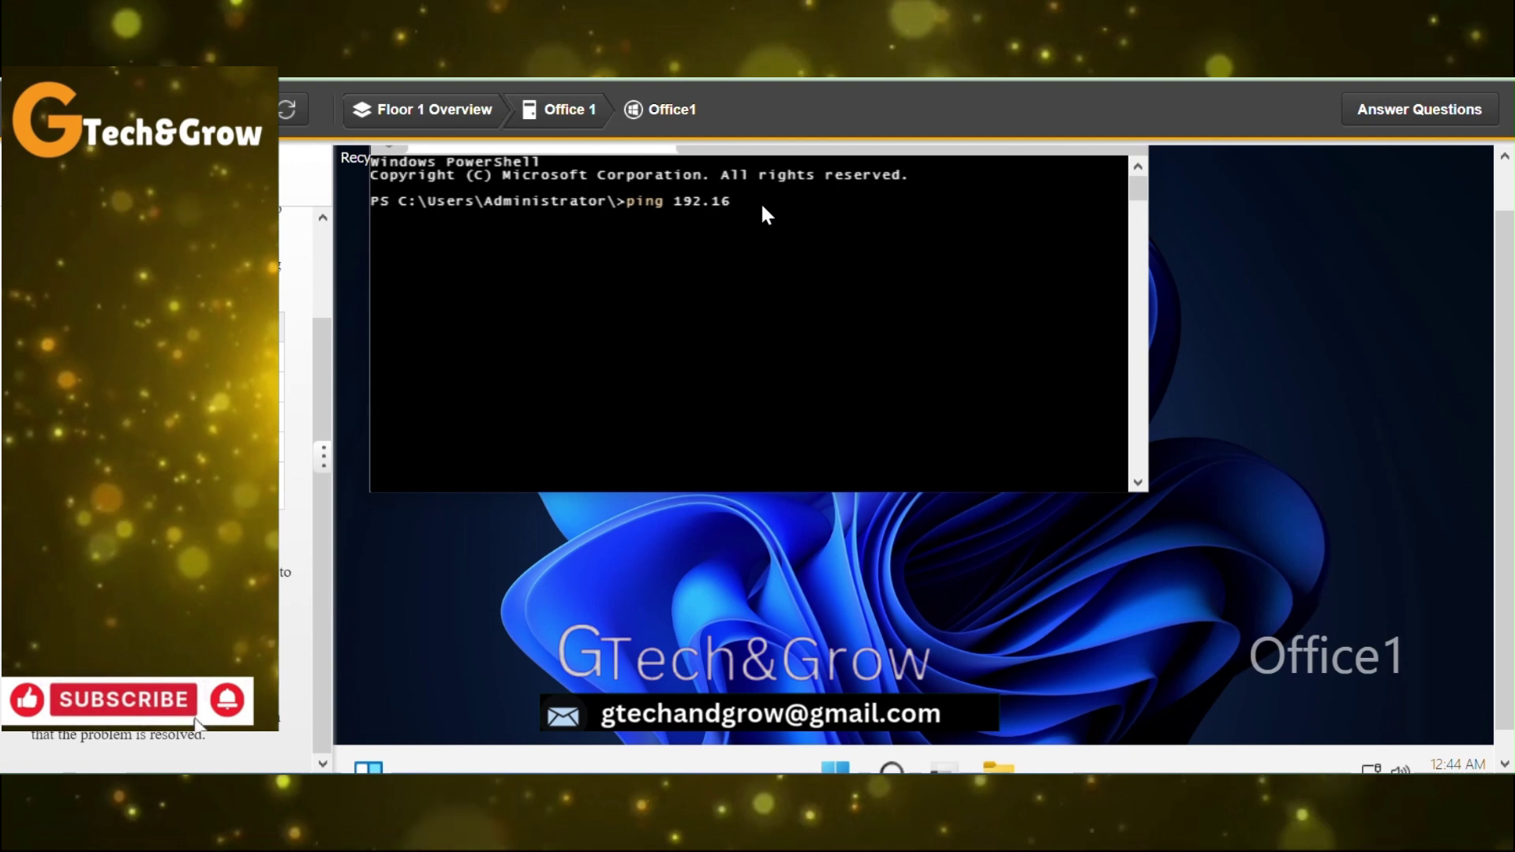
pyautogui.write('8.0')
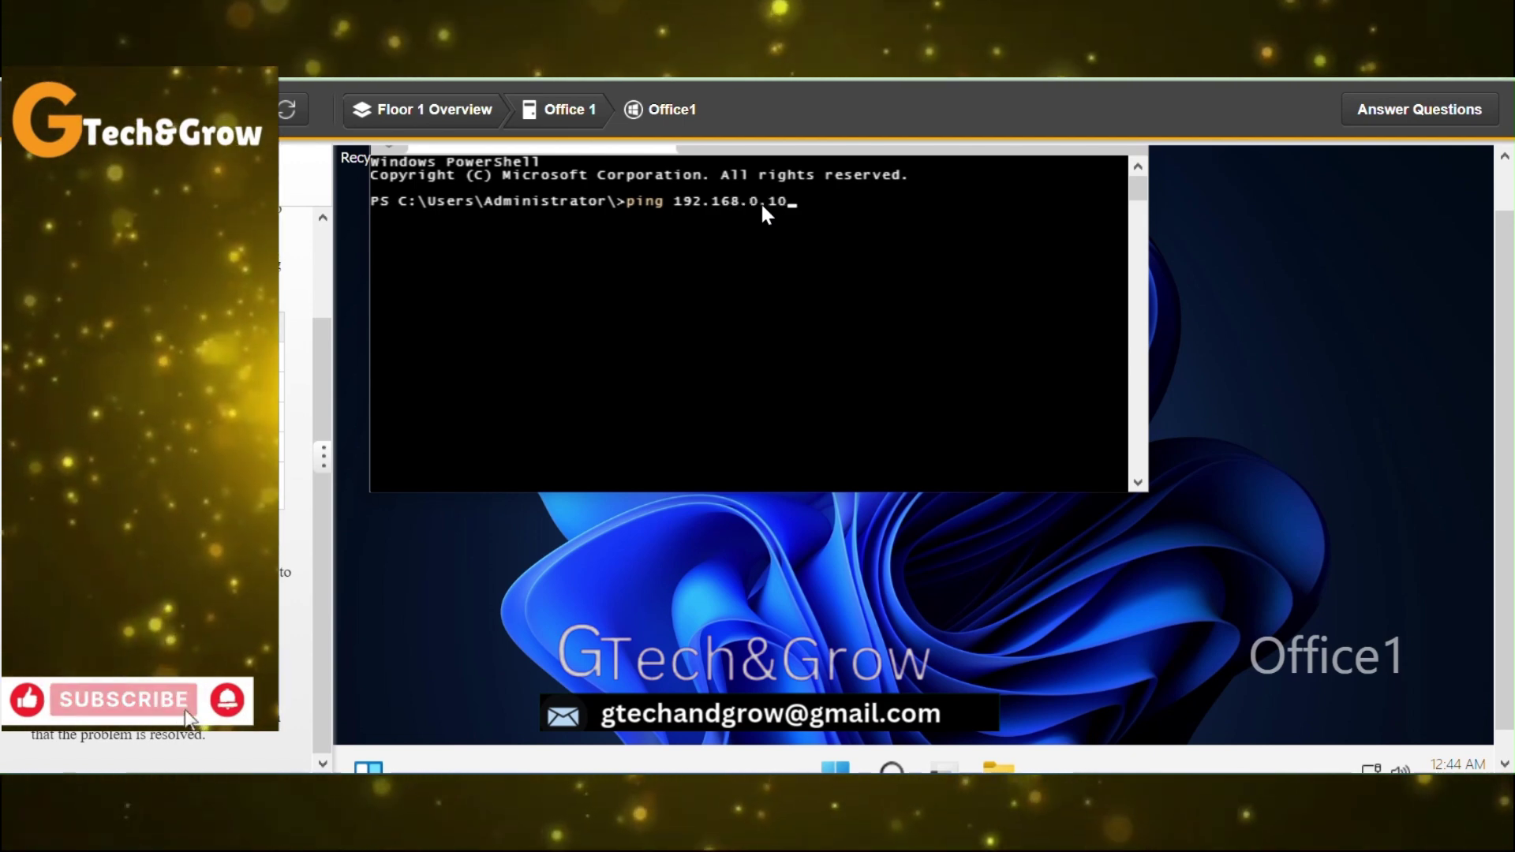
pyautogui.write('.10')
pyautogui.press('Return')
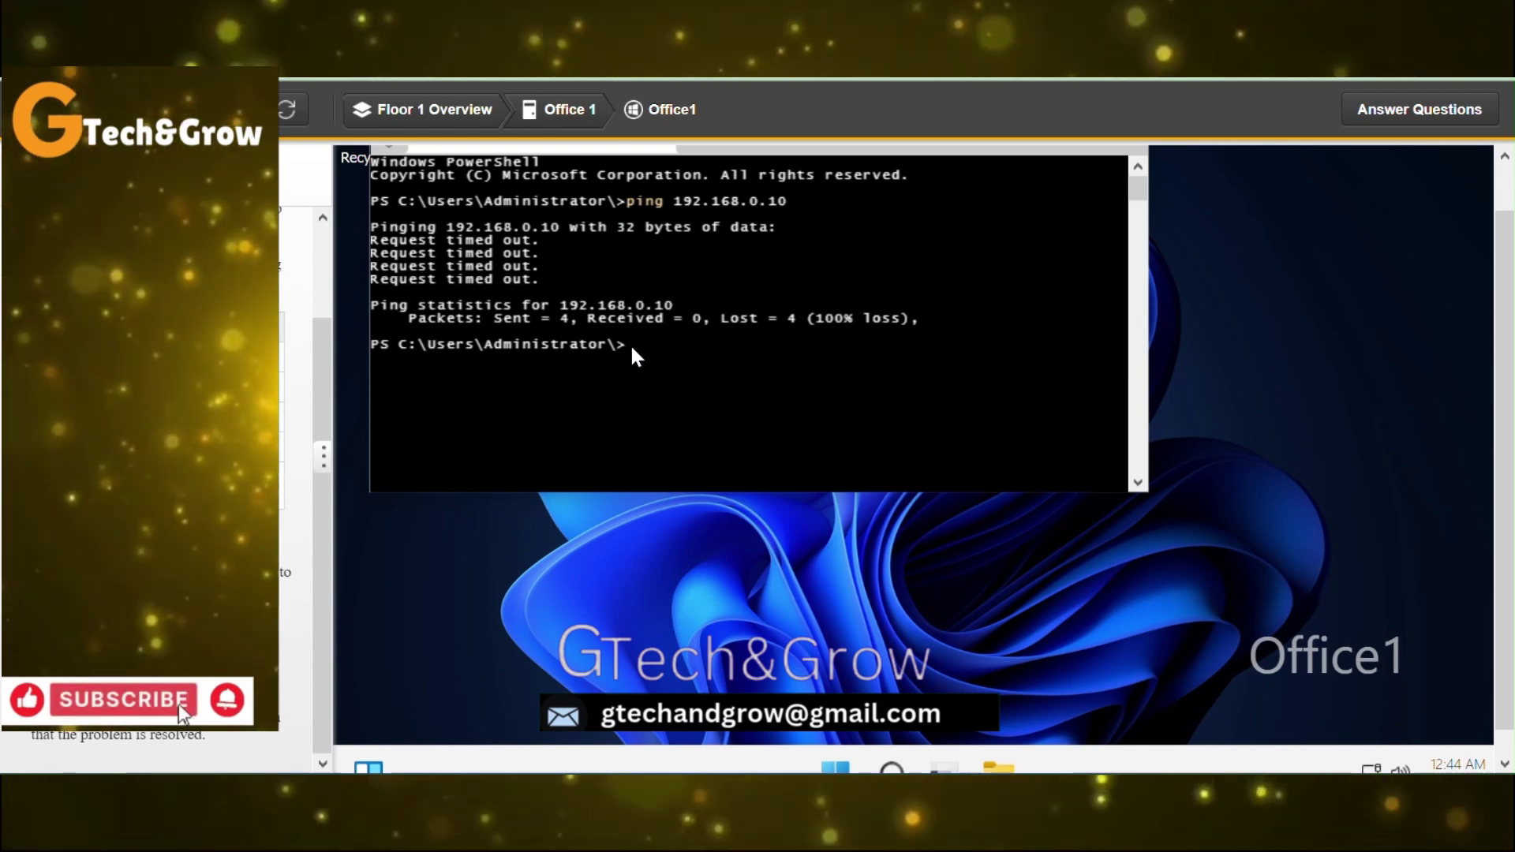
# Ping 192.168.0.30 (replies, 0% loss) and 192.168.0.33 (times out) from Office1
pyautogui.write('ping ')
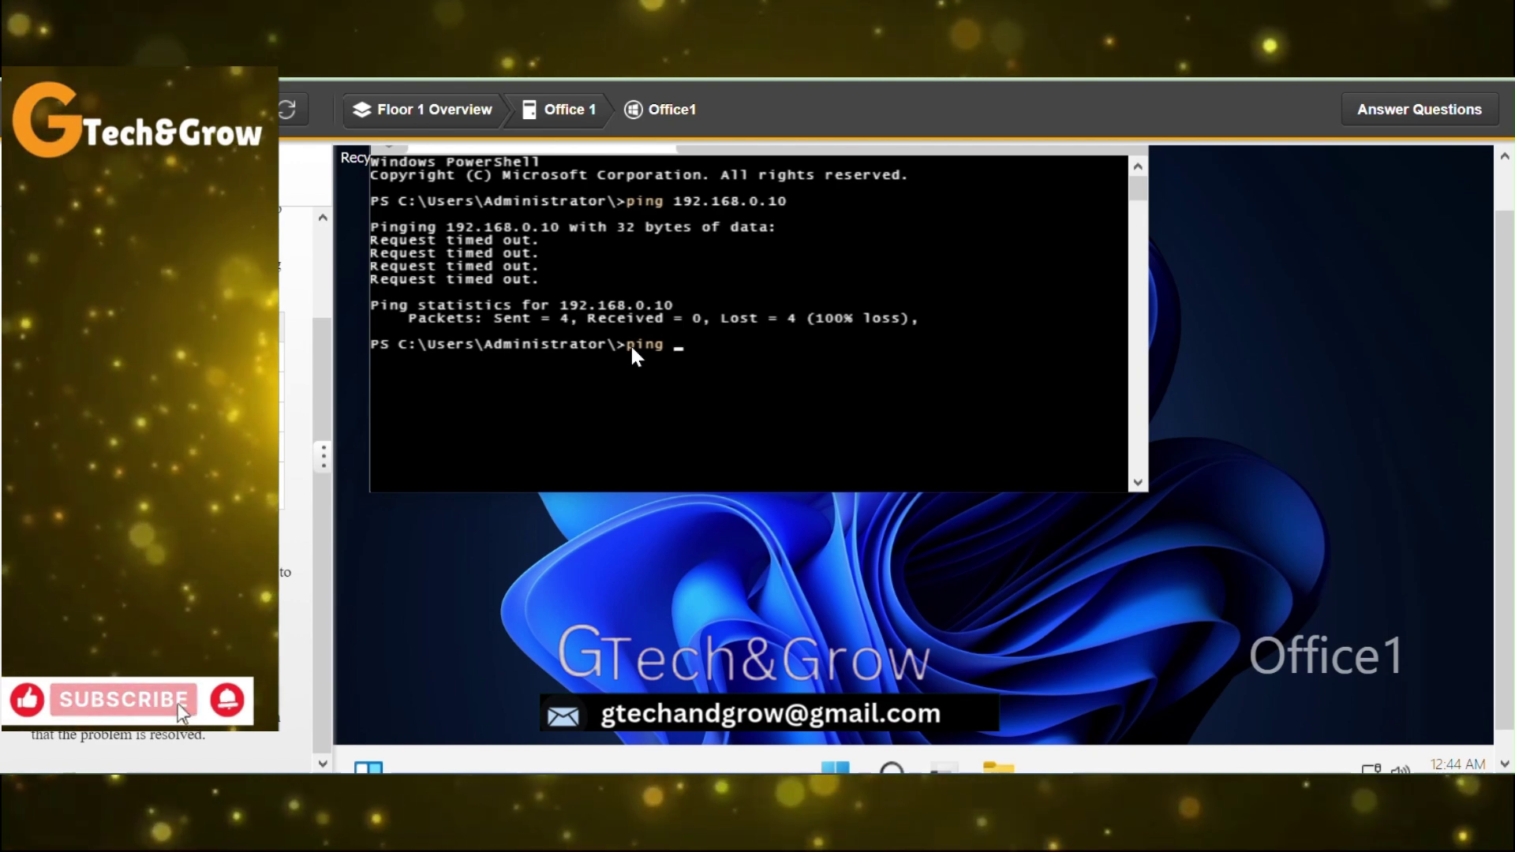
pyautogui.write('1')
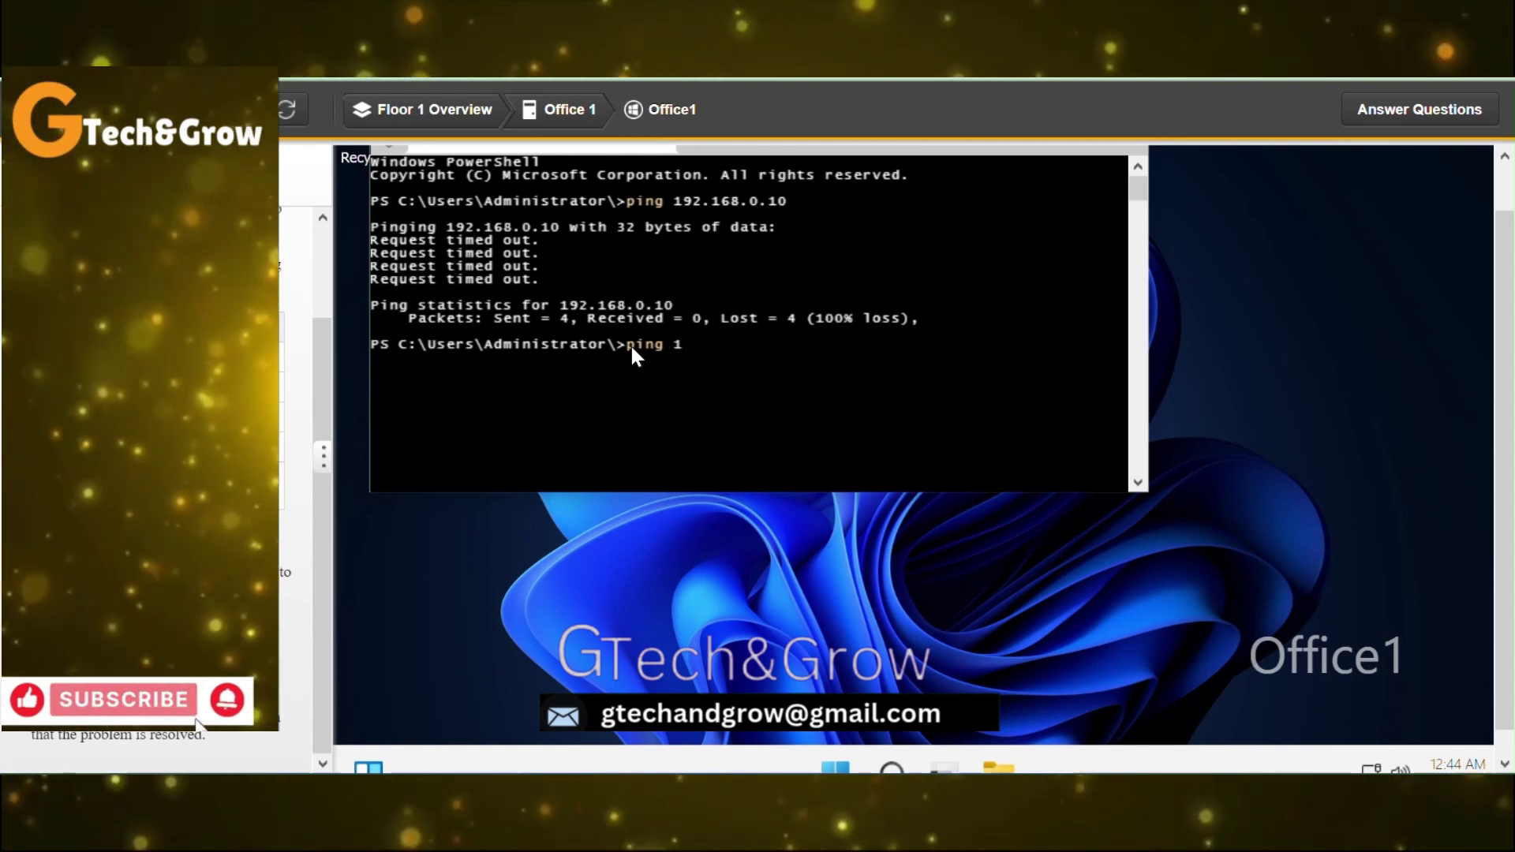
pyautogui.write('92.')
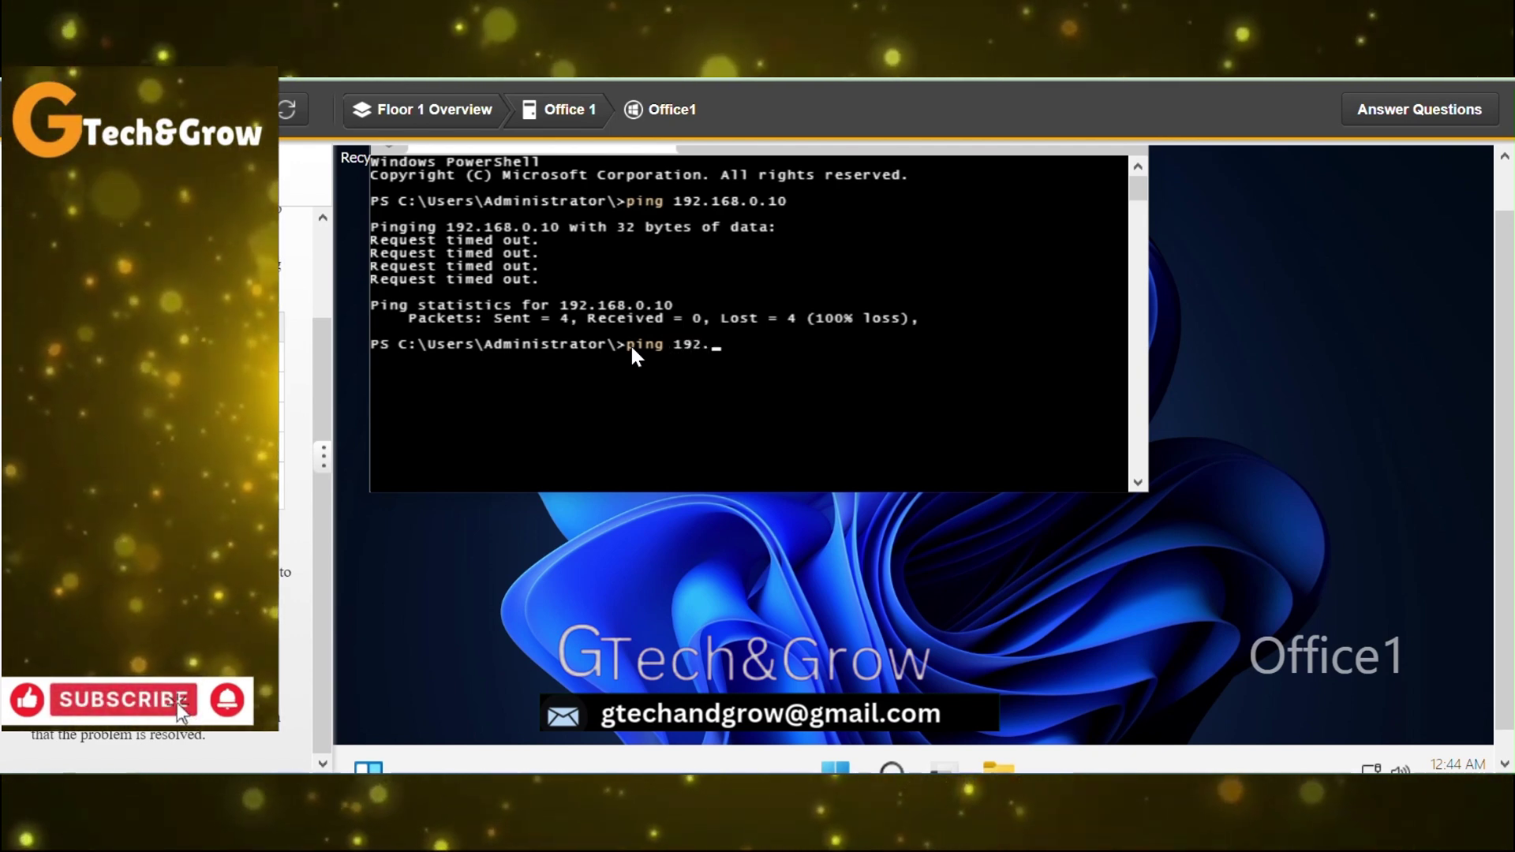
pyautogui.write('18')
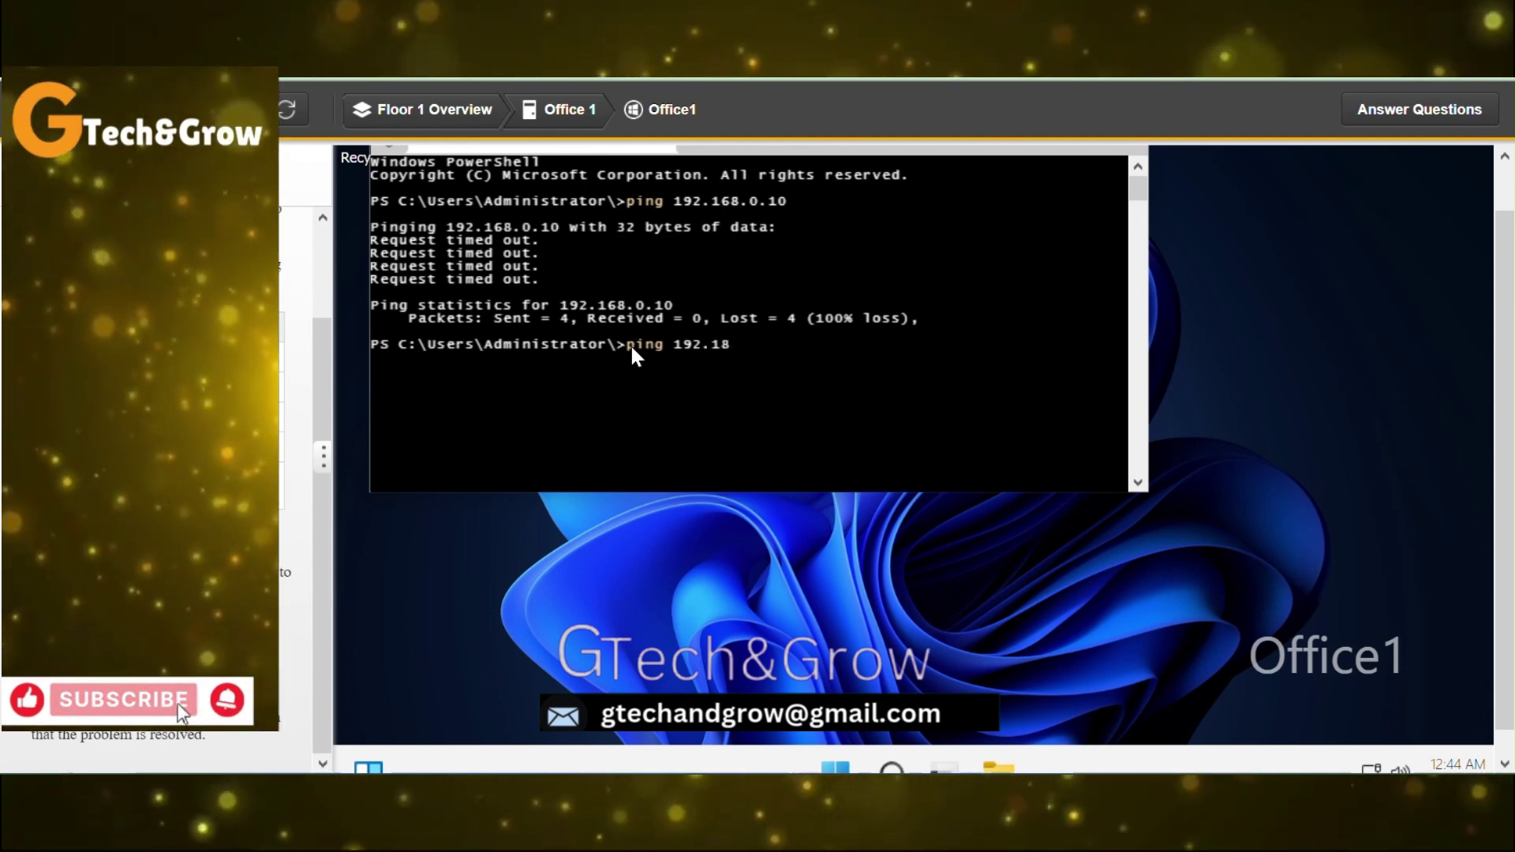
pyautogui.press('BackSpace')
pyautogui.write('6')
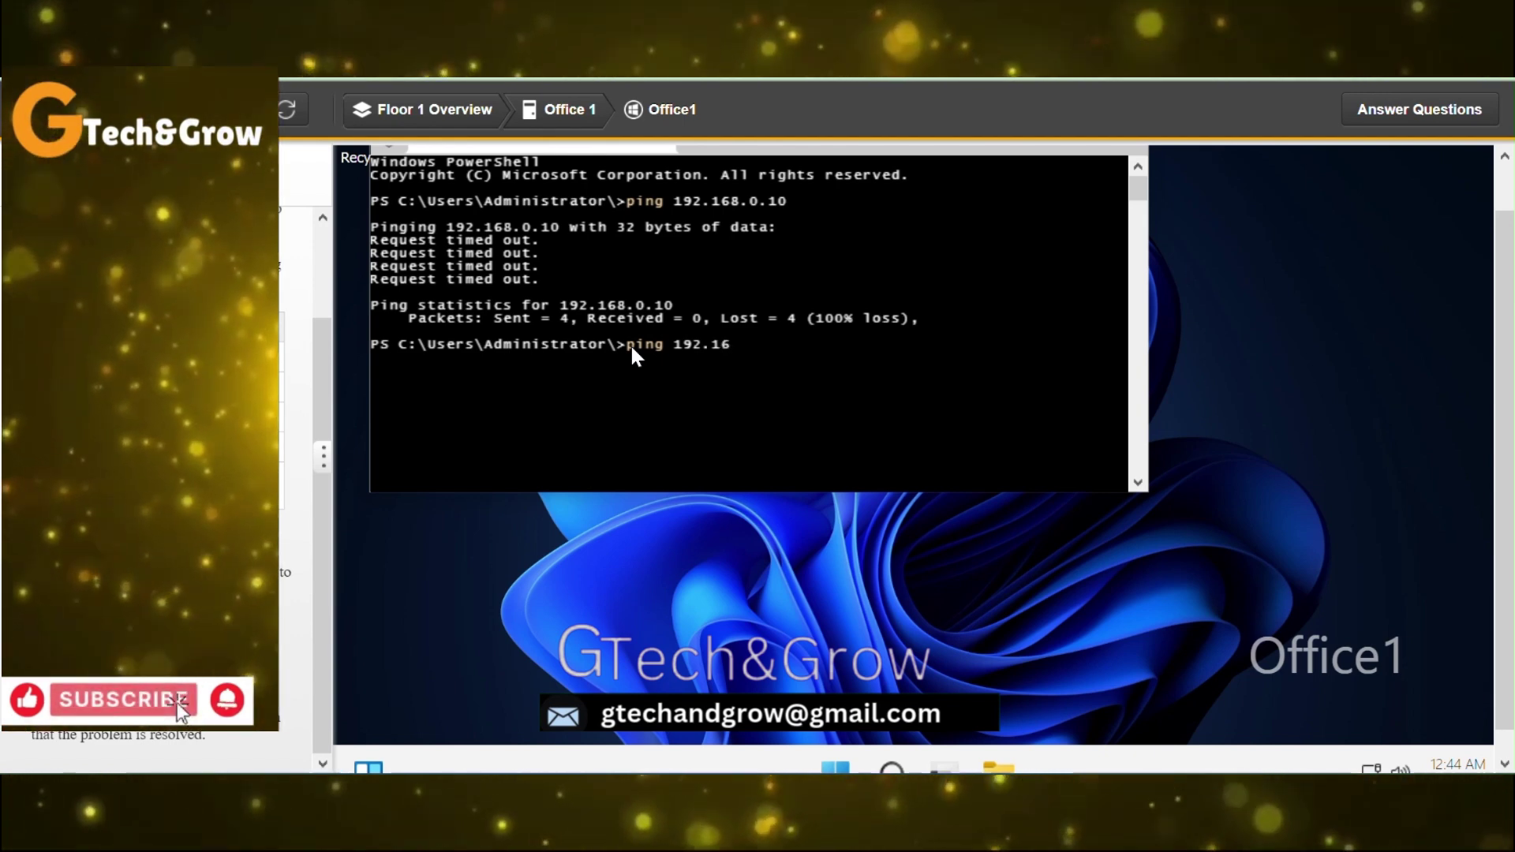
pyautogui.write('8.0')
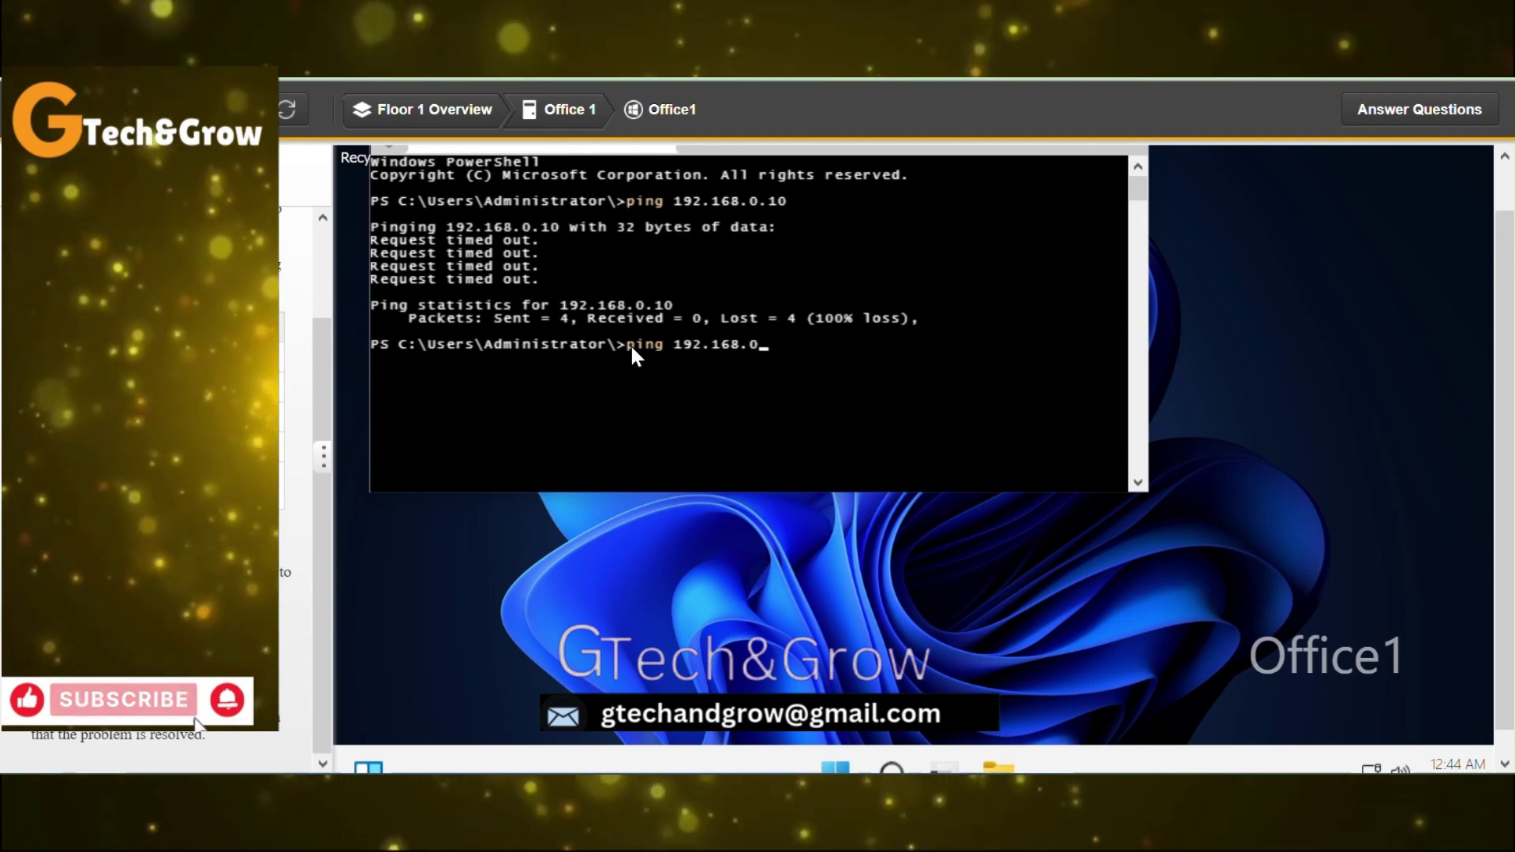
pyautogui.write('.30')
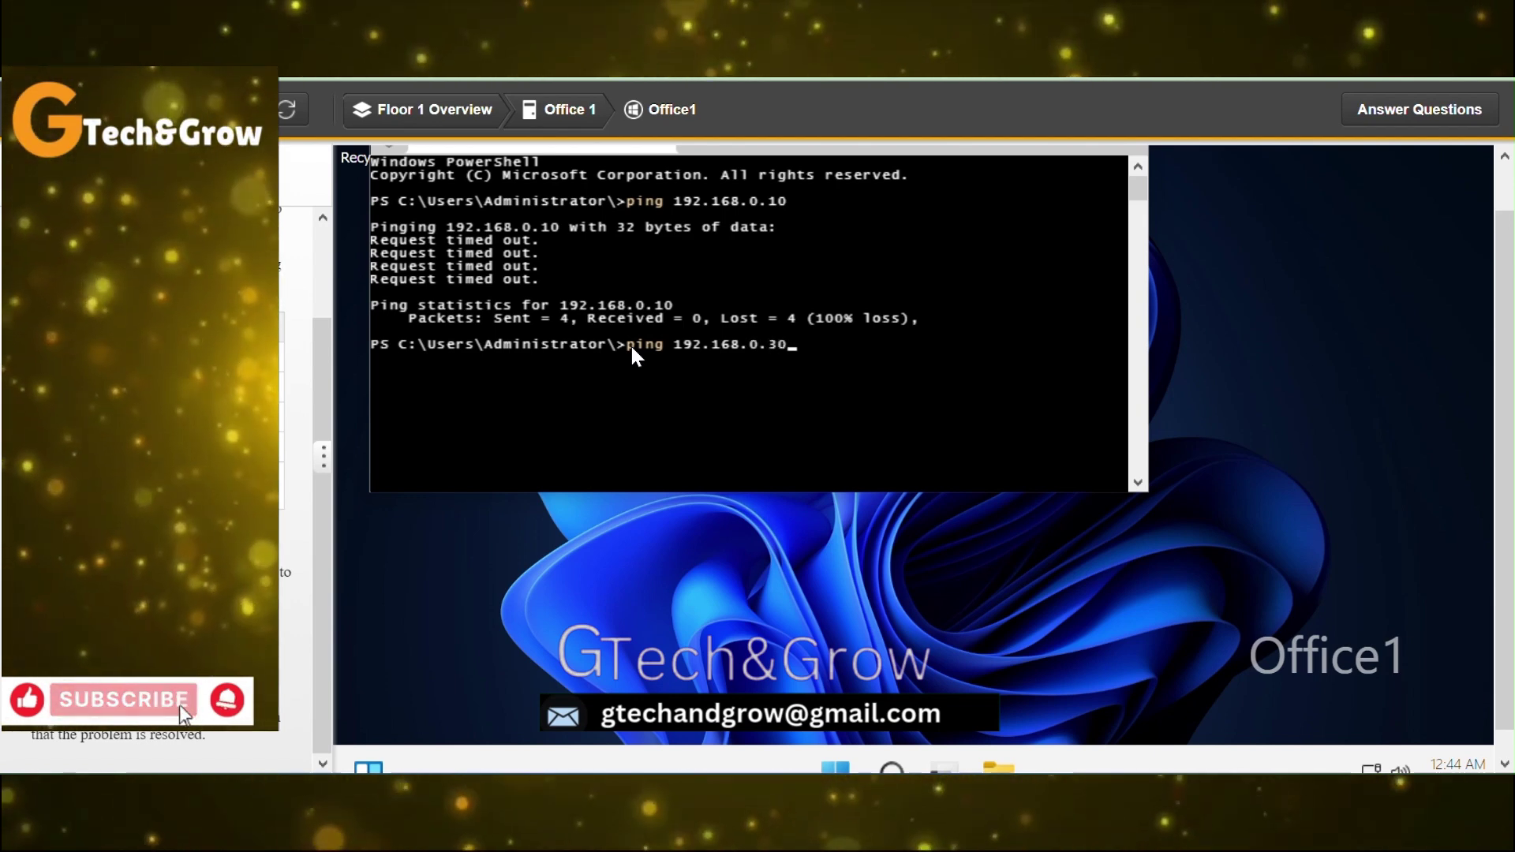
pyautogui.press('Return')
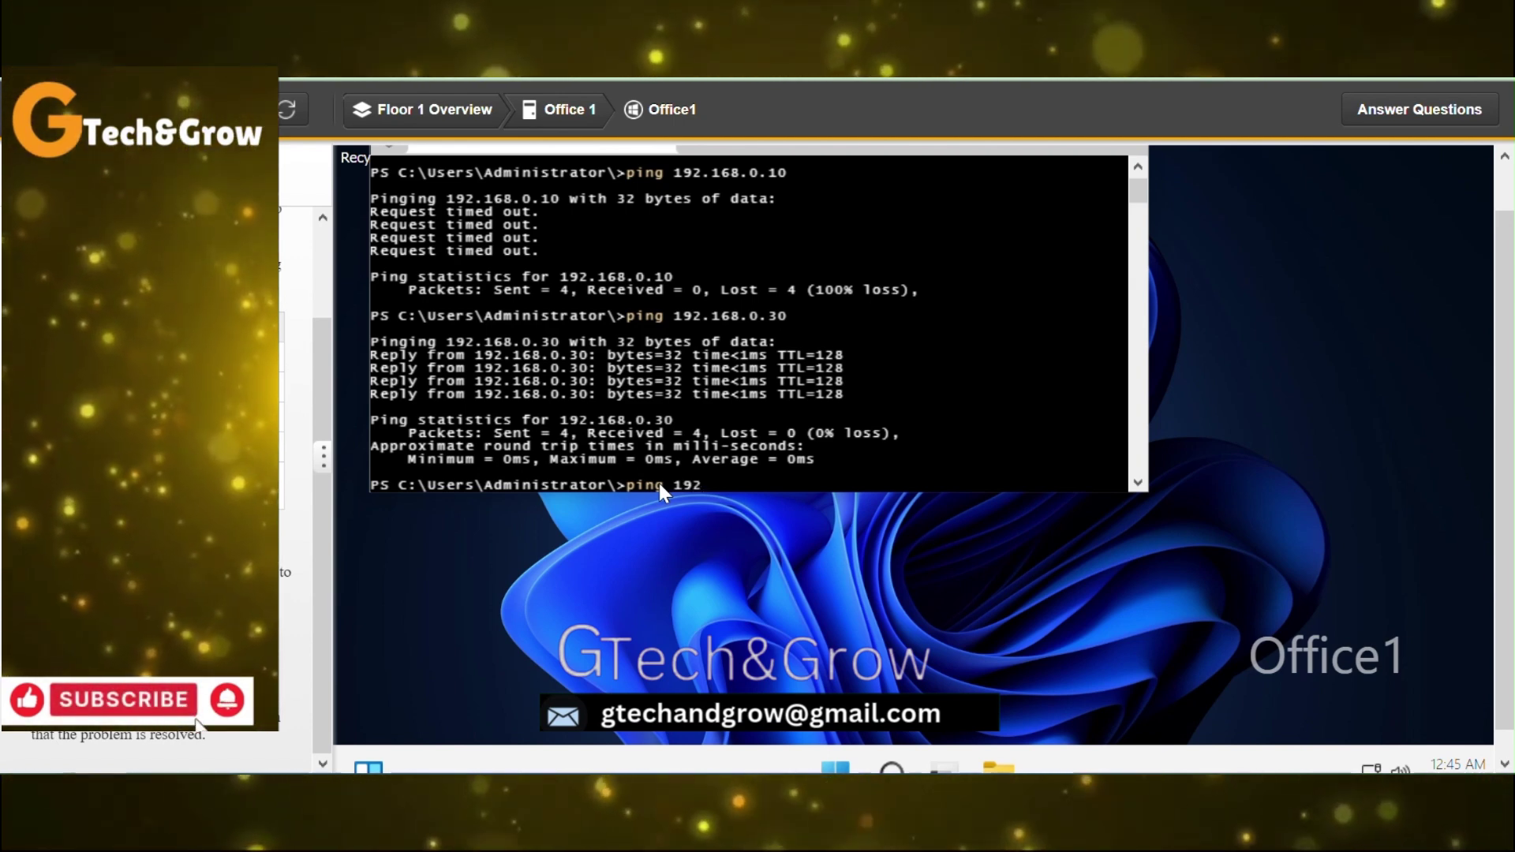
pyautogui.write('.168.')
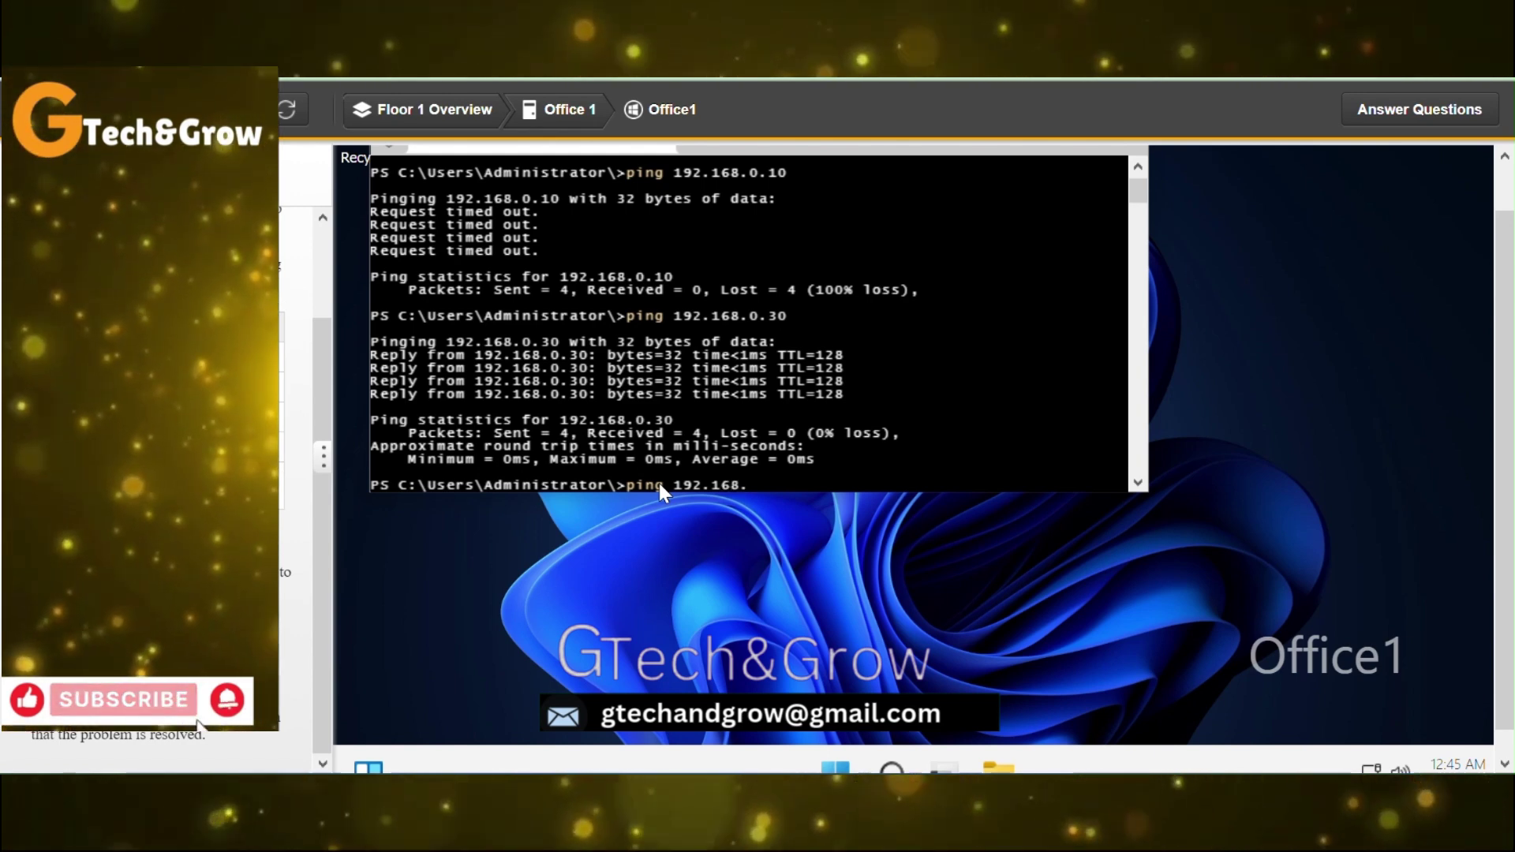
pyautogui.write('0.')
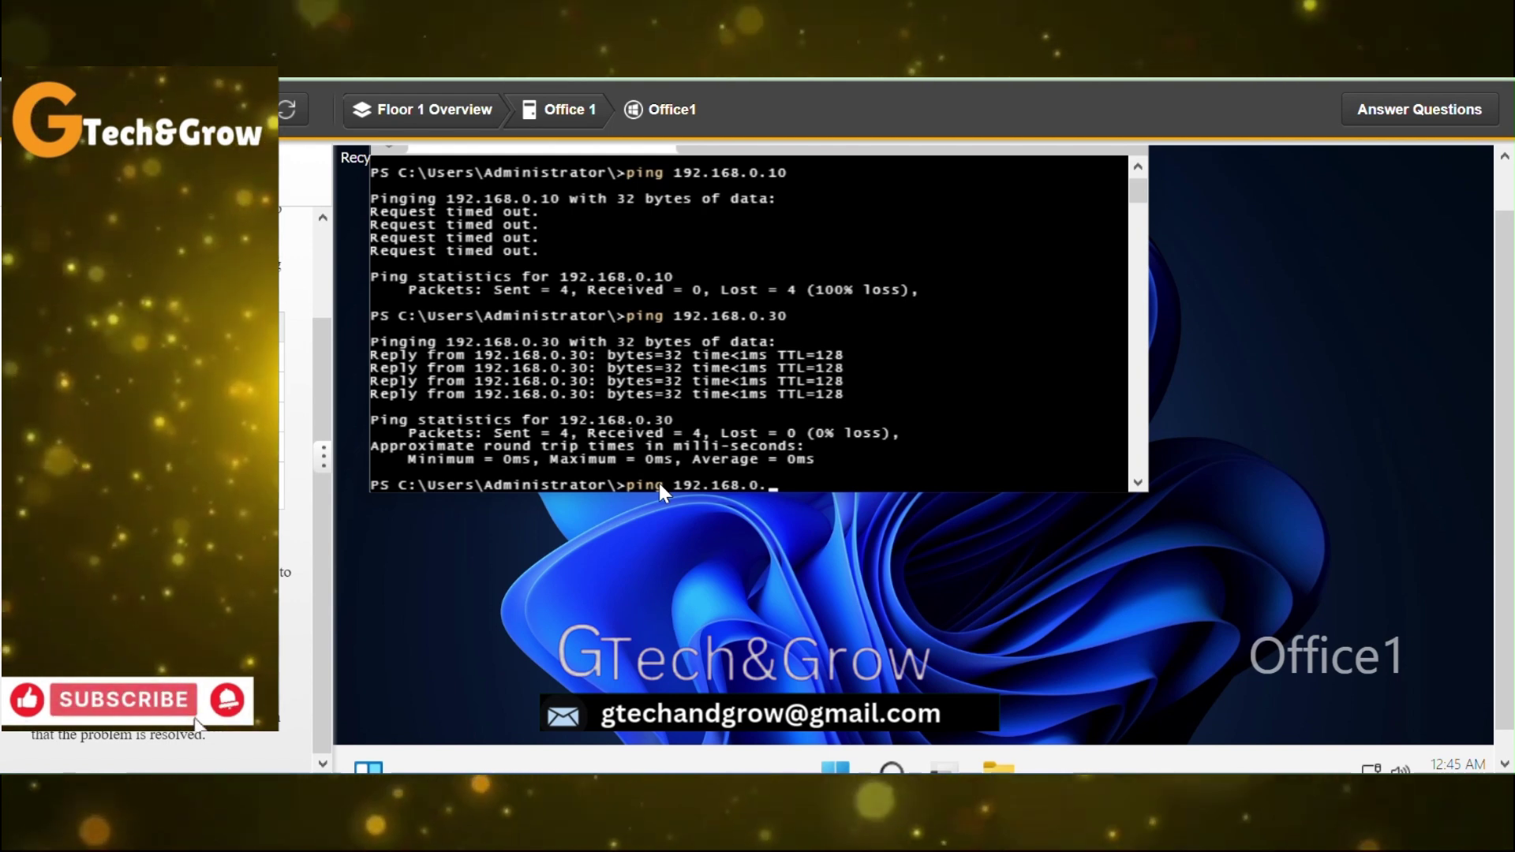
pyautogui.write('33')
pyautogui.press('Return')
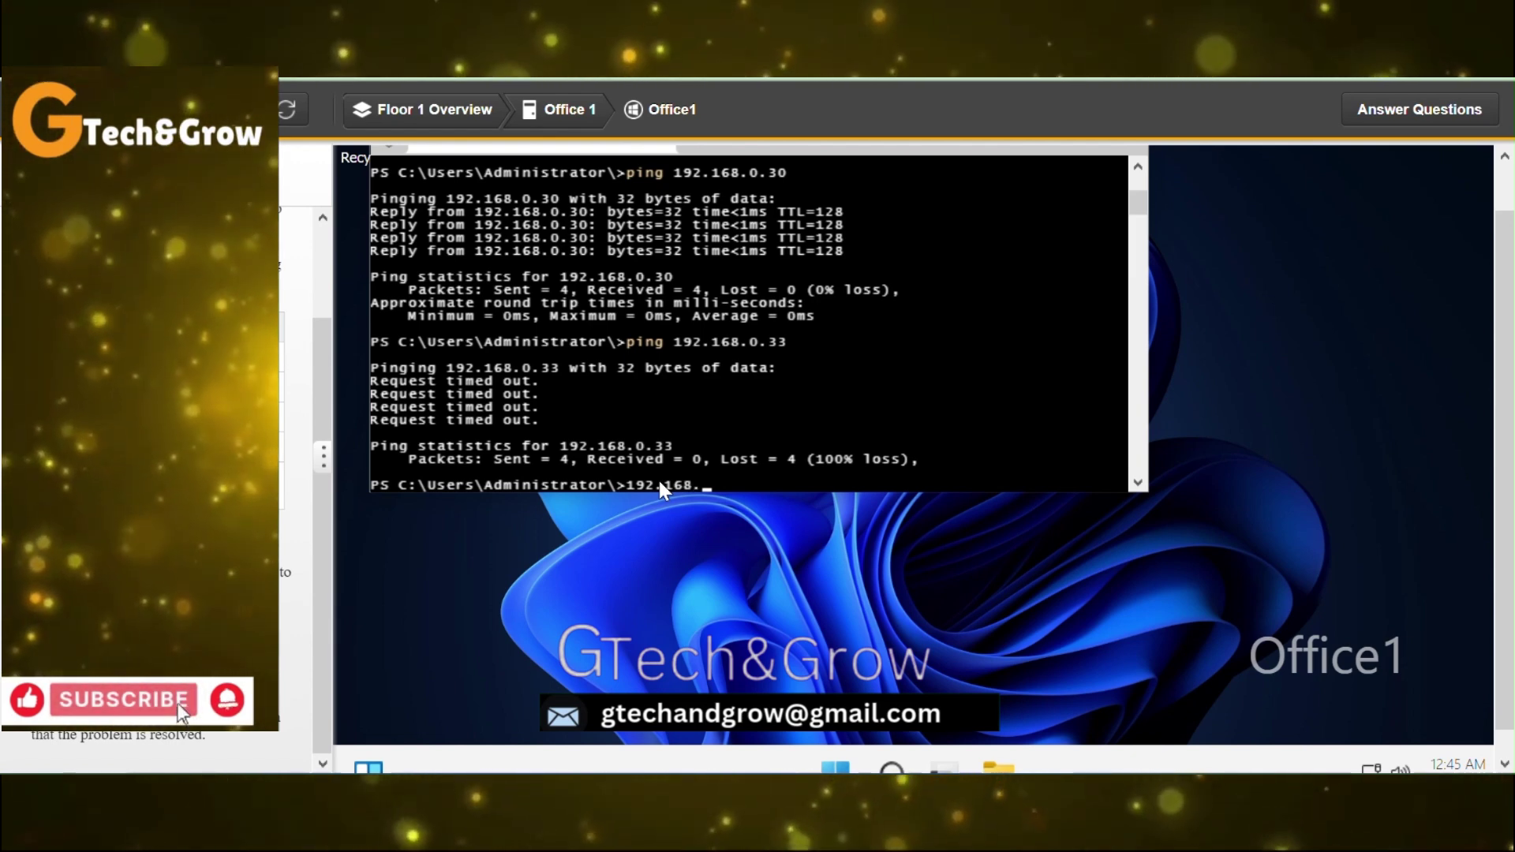
# Correct the address and ping 192.168.0.34, which times out with 100% loss
pyautogui.write('0')
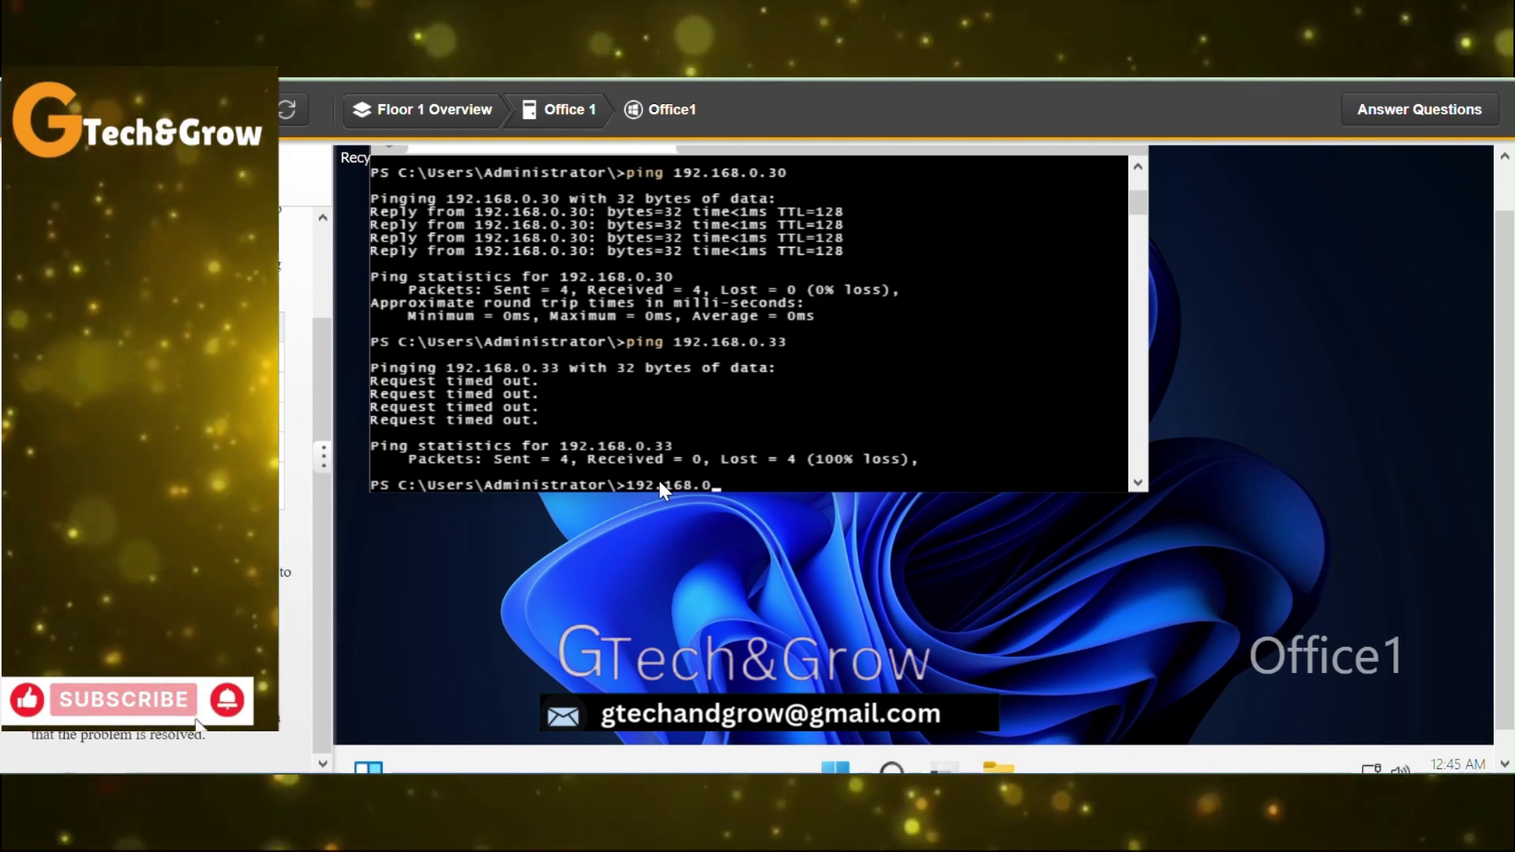
pyautogui.write('.')
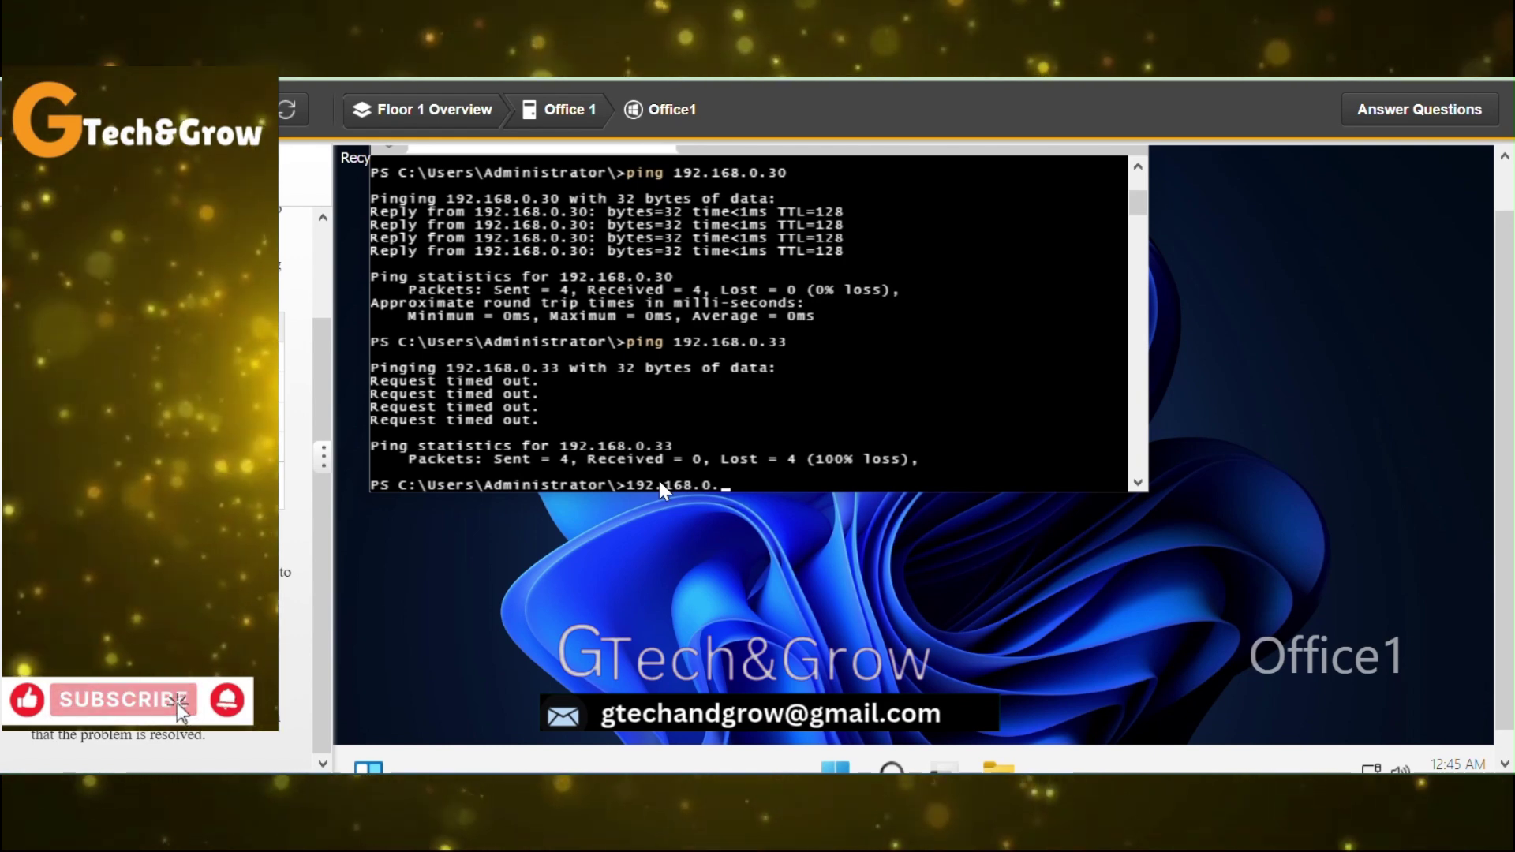
pyautogui.write('34')
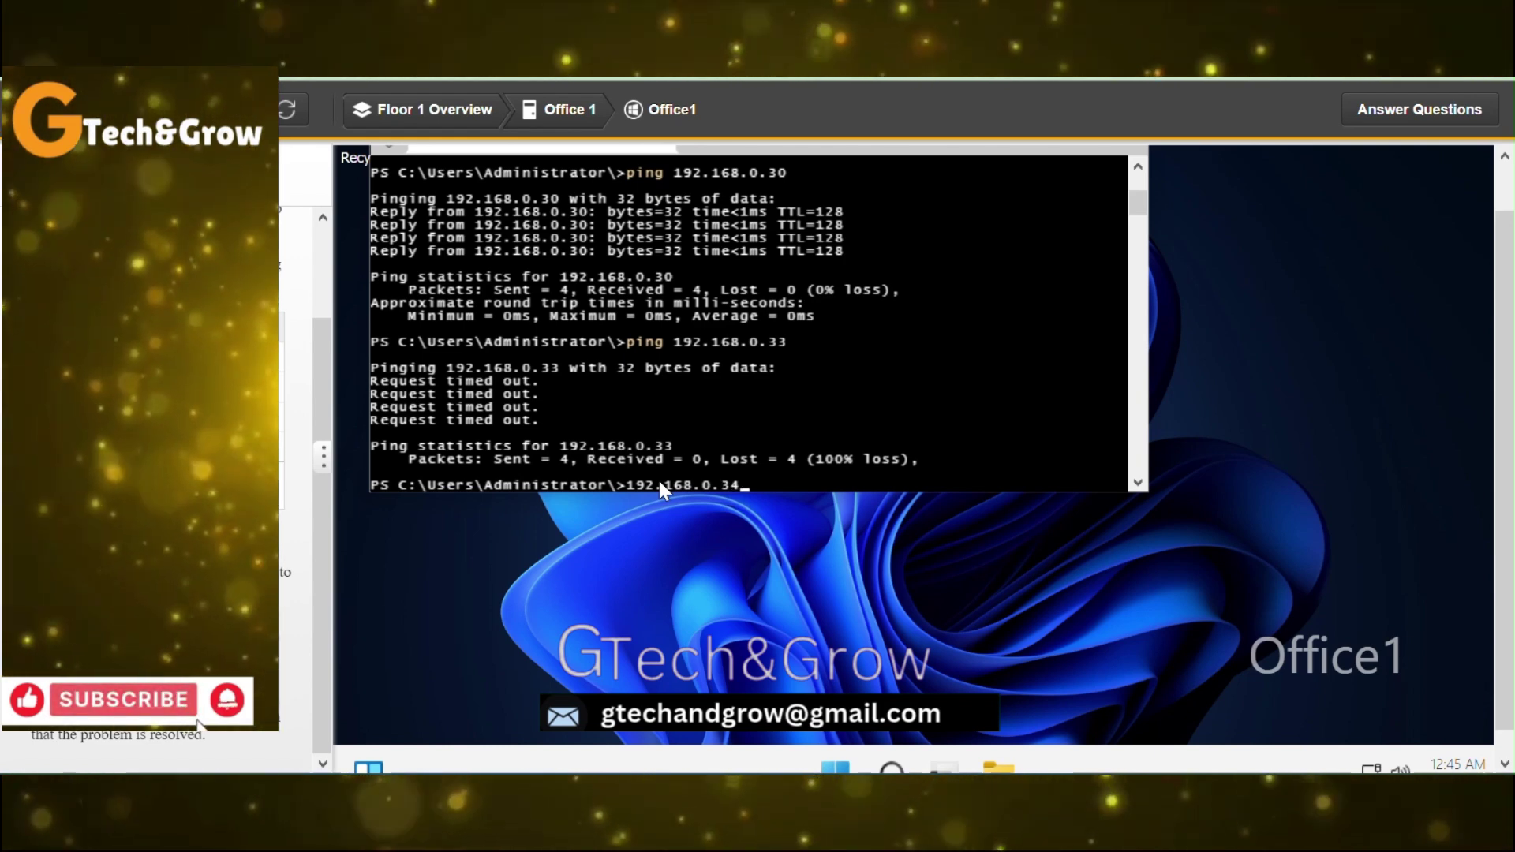
pyautogui.press('BackSpace')
pyautogui.press('BackSpace')
pyautogui.press('BackSpace')
pyautogui.press('BackSpace')
pyautogui.press('BackSpace')
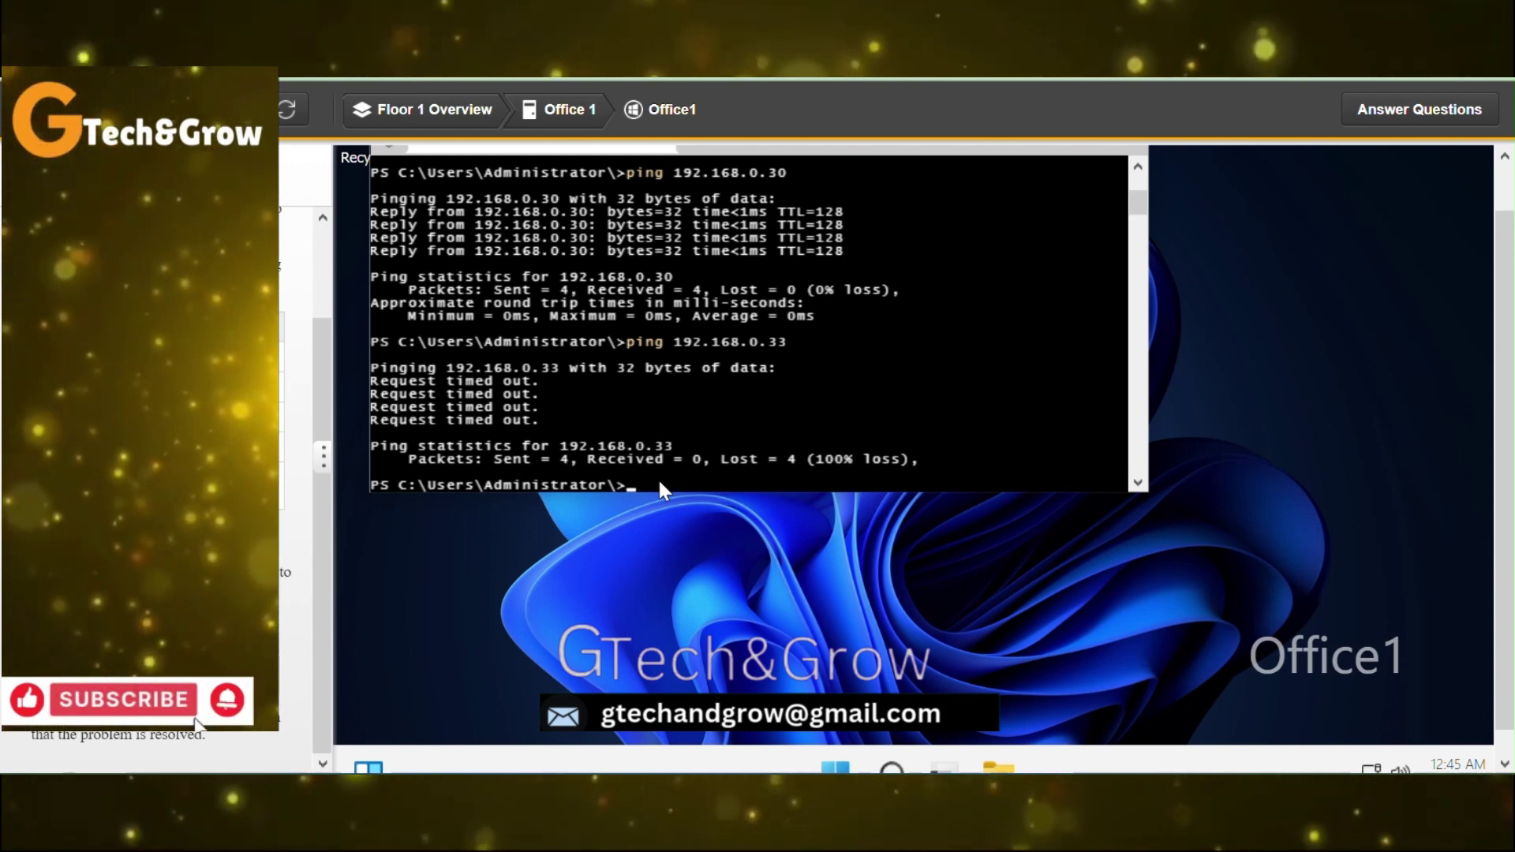
pyautogui.write('19')
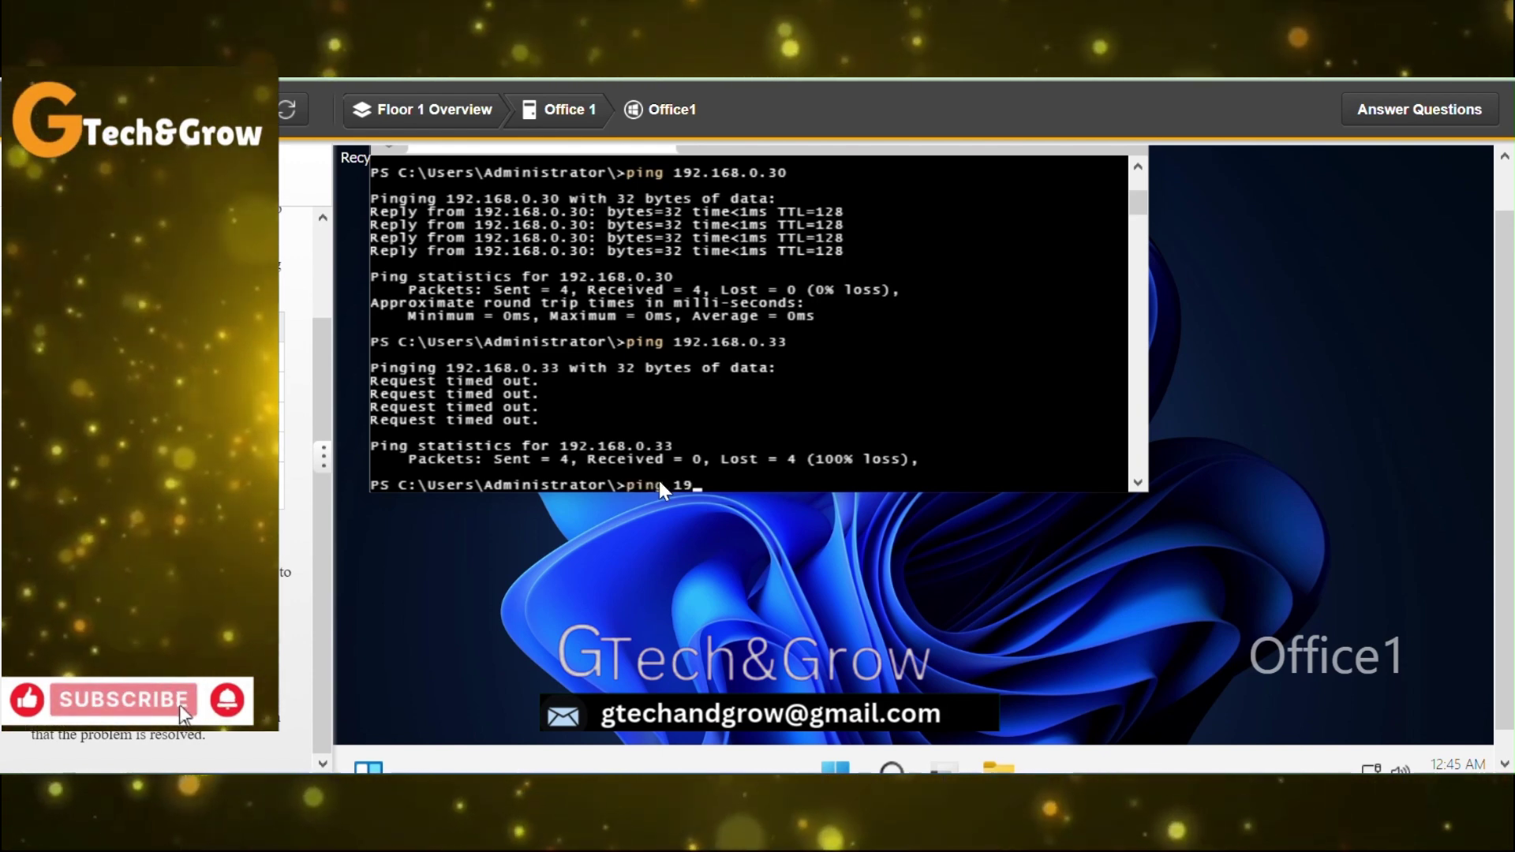
pyautogui.write('2.1')
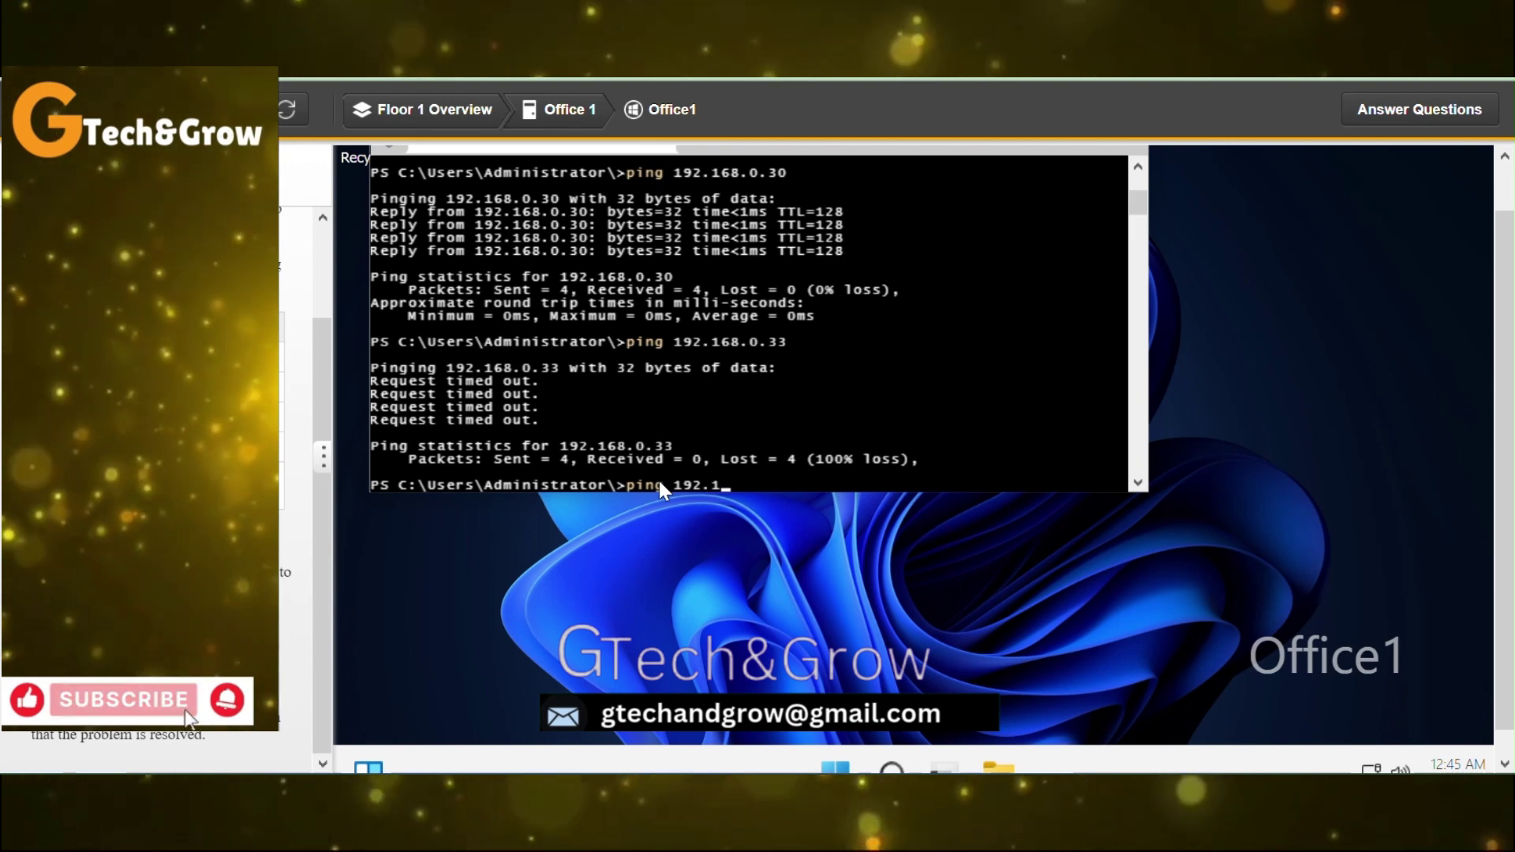
pyautogui.write('68.0.3')
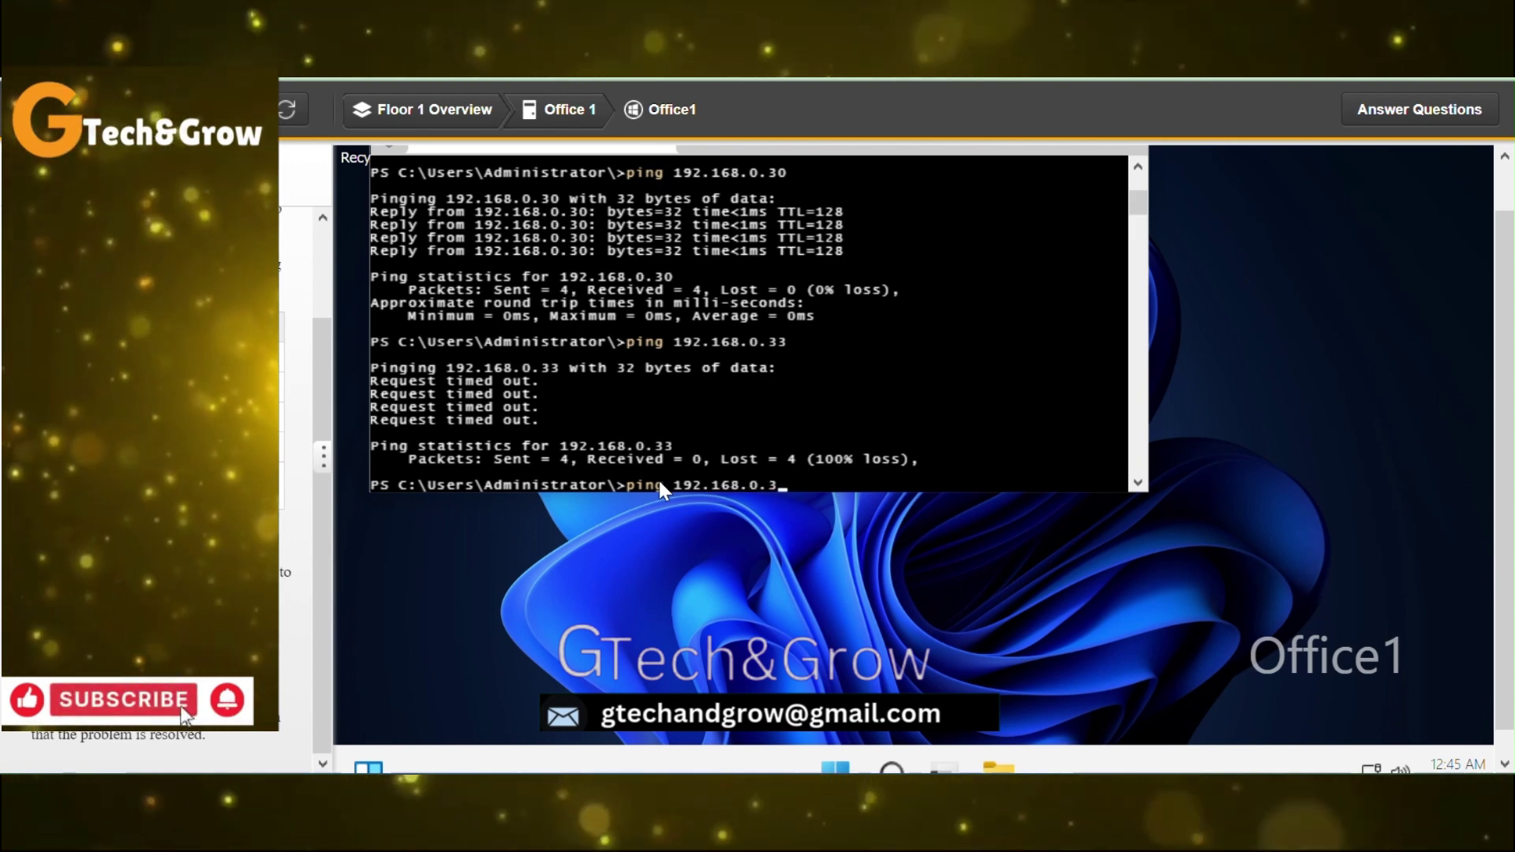
pyautogui.write('4')
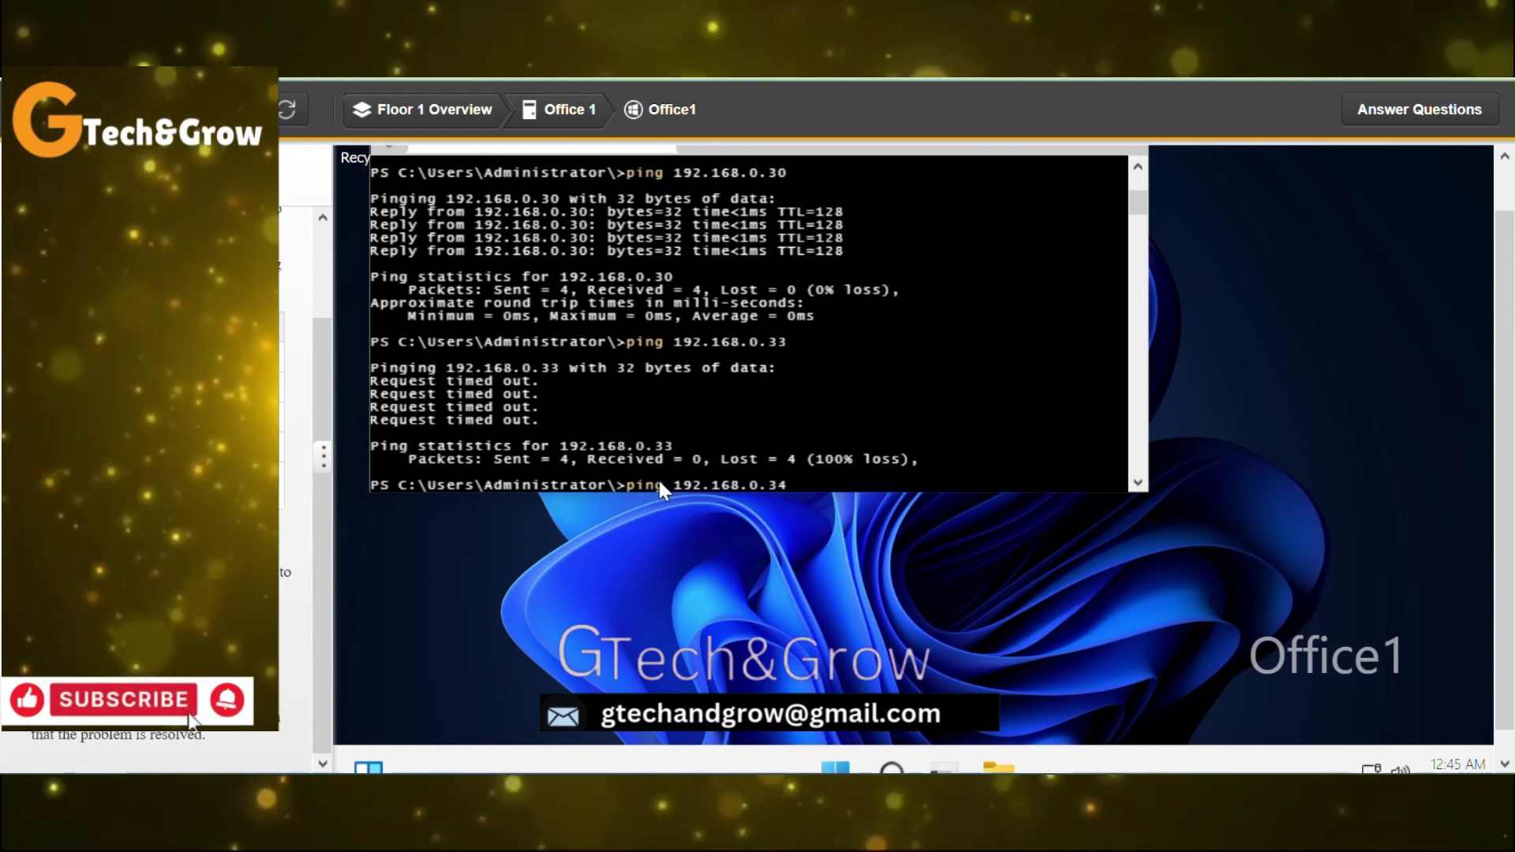
pyautogui.press('Return')
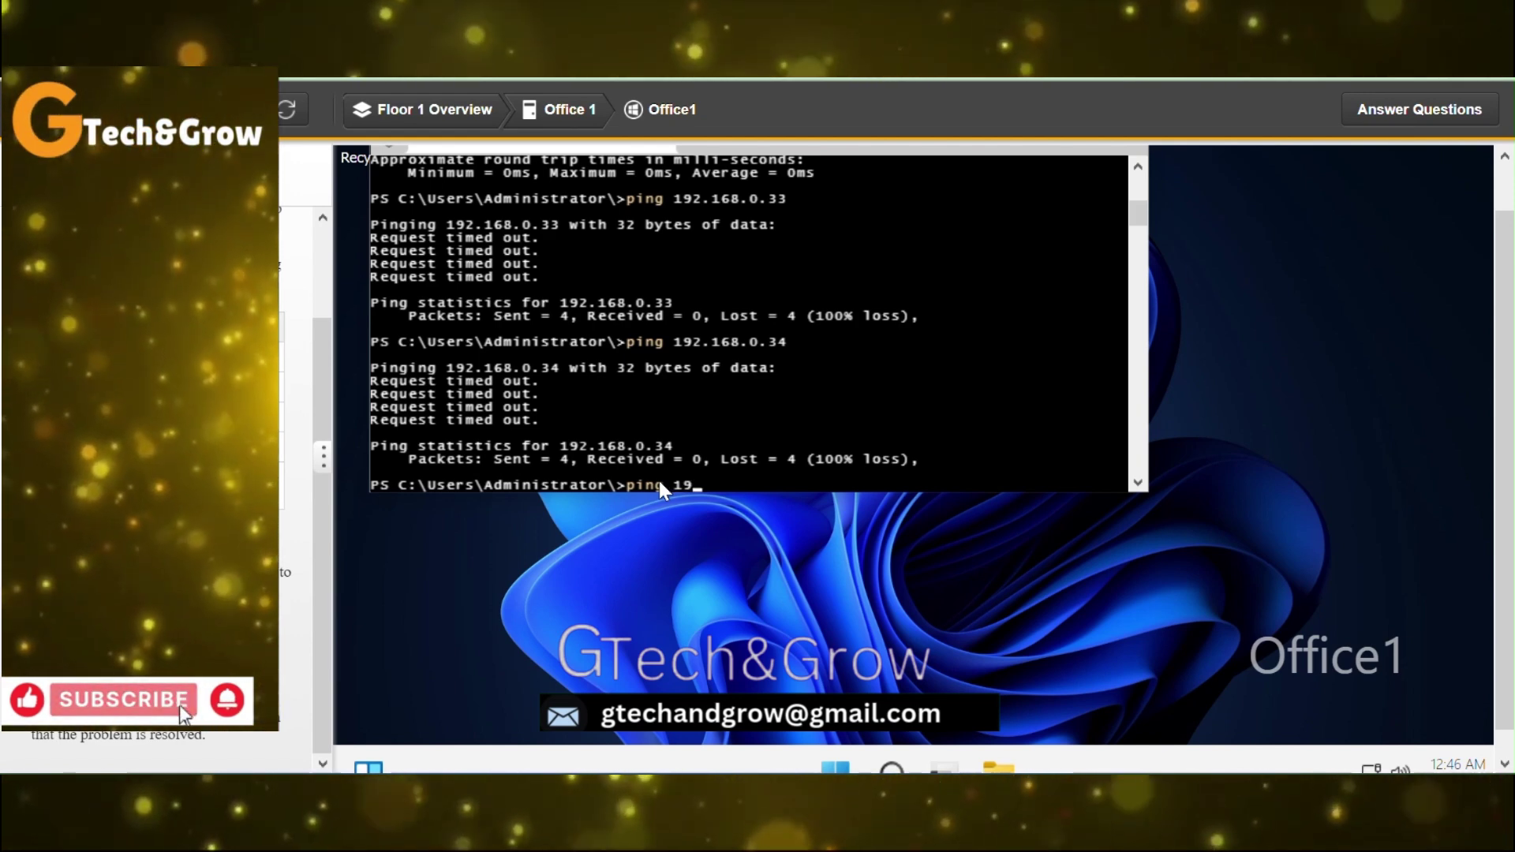
# Ping 198.28.2.254, which fails, then run ipconfig showing 192.168.0.30, mask 255.255.255.240, gateway 192.168.0.5
pyautogui.write('.')
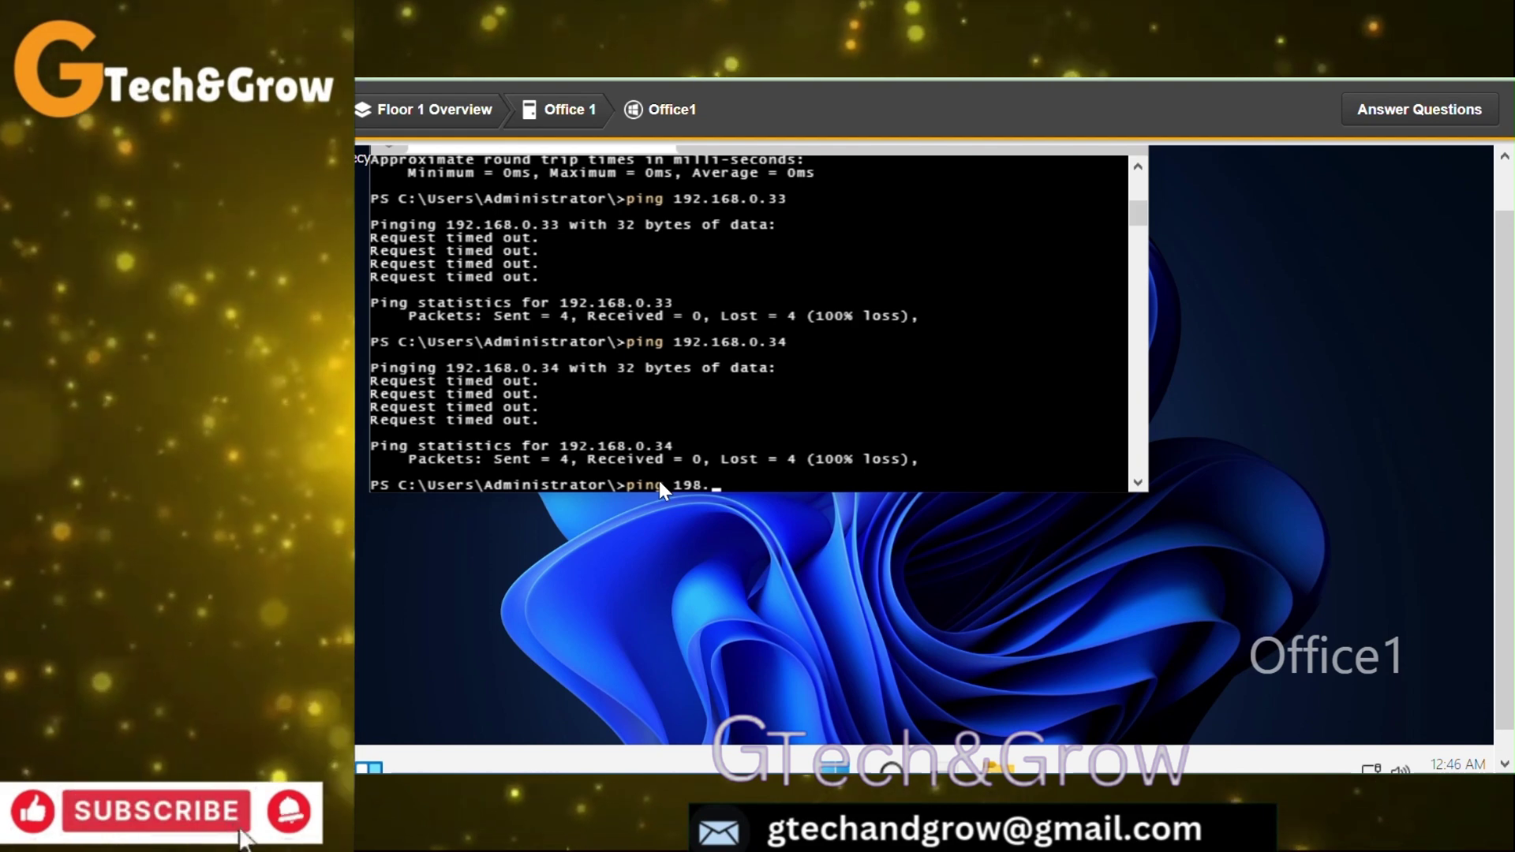
pyautogui.write('28')
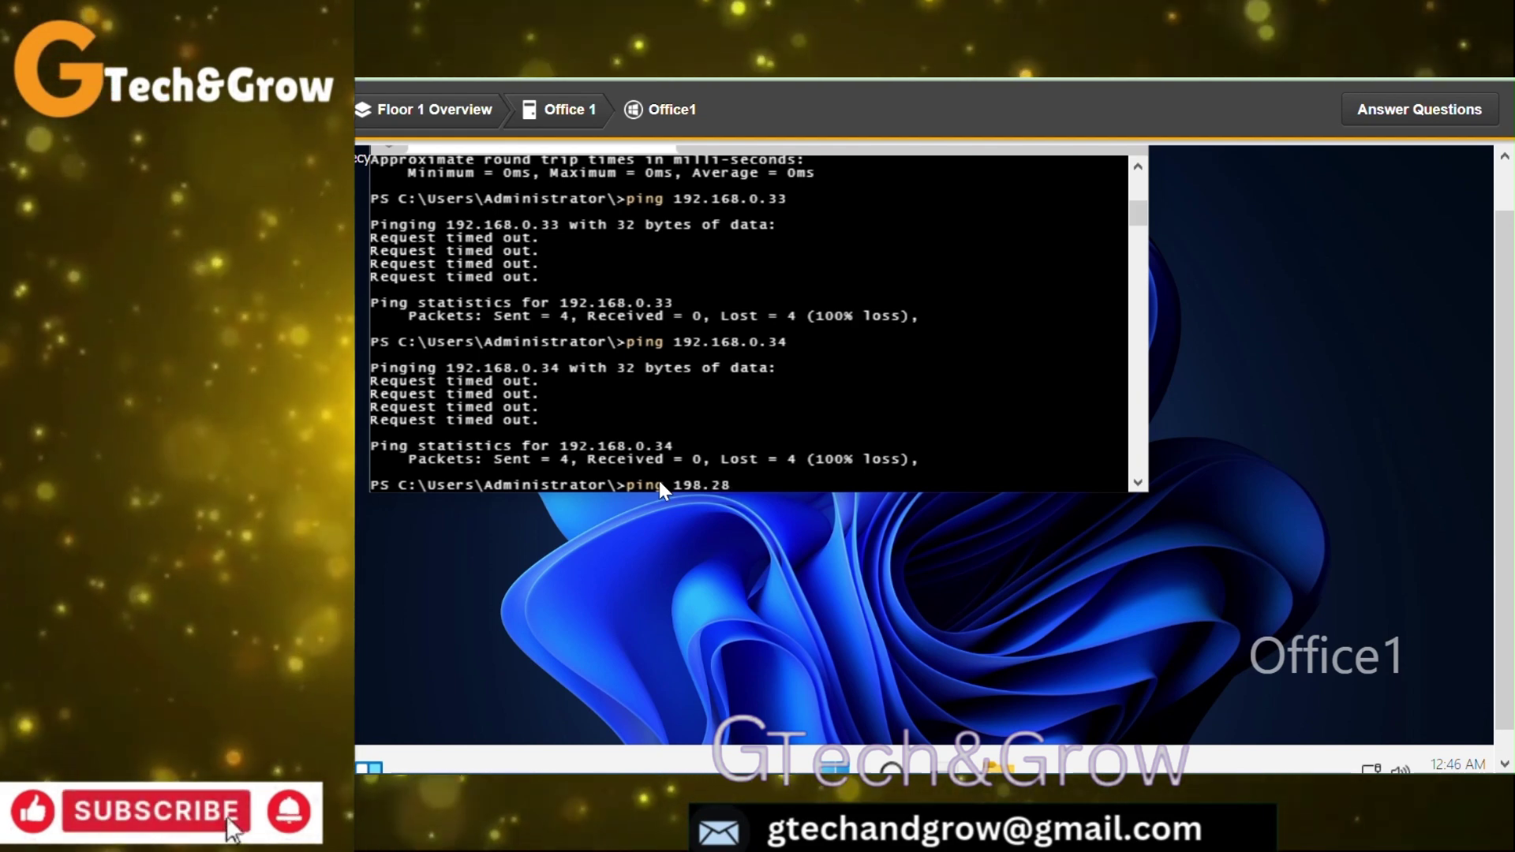
pyautogui.write('.2.')
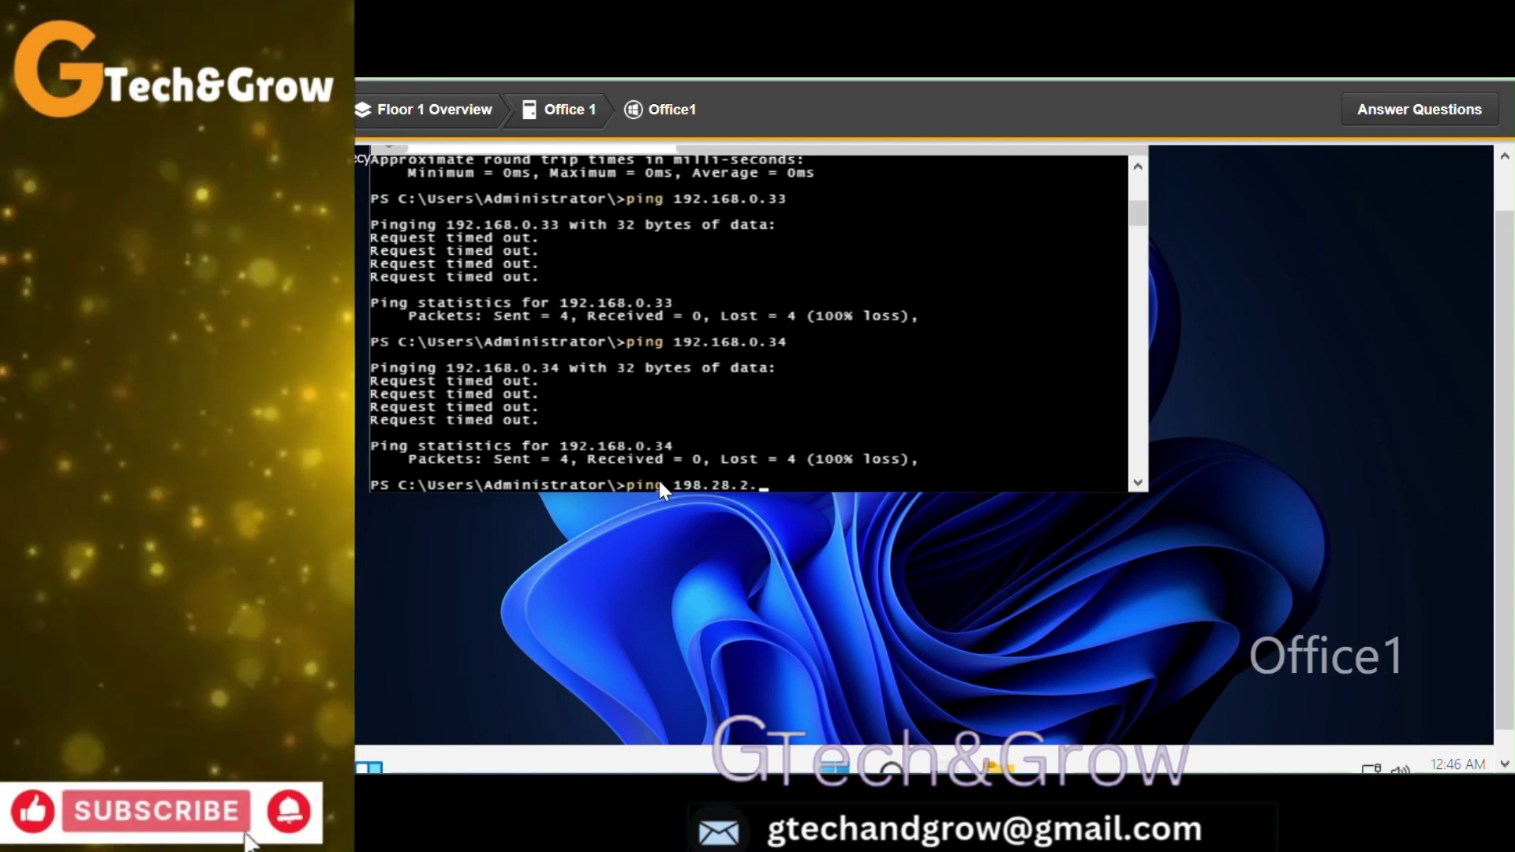
pyautogui.write('254')
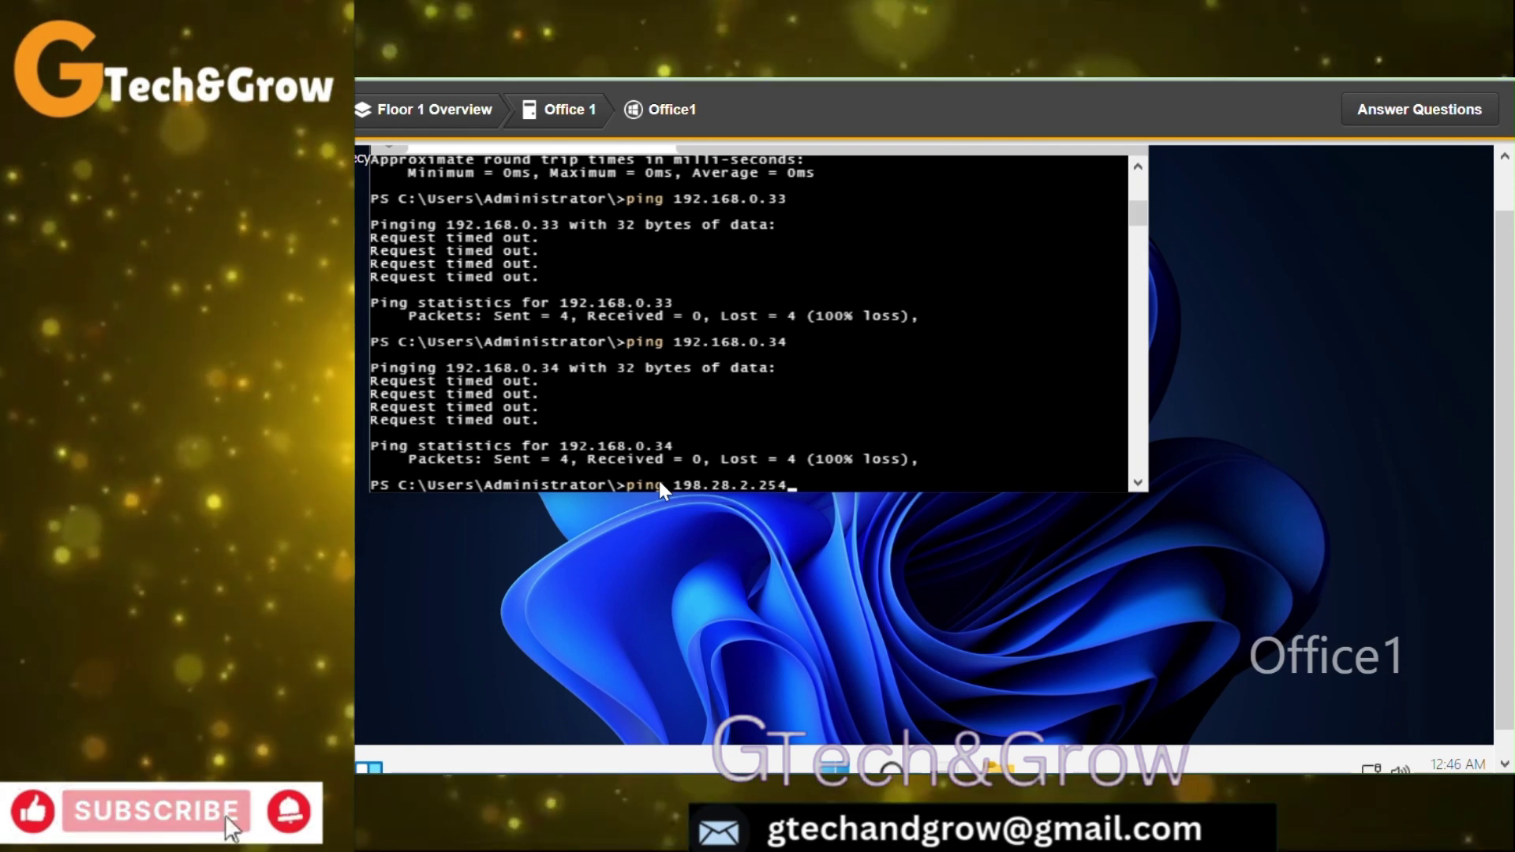
pyautogui.press('Return')
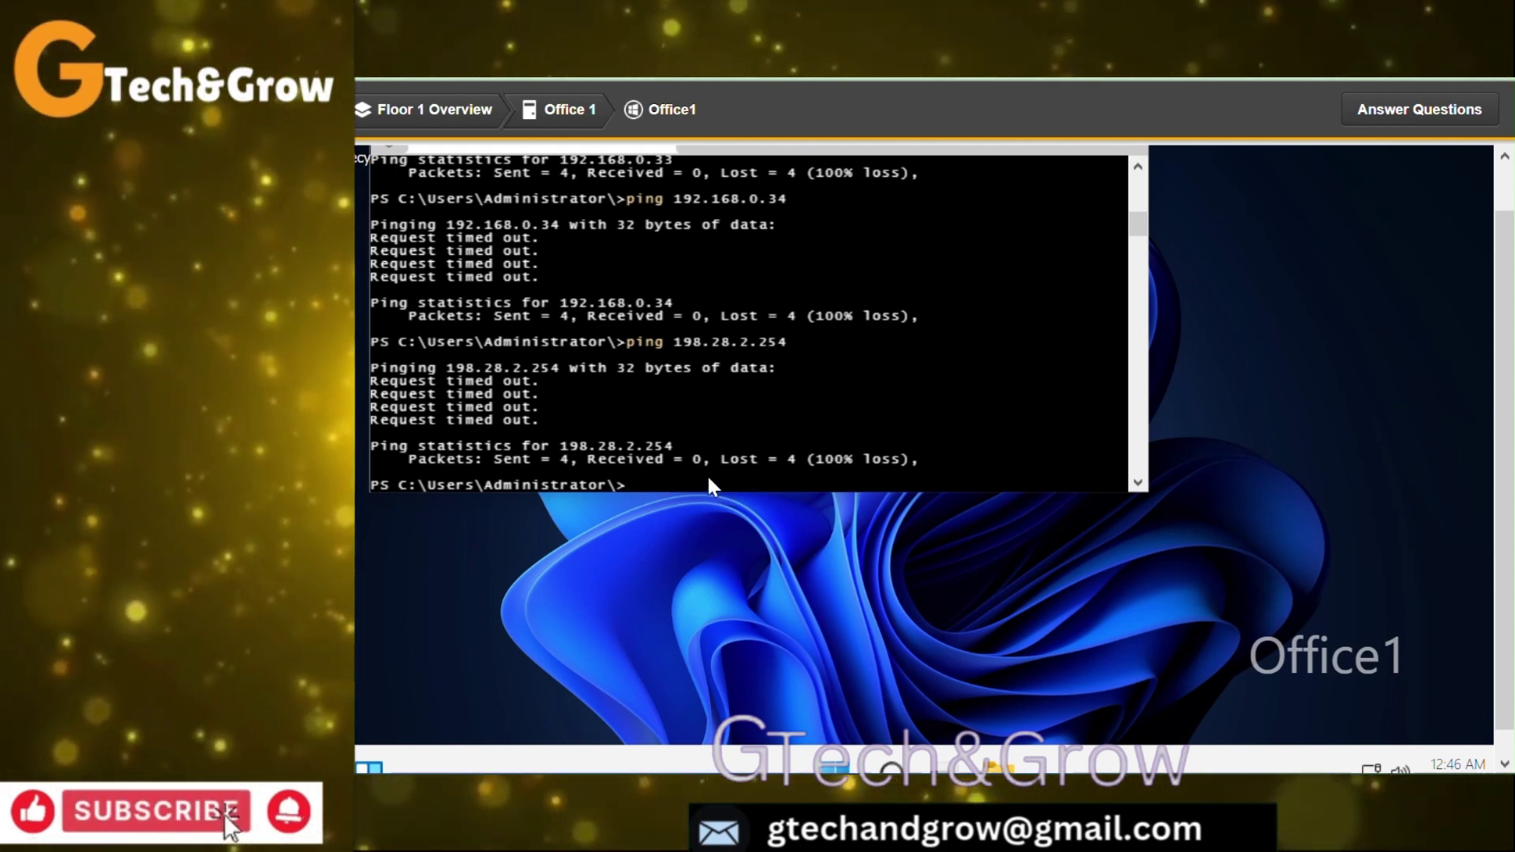
pyautogui.write('ipc')
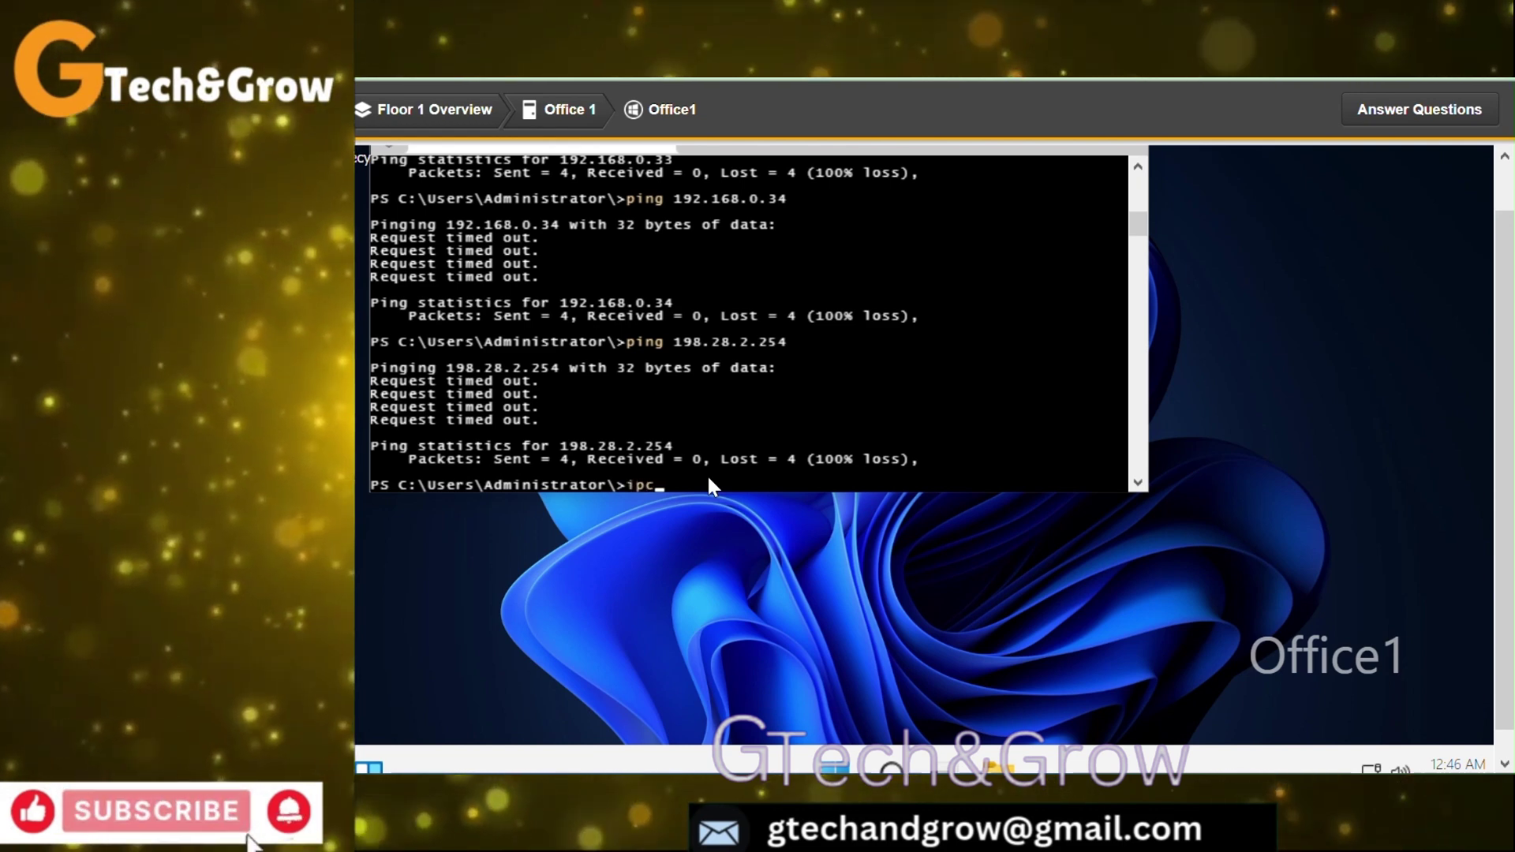
pyautogui.write('on')
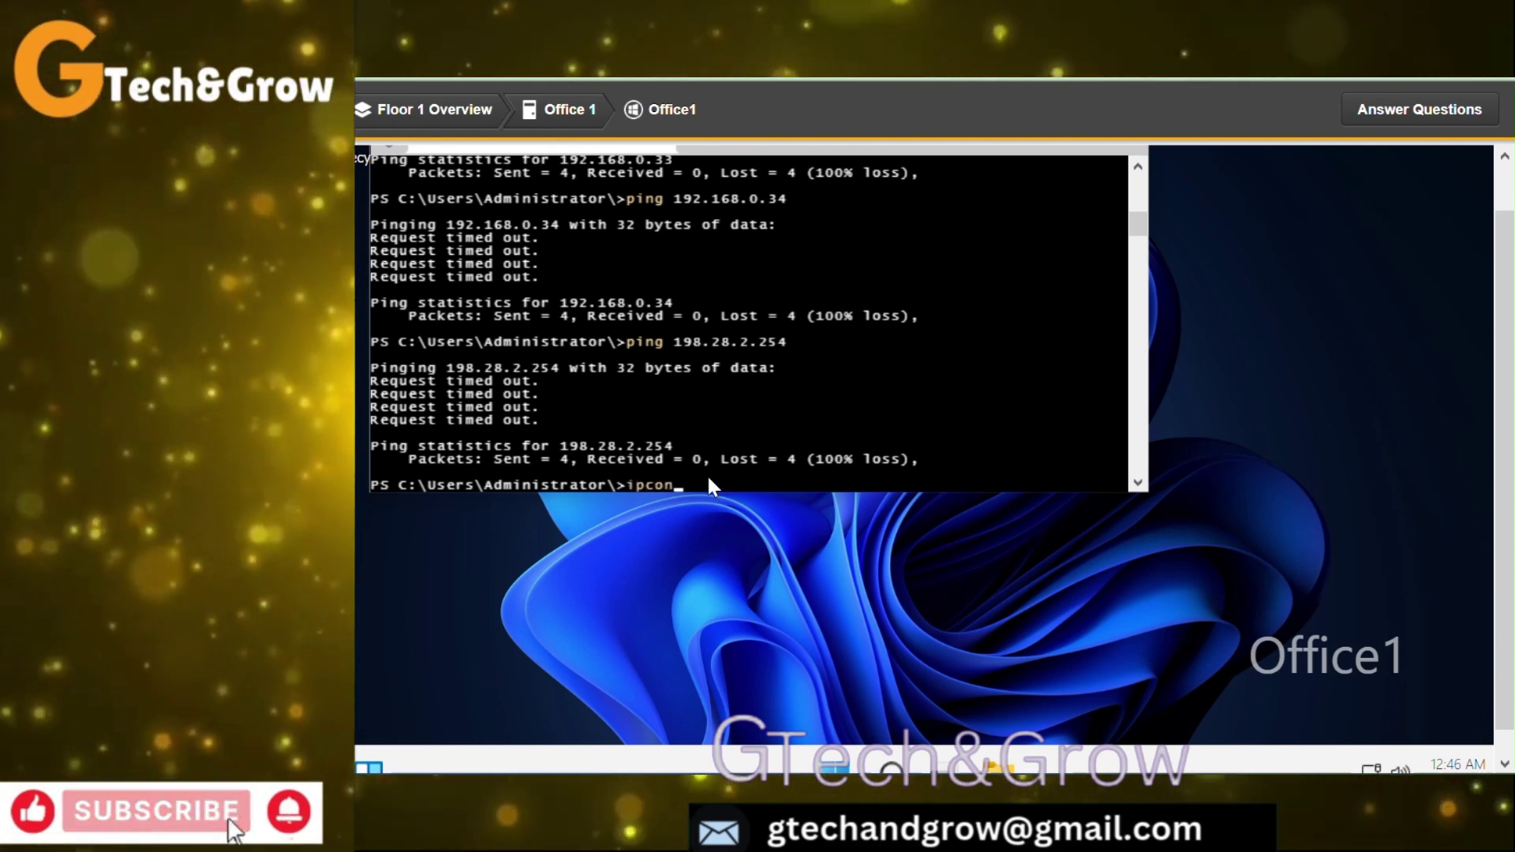
pyautogui.write('fig')
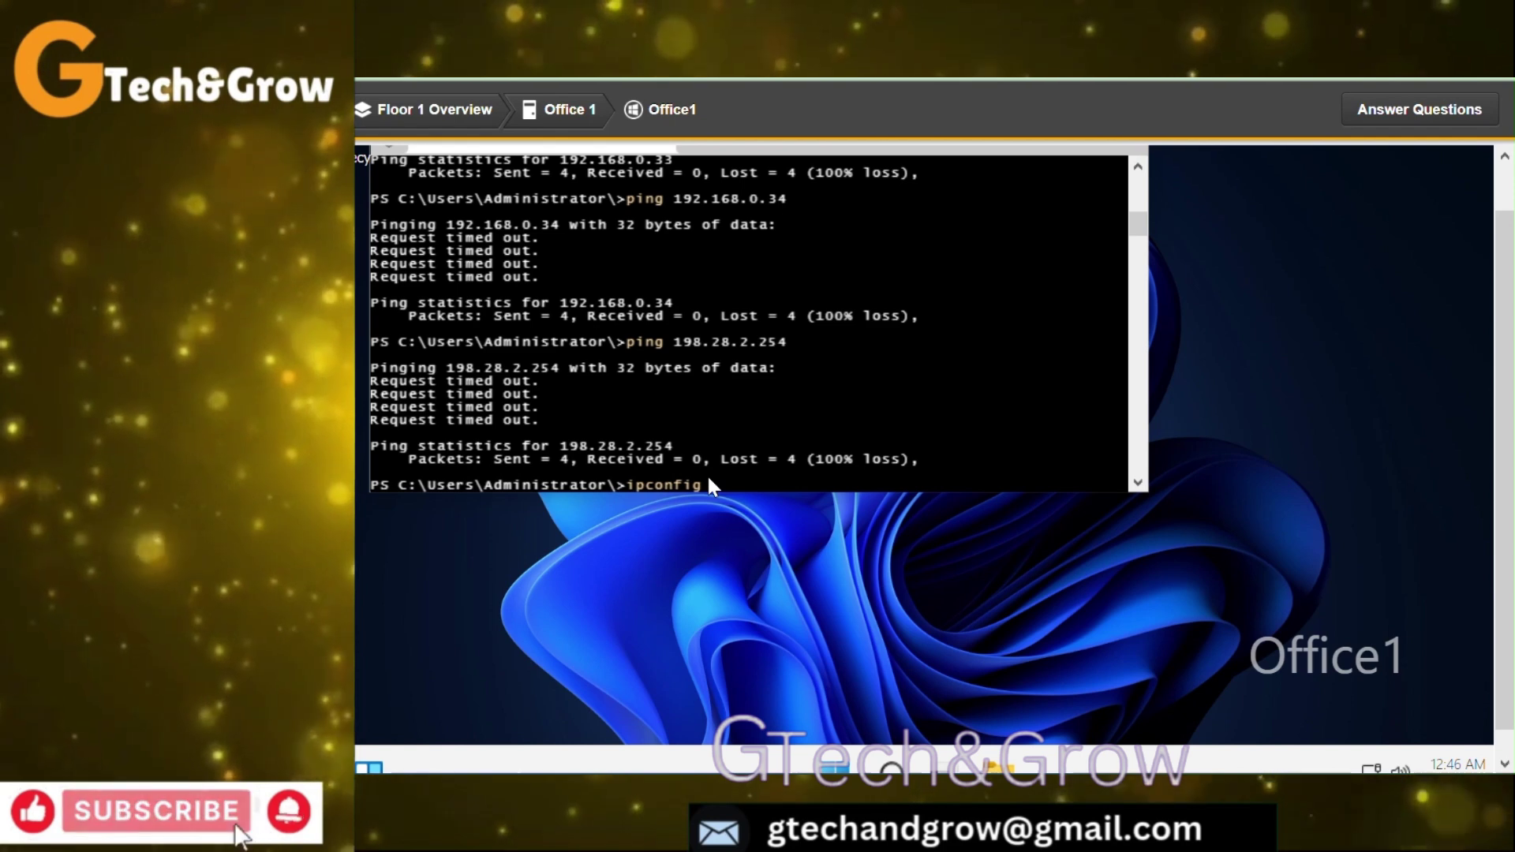
pyautogui.press('Return')
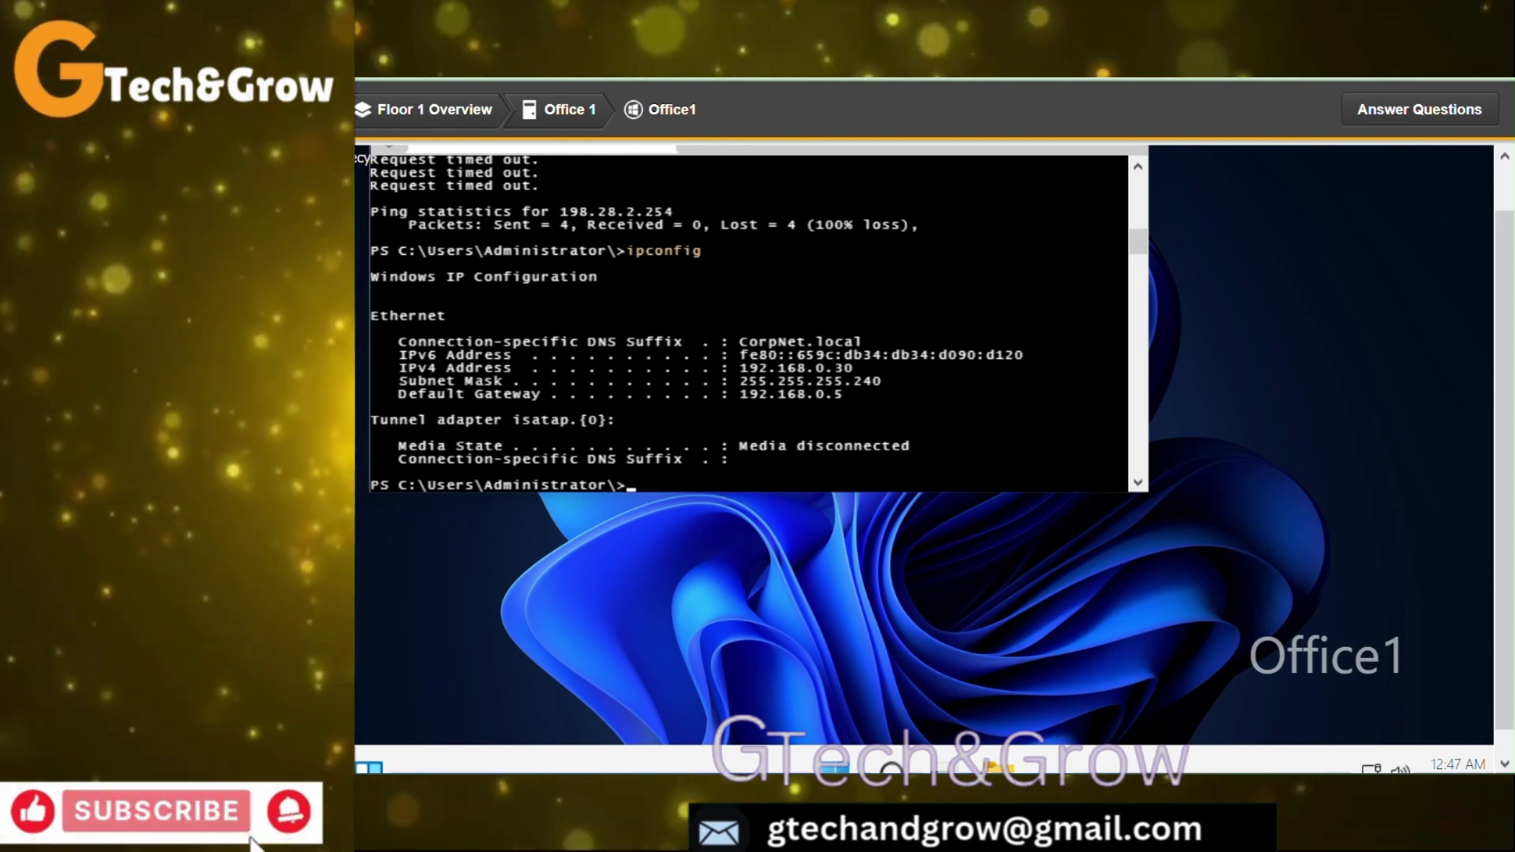
# Switch to the ITAdmin computer via Floor 1 Overview and open Terminal (Admin)
pyautogui.click(486, 107)
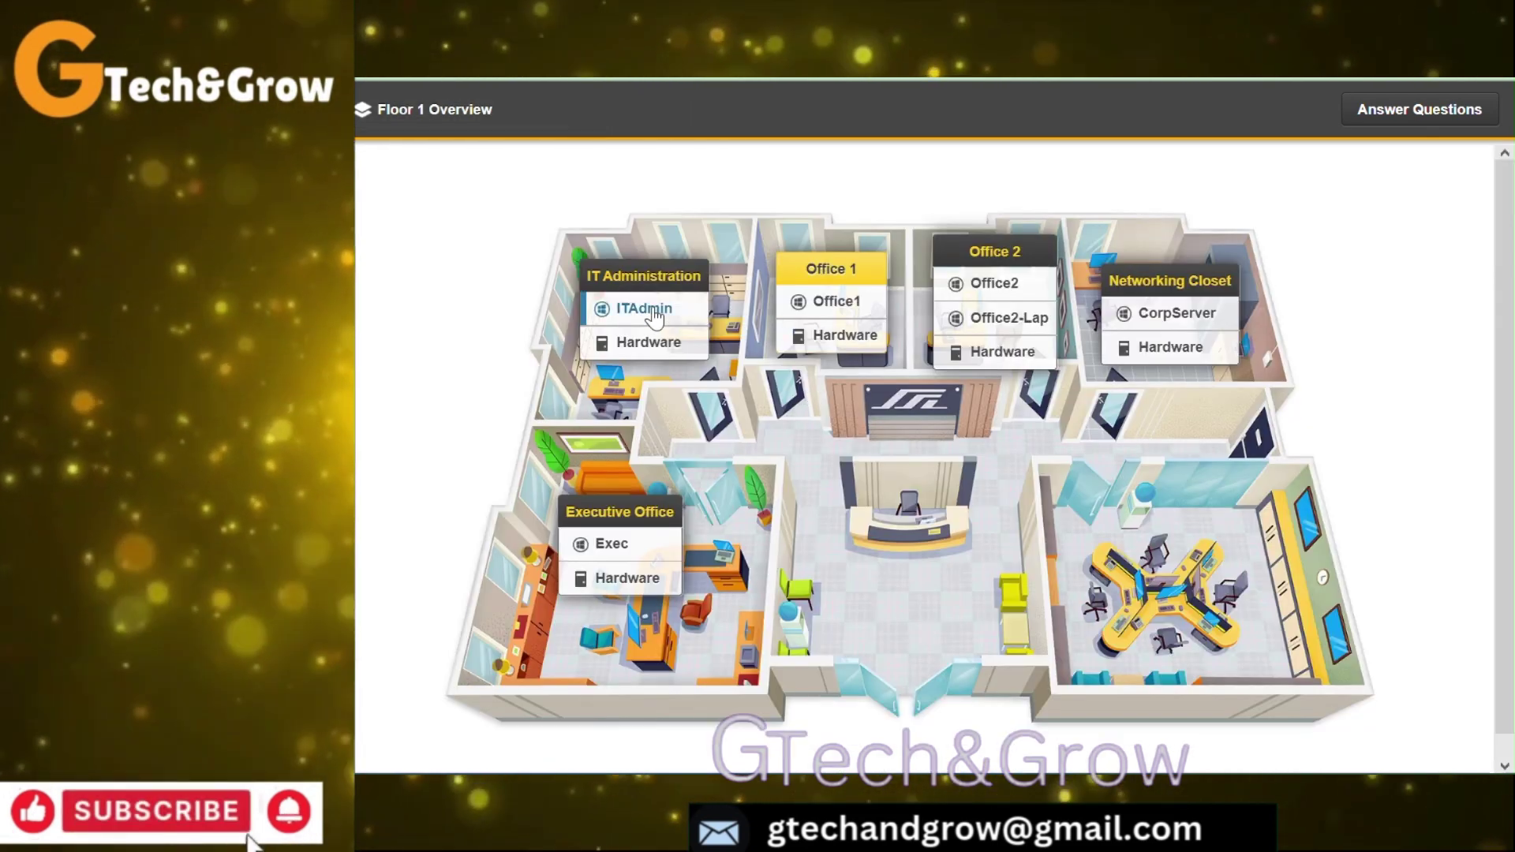
pyautogui.click(641, 309)
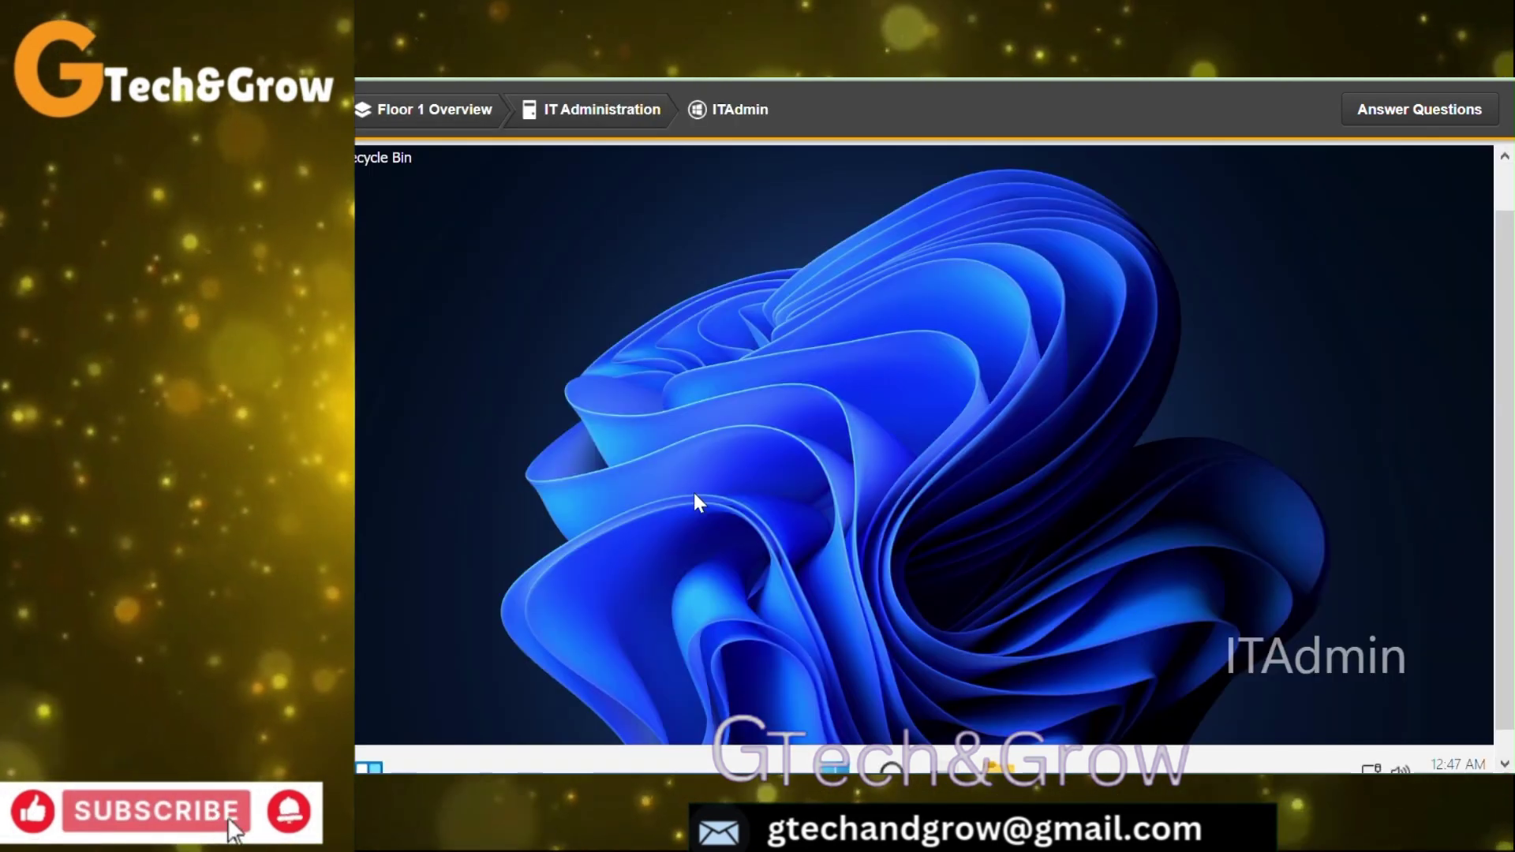
pyautogui.scroll(-1, 1505, 351)
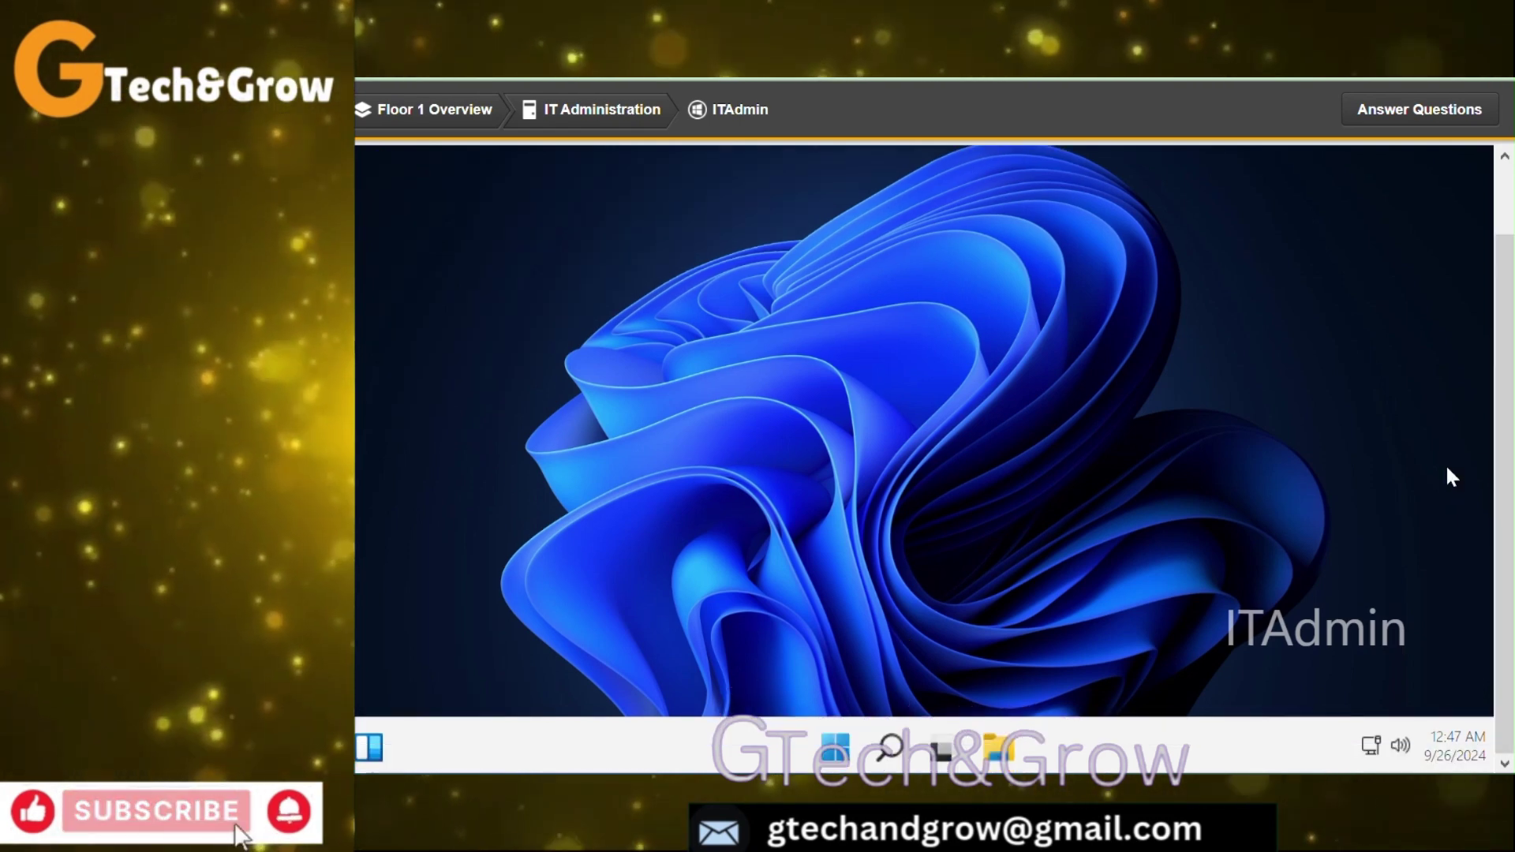
pyautogui.rightClick(835, 753)
pyautogui.click(845, 415)
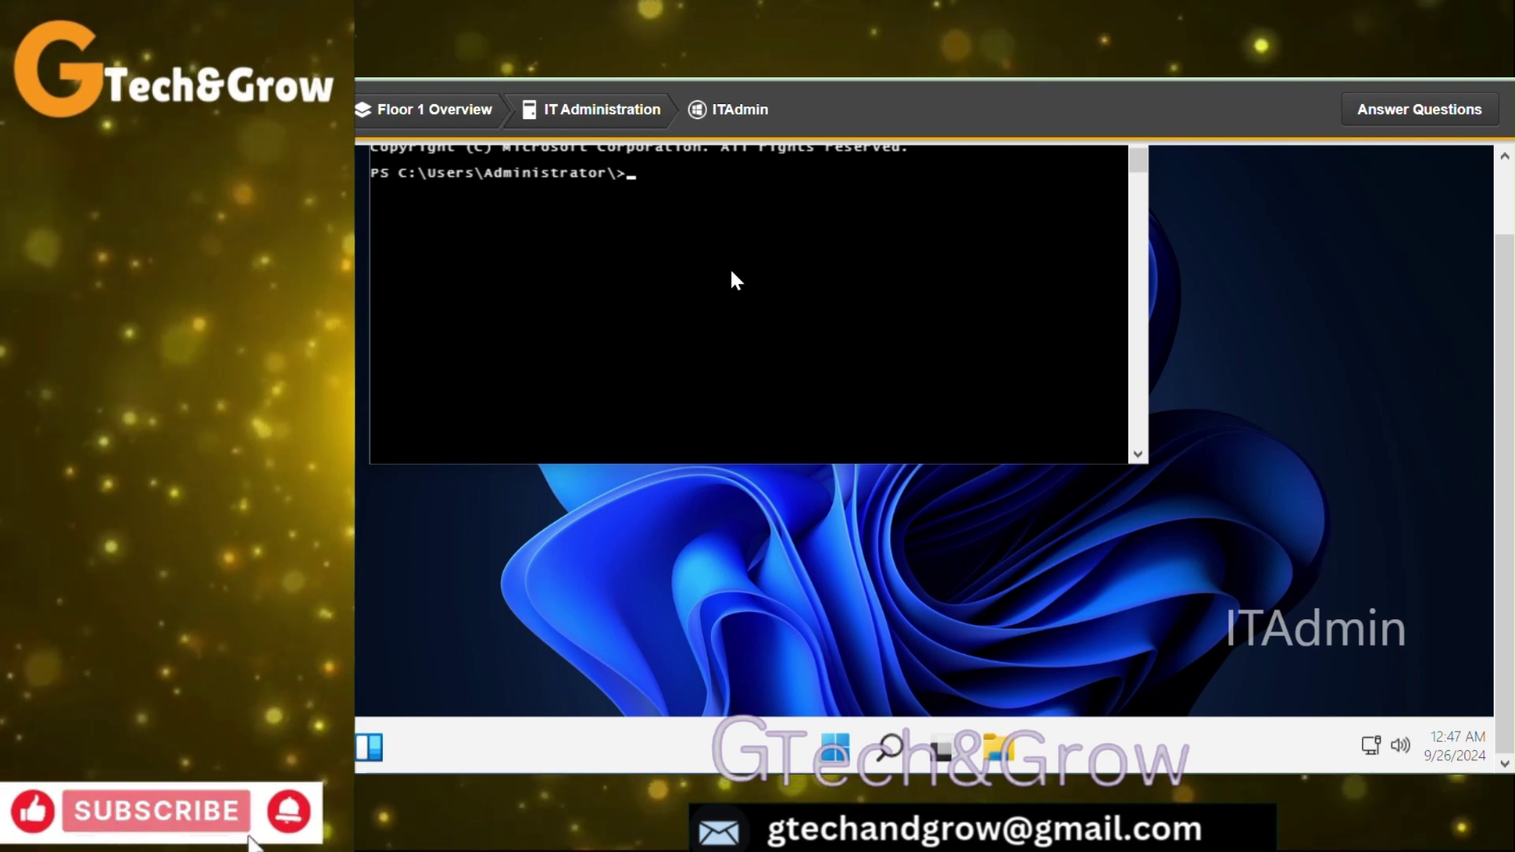
# From ITAdmin, ping 192.168.0.10, 192.168.0.30, 192.168.0.33 and 198.28.2.254
pyautogui.write('ping')
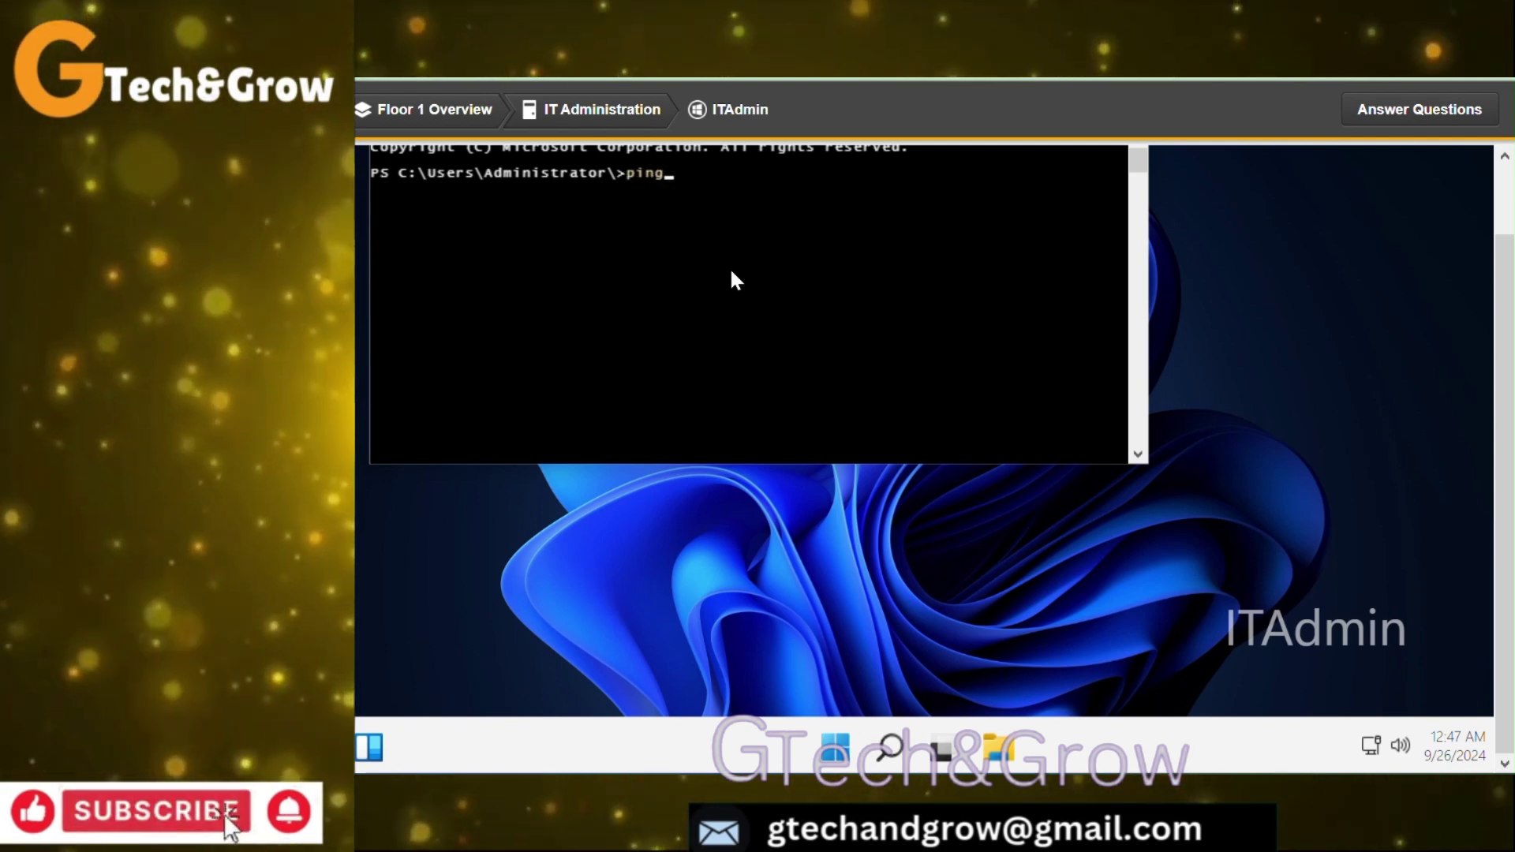
pyautogui.write(' 1')
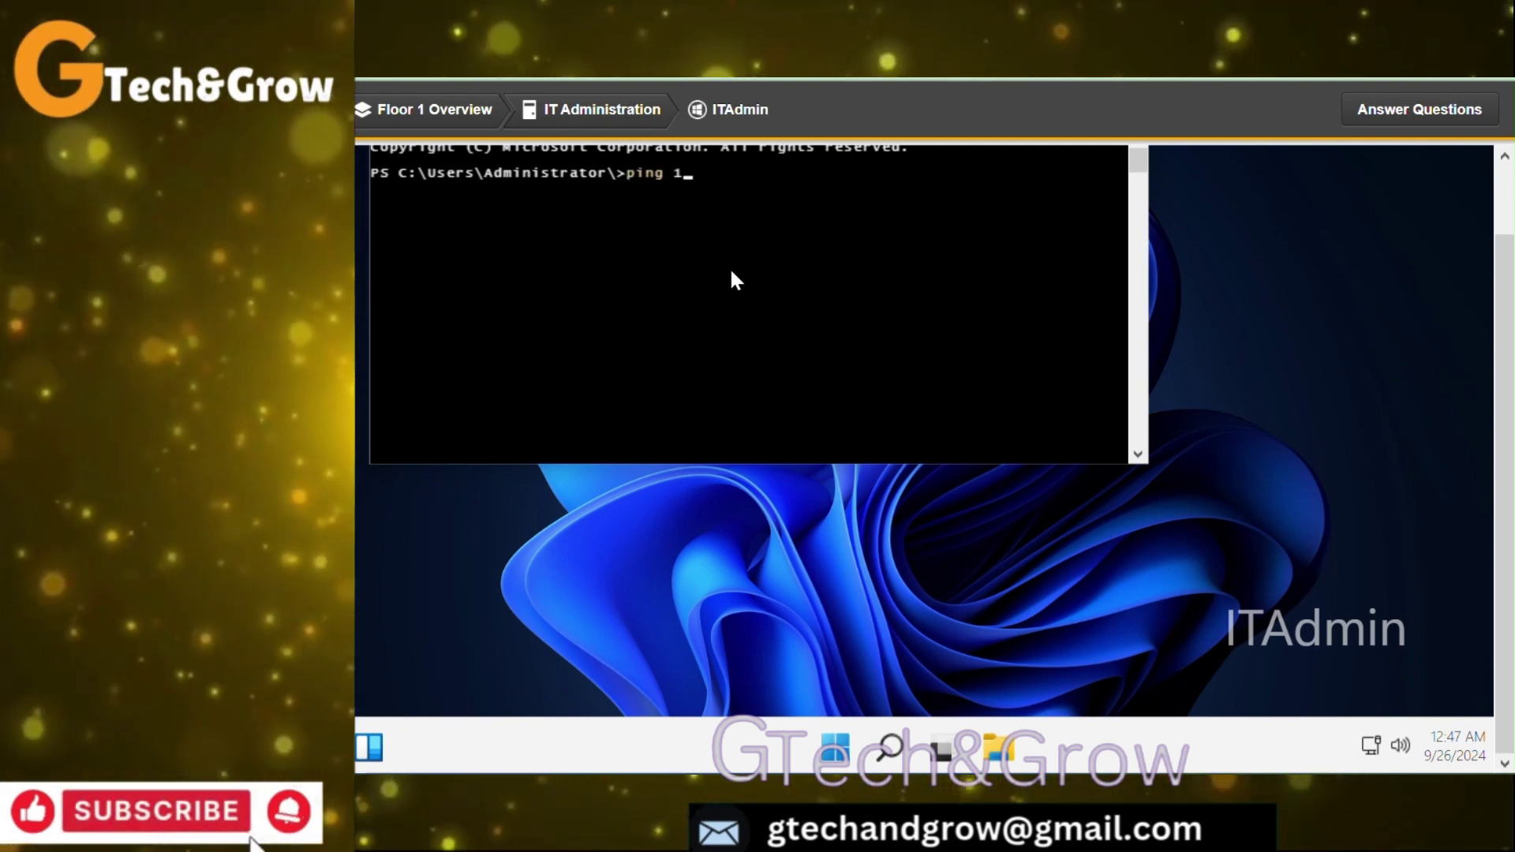
pyautogui.write('92.1')
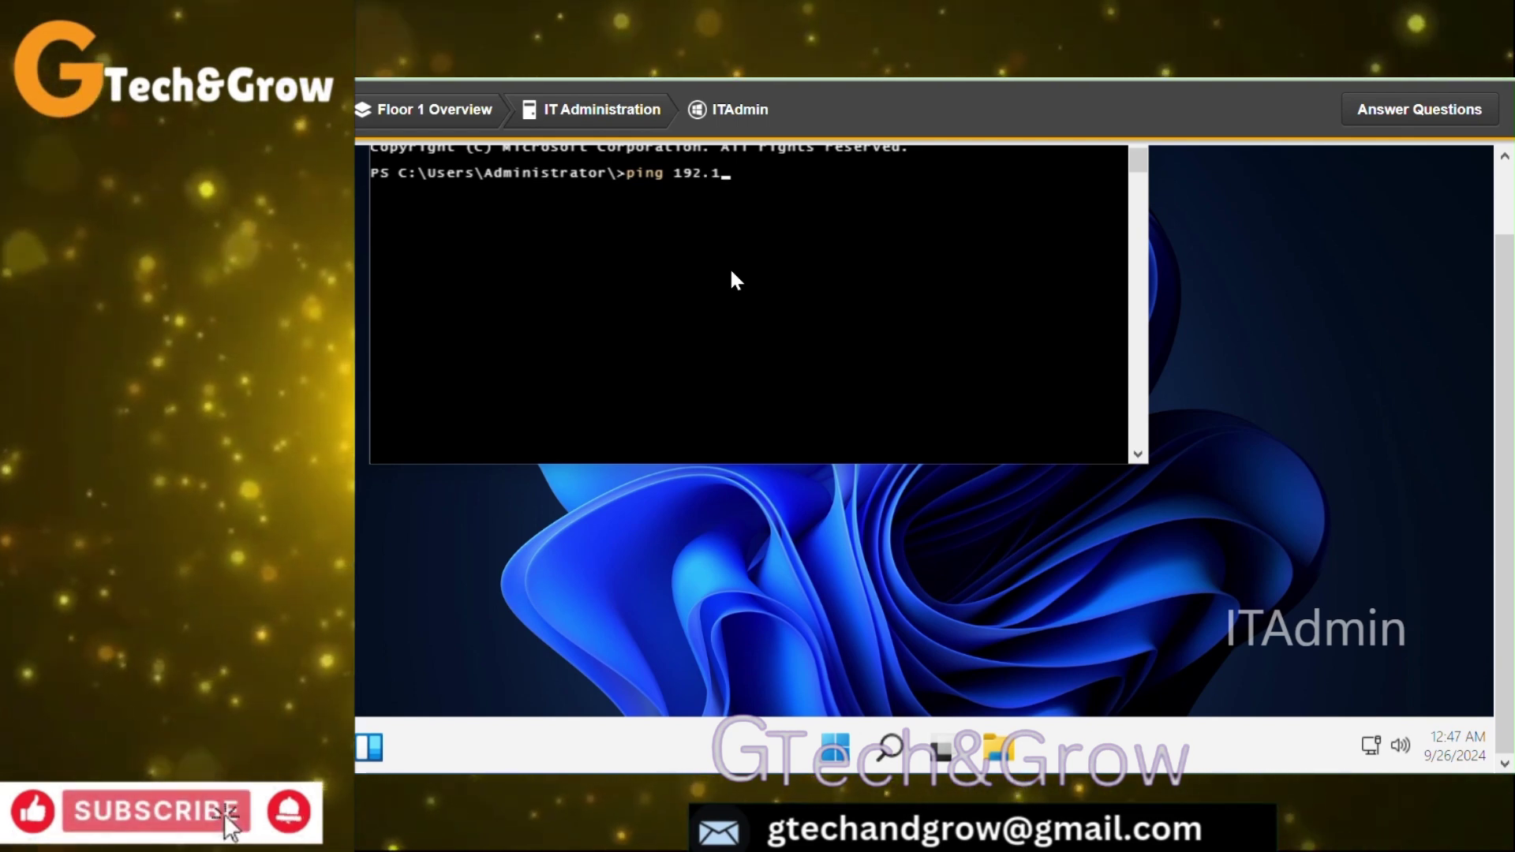
pyautogui.write('68.')
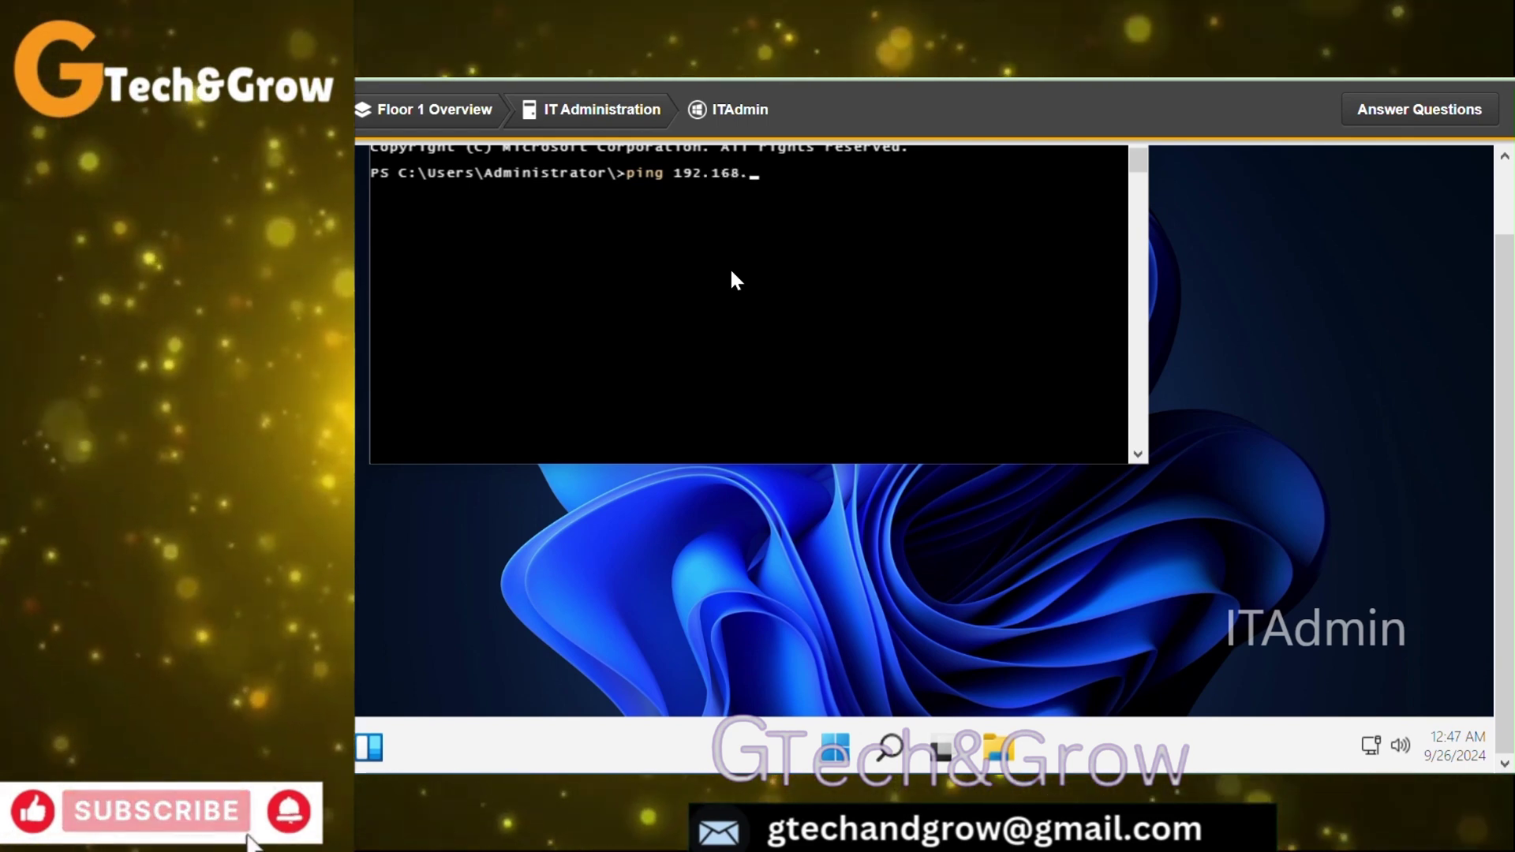
pyautogui.write('0.10')
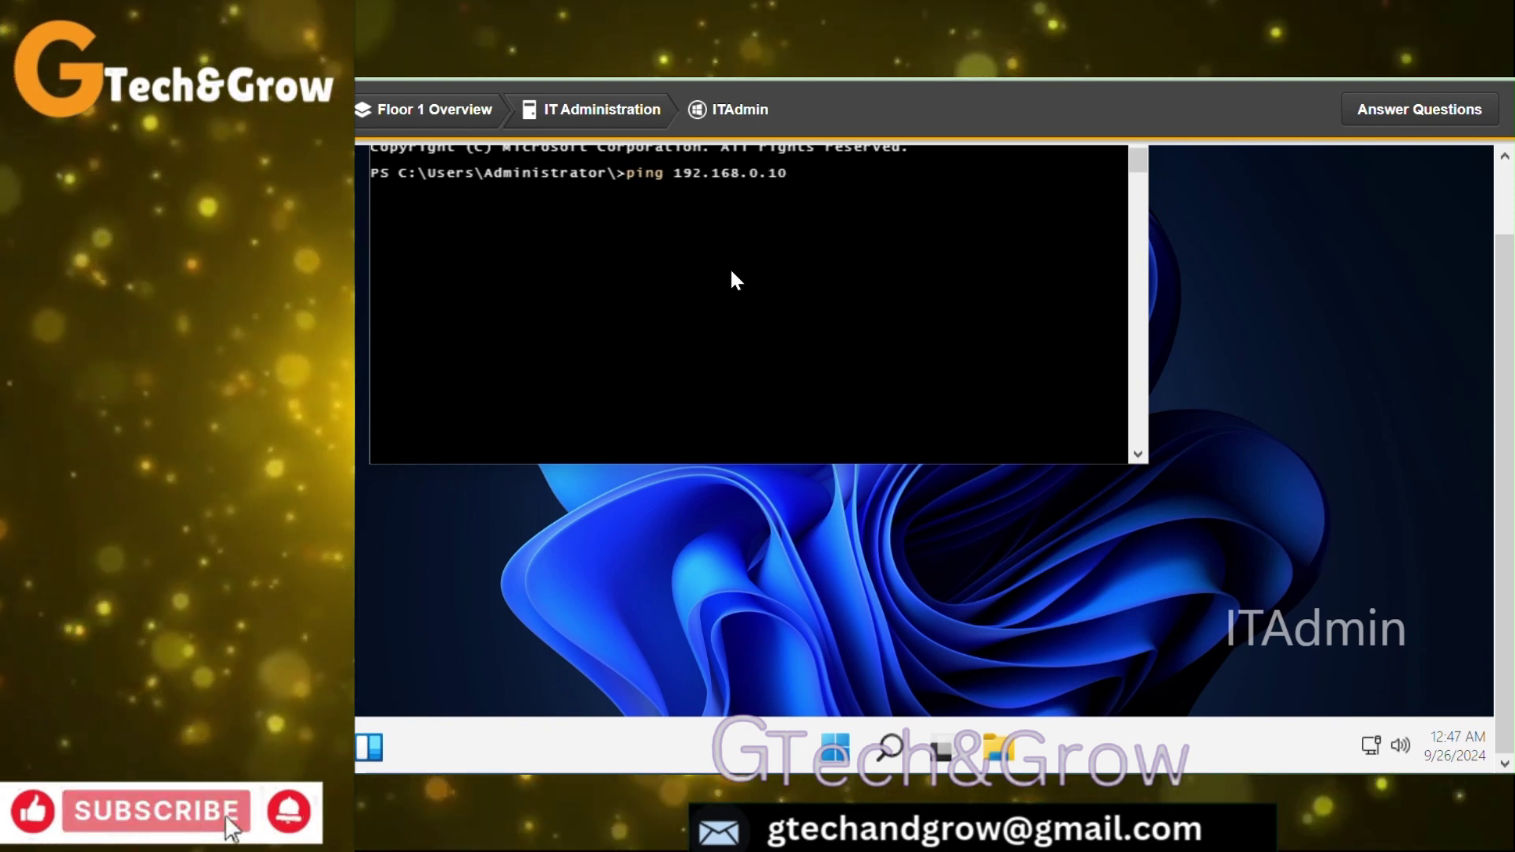
pyautogui.press('Return')
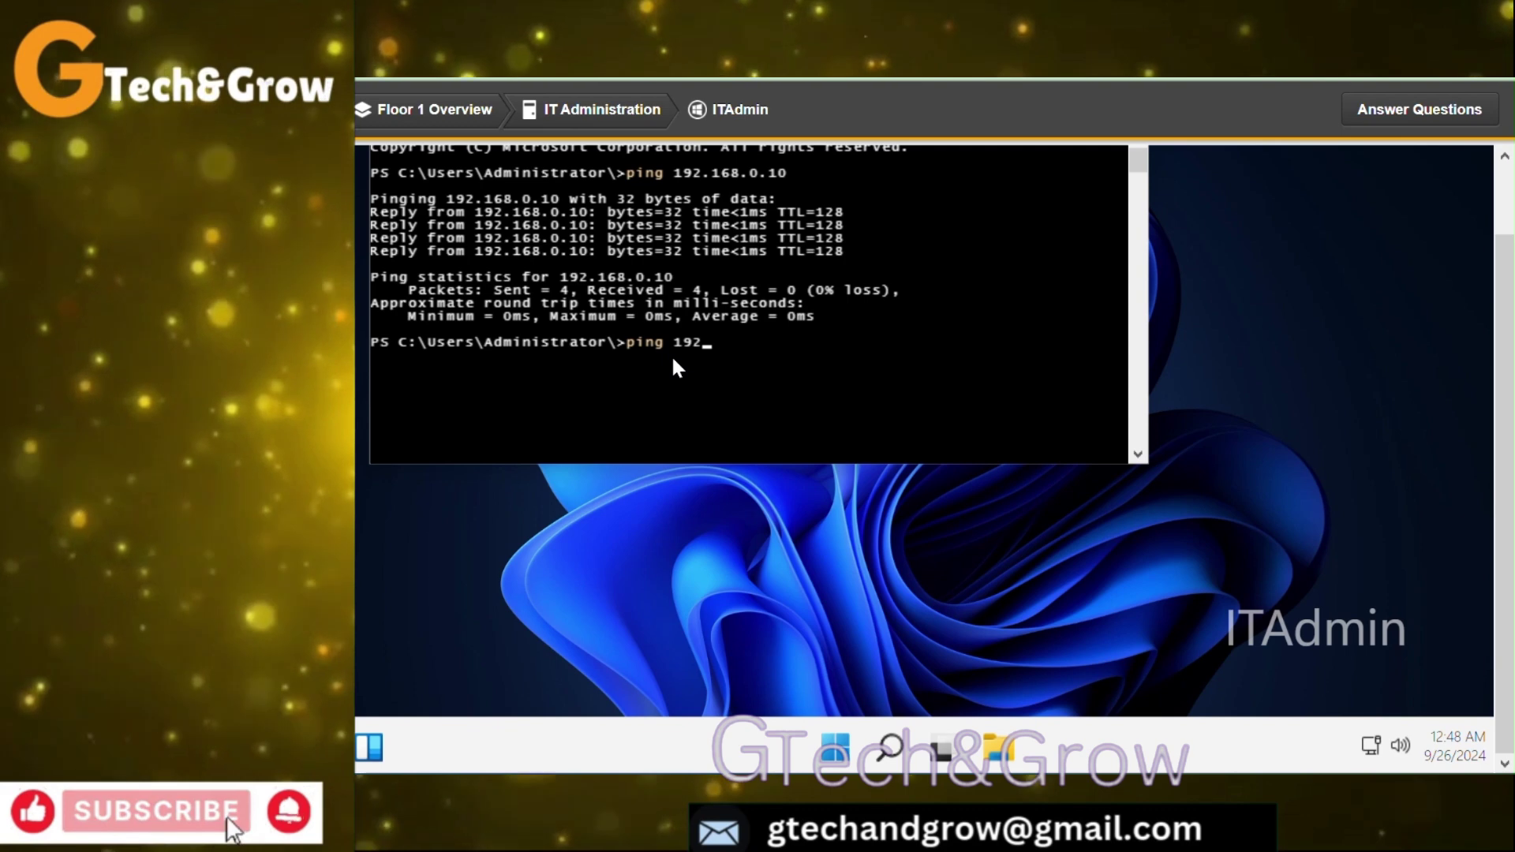
pyautogui.write('.1')
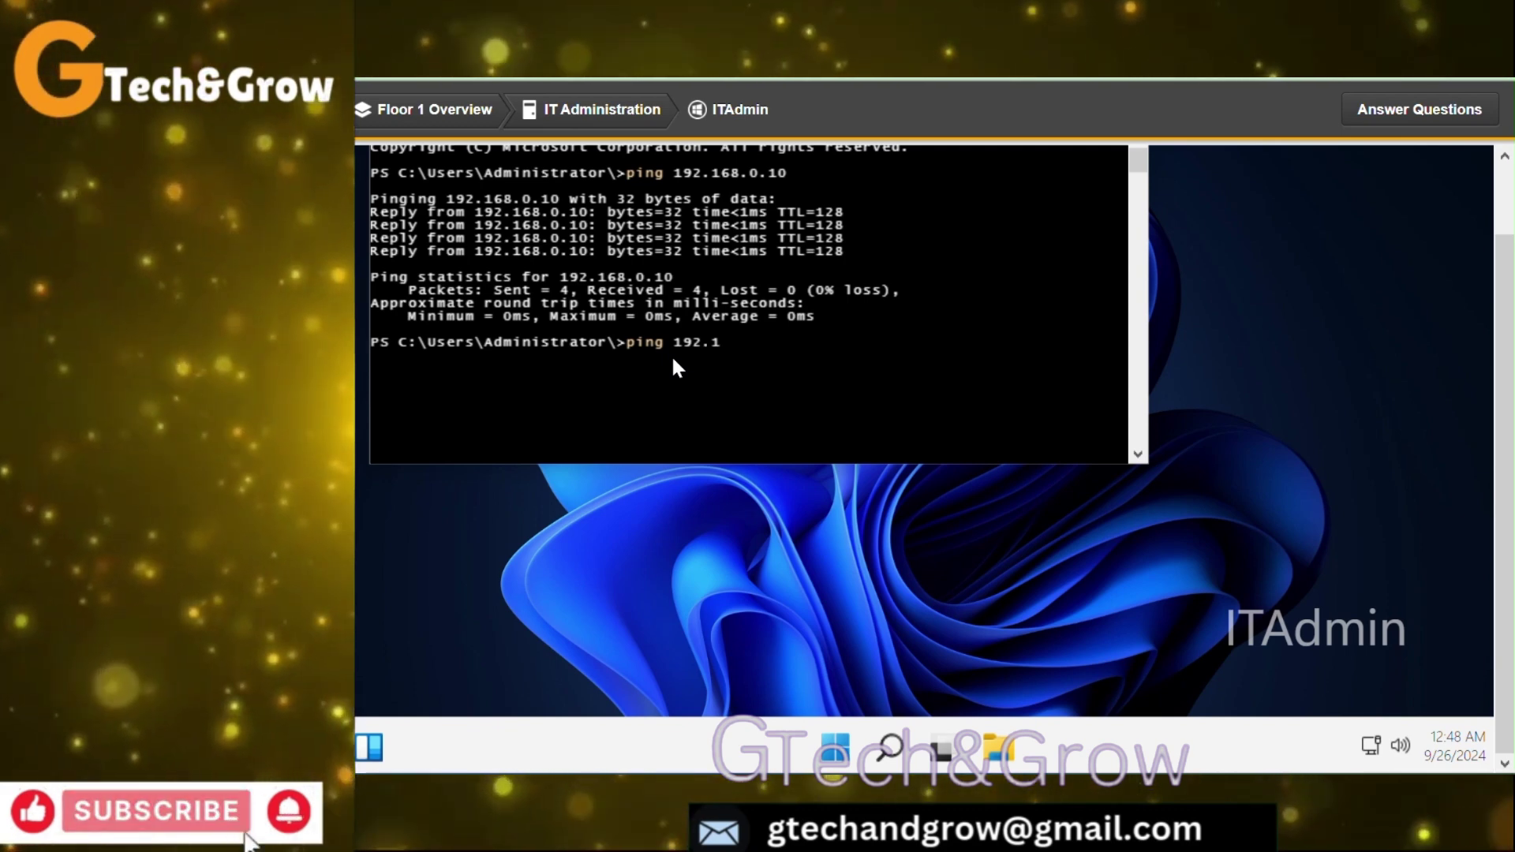
pyautogui.write('68.0')
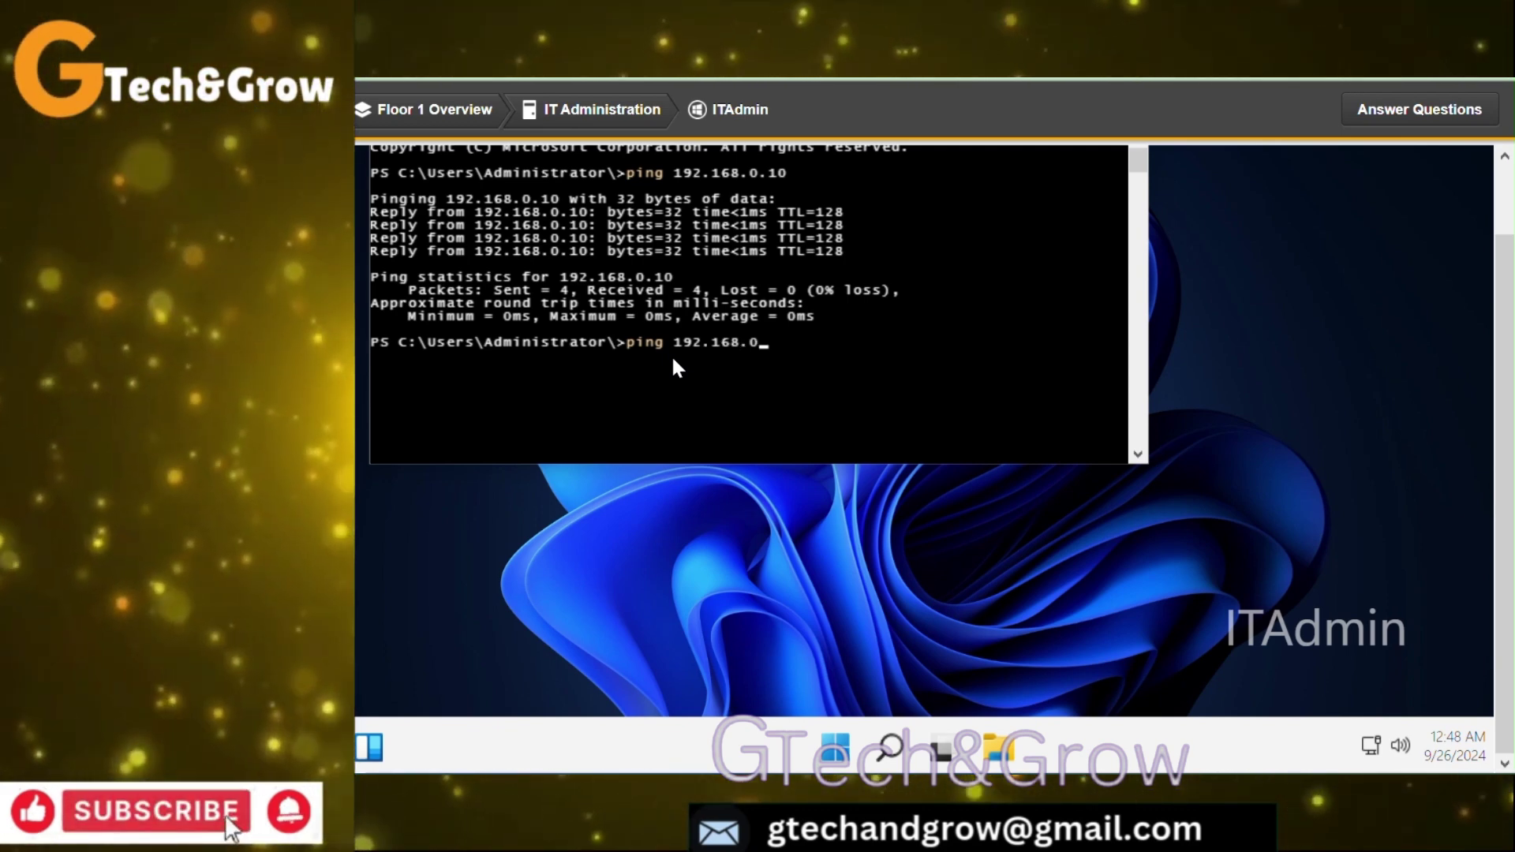
pyautogui.write('.3')
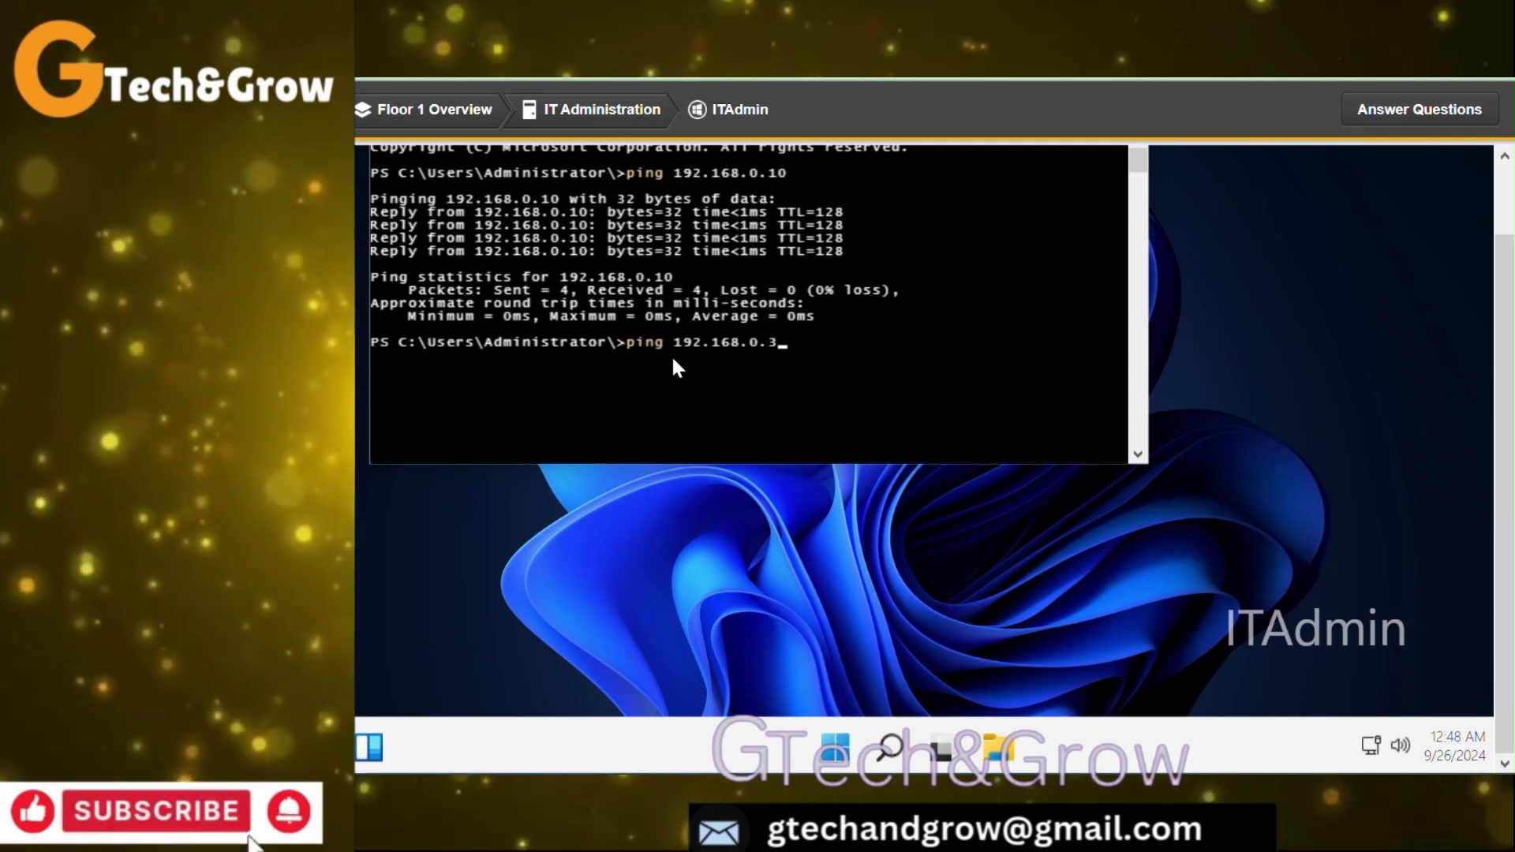
pyautogui.write('0')
pyautogui.press('Return')
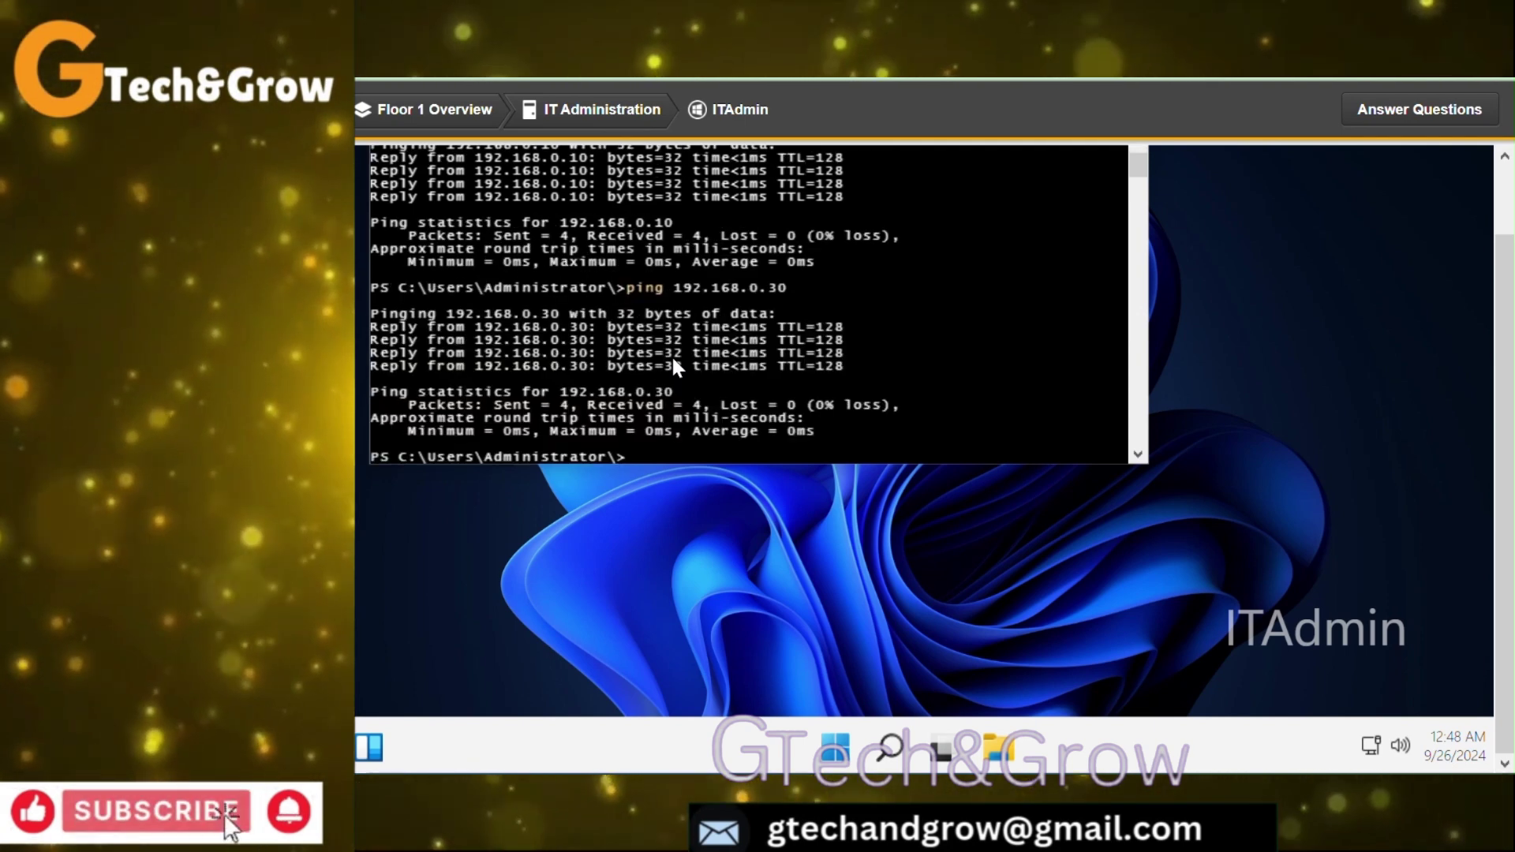
pyautogui.write('pin')
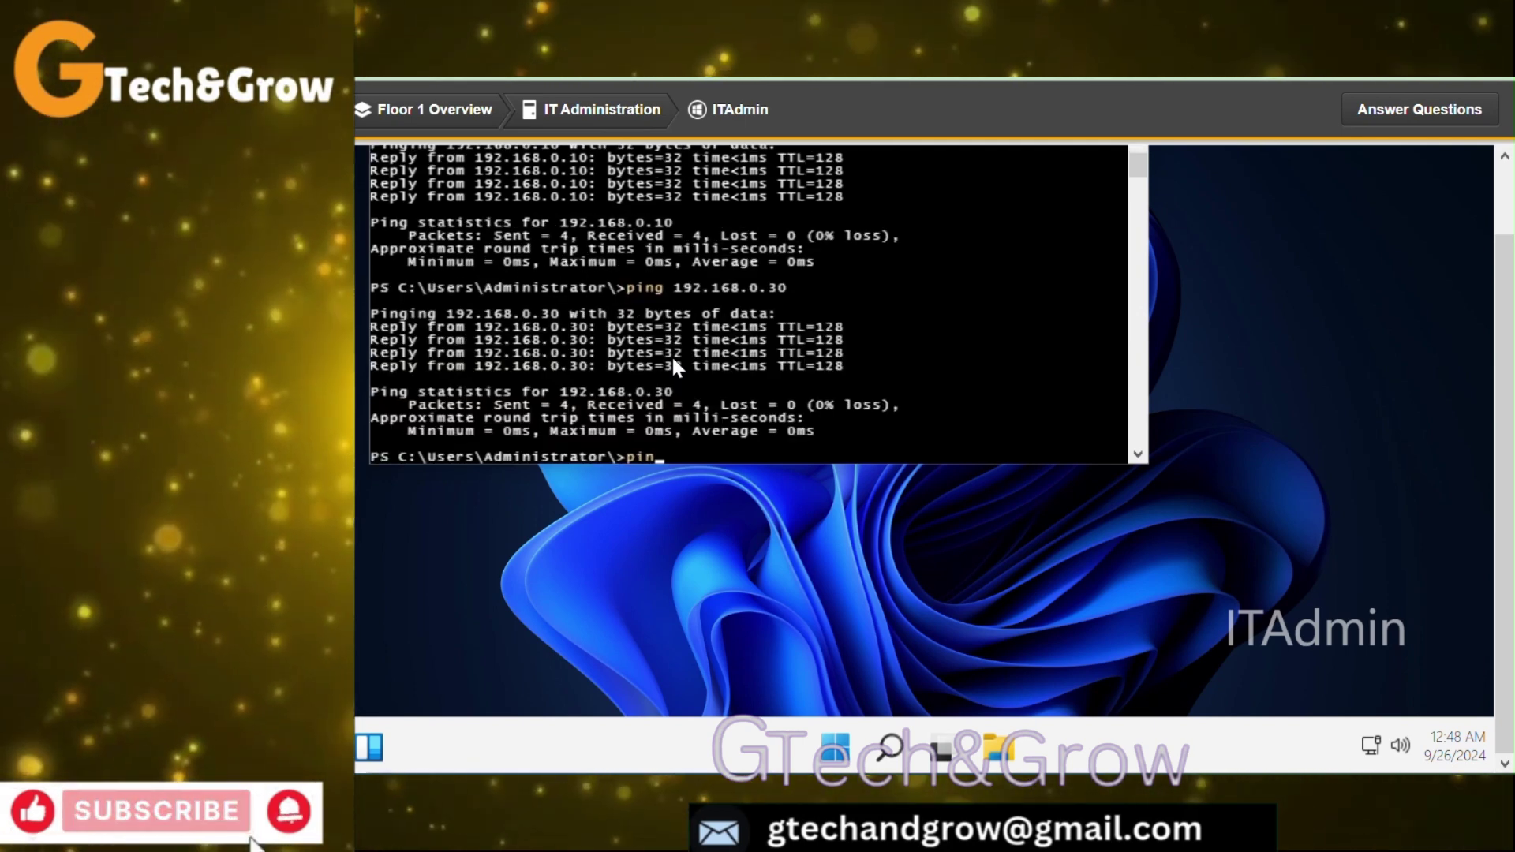
pyautogui.write('g 19')
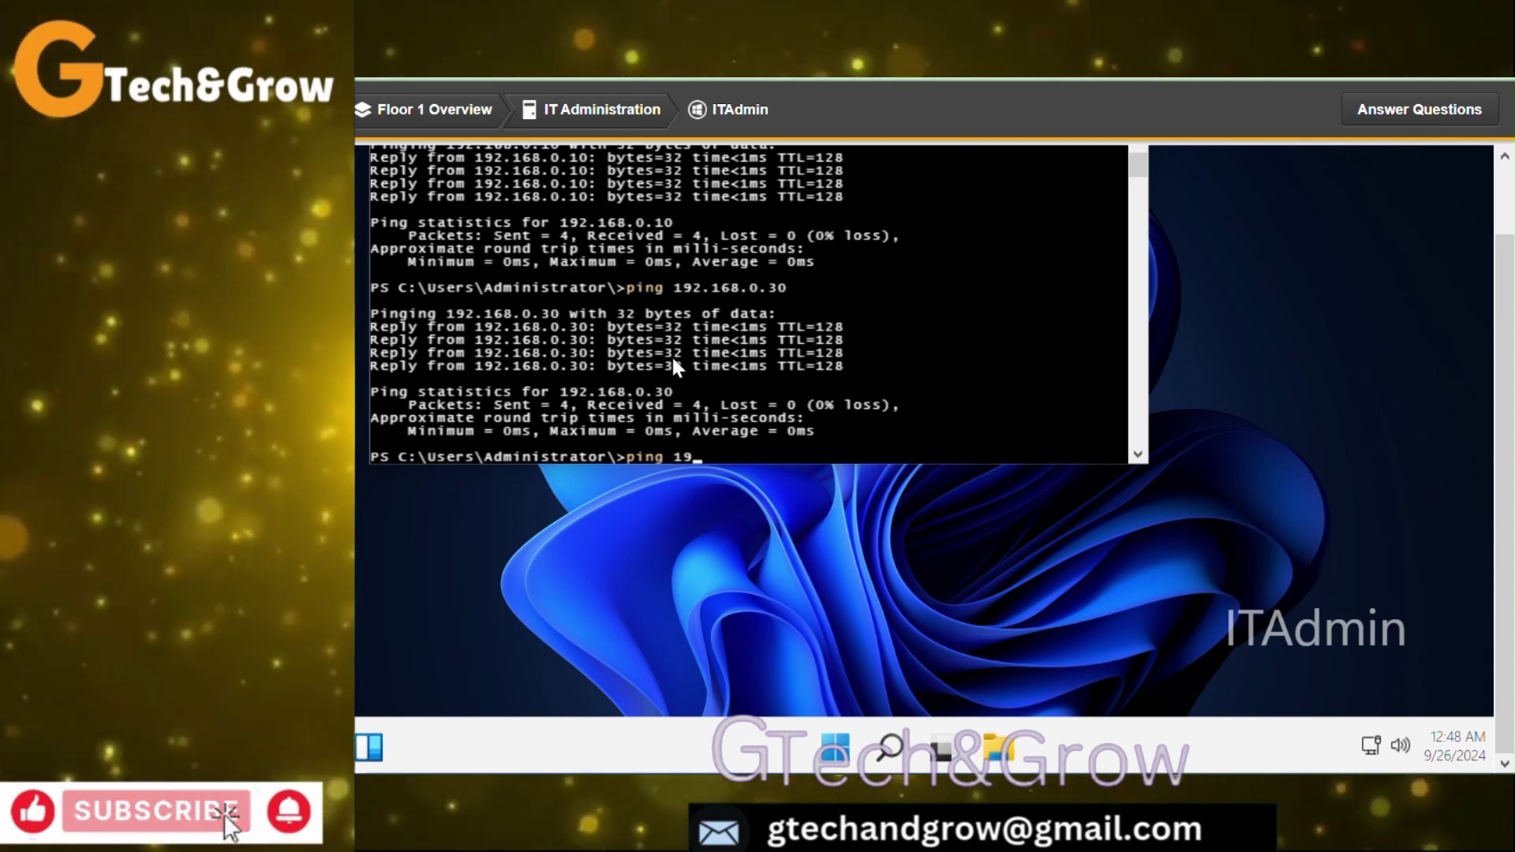
pyautogui.write('2.168.0')
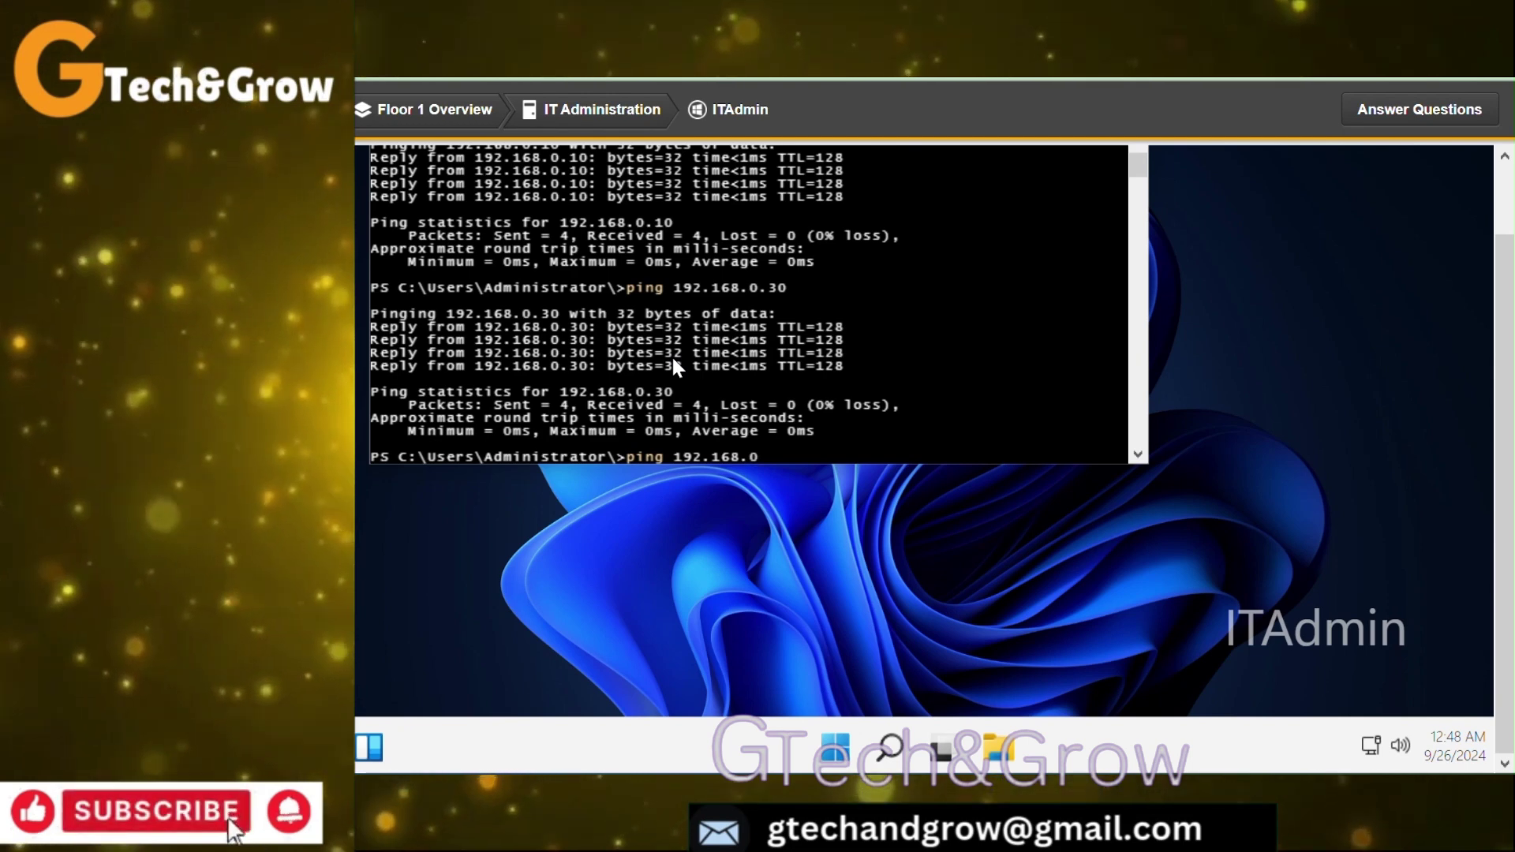
pyautogui.write('.33')
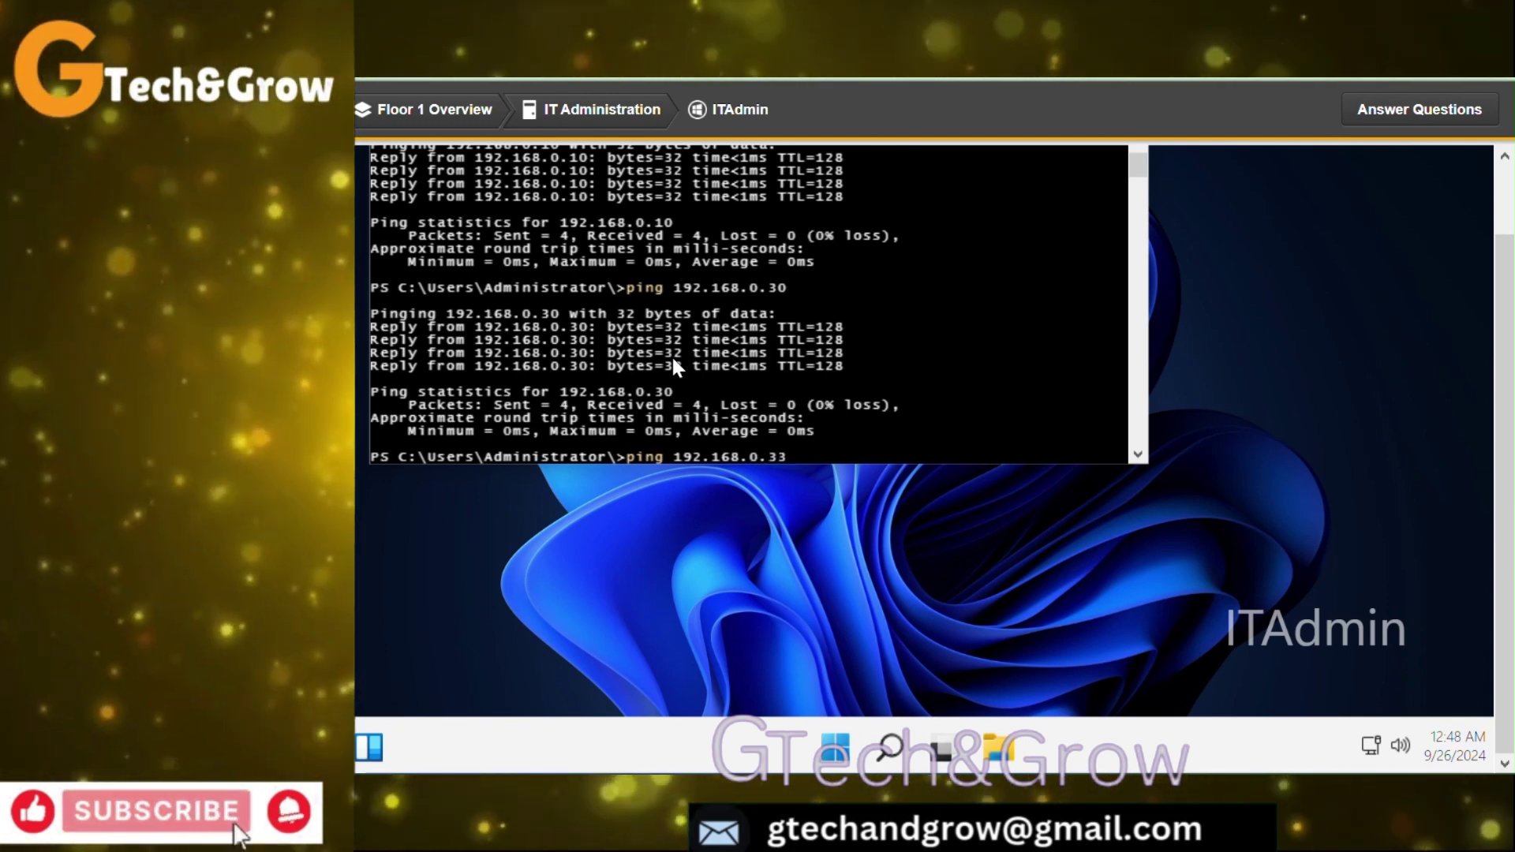
pyautogui.press('Return')
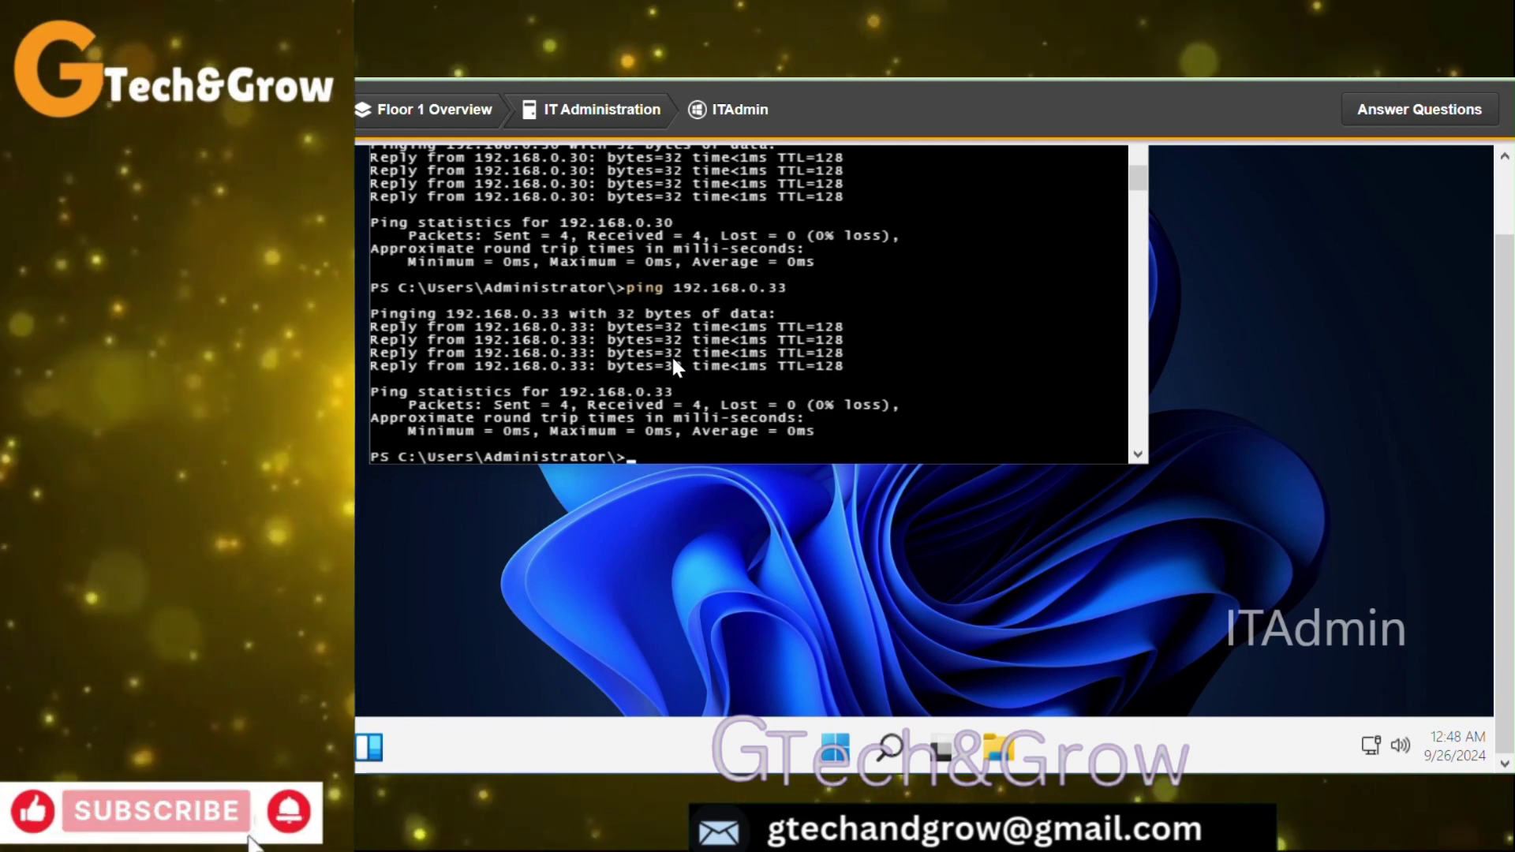
pyautogui.write('p')
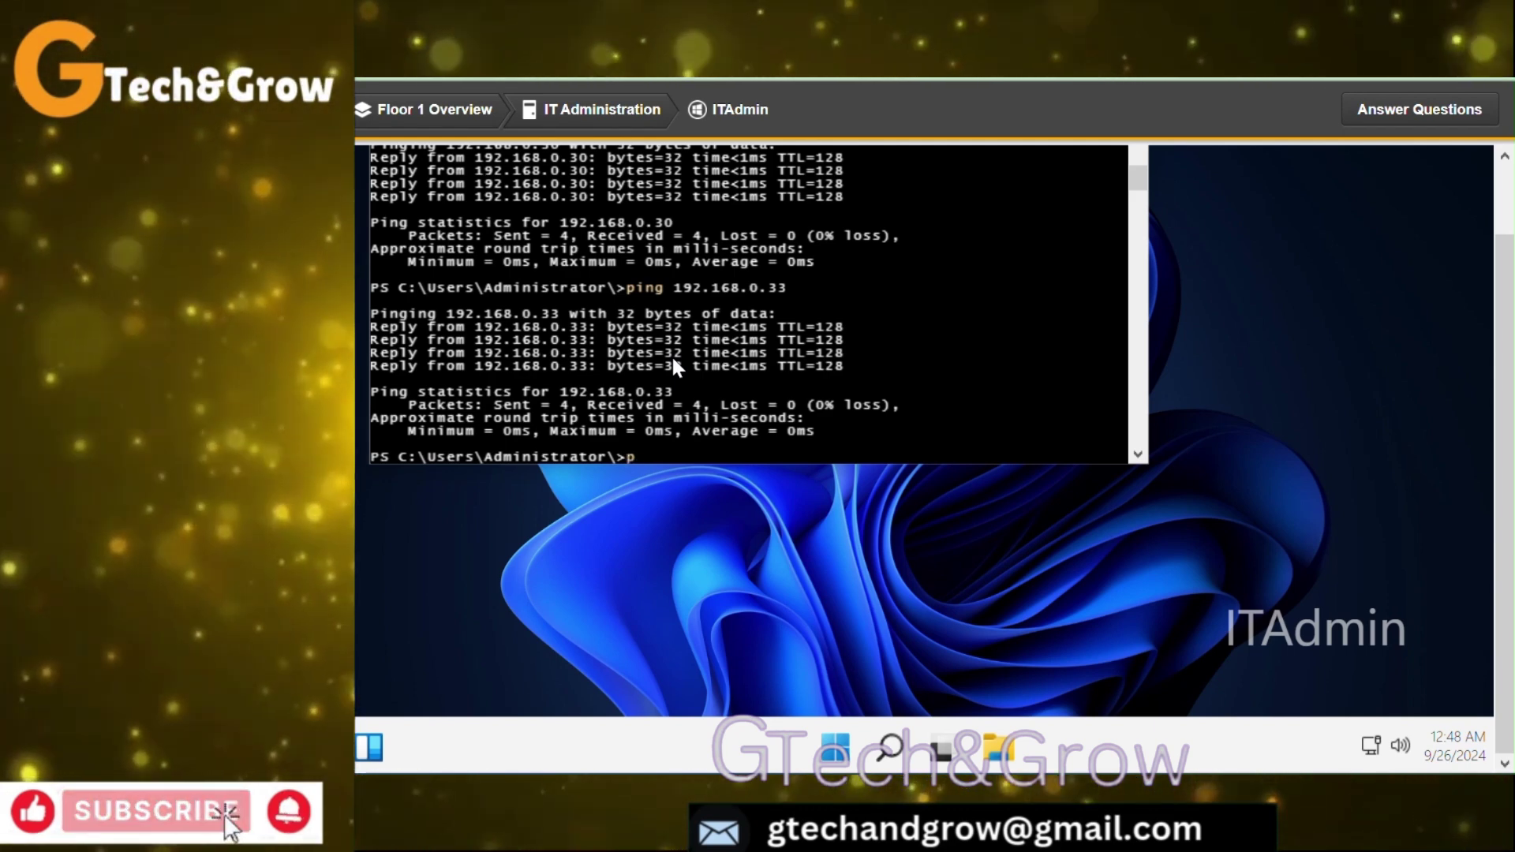
pyautogui.write('ing')
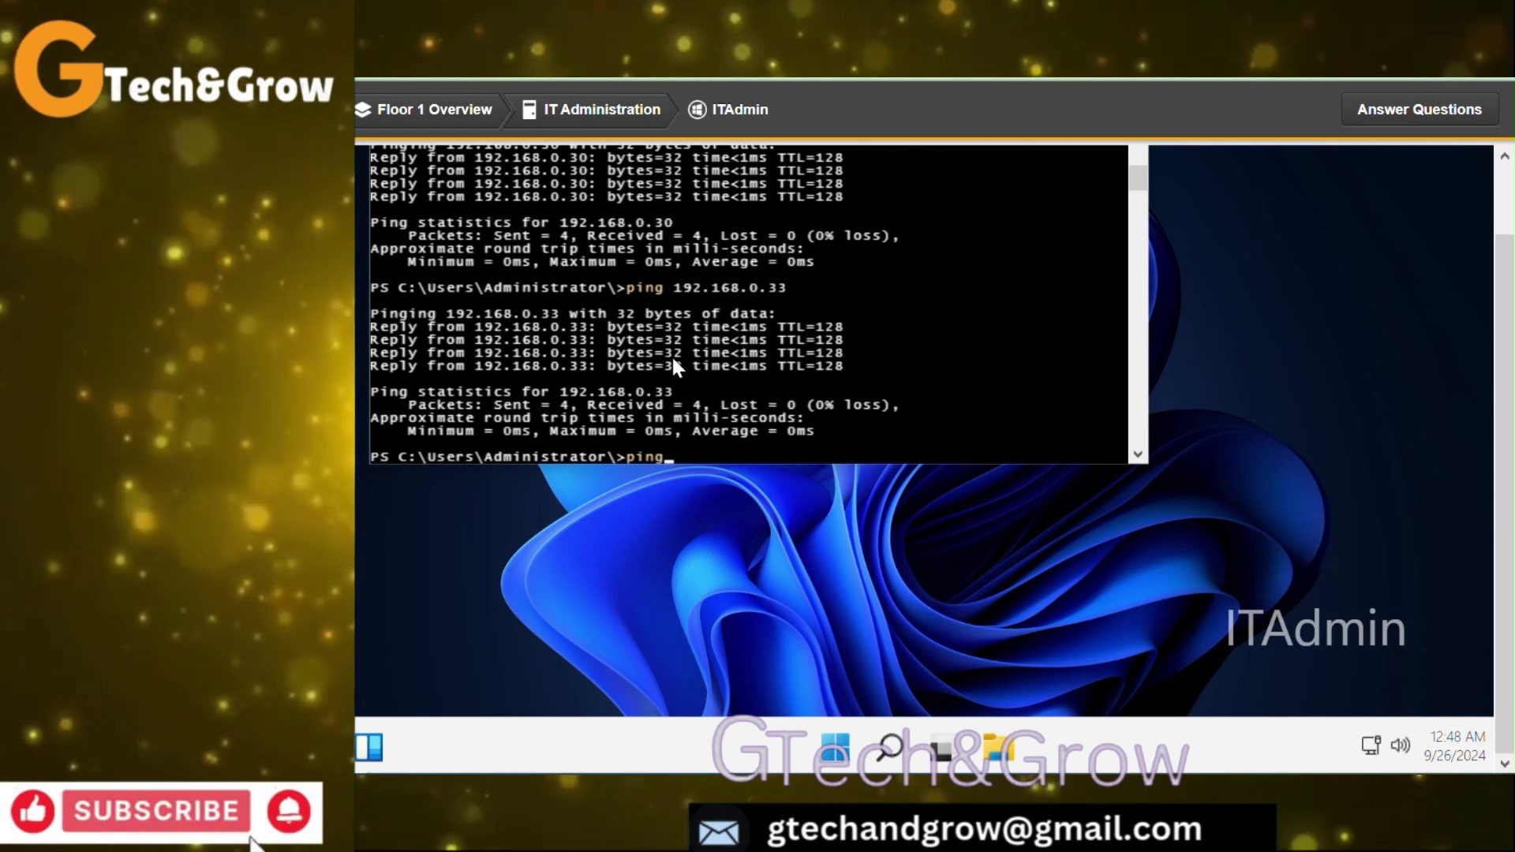
pyautogui.write(' 1')
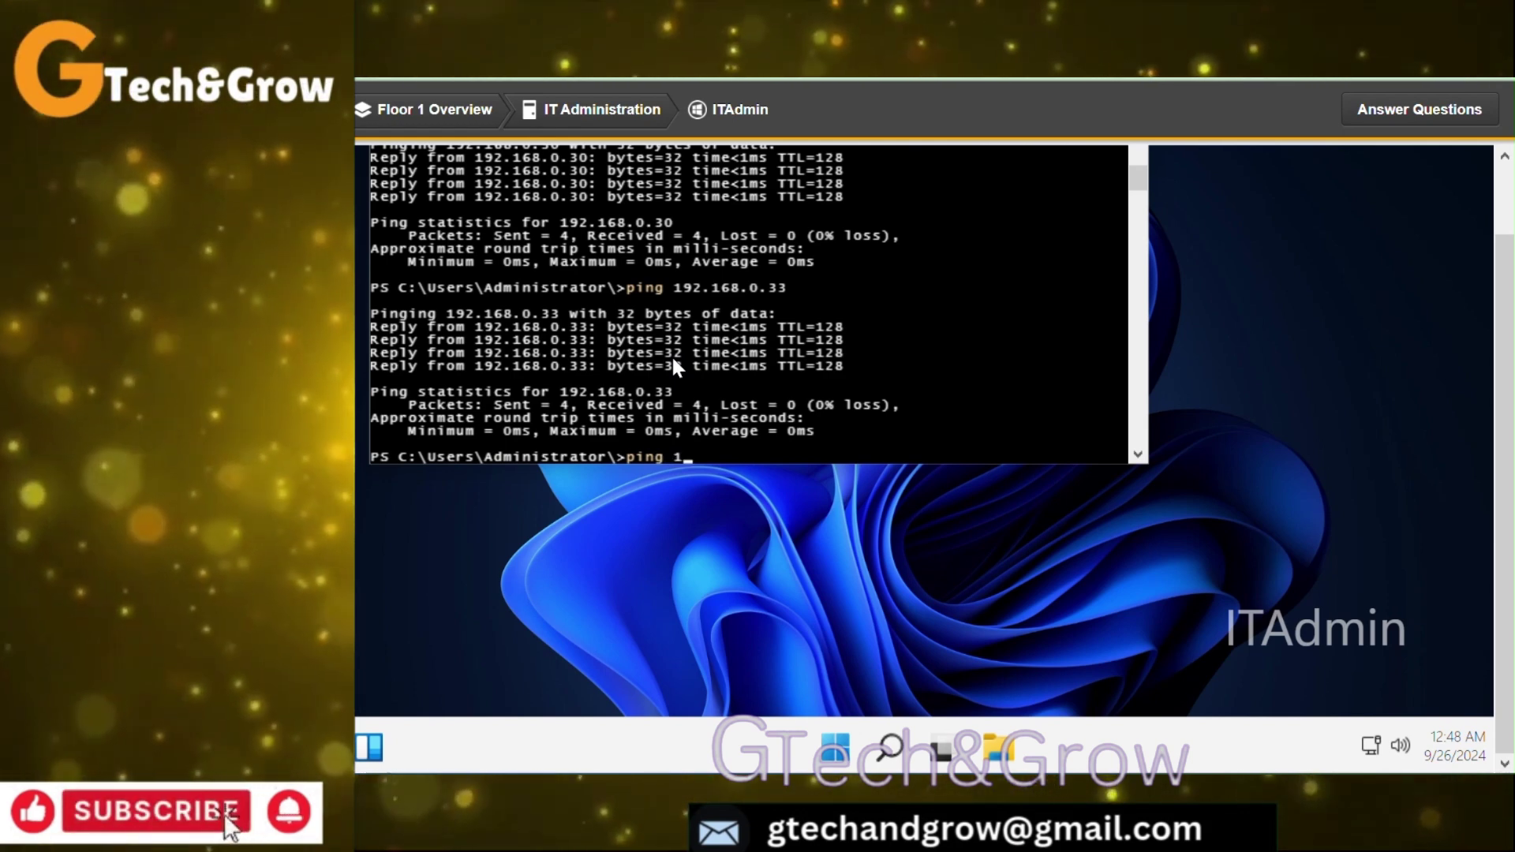
pyautogui.write('9')
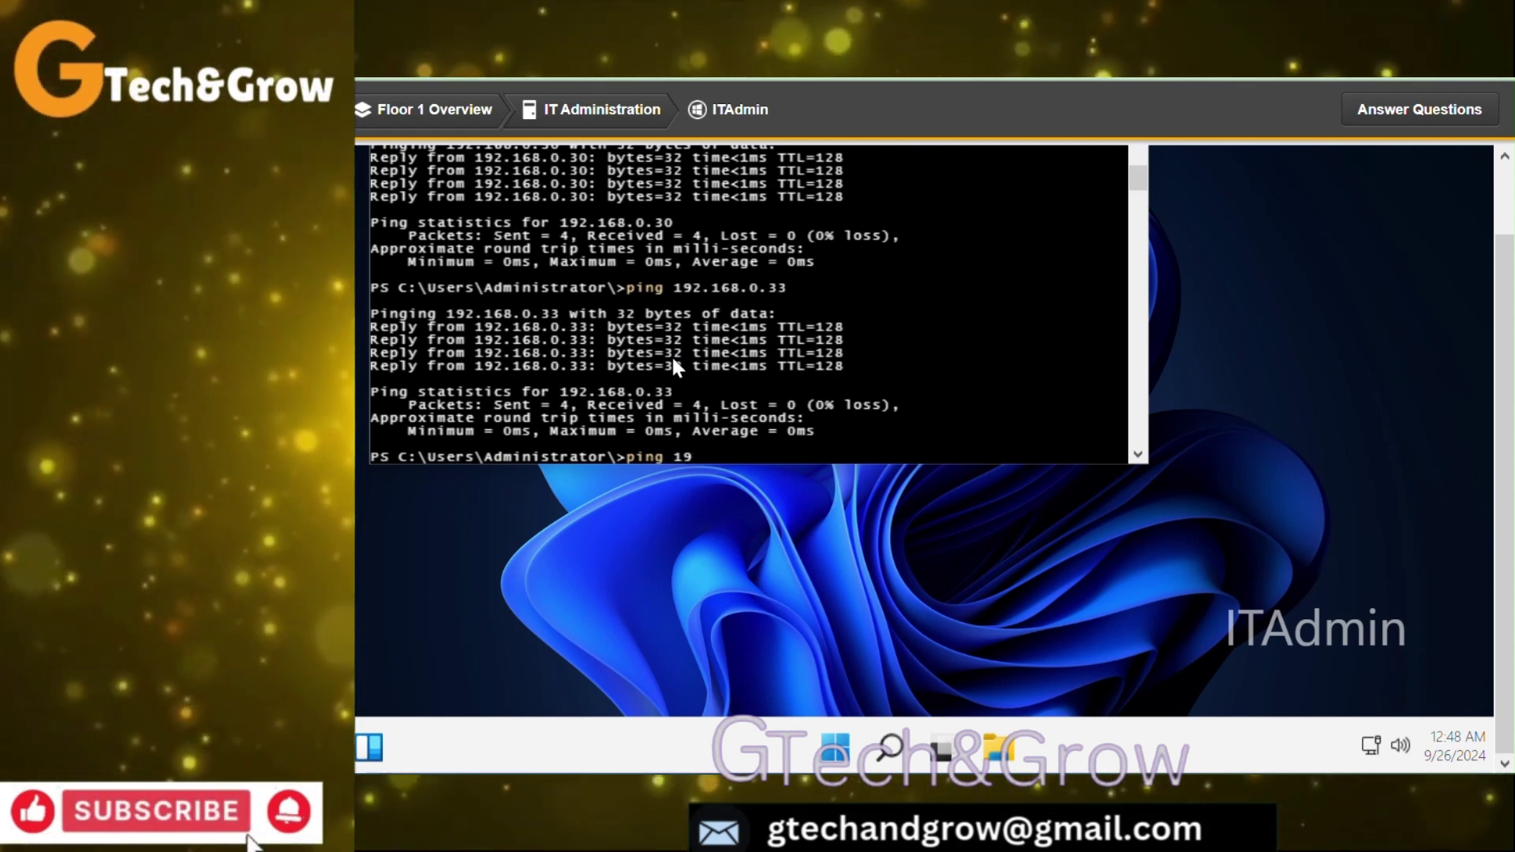
pyautogui.write('8.28.2.254')
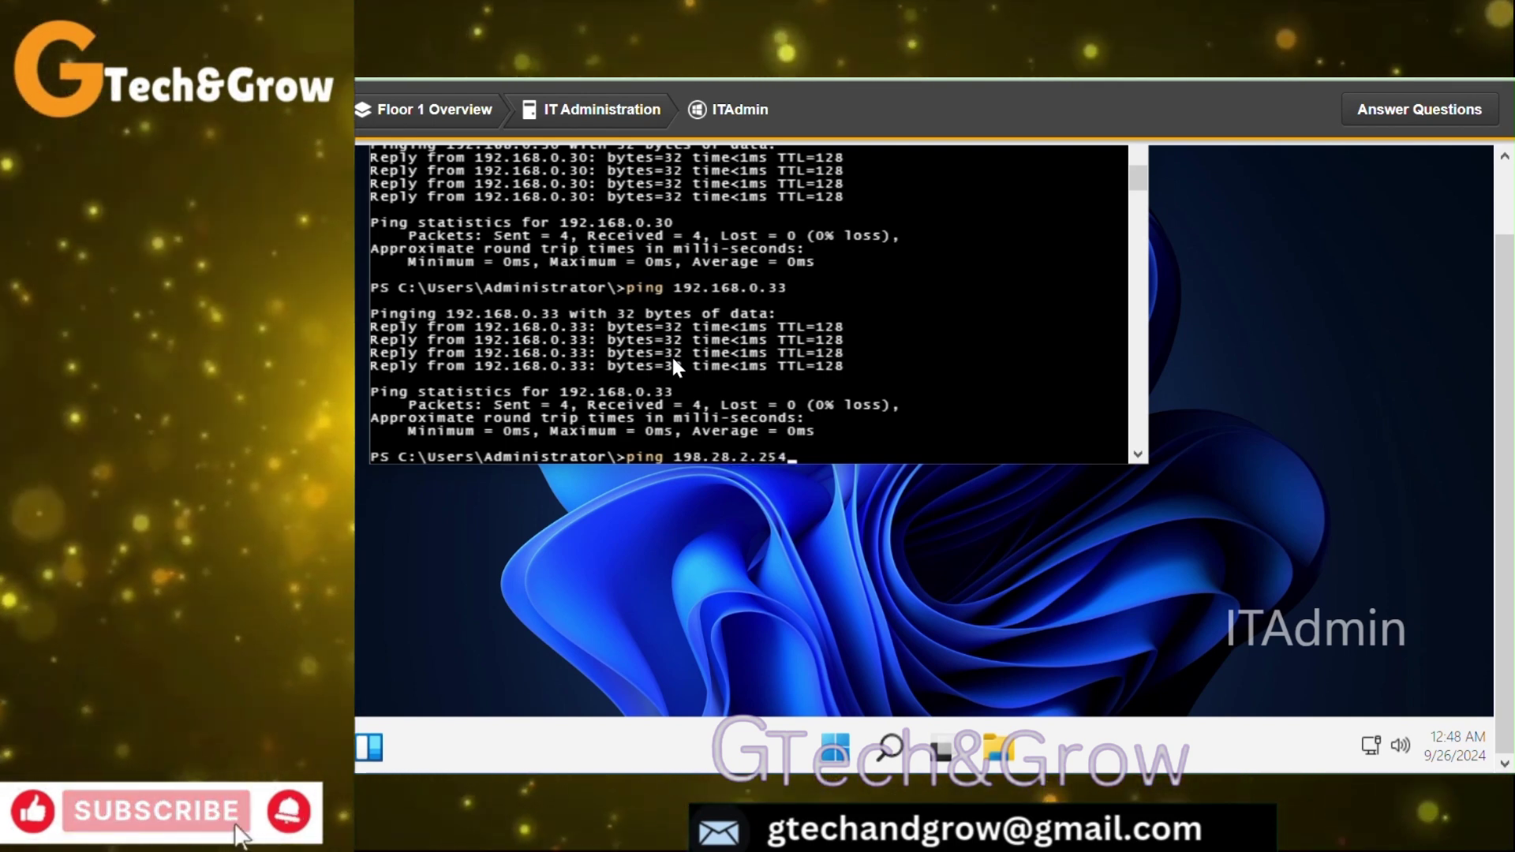
pyautogui.press('Return')
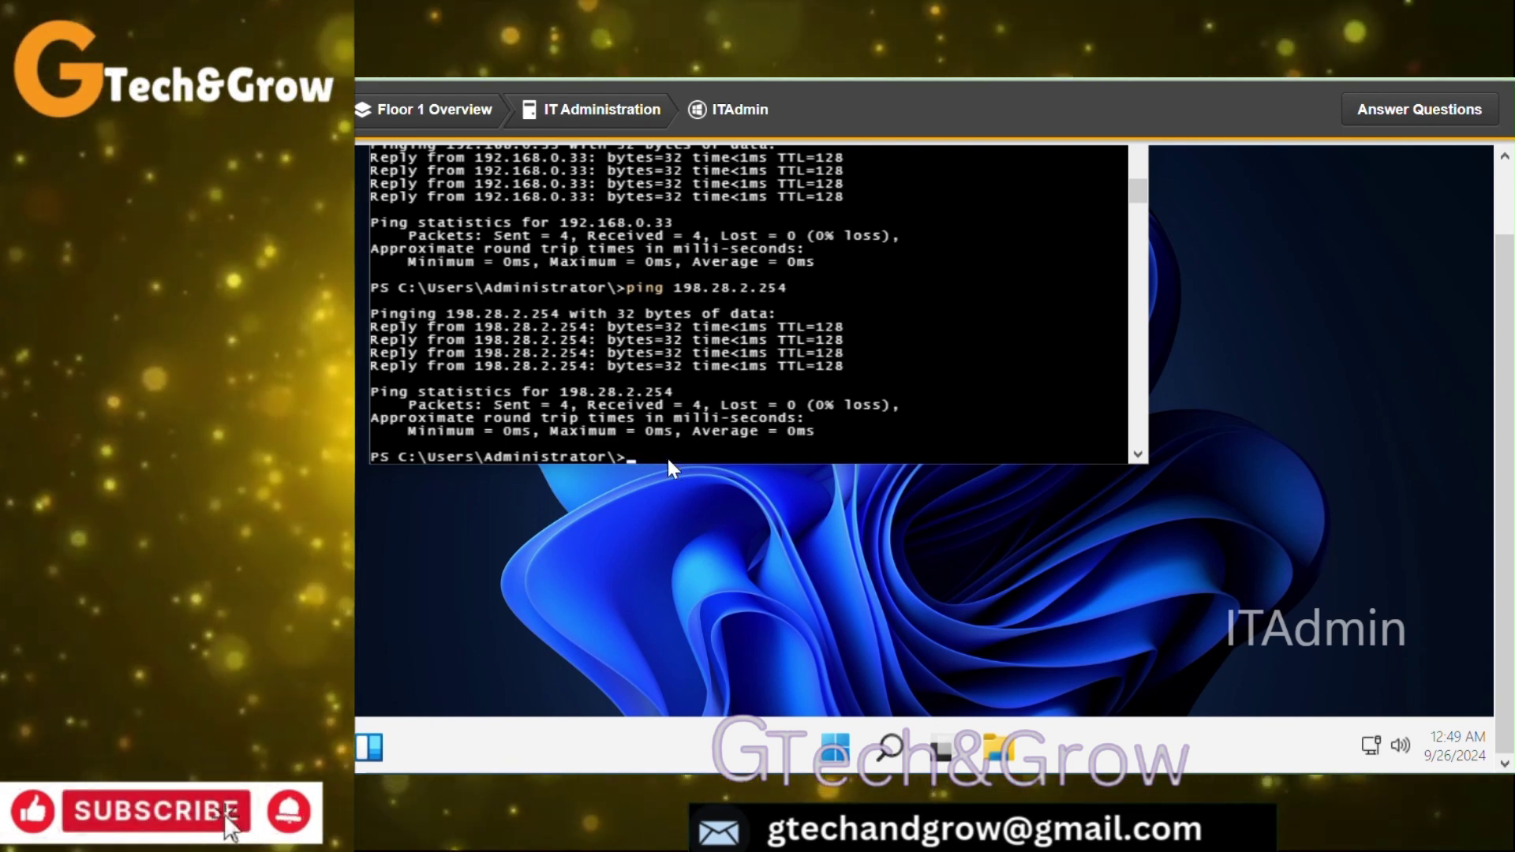
# Run ipconfig on ITAdmin, showing 192.168.0.34, mask 255.255.255.0, gateway 192.168.0.5
pyautogui.write('ipc')
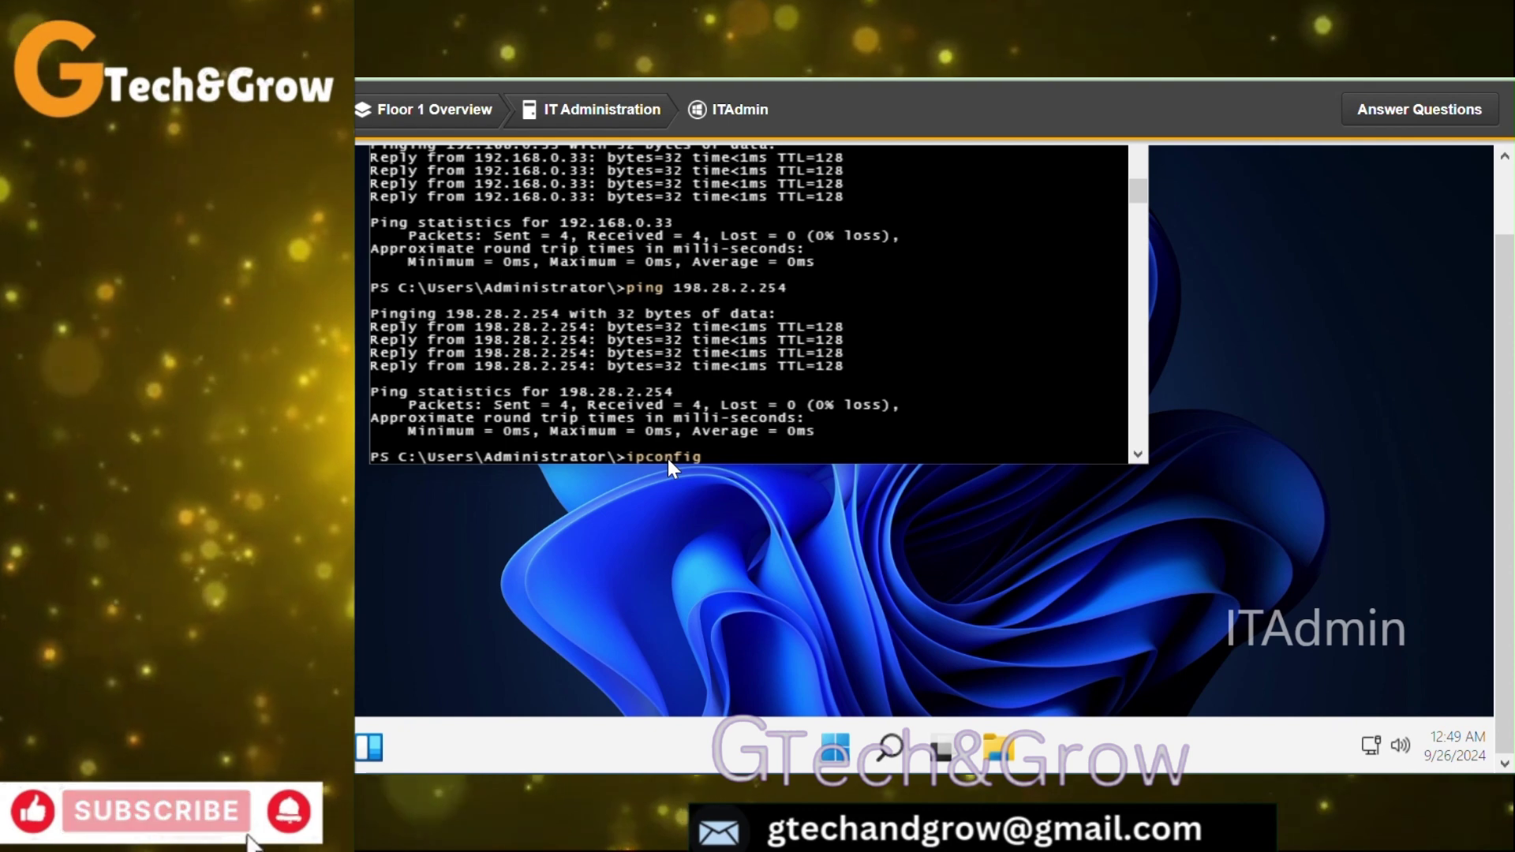
pyautogui.write('onfig')
pyautogui.press('Return')
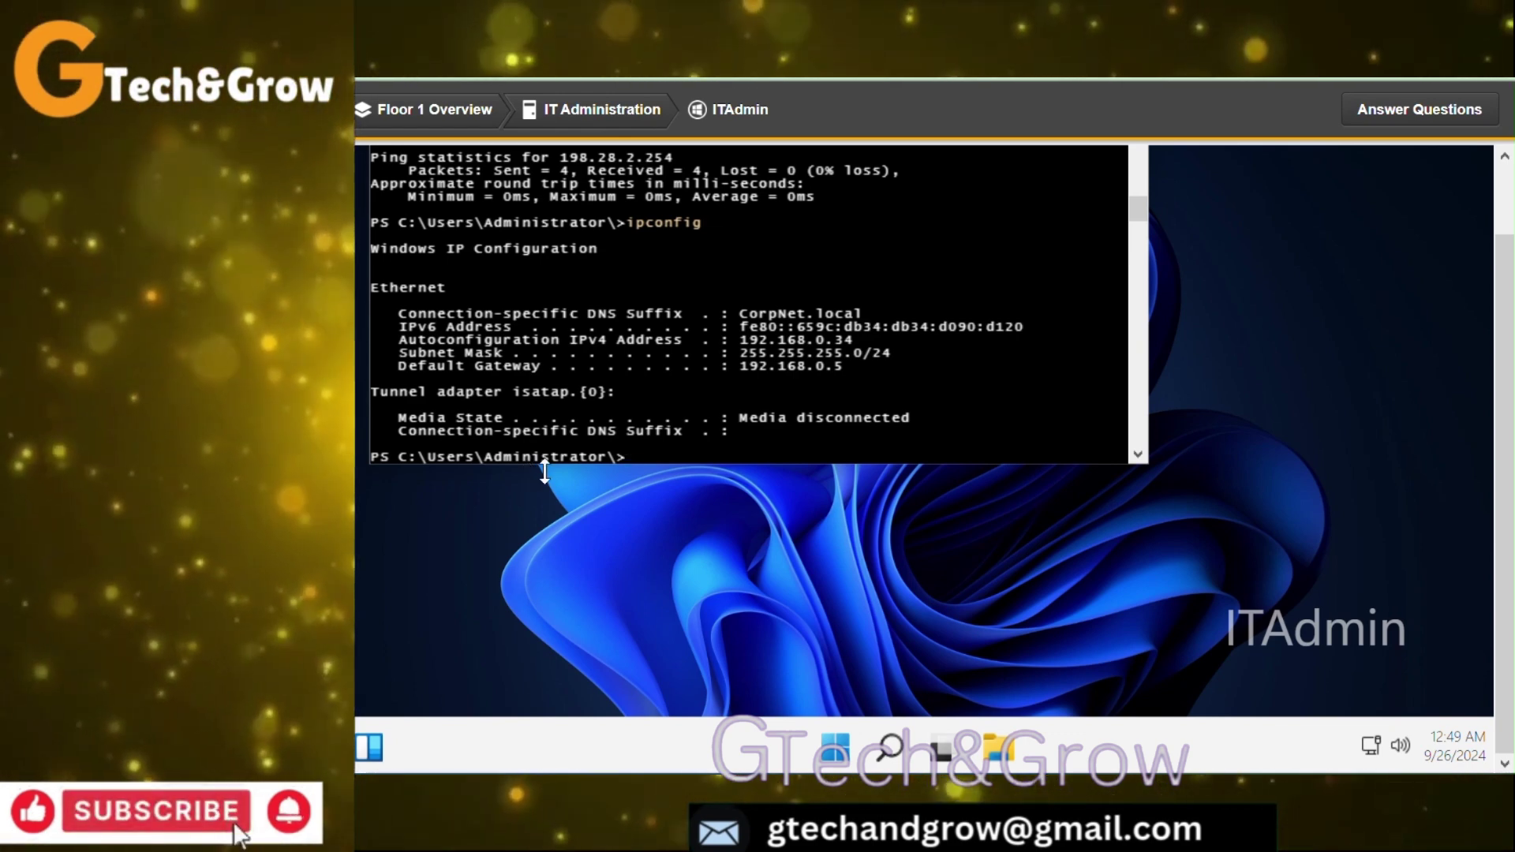
# Open the lab questions, move the panel aside to compare with ipconfig output, then hide it
pyautogui.click(1423, 109)
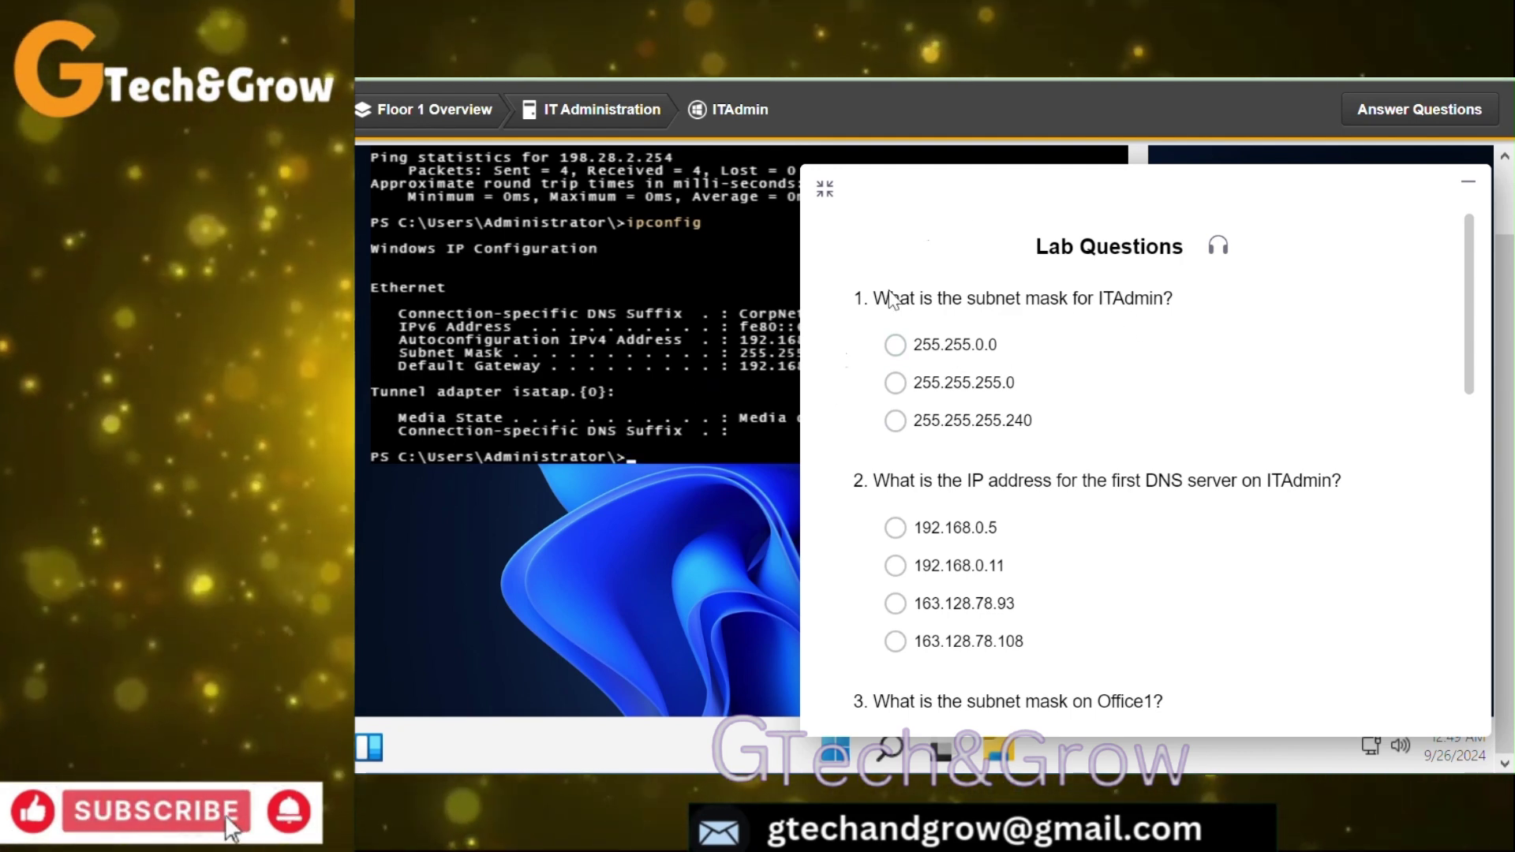
pyautogui.moveTo(1004, 181); pyautogui.dragTo(1133, 187)
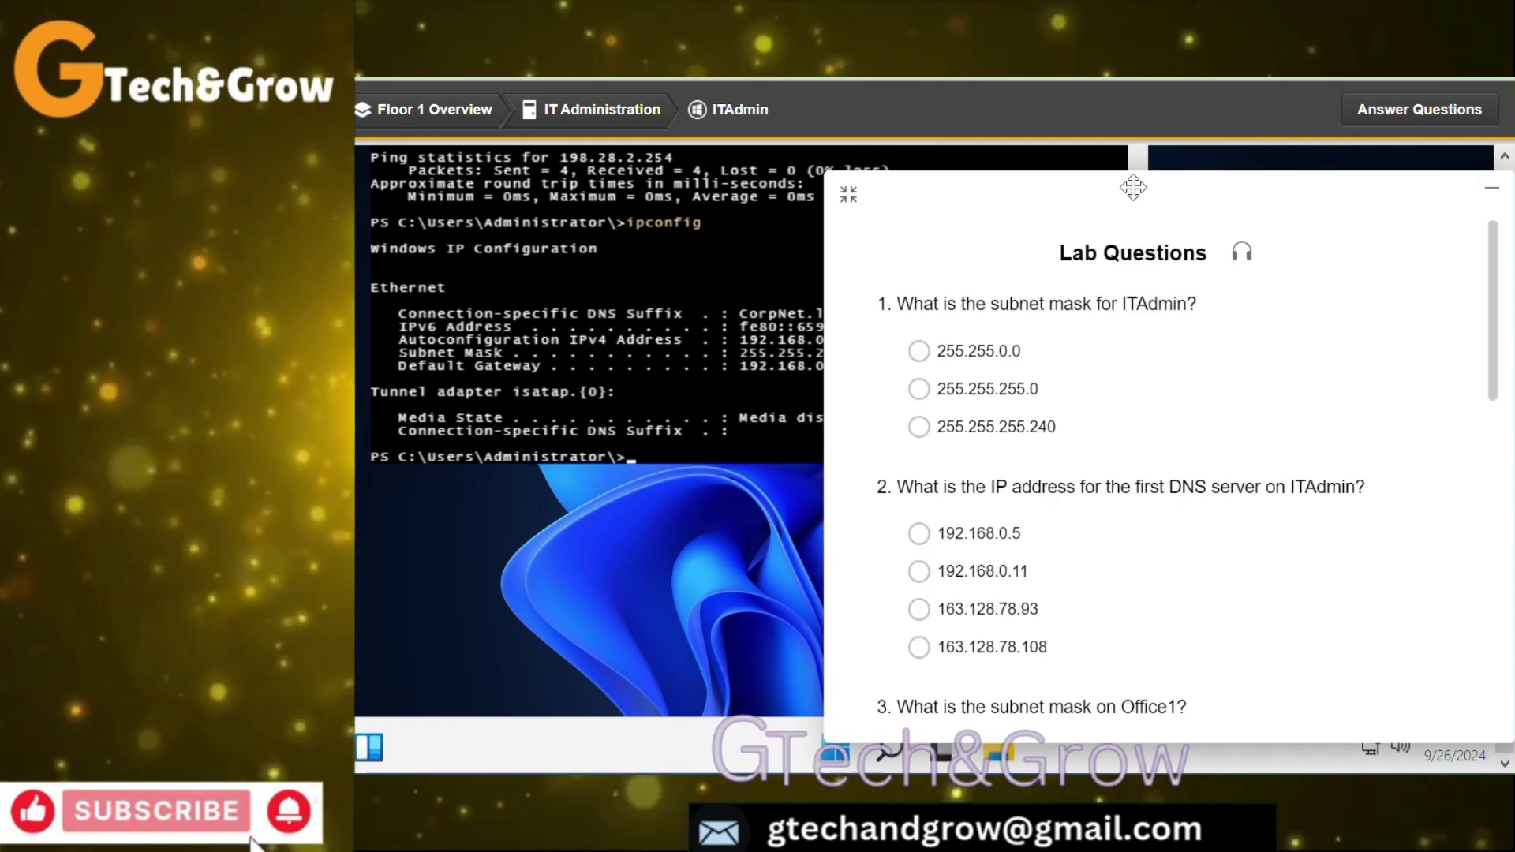
pyautogui.moveTo(1133, 187); pyautogui.dragTo(771, 443)
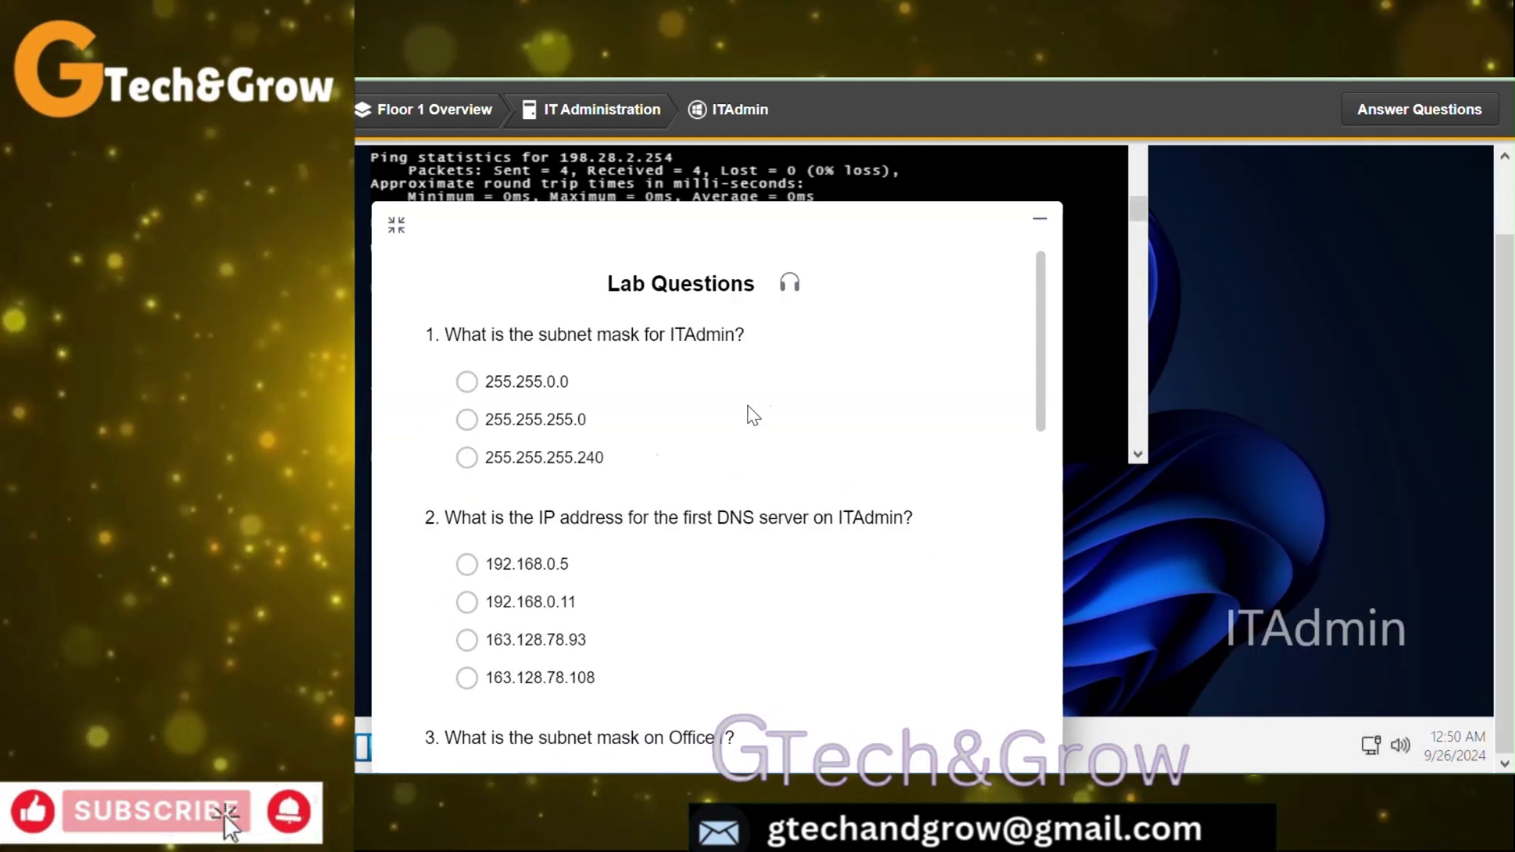
pyautogui.moveTo(841, 242); pyautogui.dragTo(469, 242)
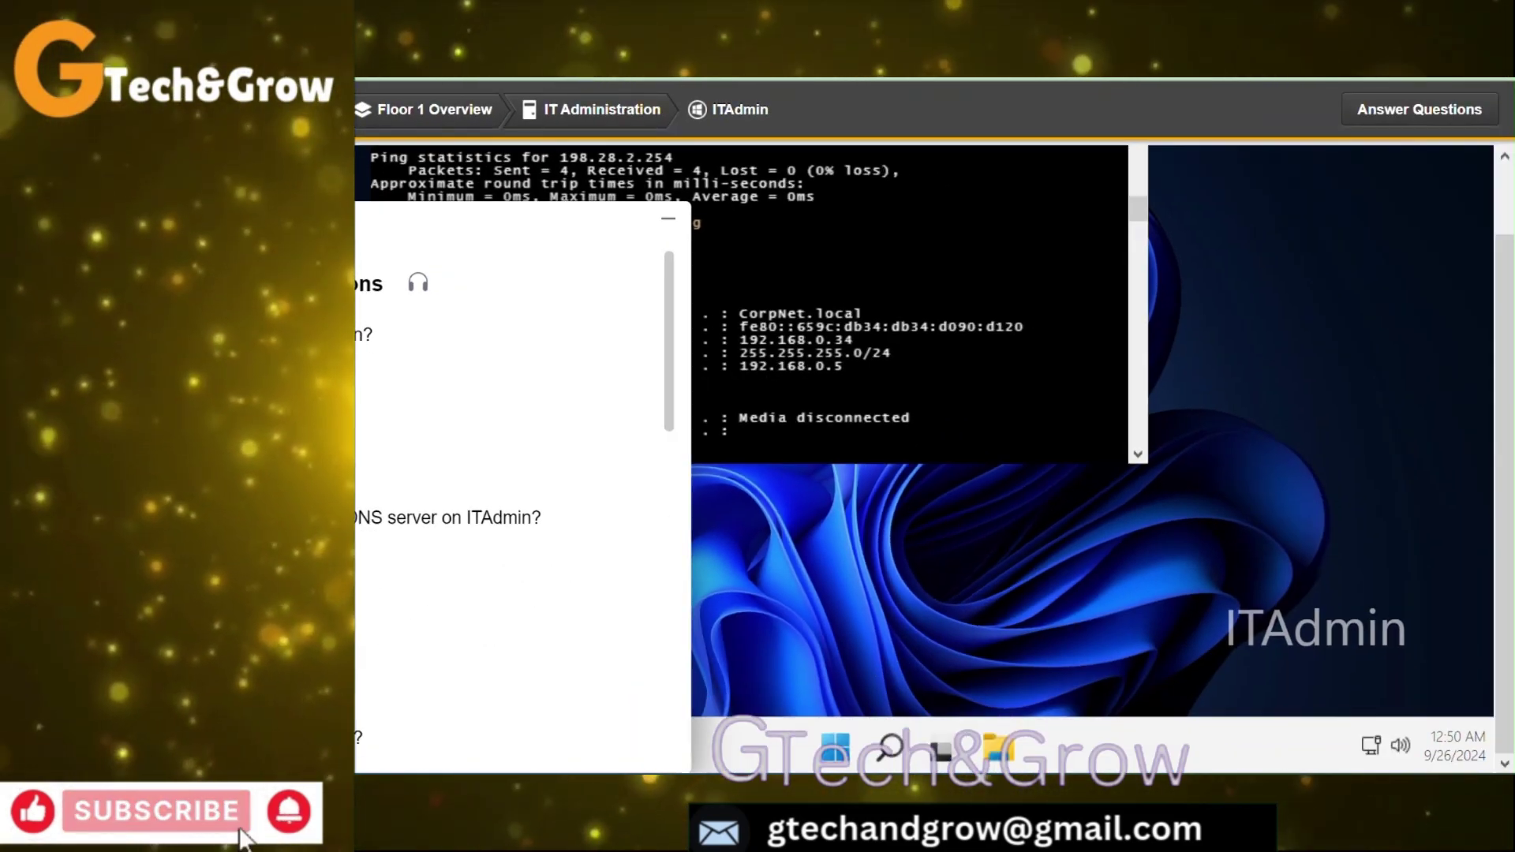
pyautogui.moveTo(554, 233); pyautogui.dragTo(941, 200)
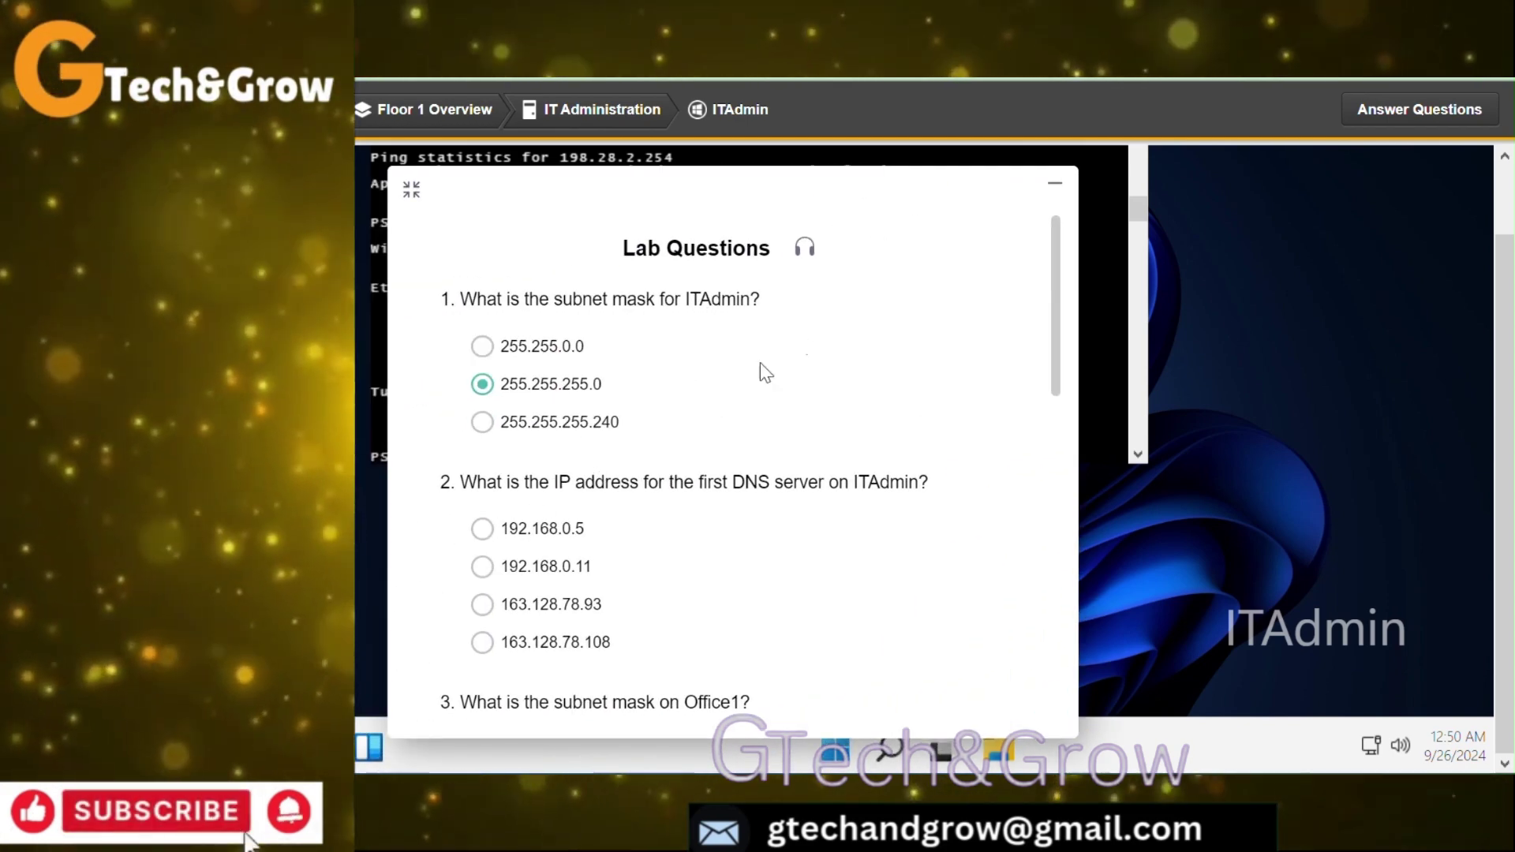
pyautogui.moveTo(913, 217); pyautogui.dragTo(1348, 205)
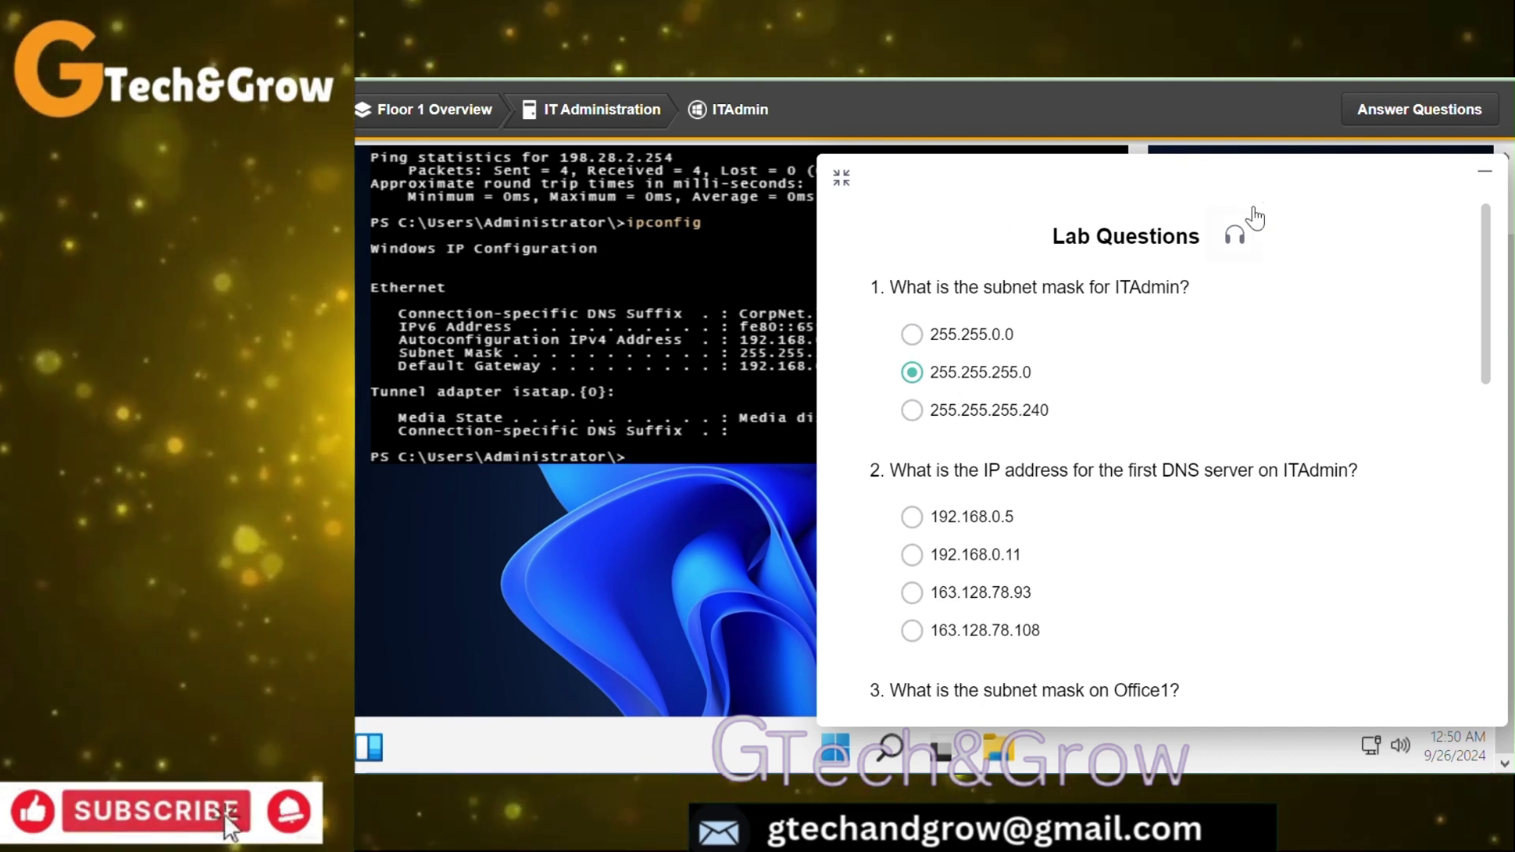
pyautogui.click(1484, 180)
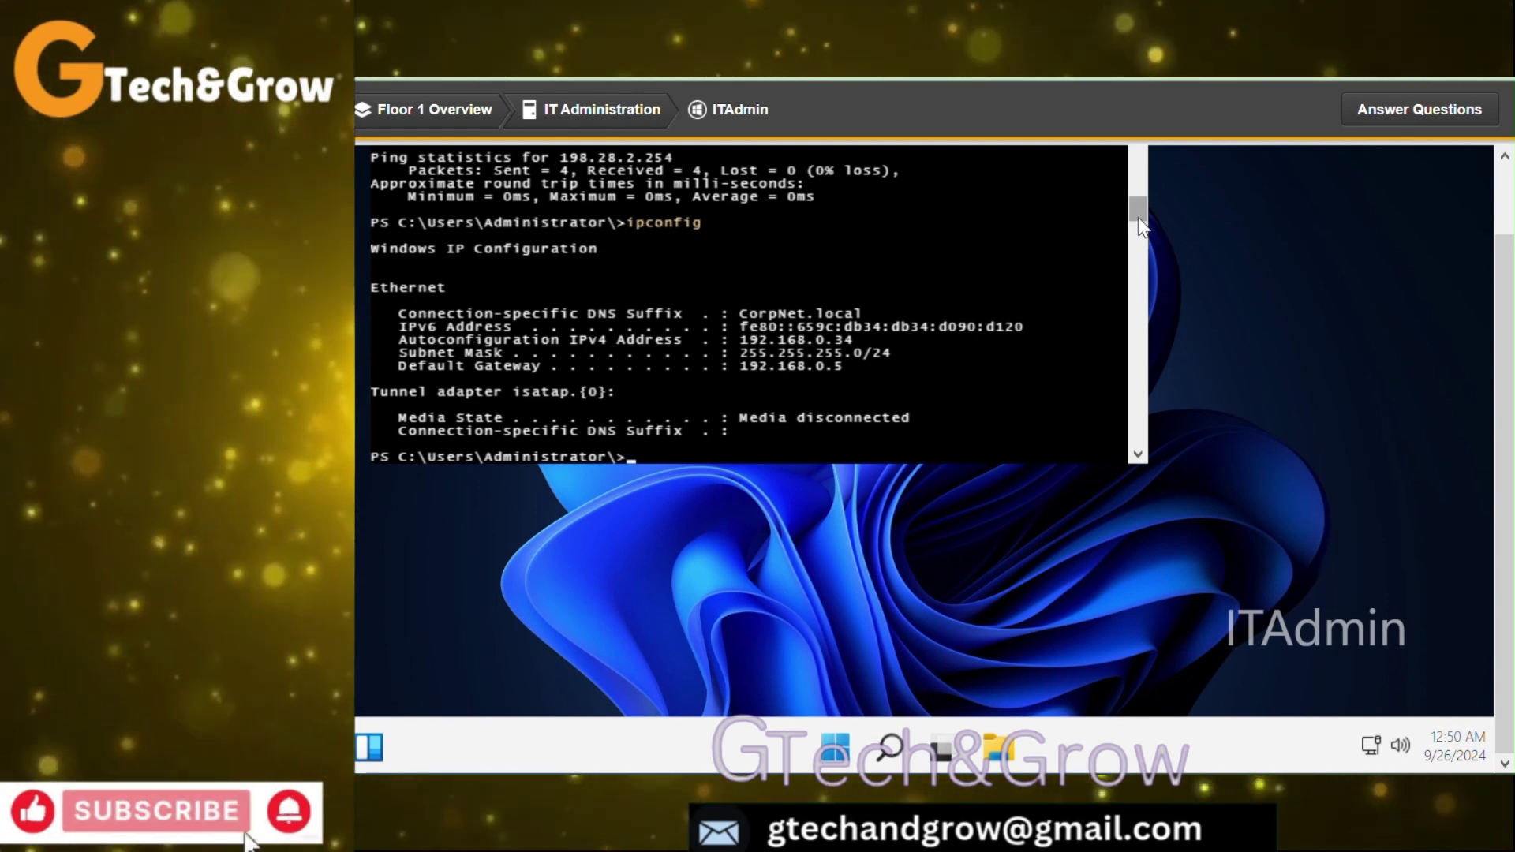
# Run ipconfig /all on ITAdmin, listing DHCP server 192.168.0.14 and DNS server 192.168.0.11
pyautogui.moveTo(1141, 224); pyautogui.dragTo(1139, 221)
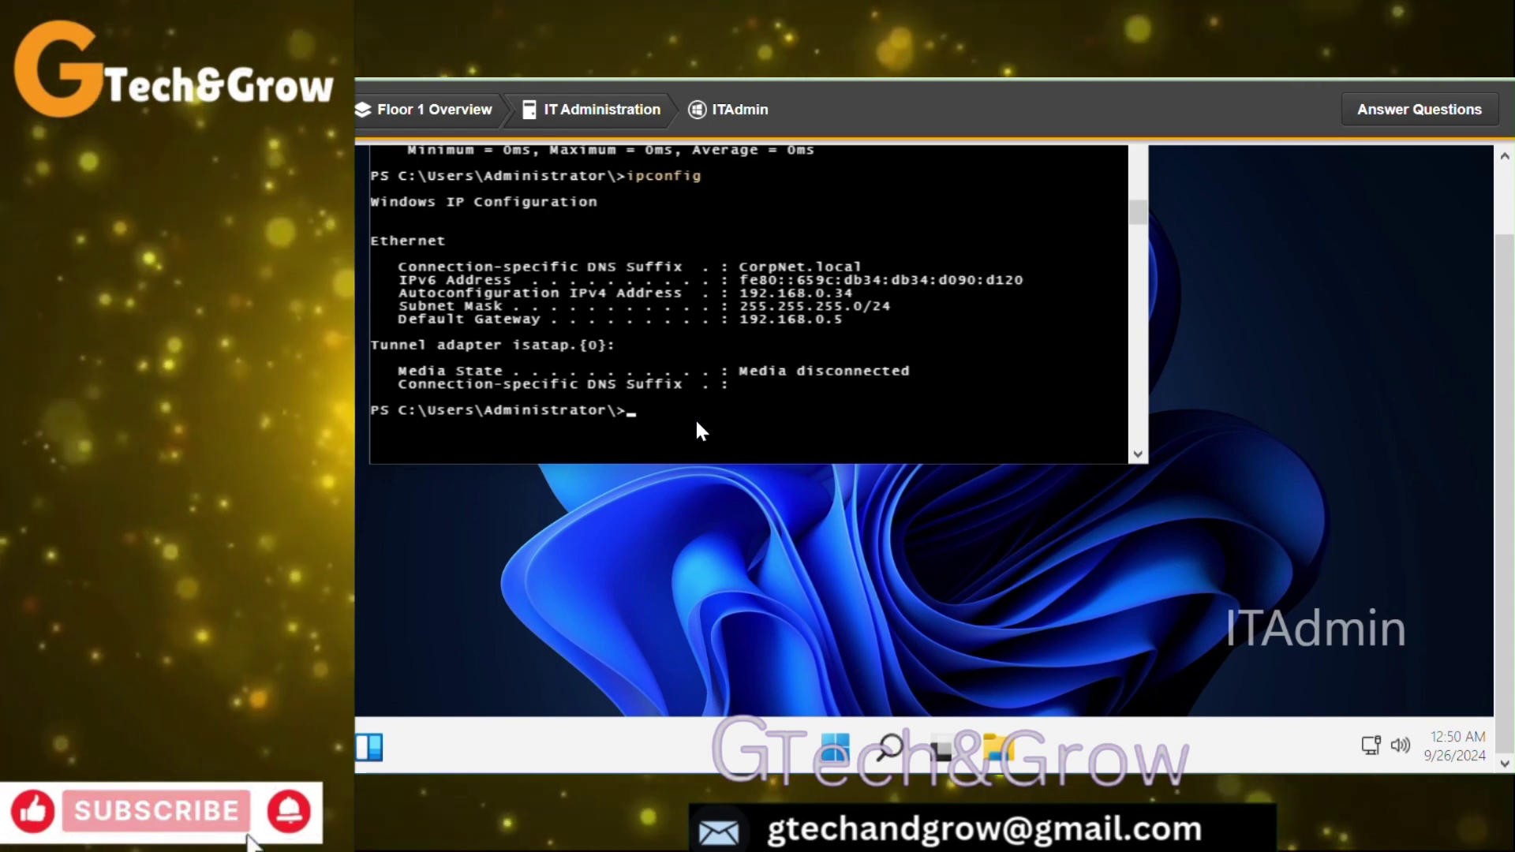
pyautogui.write('ip')
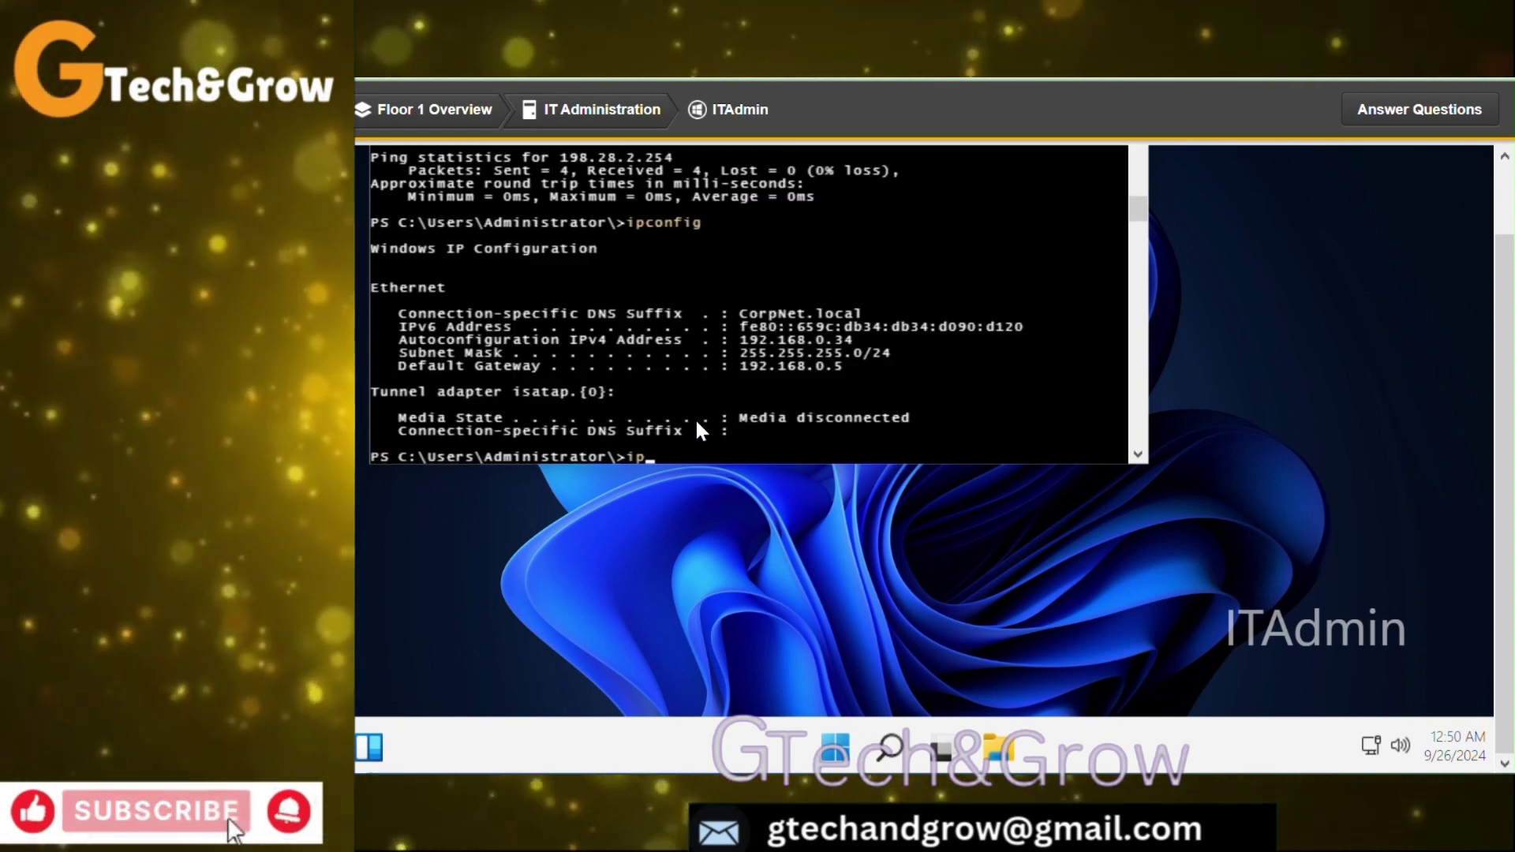
pyautogui.write('config /')
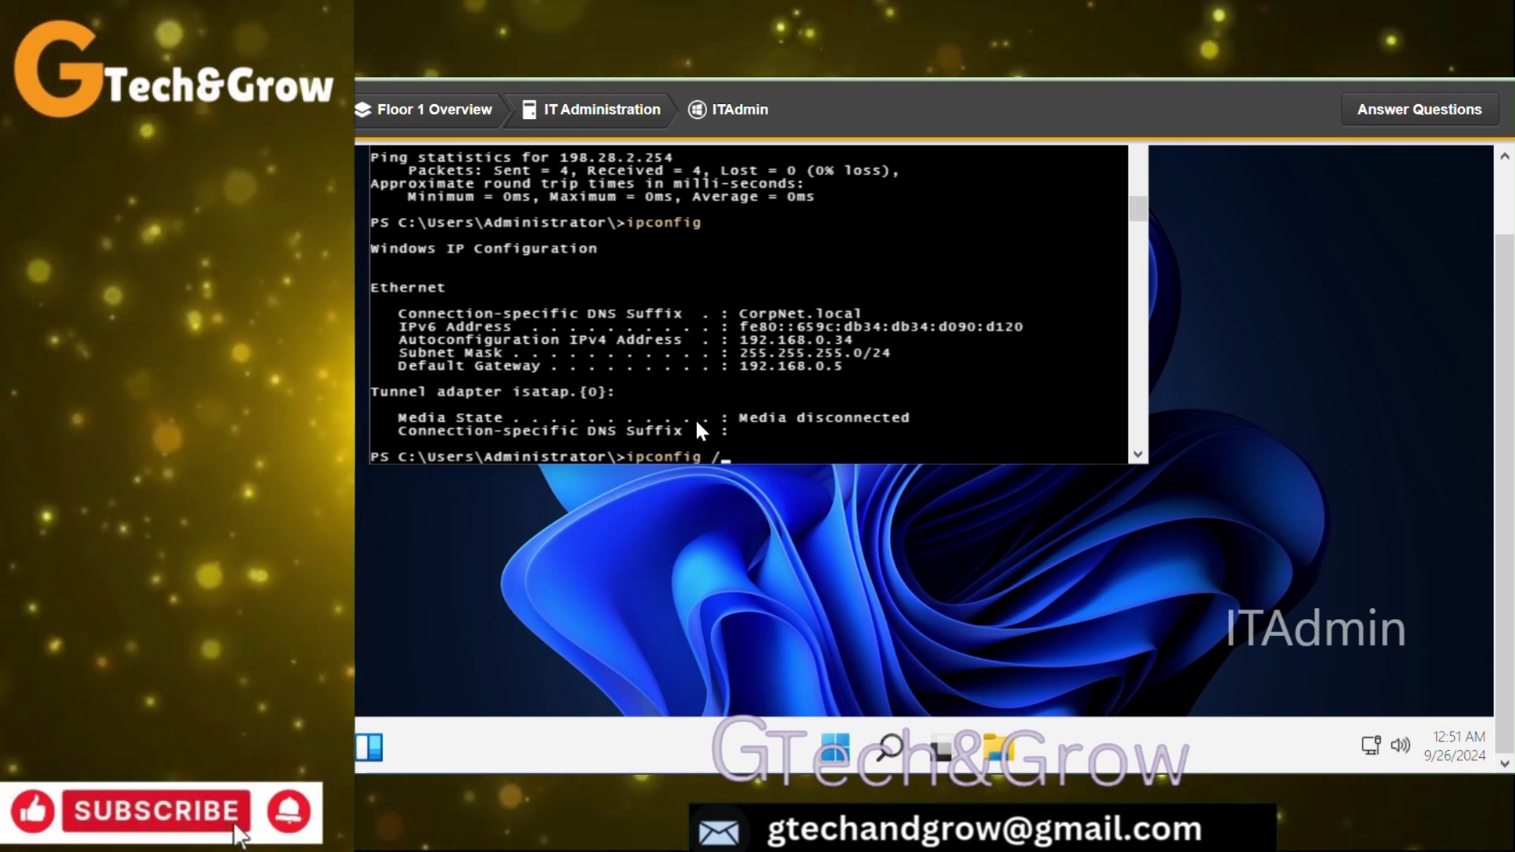
pyautogui.write('all')
pyautogui.press('Return')
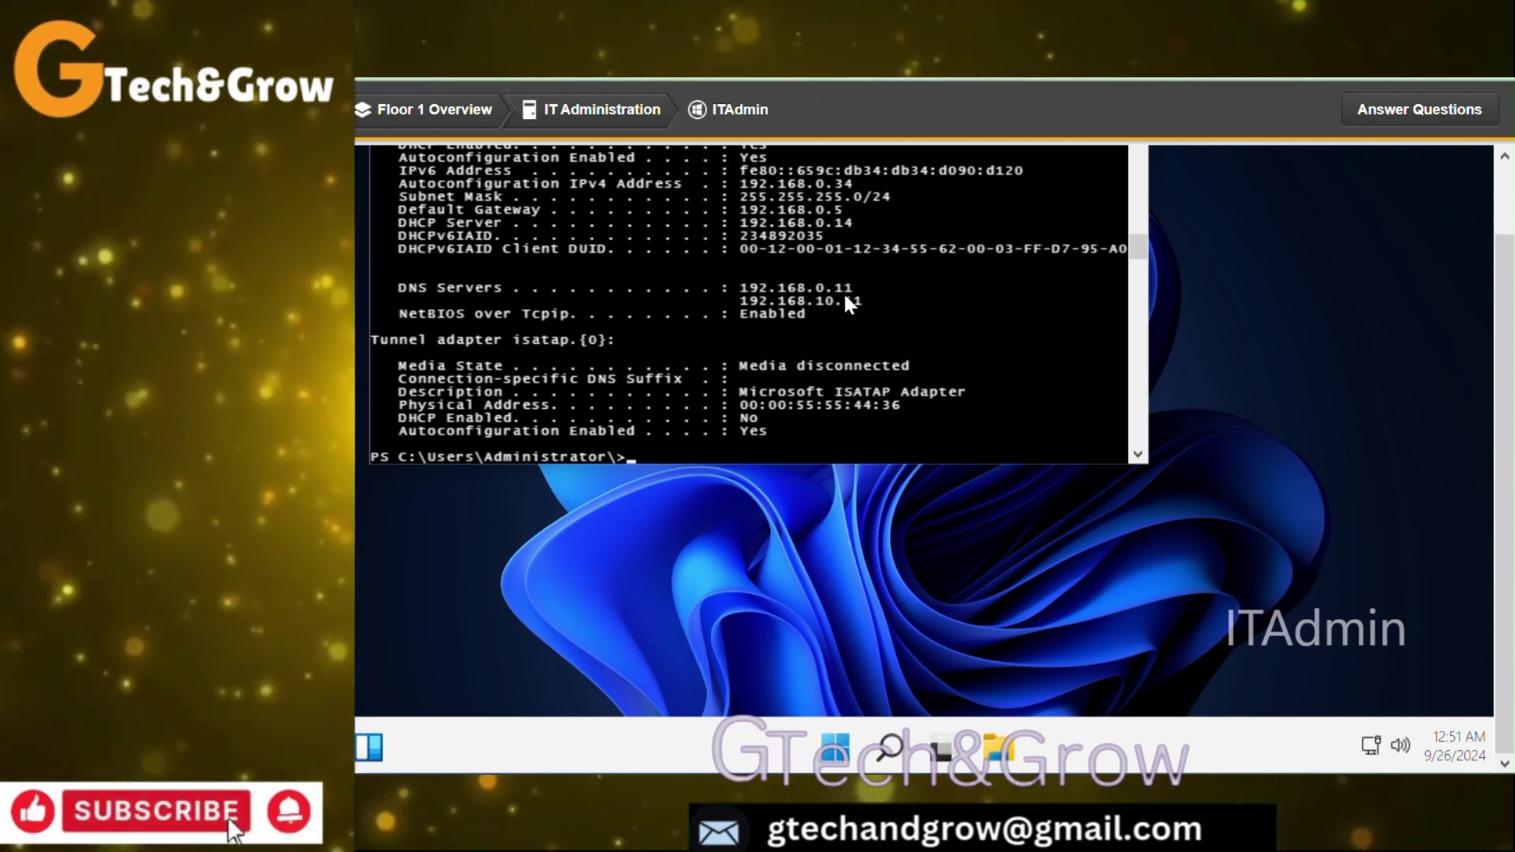
# Answer question 2 with 192.168.0.11 and Office1's mask with 255.255.255.240, then return to Floor 1 Overview
pyautogui.click(1442, 114)
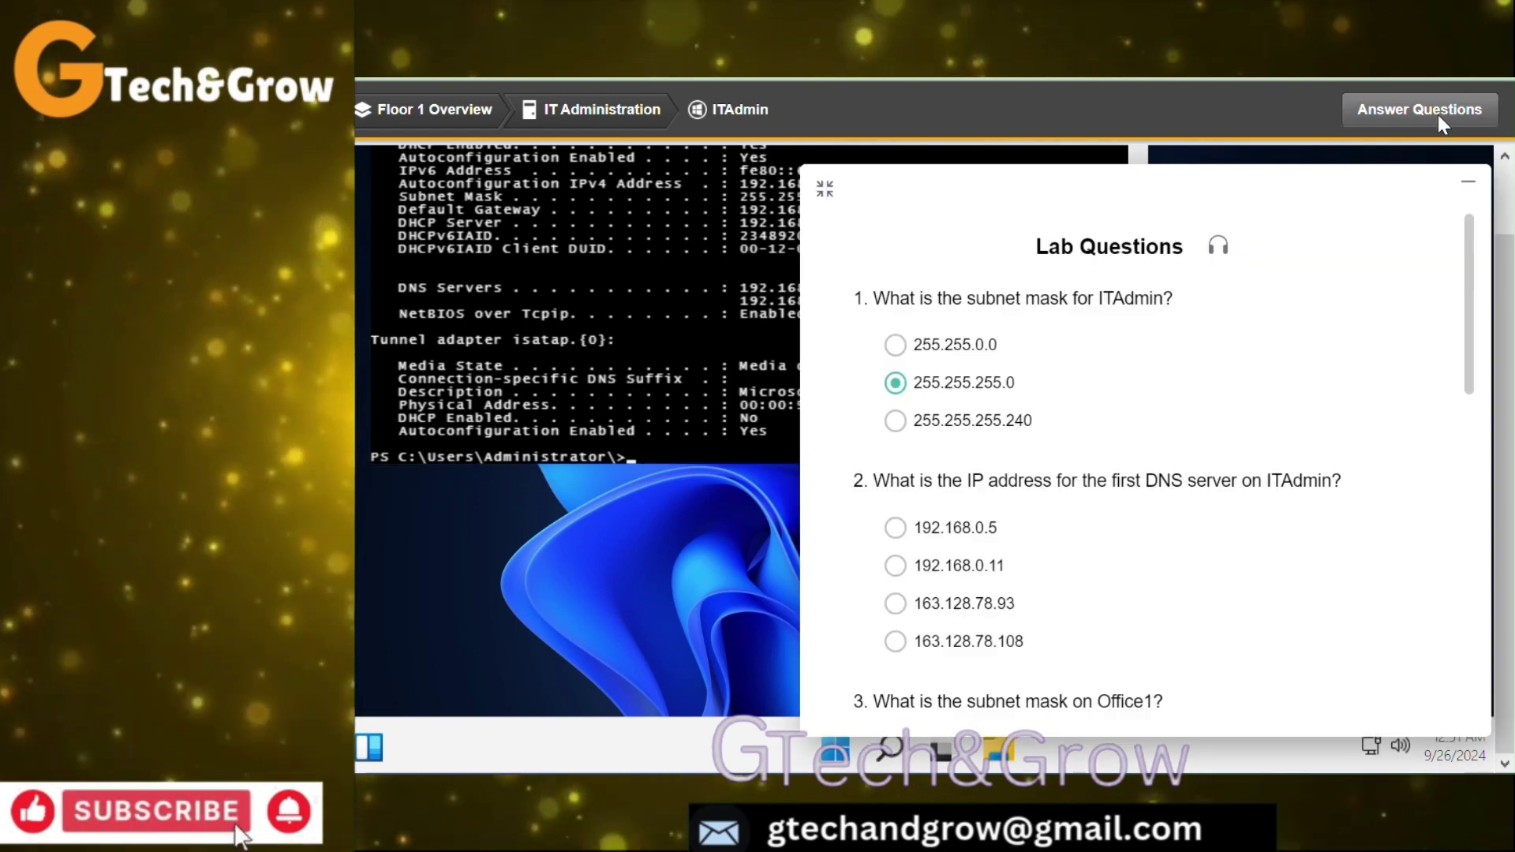
pyautogui.click(959, 566)
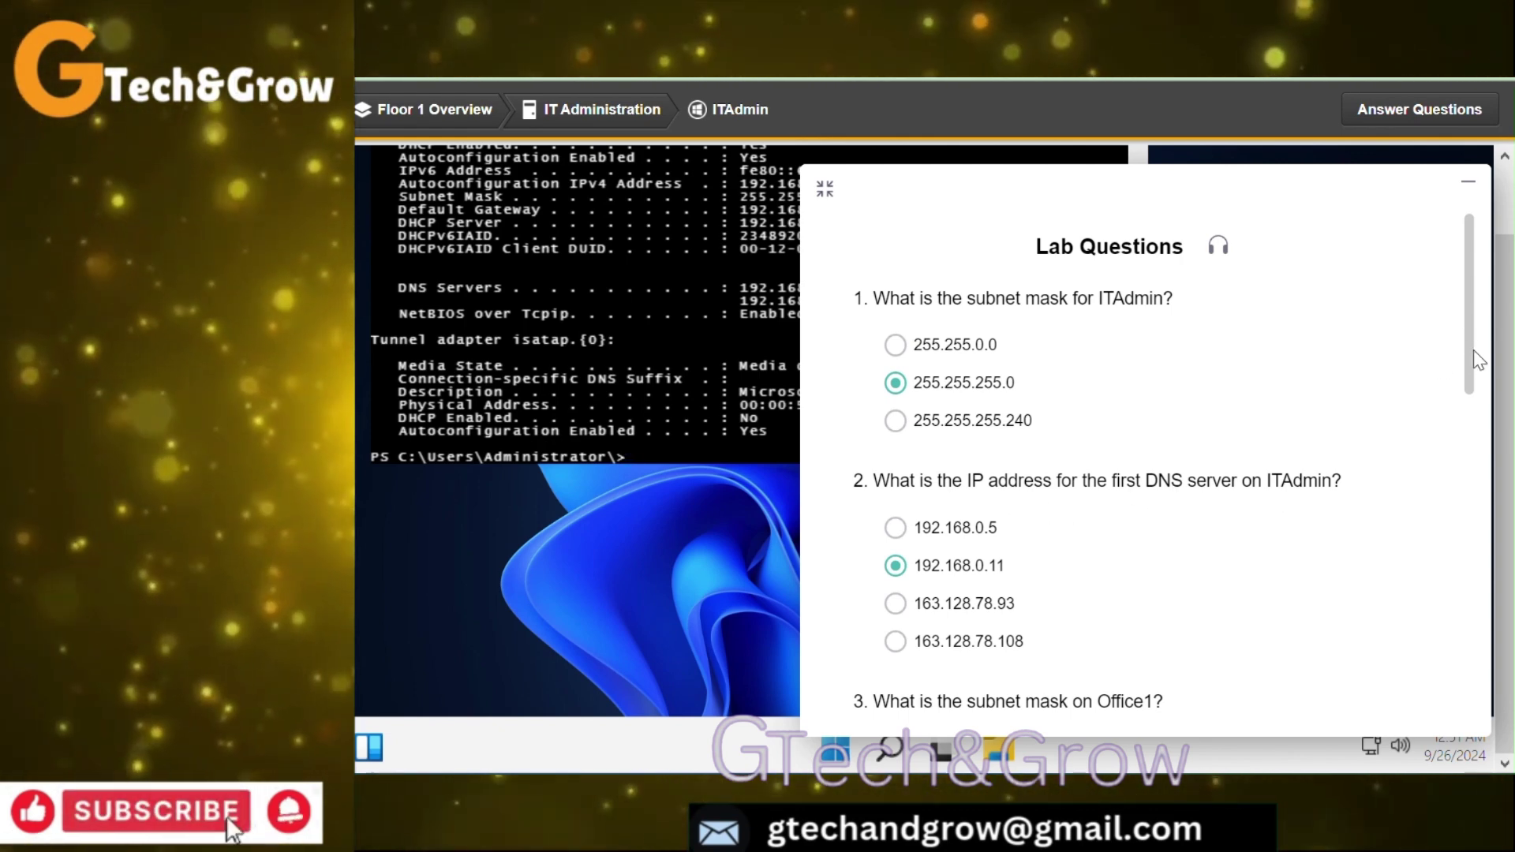
pyautogui.moveTo(1470, 343); pyautogui.dragTo(1473, 459)
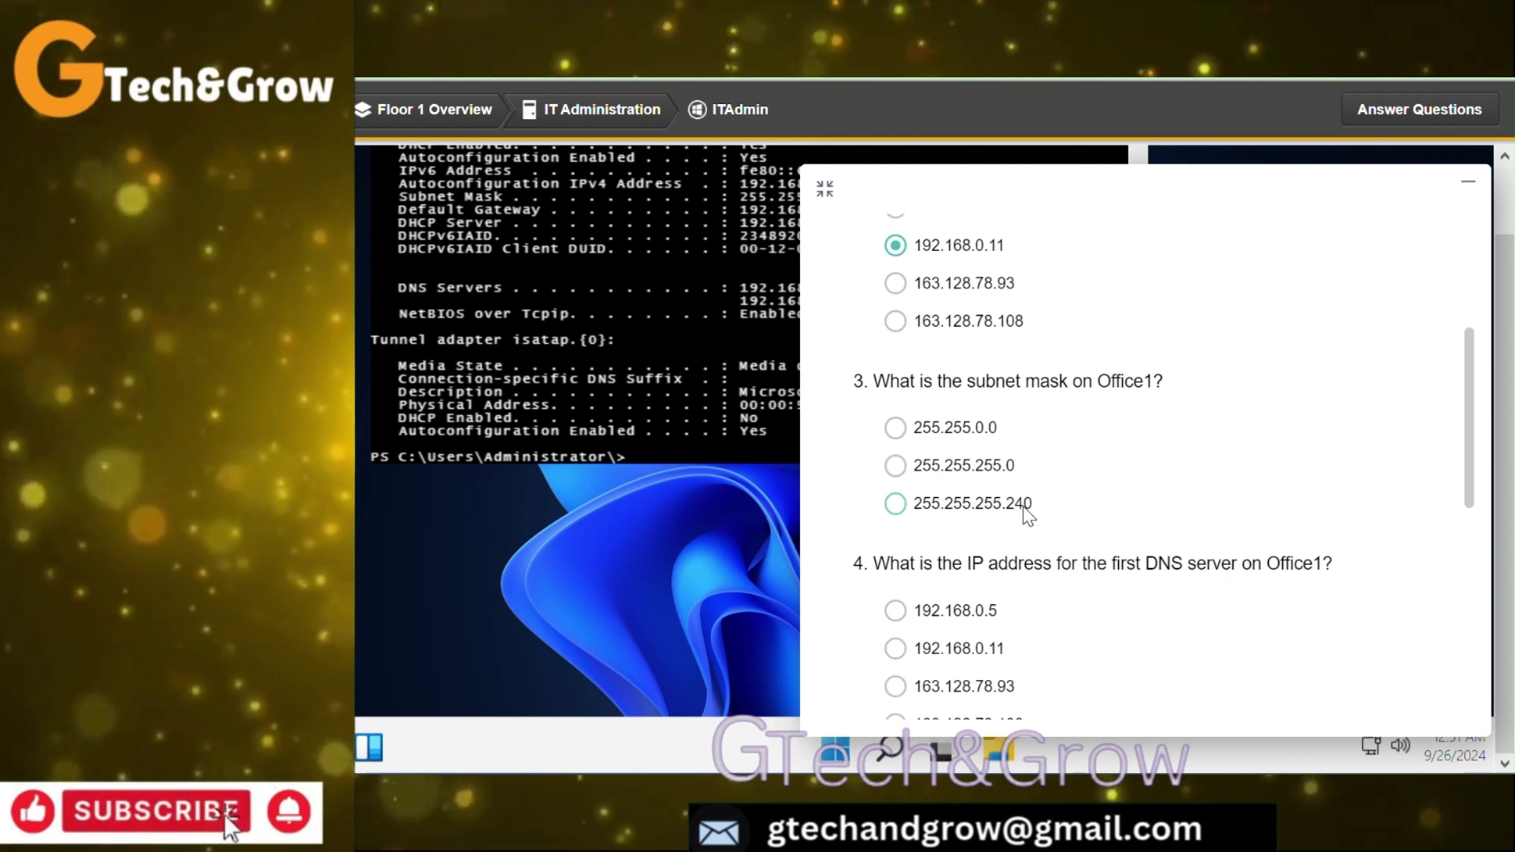
pyautogui.click(1025, 508)
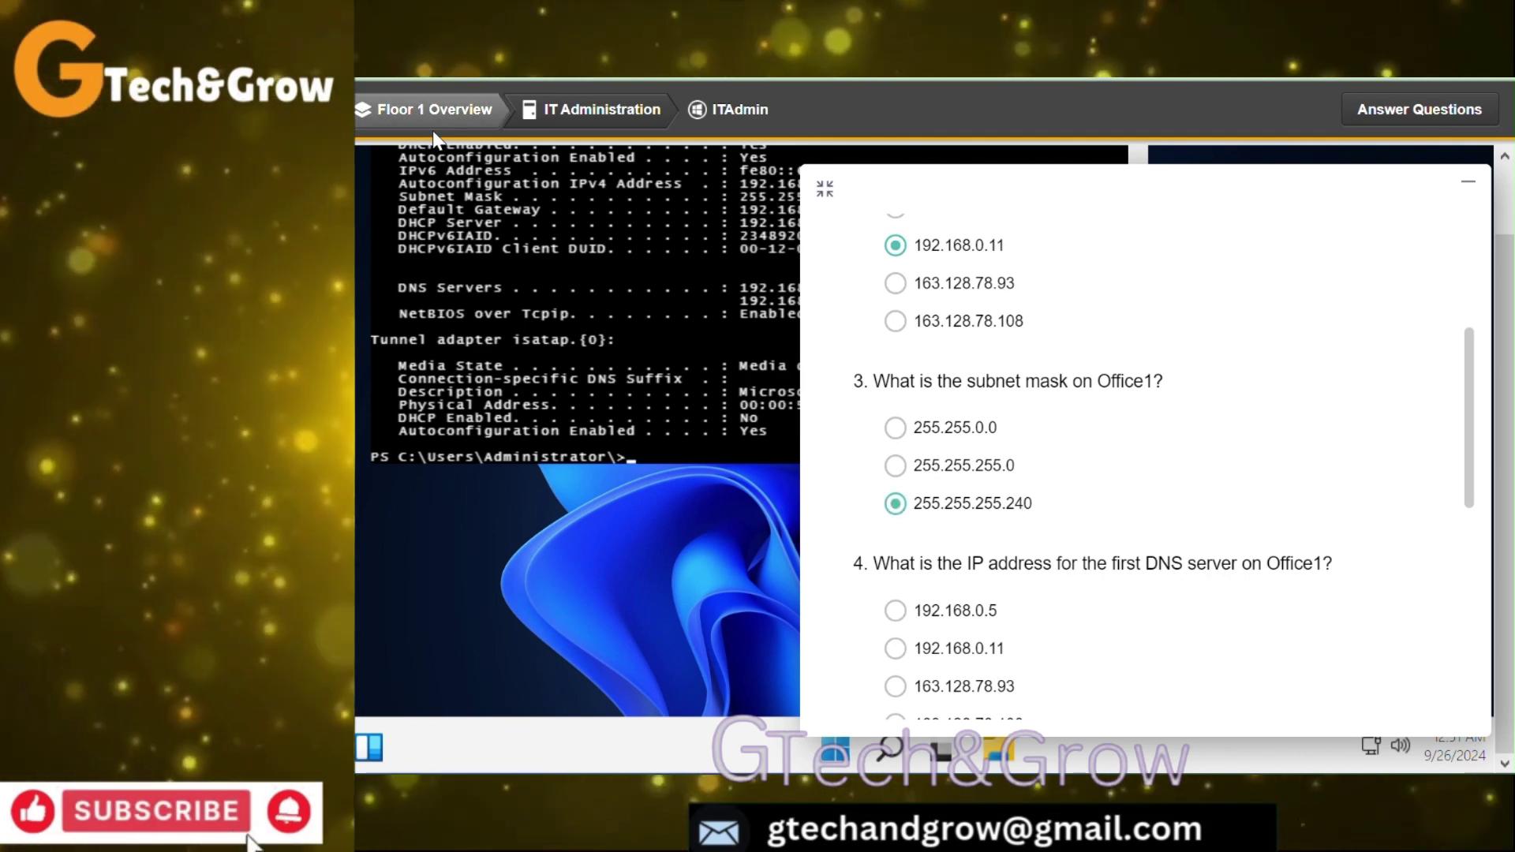
pyautogui.click(469, 111)
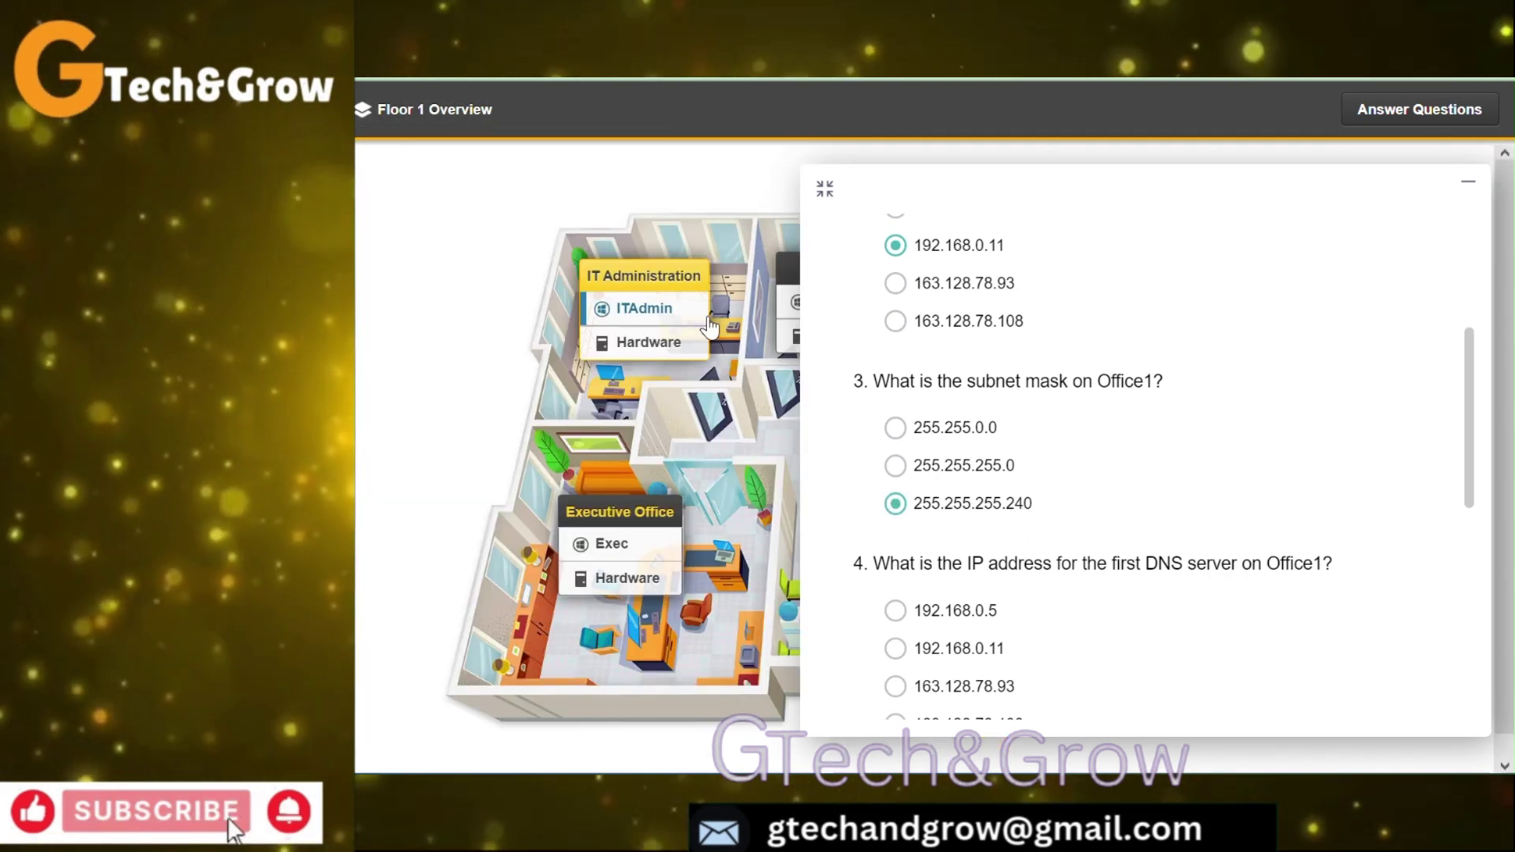
pyautogui.moveTo(1007, 165); pyautogui.dragTo(939, 189)
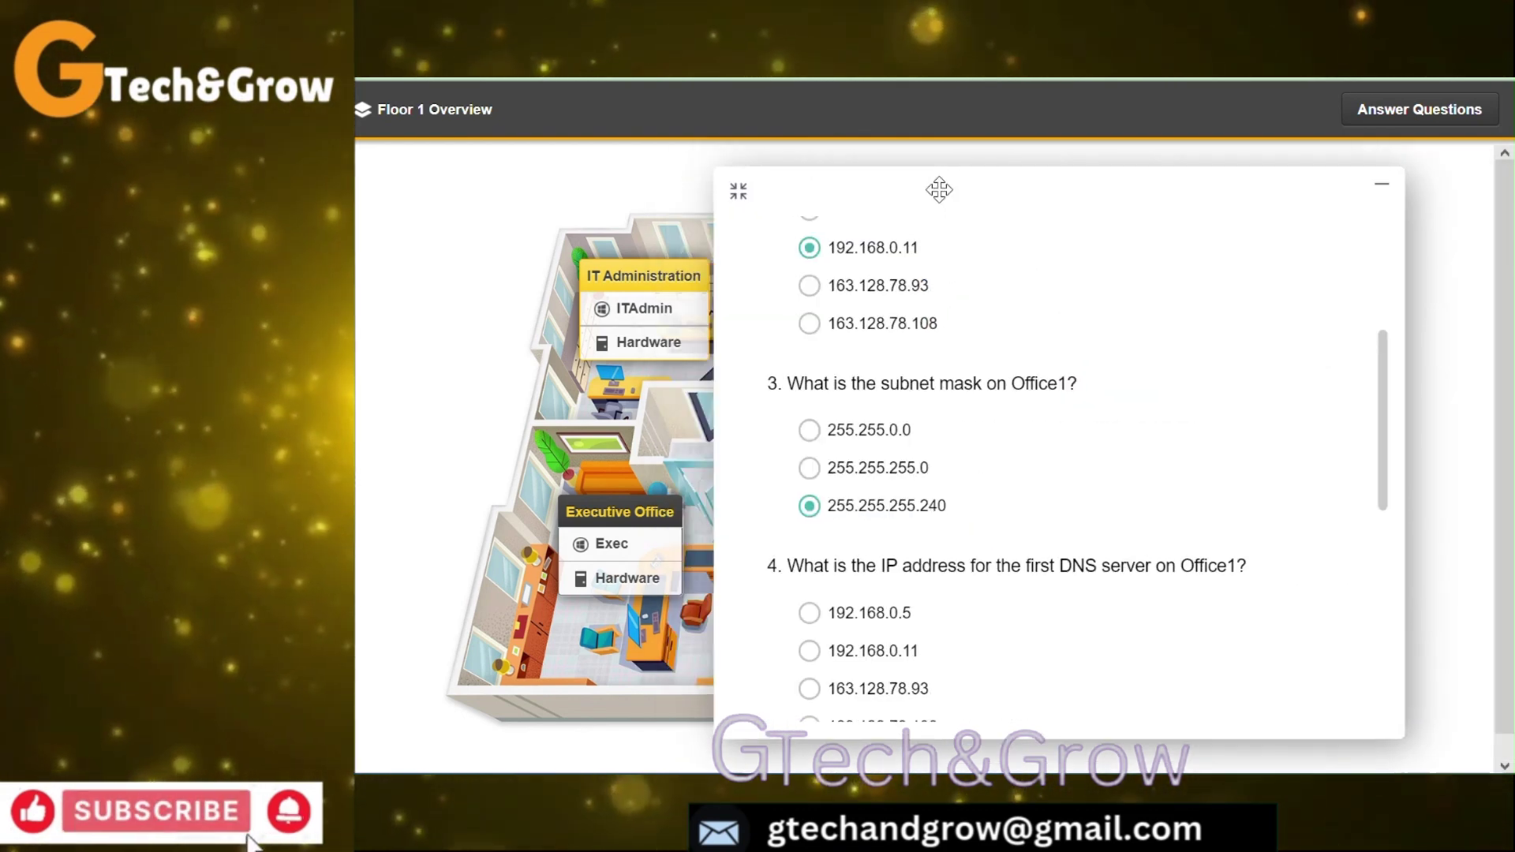
# Open the Office1 computer and bring the lab questions back up at question 4
pyautogui.click(1381, 193)
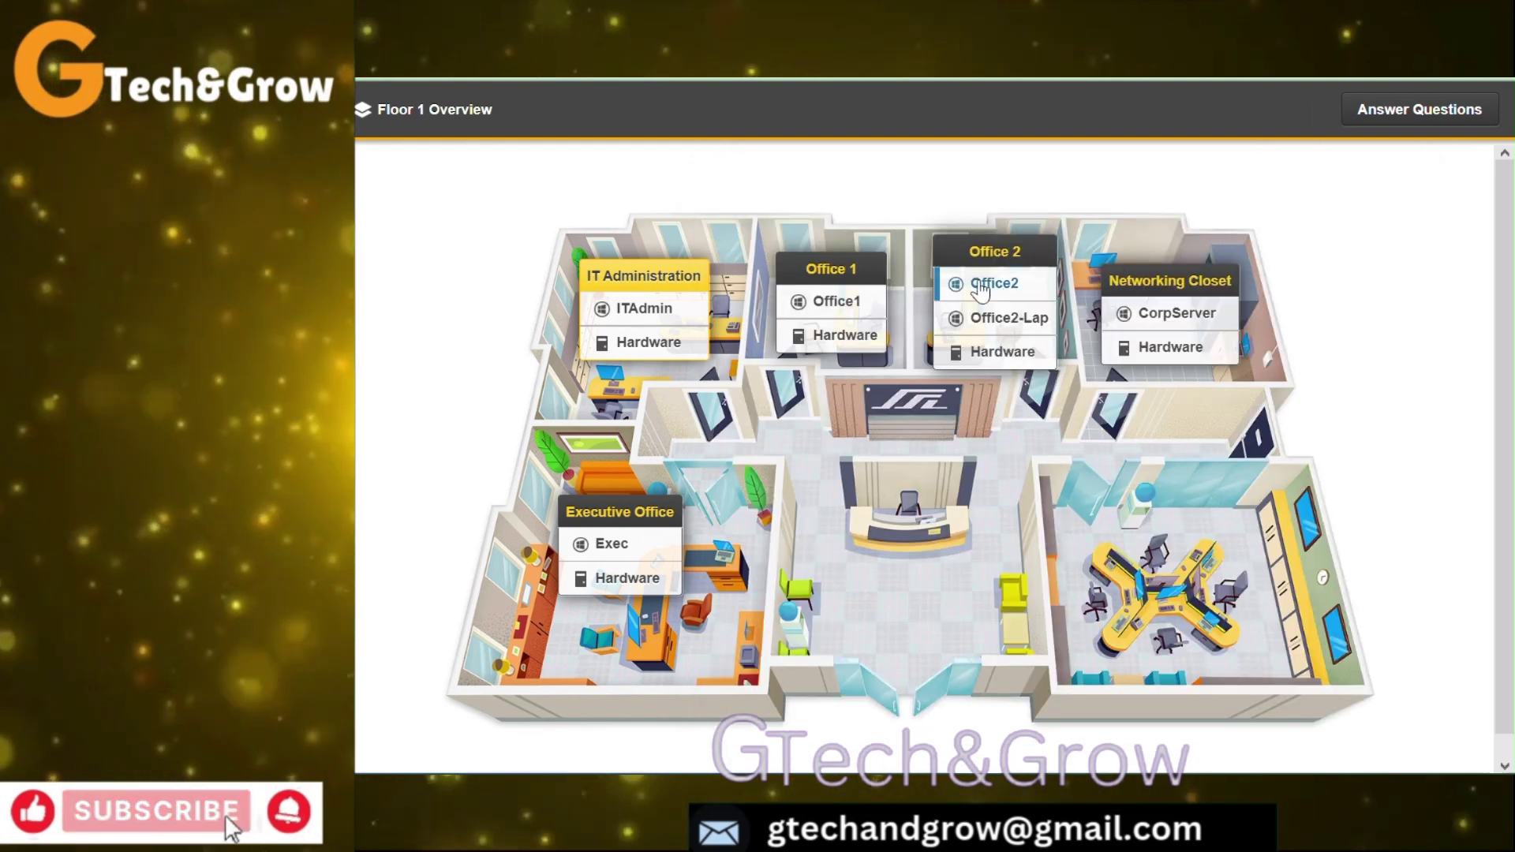
pyautogui.click(837, 308)
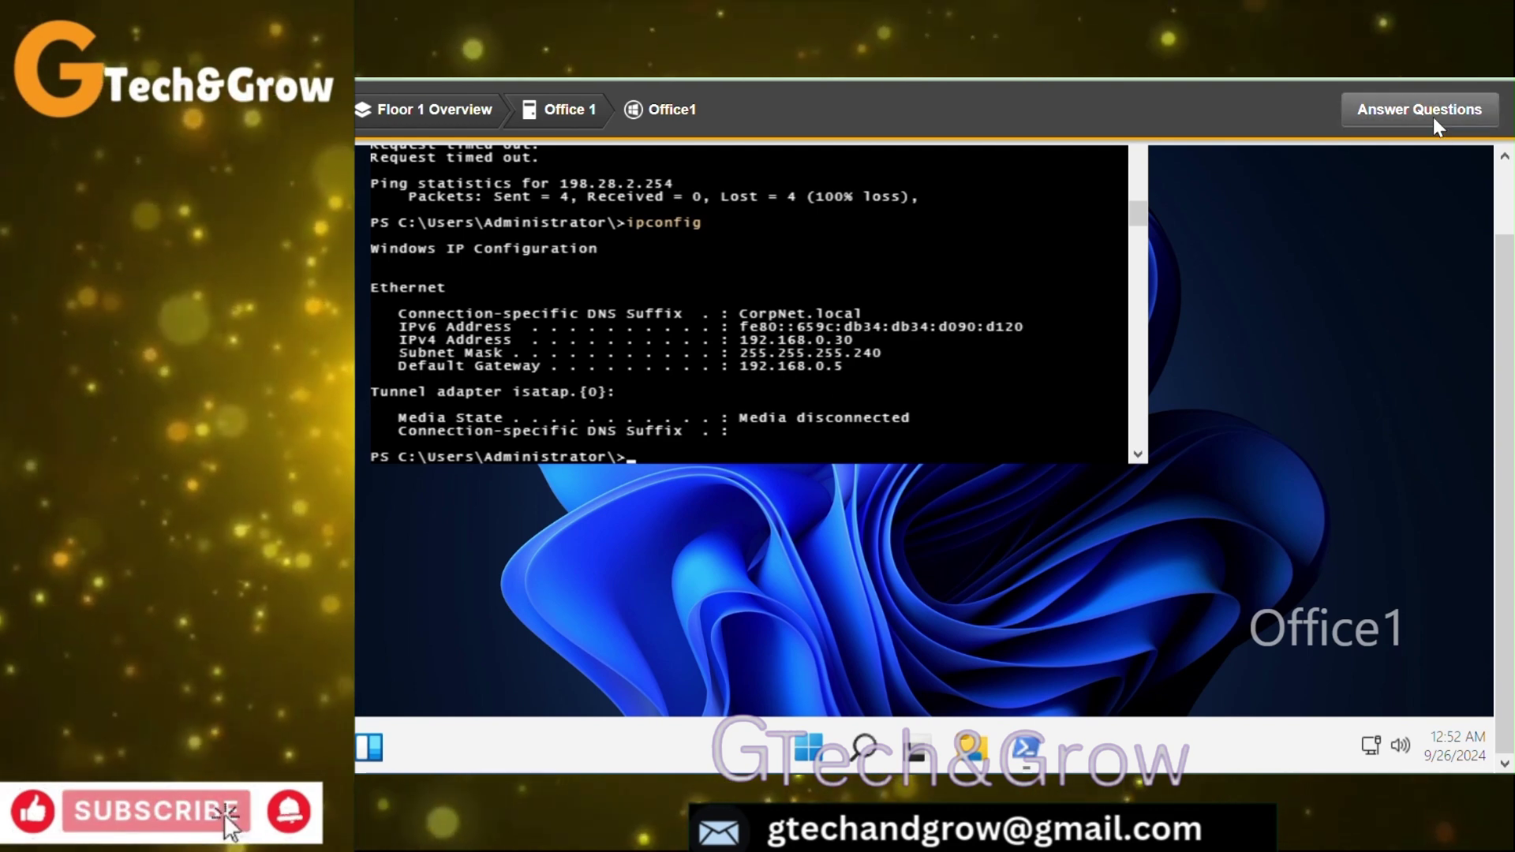
pyautogui.click(1353, 117)
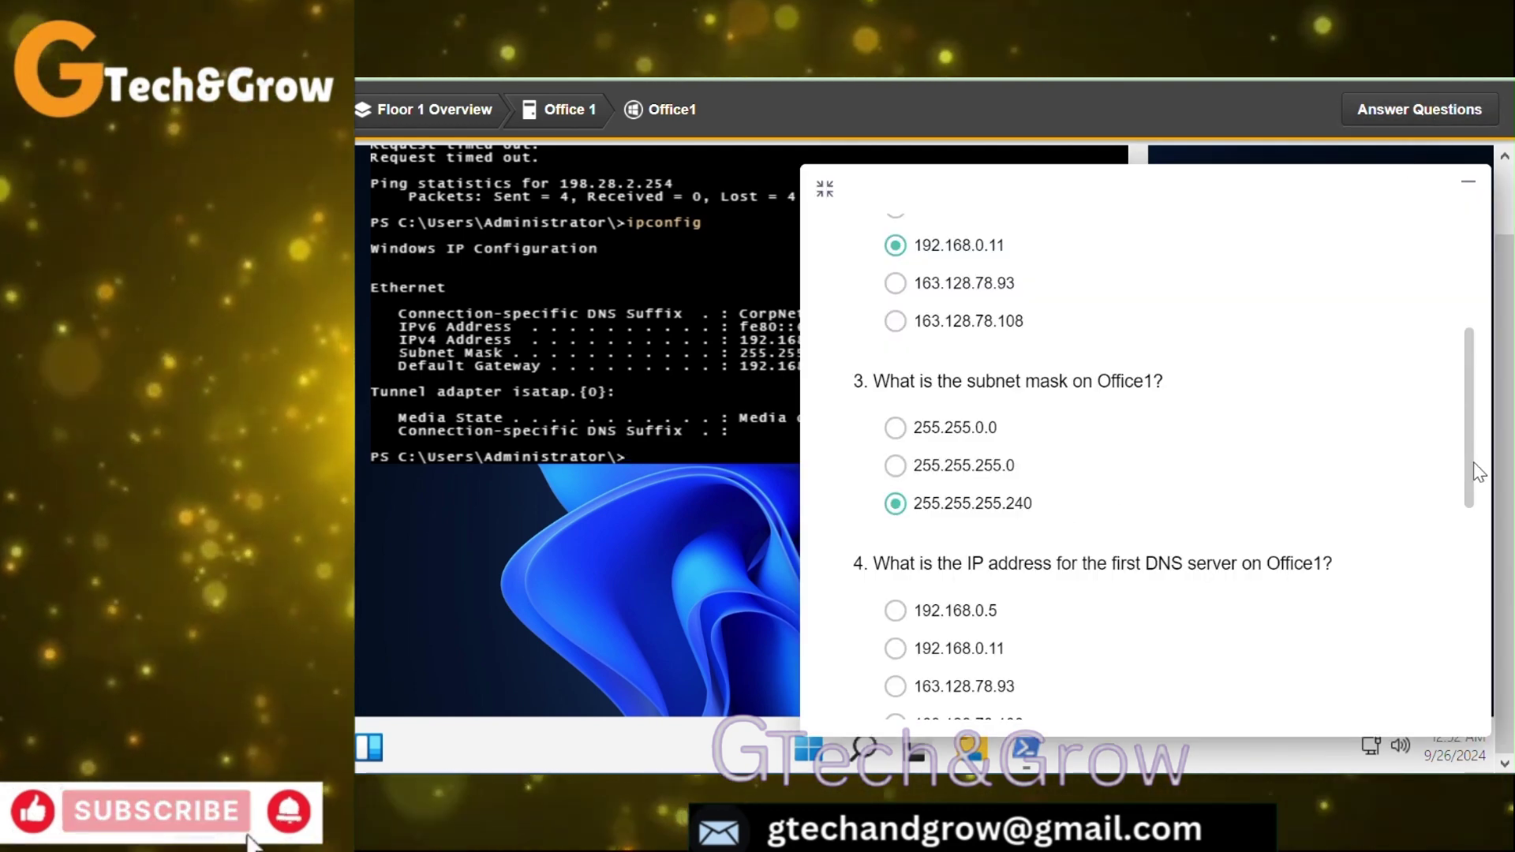
pyautogui.moveTo(1474, 466); pyautogui.dragTo(1473, 537)
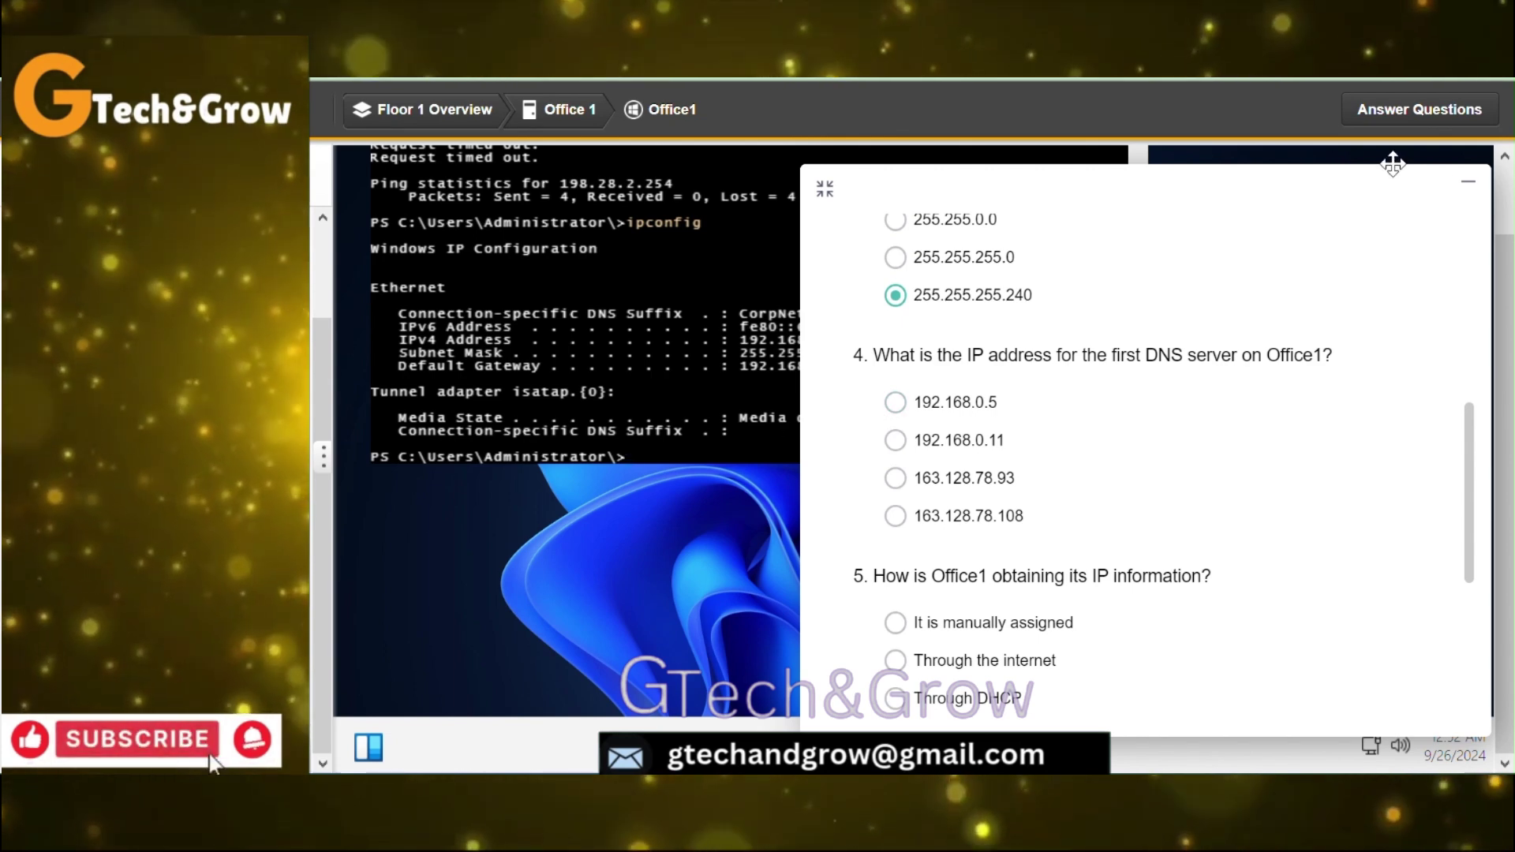
# Run ipconfig /all on Office1 to show DNS server 163.128.78.108 and DHCP disabled
pyautogui.click(1480, 193)
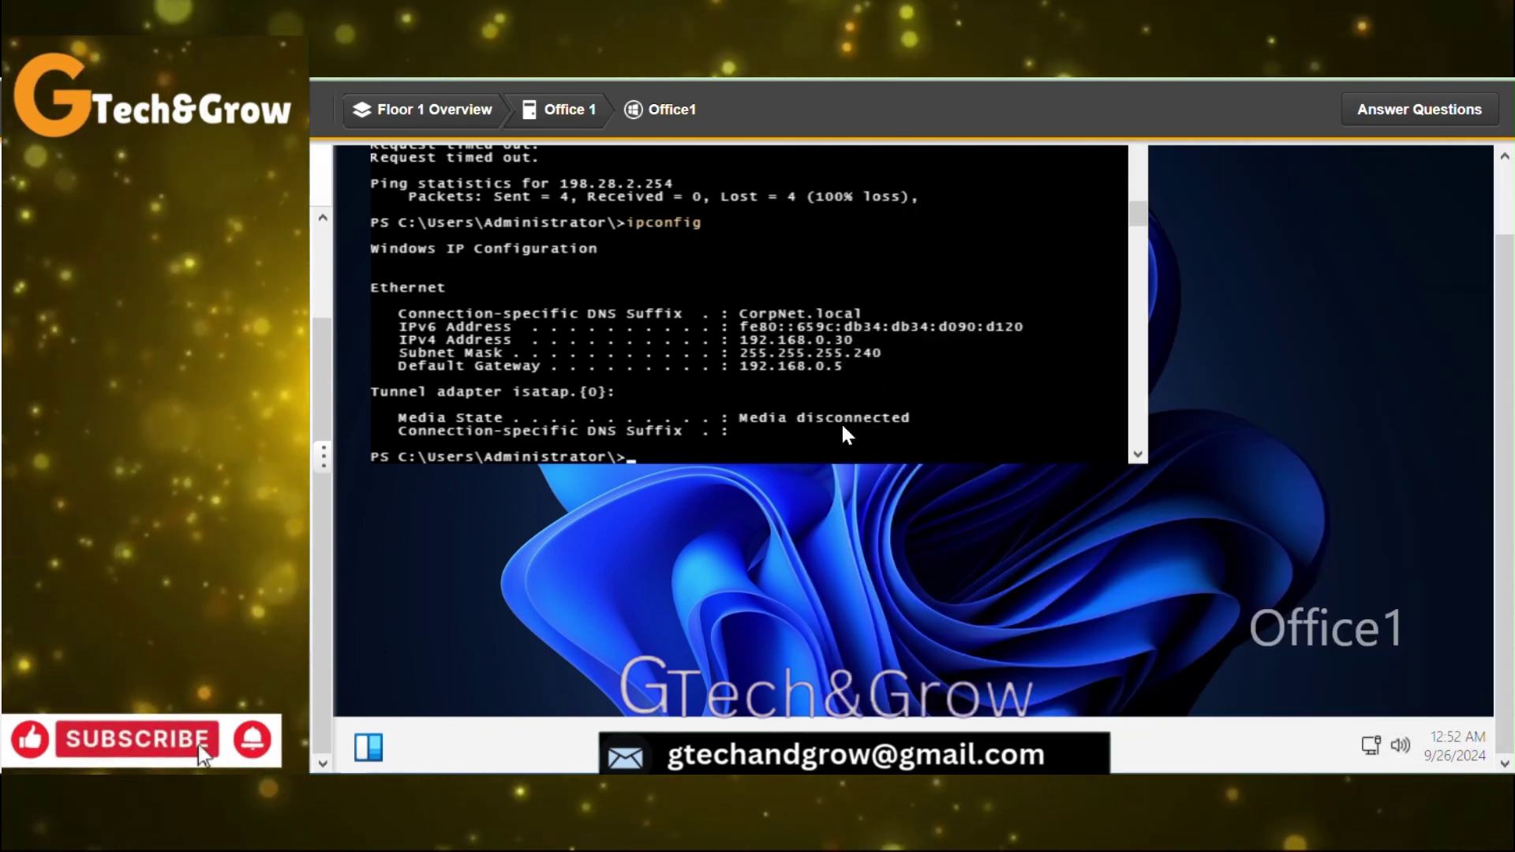
pyautogui.click(790, 446)
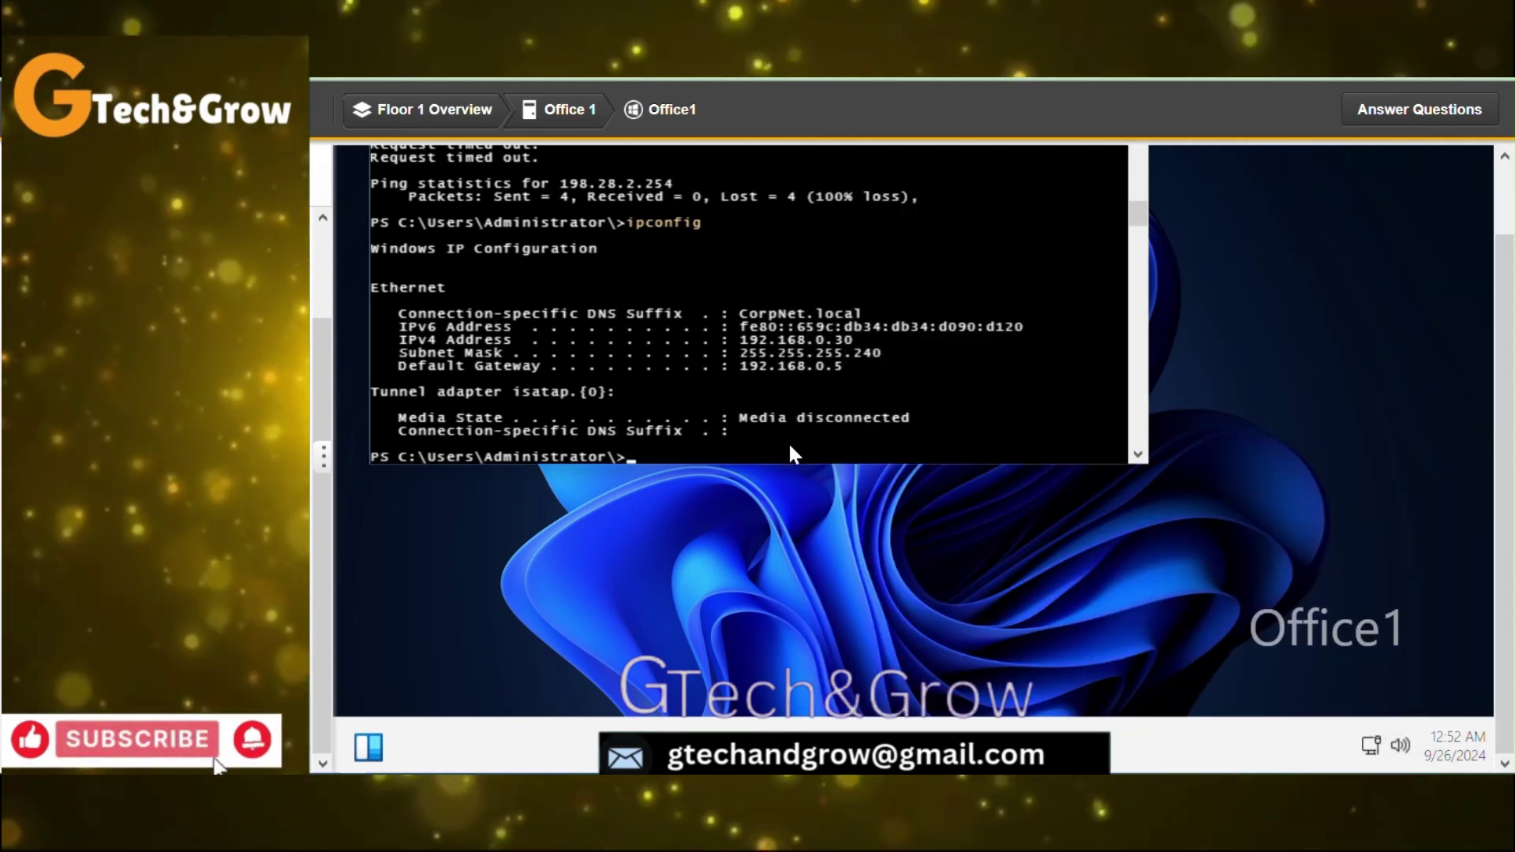
pyautogui.write('ipcon')
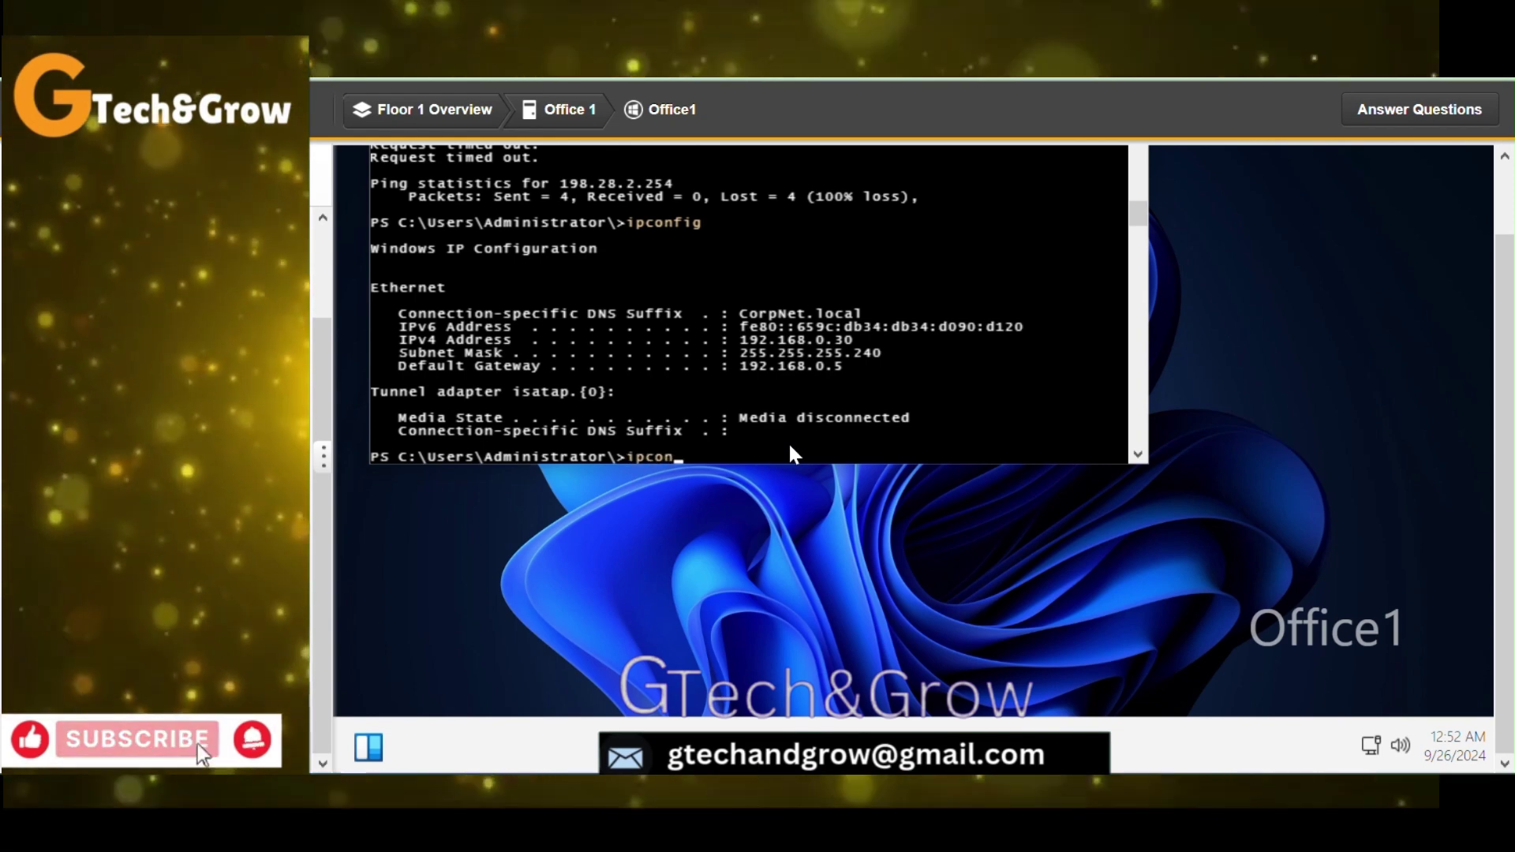
pyautogui.write('fig ')
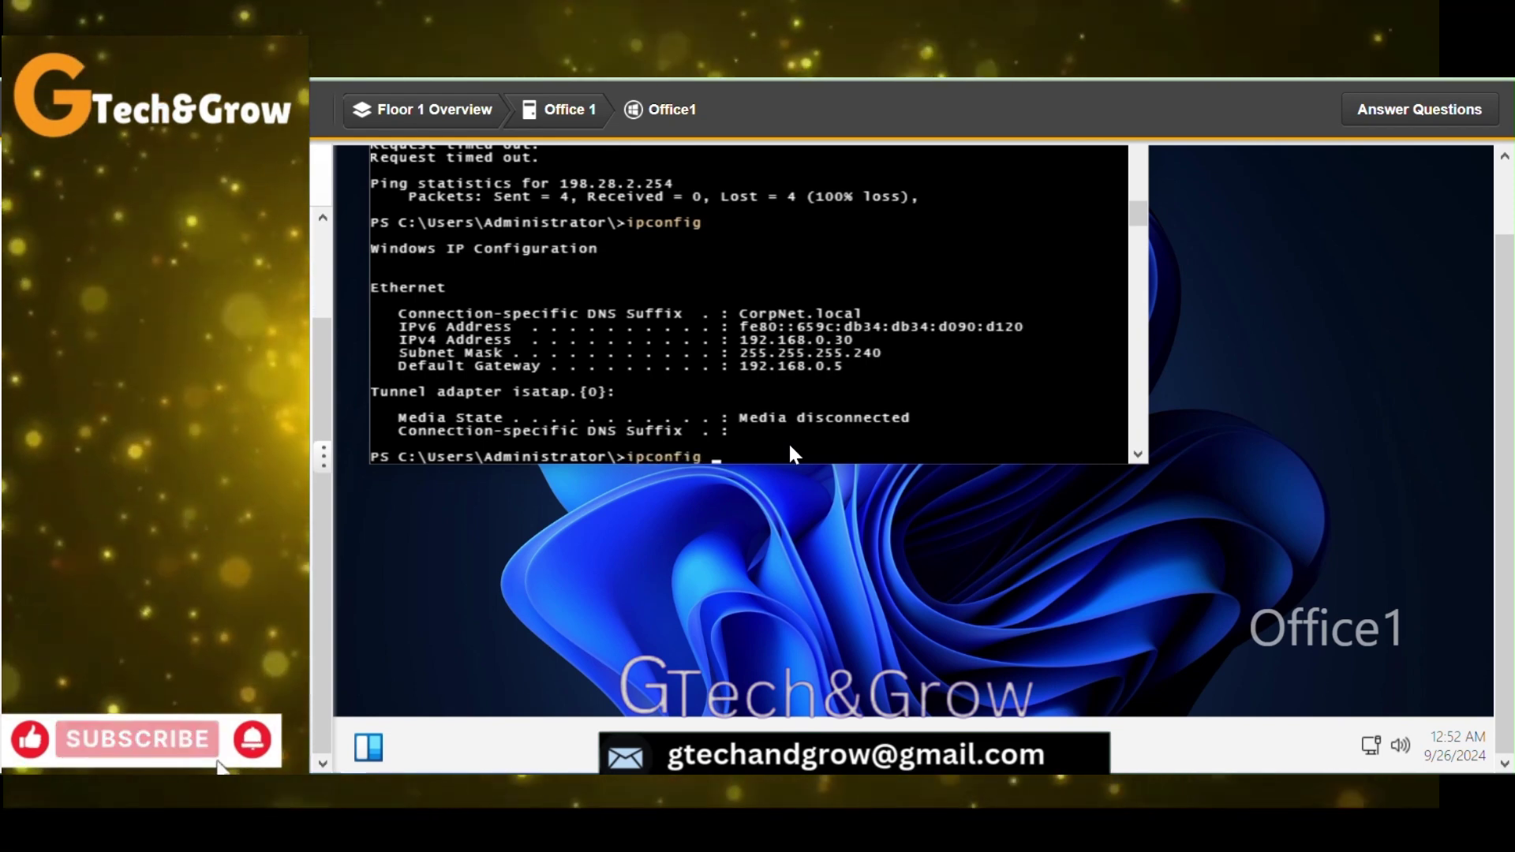
pyautogui.write('/all')
pyautogui.press('Return')
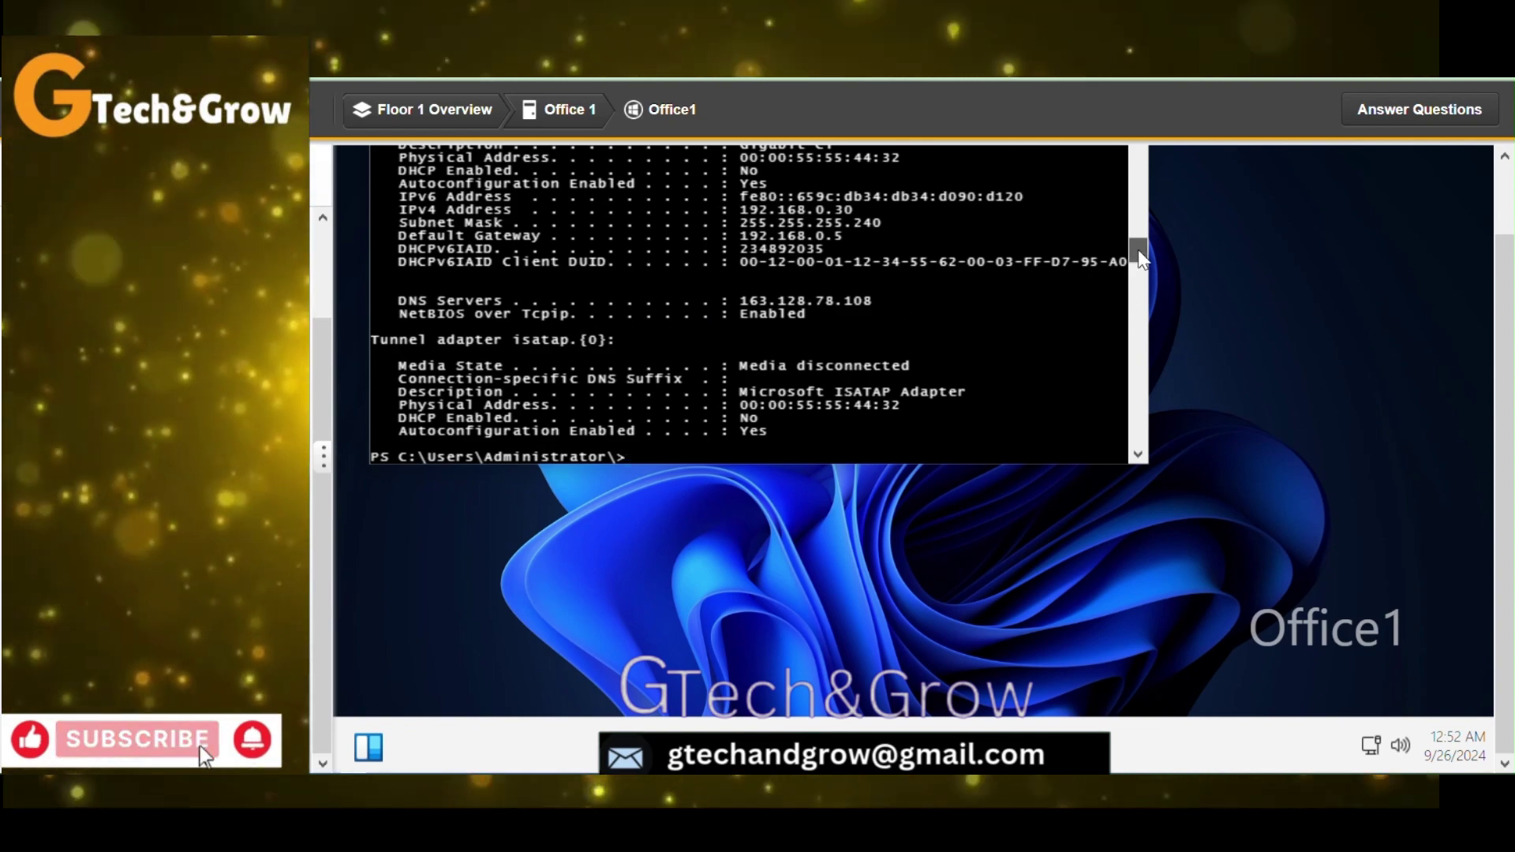
pyautogui.moveTo(1138, 250)
pyautogui.mouseDown()
pyautogui.moveTo(1138, 181)
pyautogui.moveTo(1145, 245)
pyautogui.mouseUp()
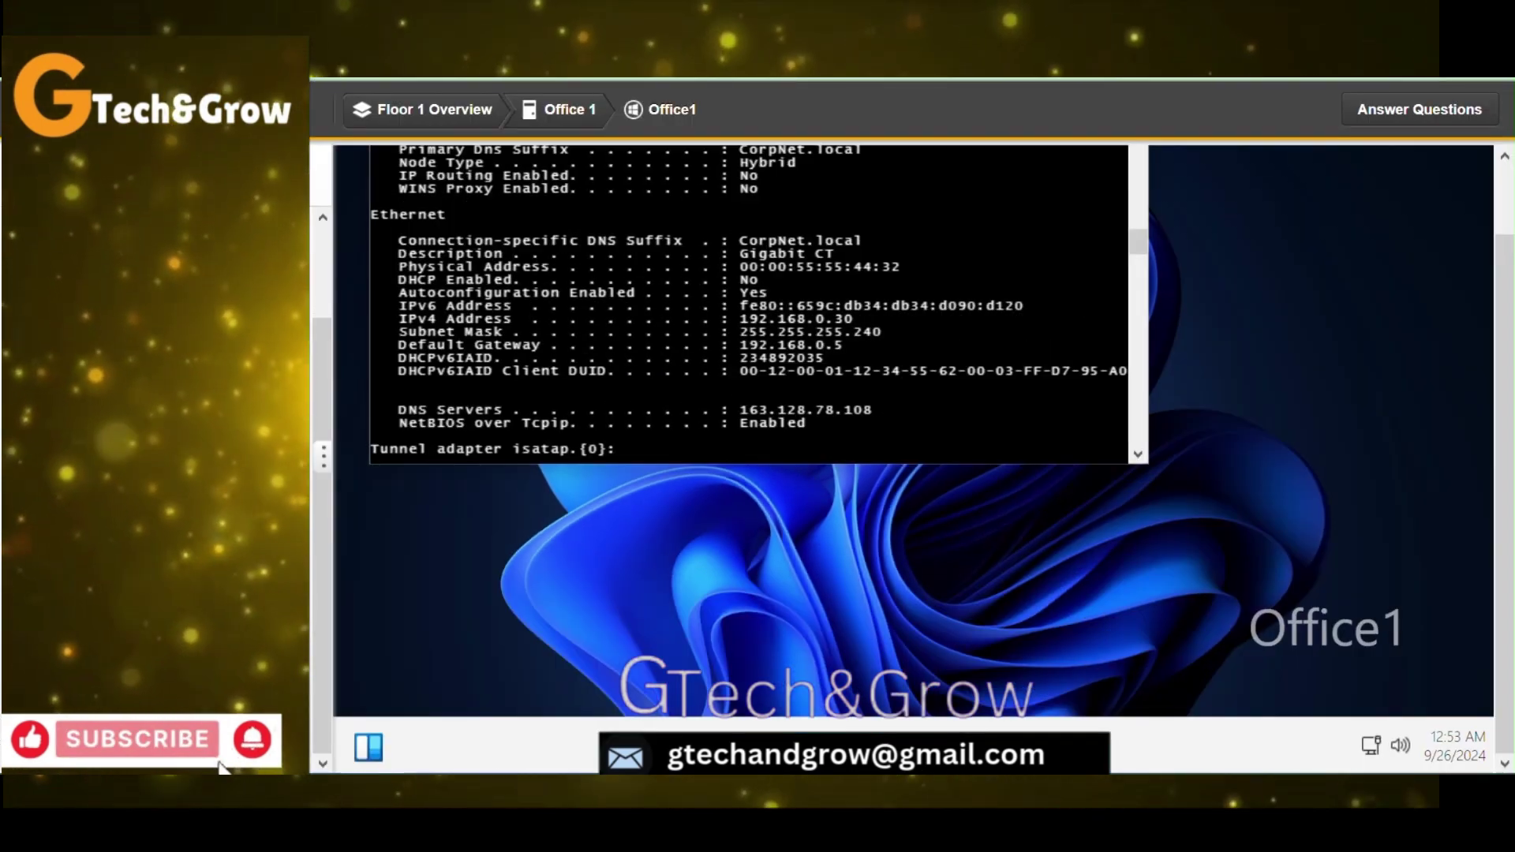
pyautogui.click(1419, 109)
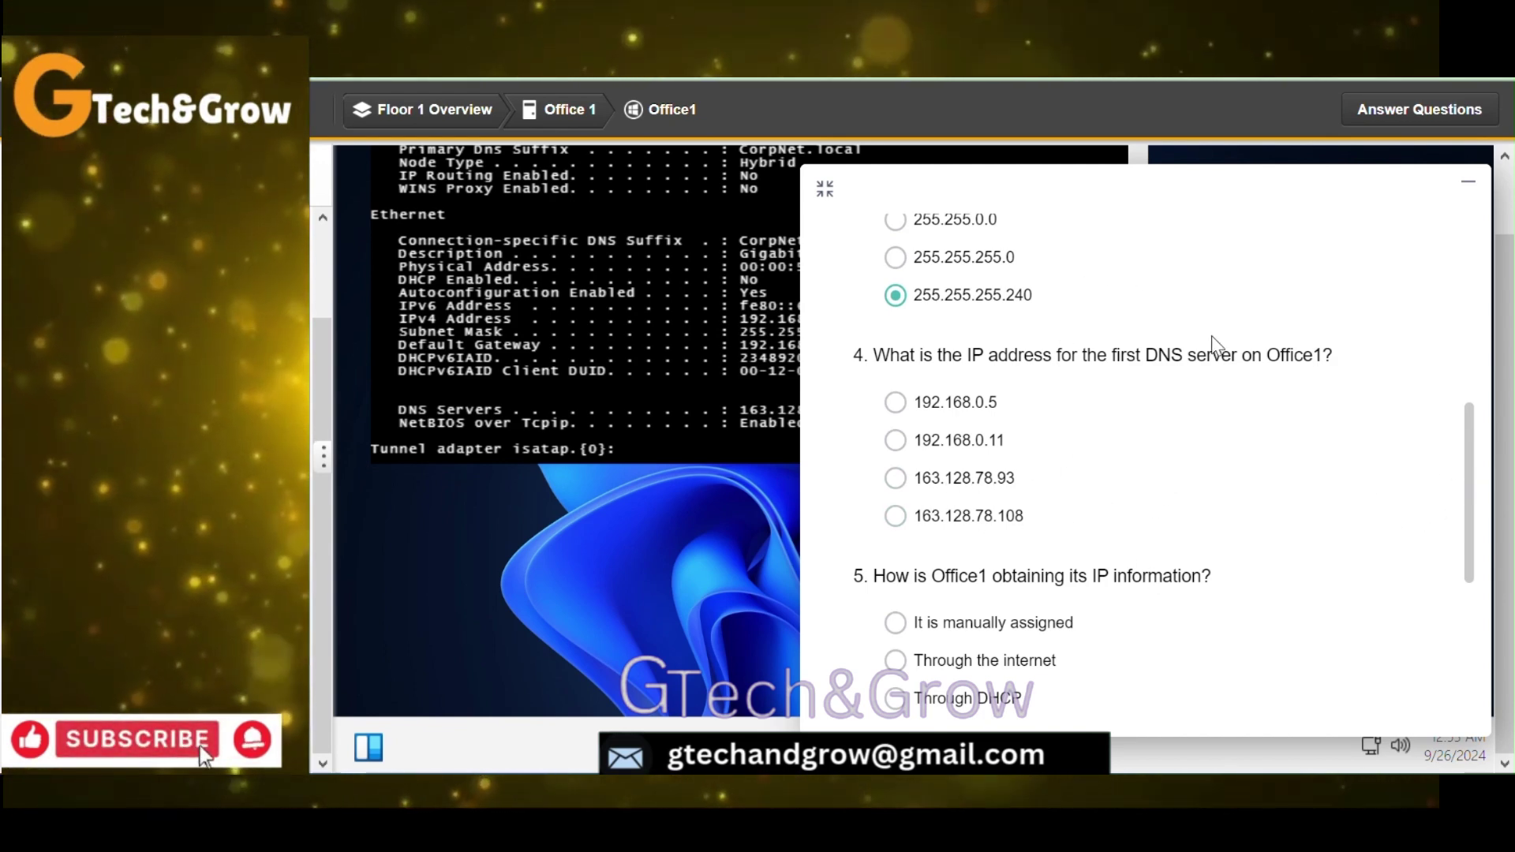
# Answer question 4 with 163.128.78.108 as Office1's first DNS server
pyautogui.moveTo(1208, 194); pyautogui.dragTo(1335, 277)
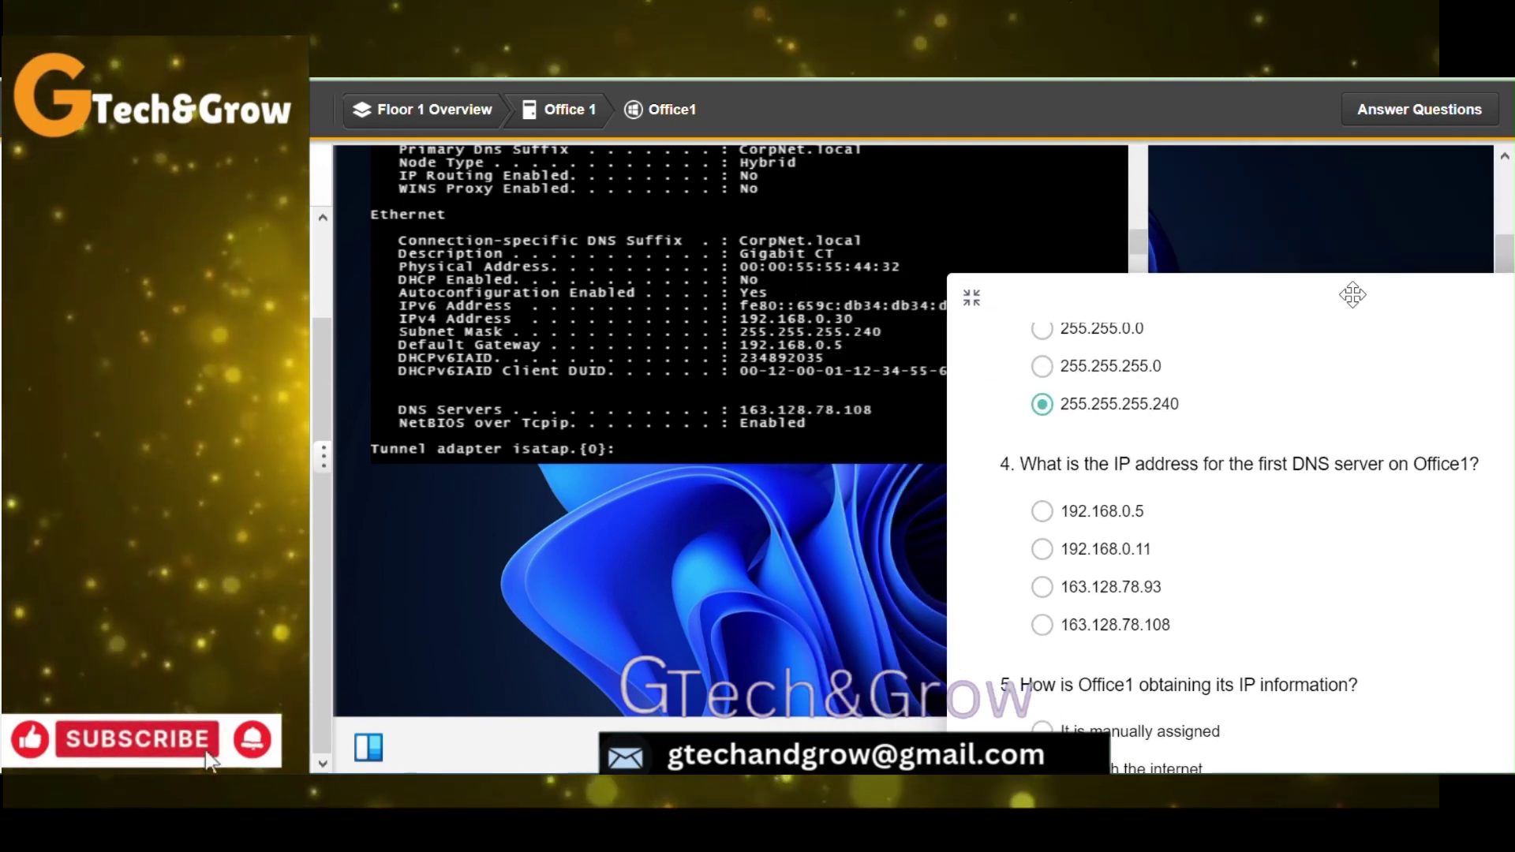
pyautogui.moveTo(1352, 295); pyautogui.dragTo(1204, 160)
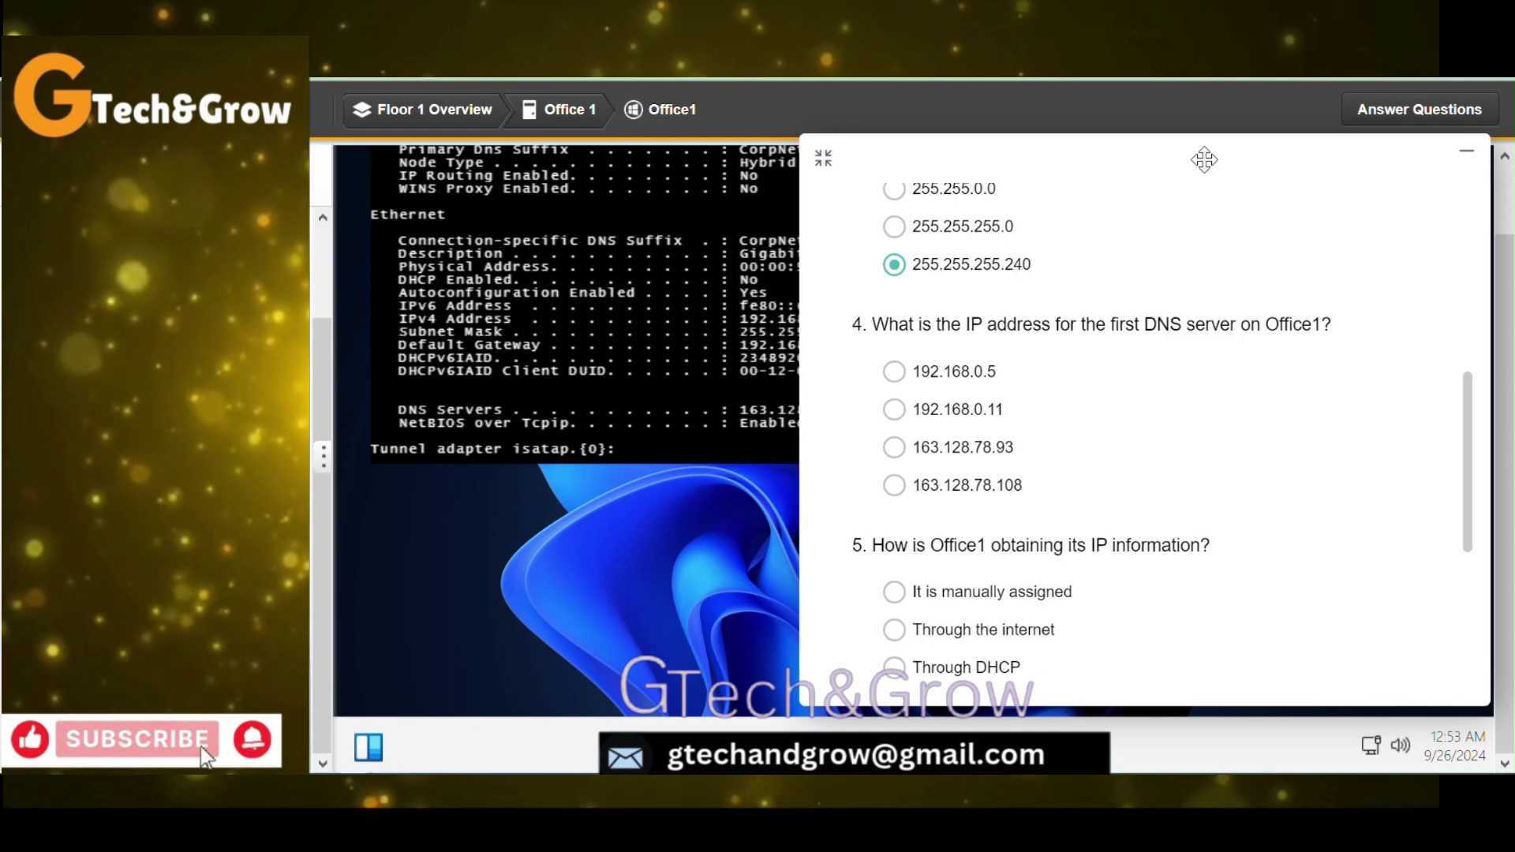
pyautogui.click(894, 485)
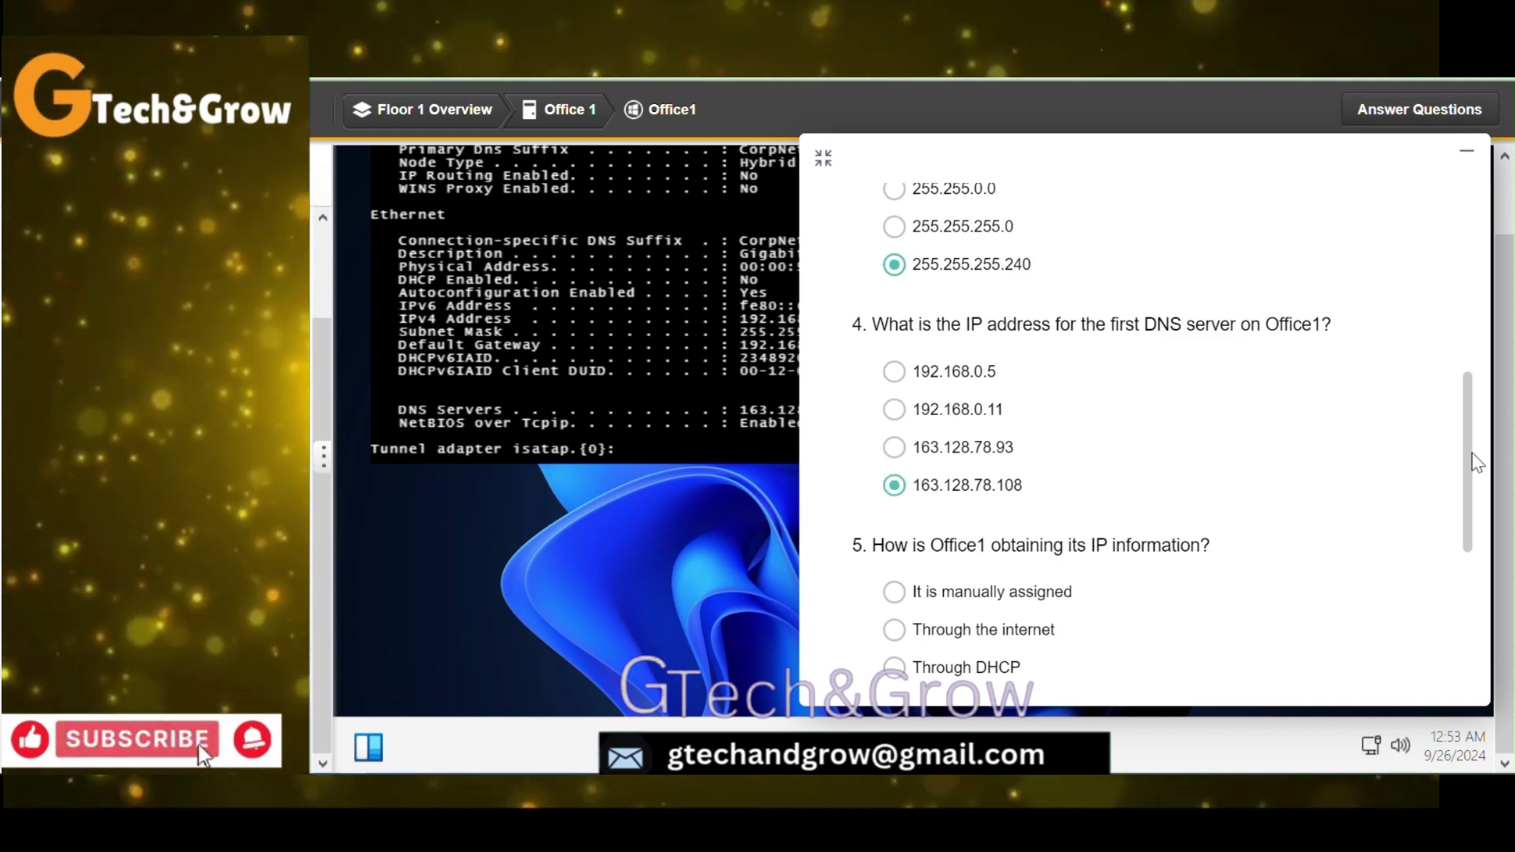
pyautogui.moveTo(1469, 465); pyautogui.dragTo(1474, 518)
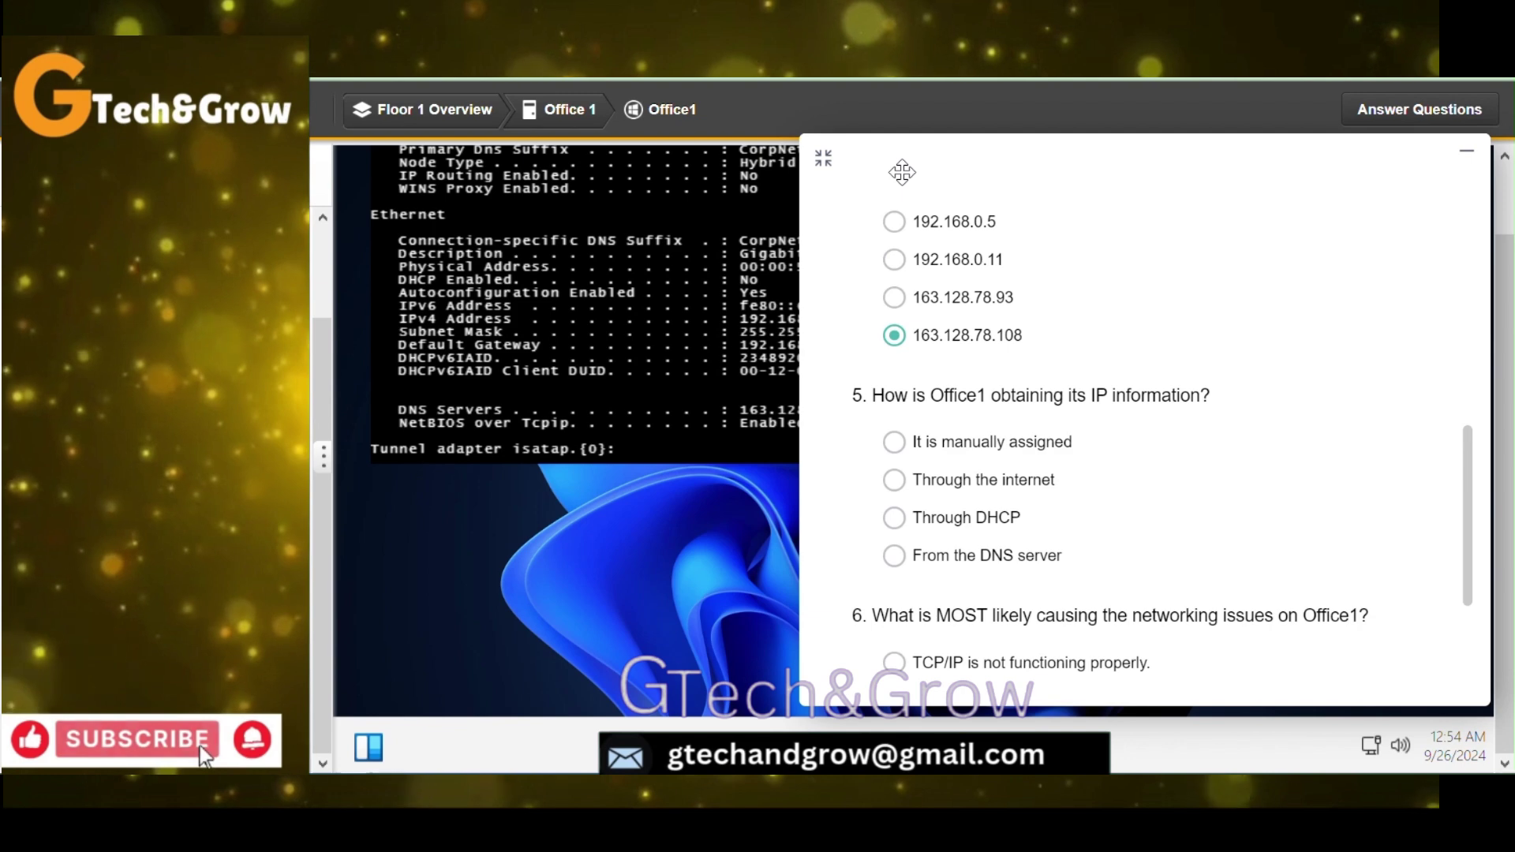
# Answer that the IP is manually assigned and misconfigured IP addresses are the likely cause
pyautogui.moveTo(900, 174); pyautogui.dragTo(922, 252)
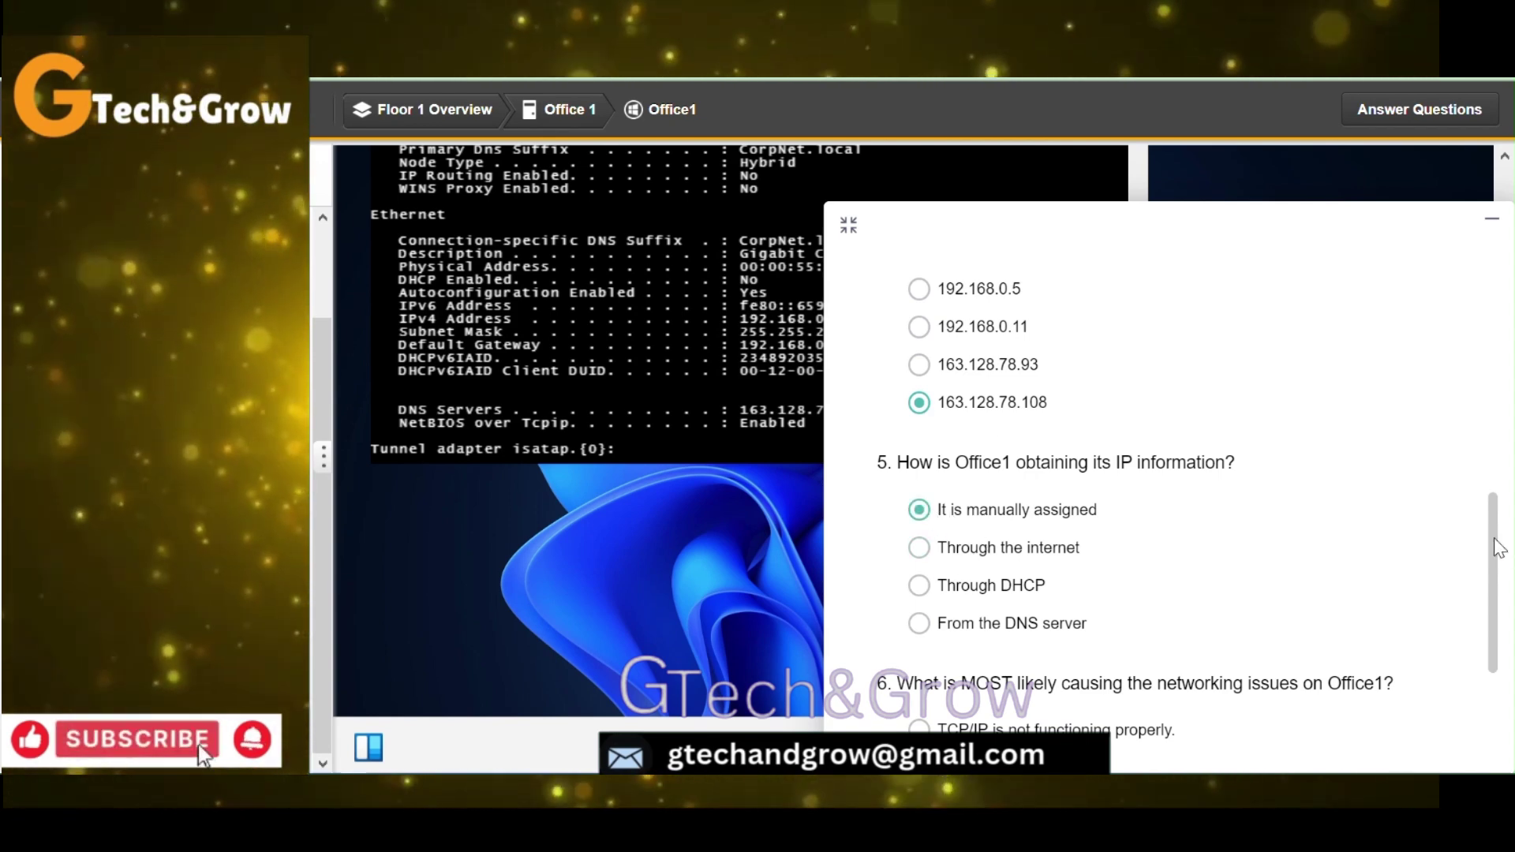
pyautogui.moveTo(1497, 546); pyautogui.dragTo(1499, 613)
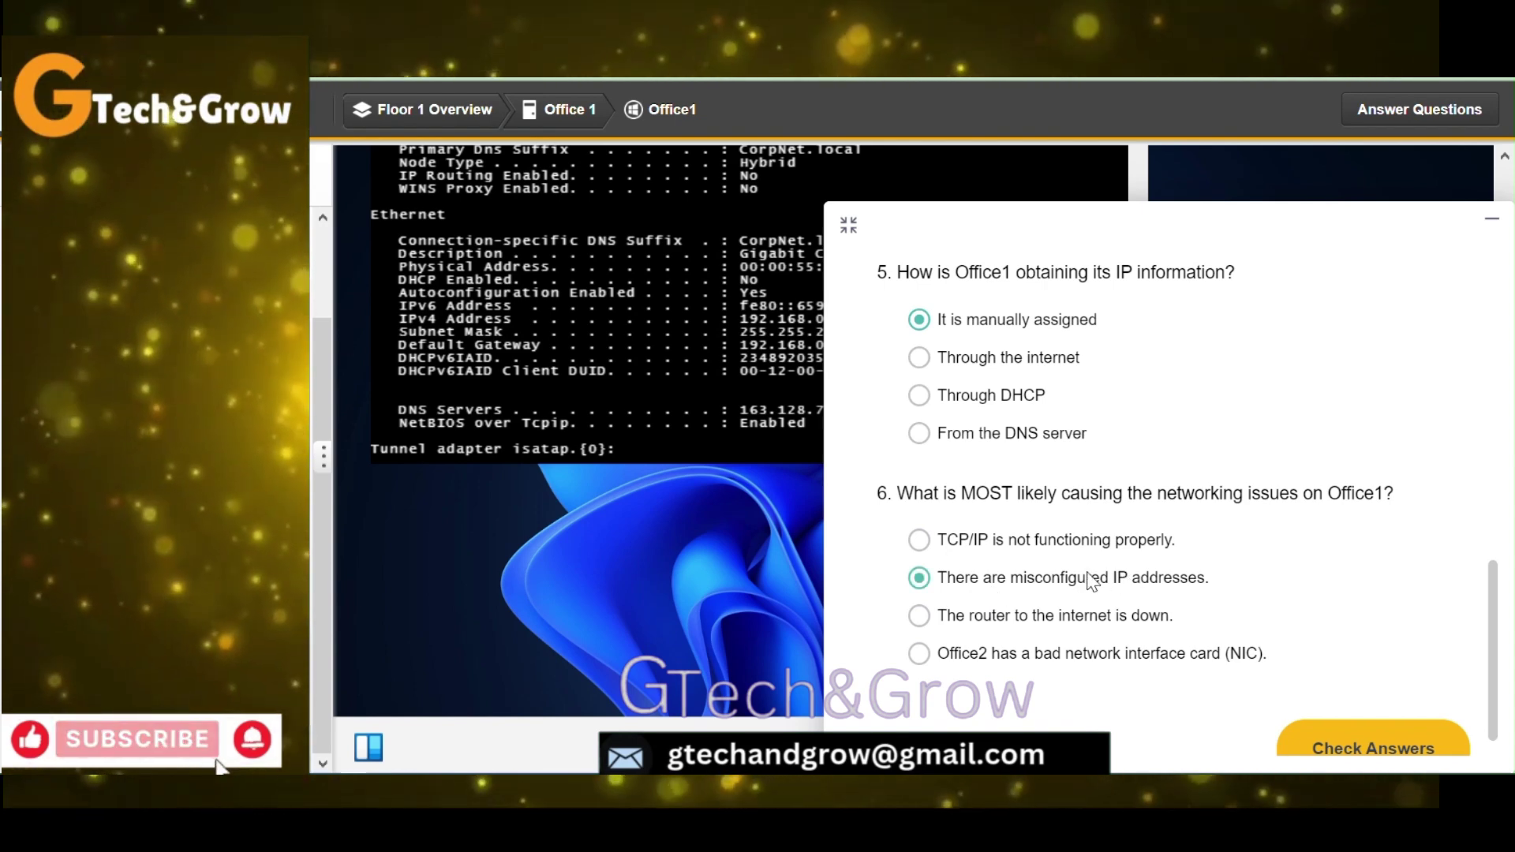
pyautogui.scroll(-2, 1494, 631)
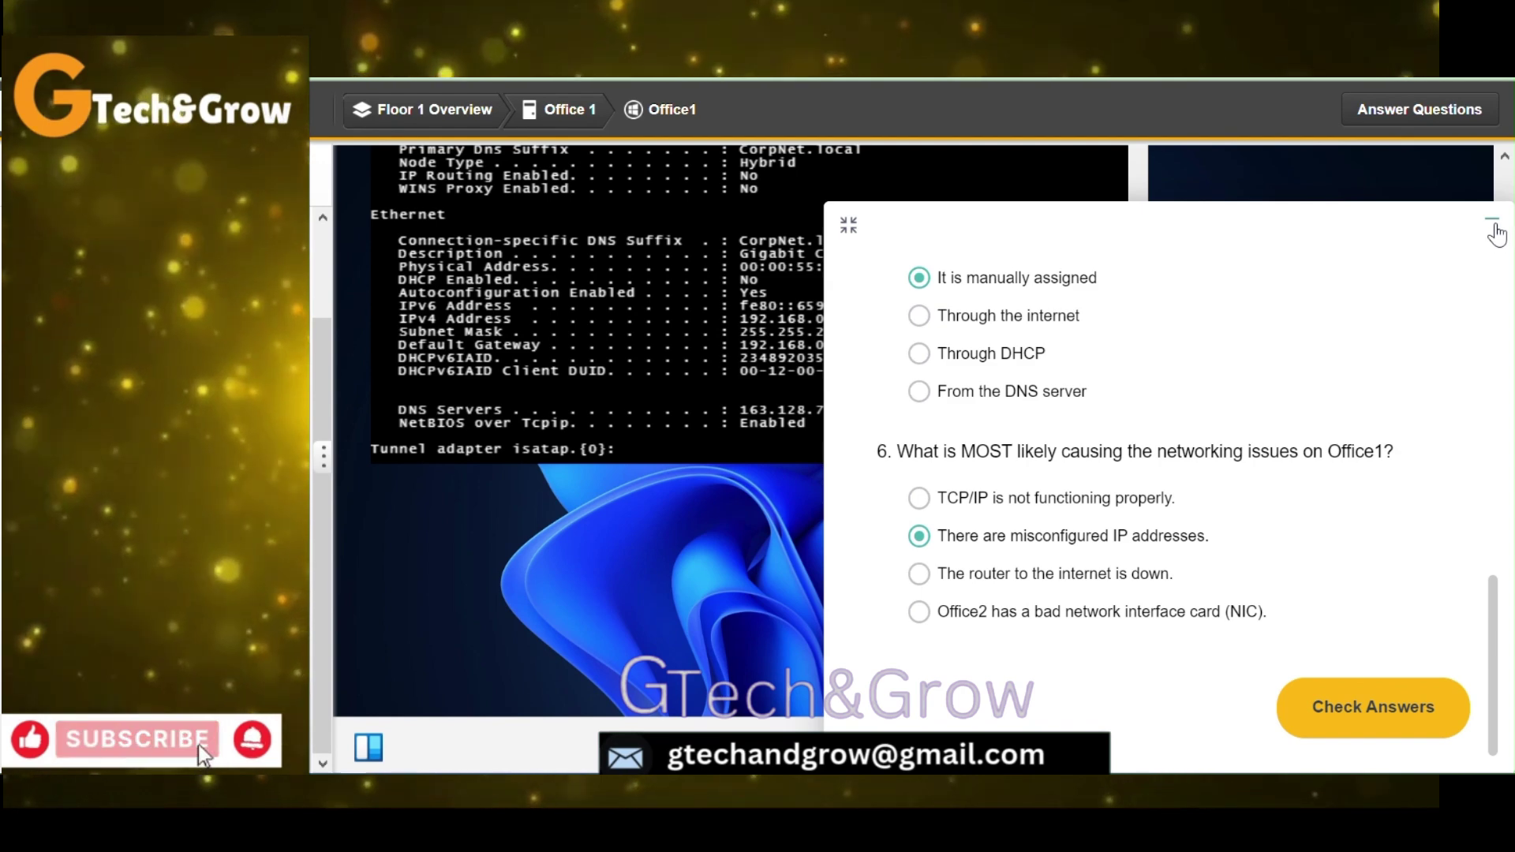
pyautogui.click(1491, 220)
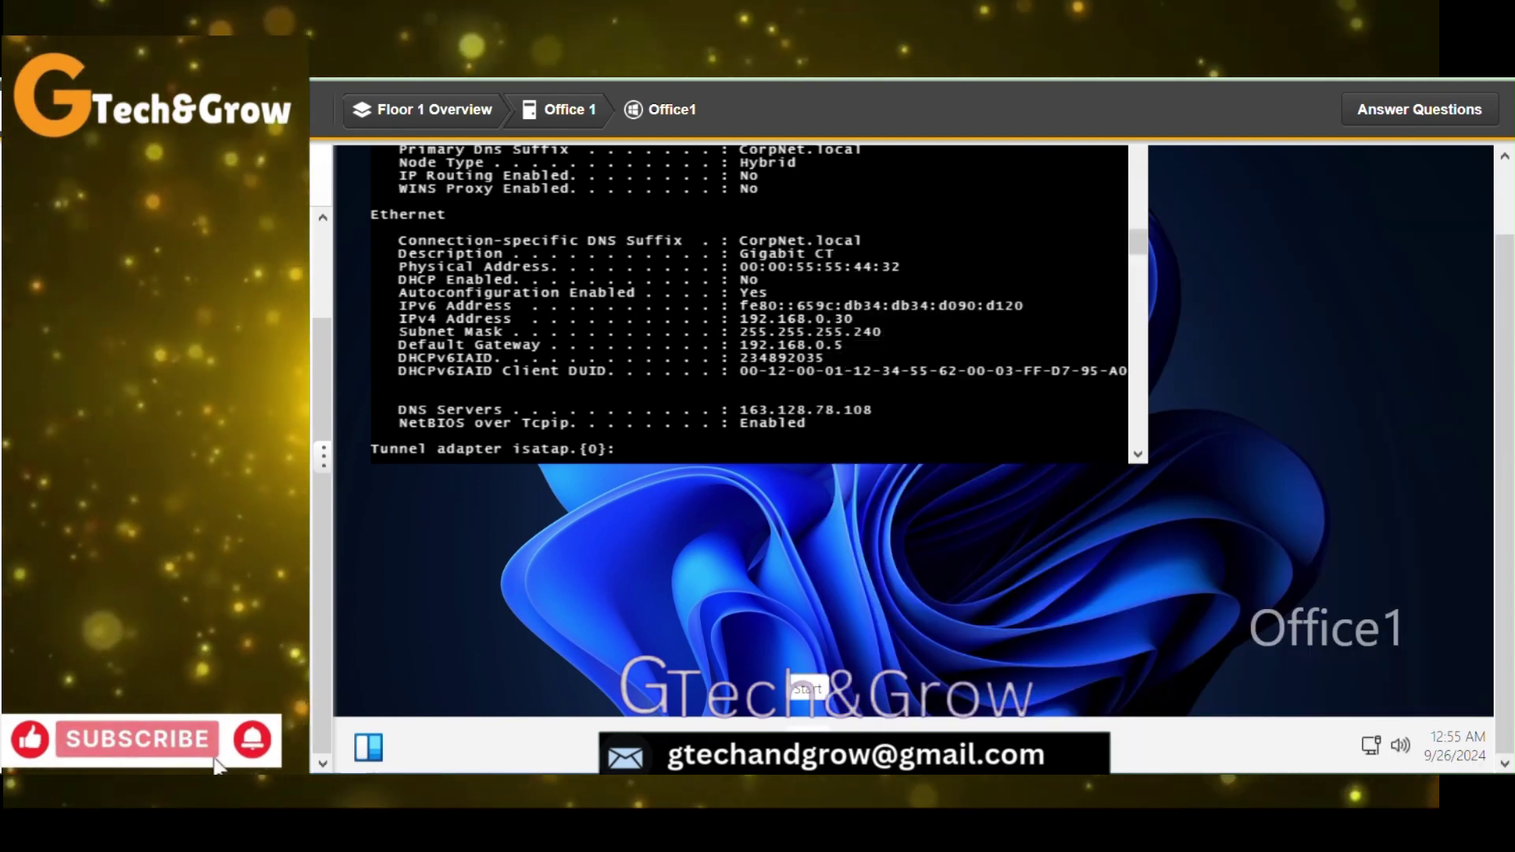
# Open Windows Settings and view the Ethernet connection's manual IP 192.168.0.30
pyautogui.rightClick(808, 750)
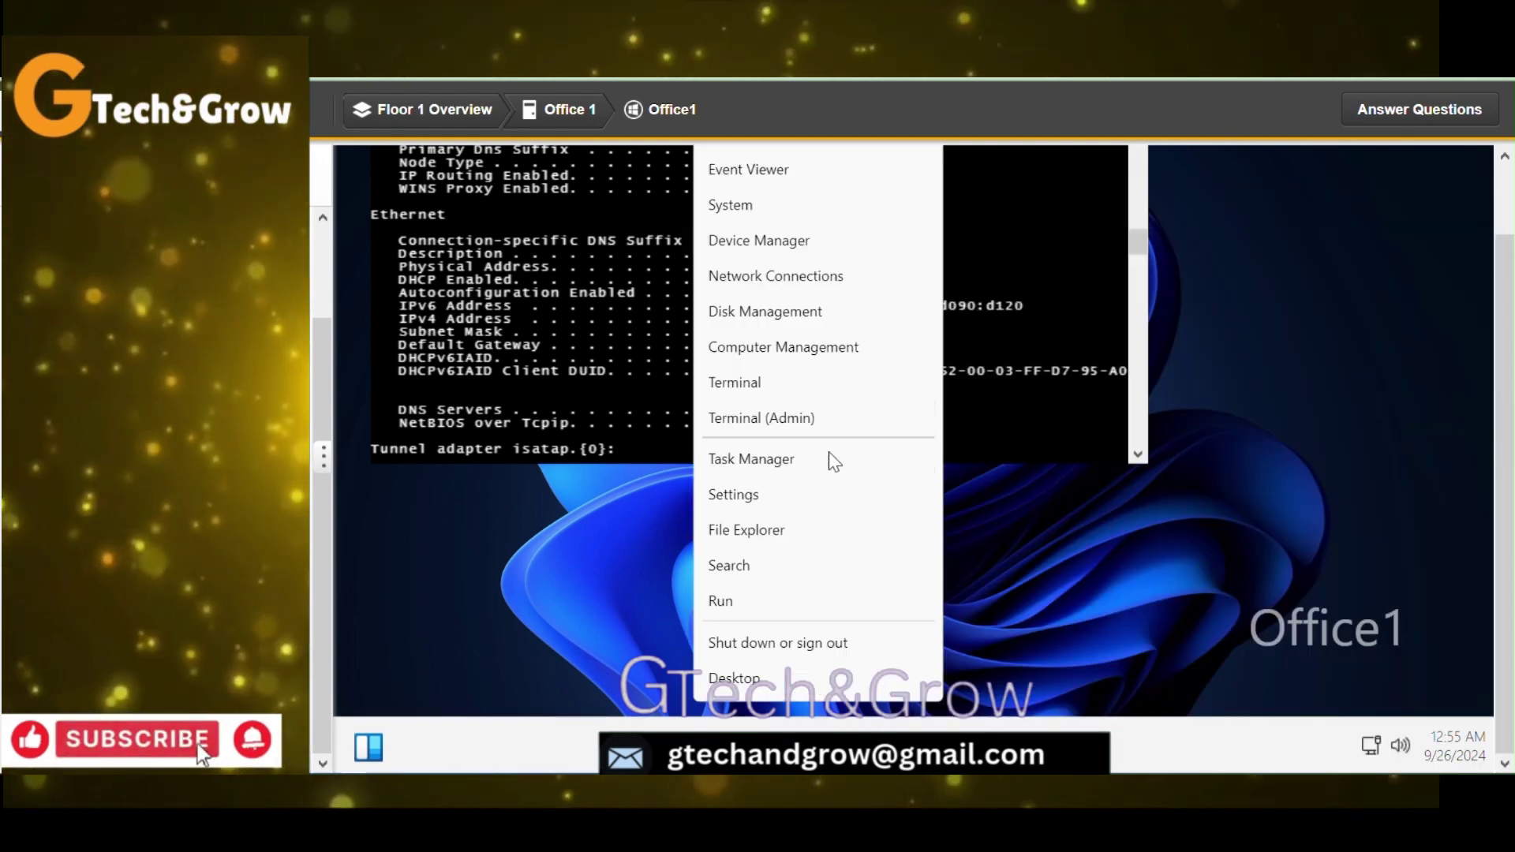
pyautogui.click(828, 497)
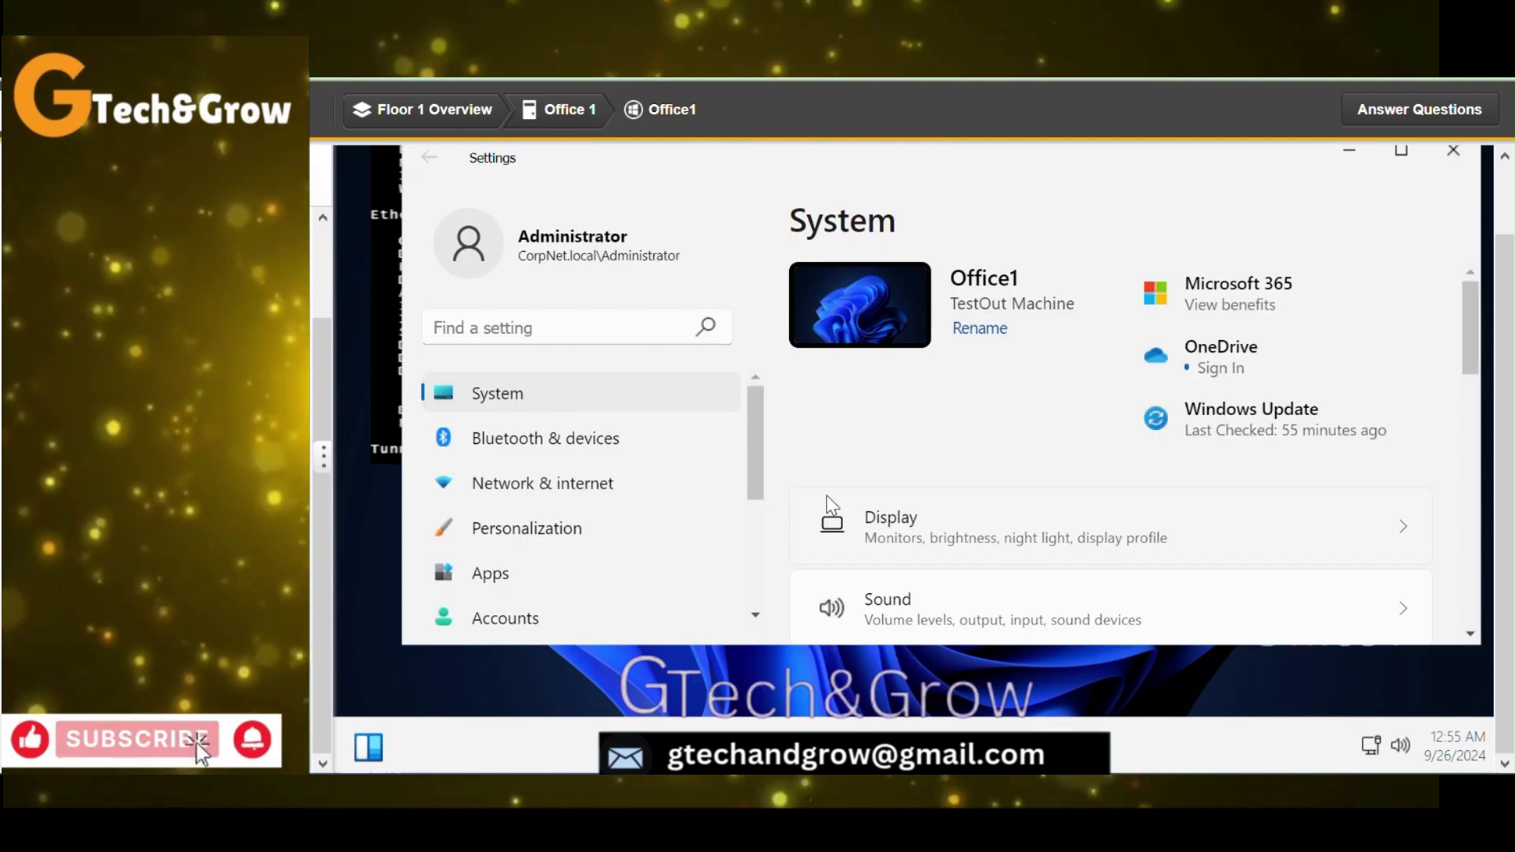
pyautogui.click(640, 486)
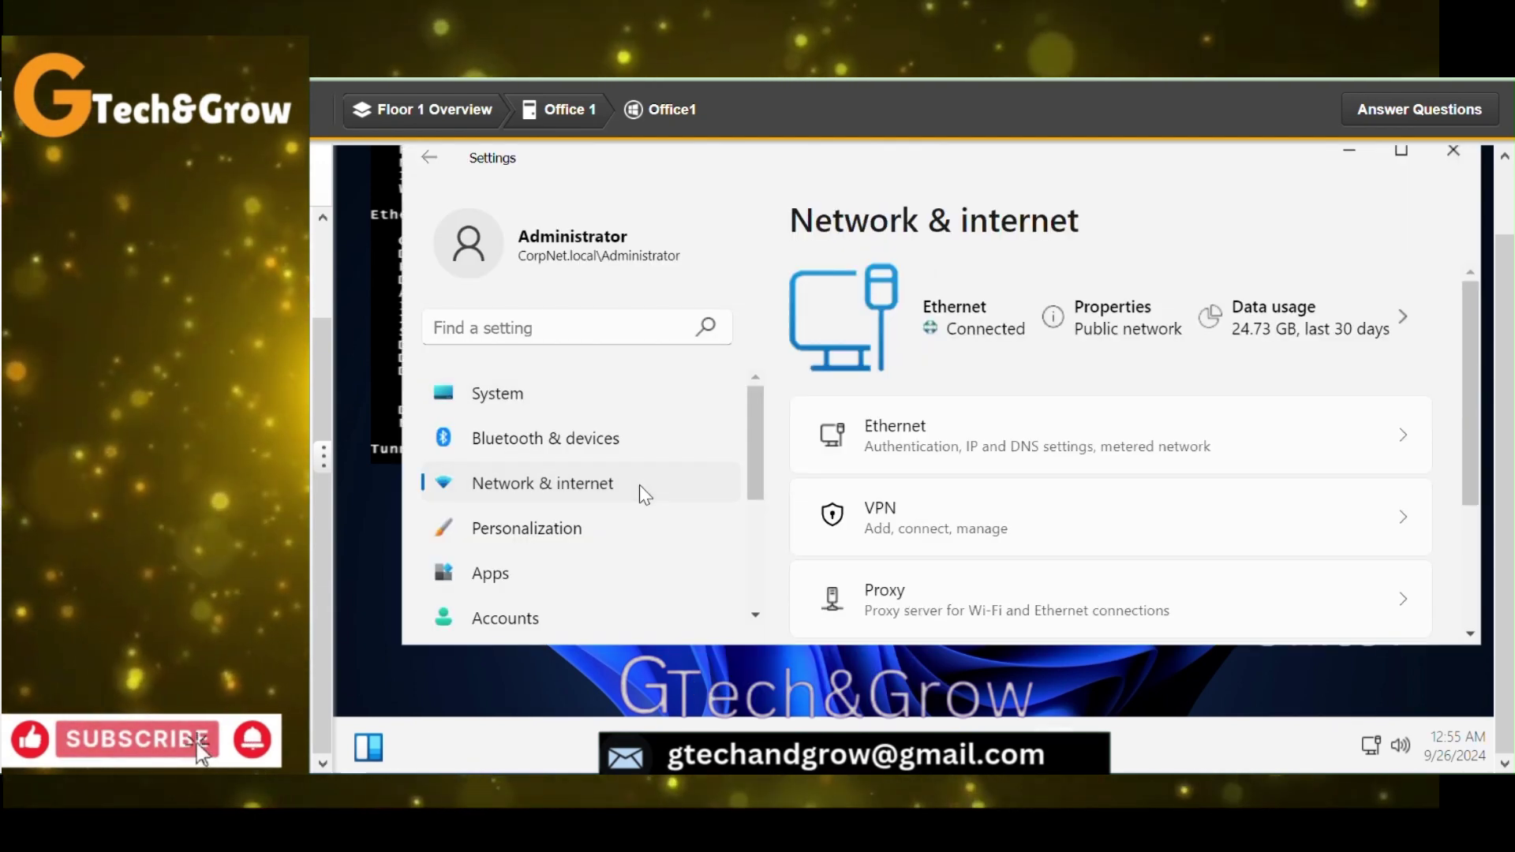
pyautogui.click(1060, 454)
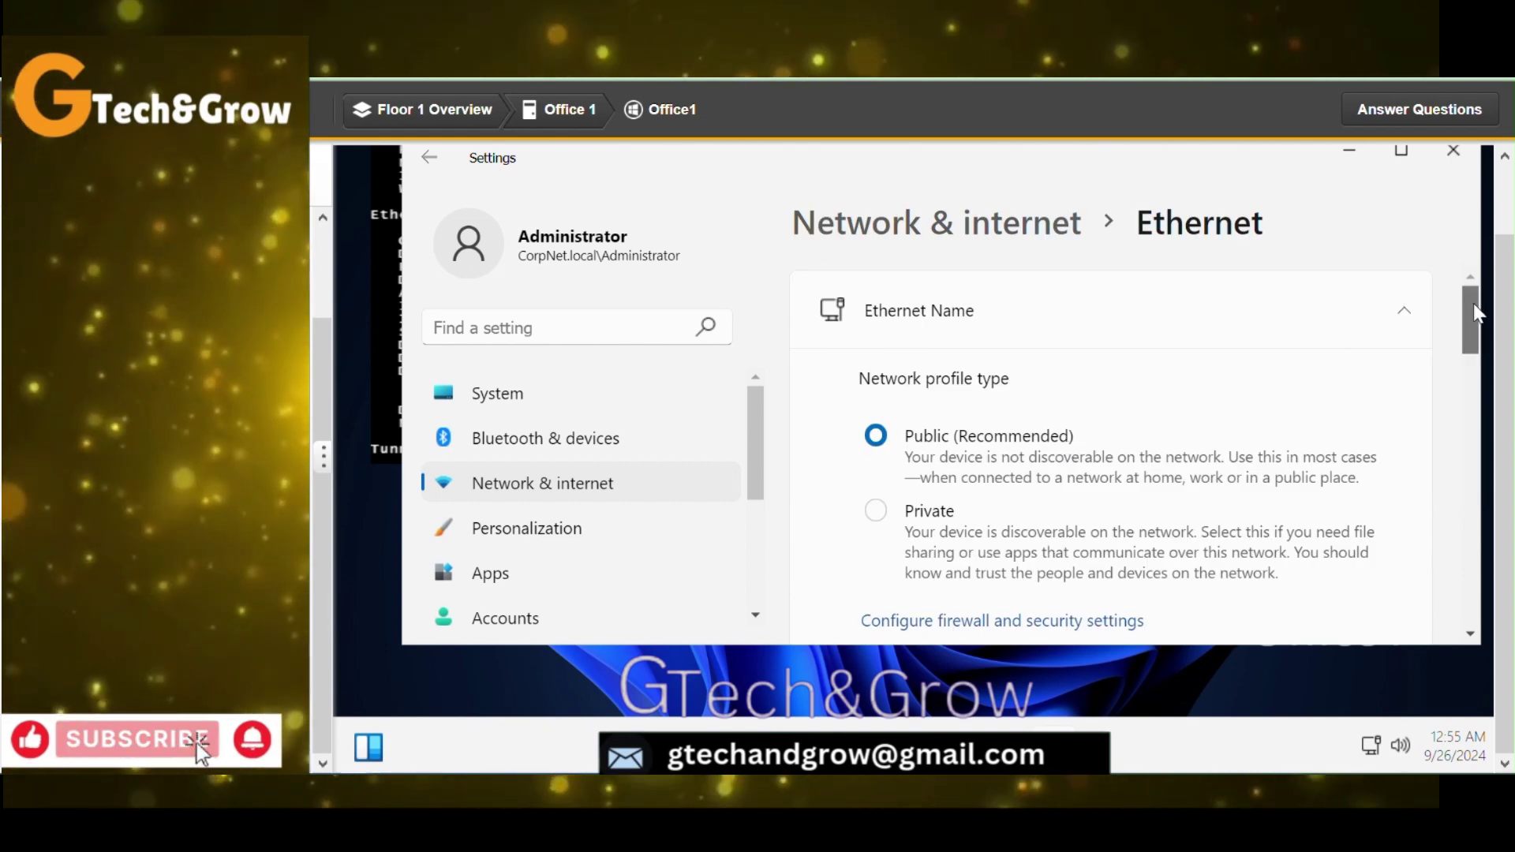
pyautogui.moveTo(1477, 314); pyautogui.dragTo(1444, 342)
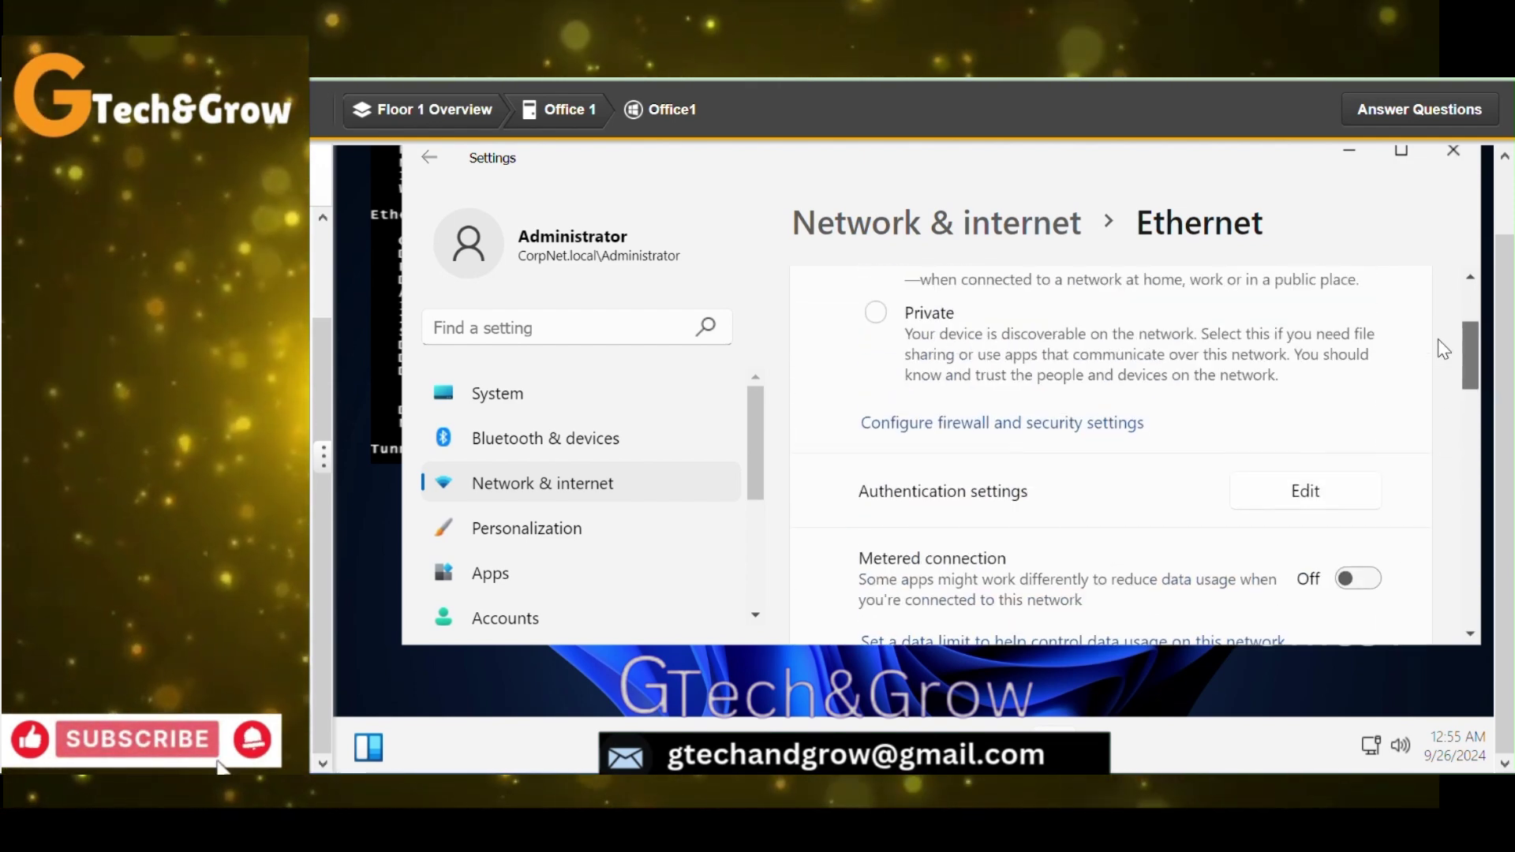
# Go to Advanced network settings under Network & internet
pyautogui.click(676, 477)
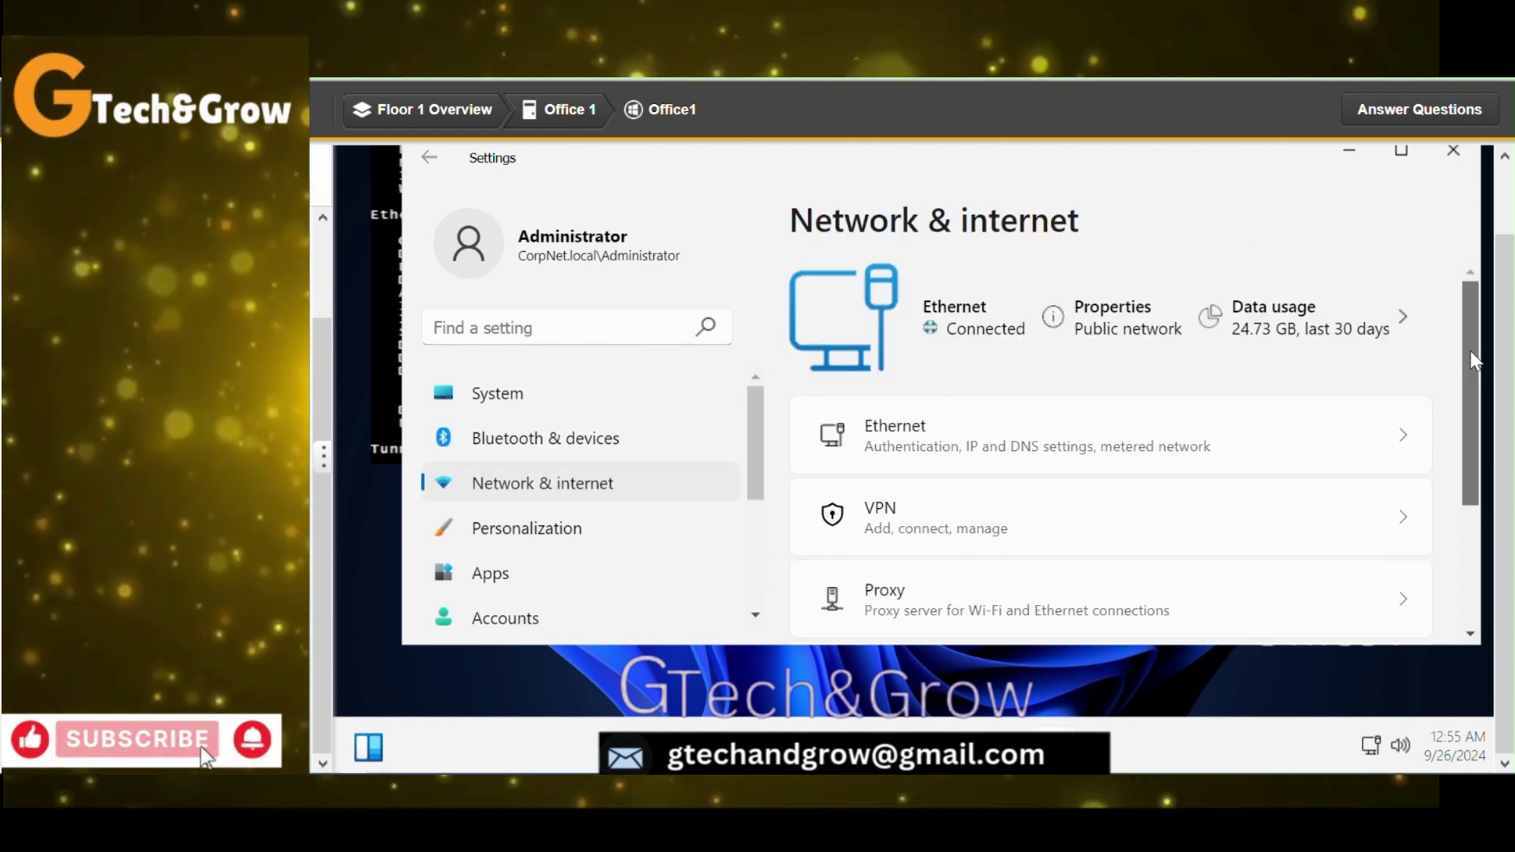
pyautogui.moveTo(1472, 359); pyautogui.dragTo(1478, 558)
pyautogui.click(1239, 583)
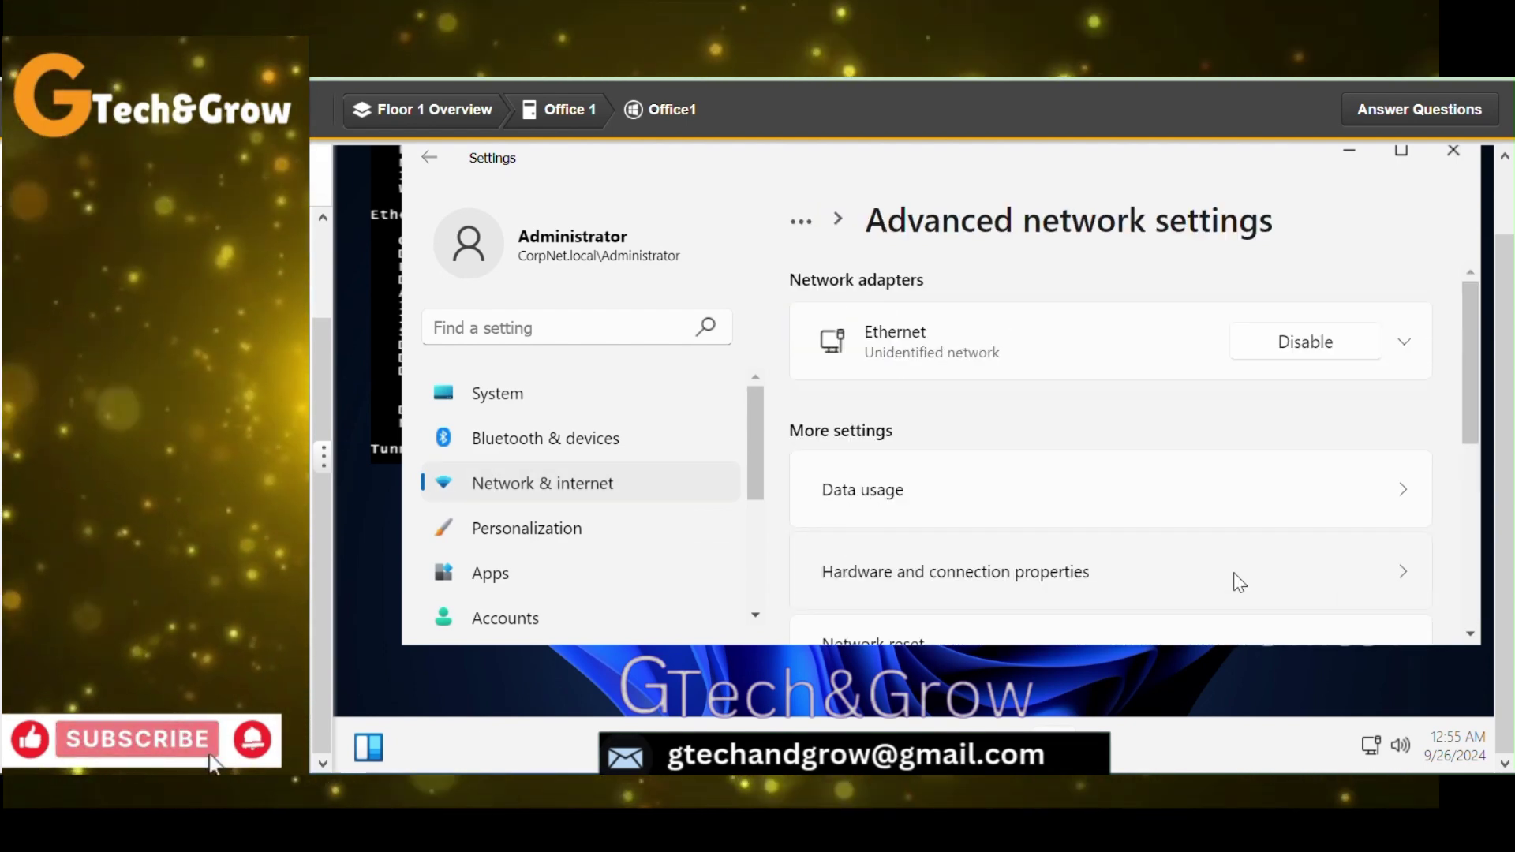
pyautogui.moveTo(1474, 351); pyautogui.dragTo(1449, 522)
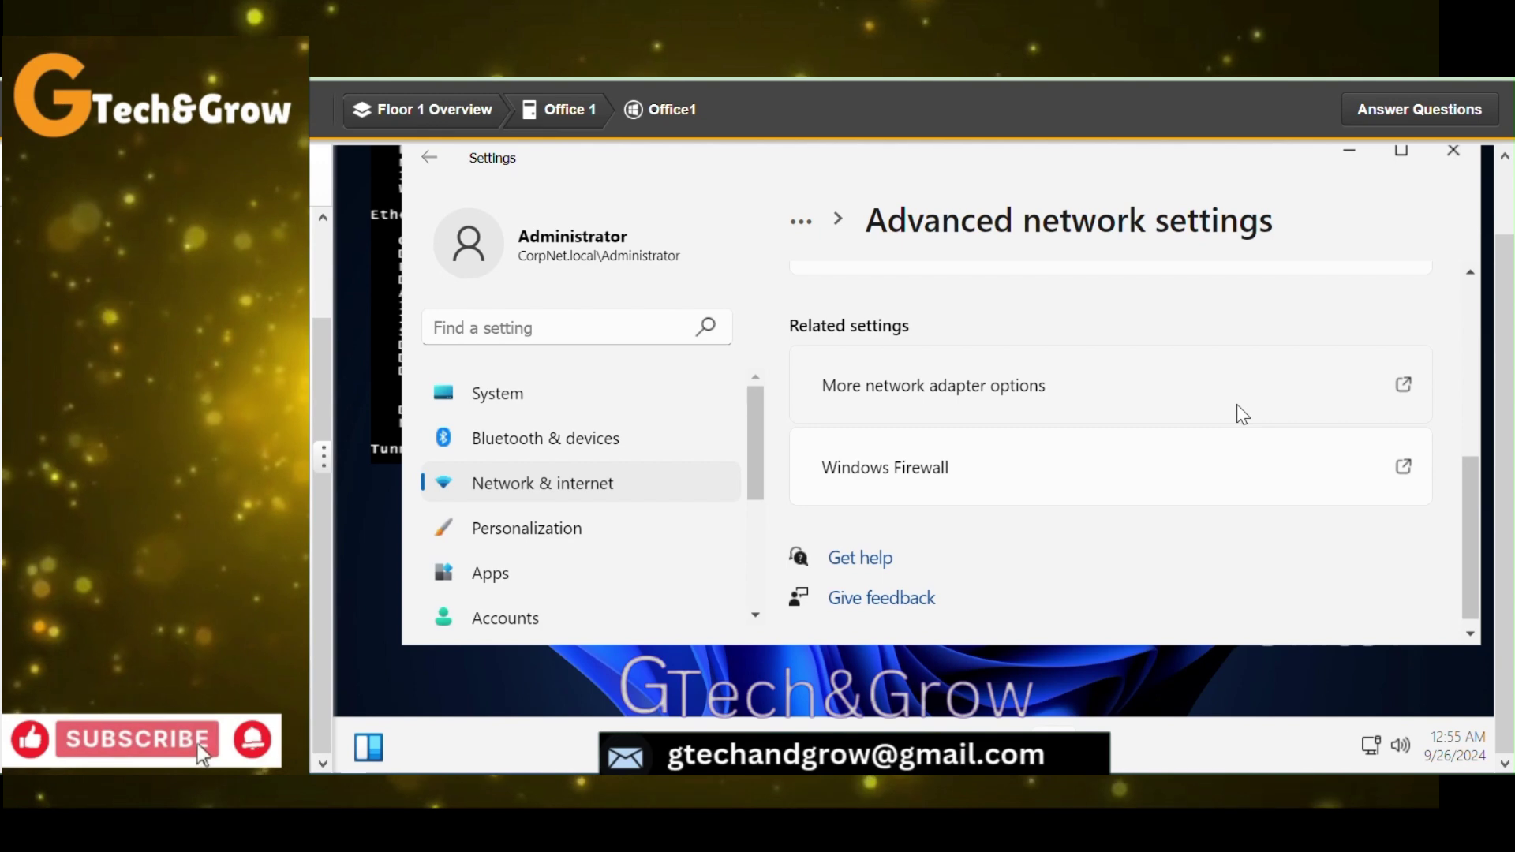
# Open the Ethernet adapter's TCP/IPv4 properties showing static IP 192.168.0.30 and DNS 163.128.78.108
pyautogui.click(1143, 400)
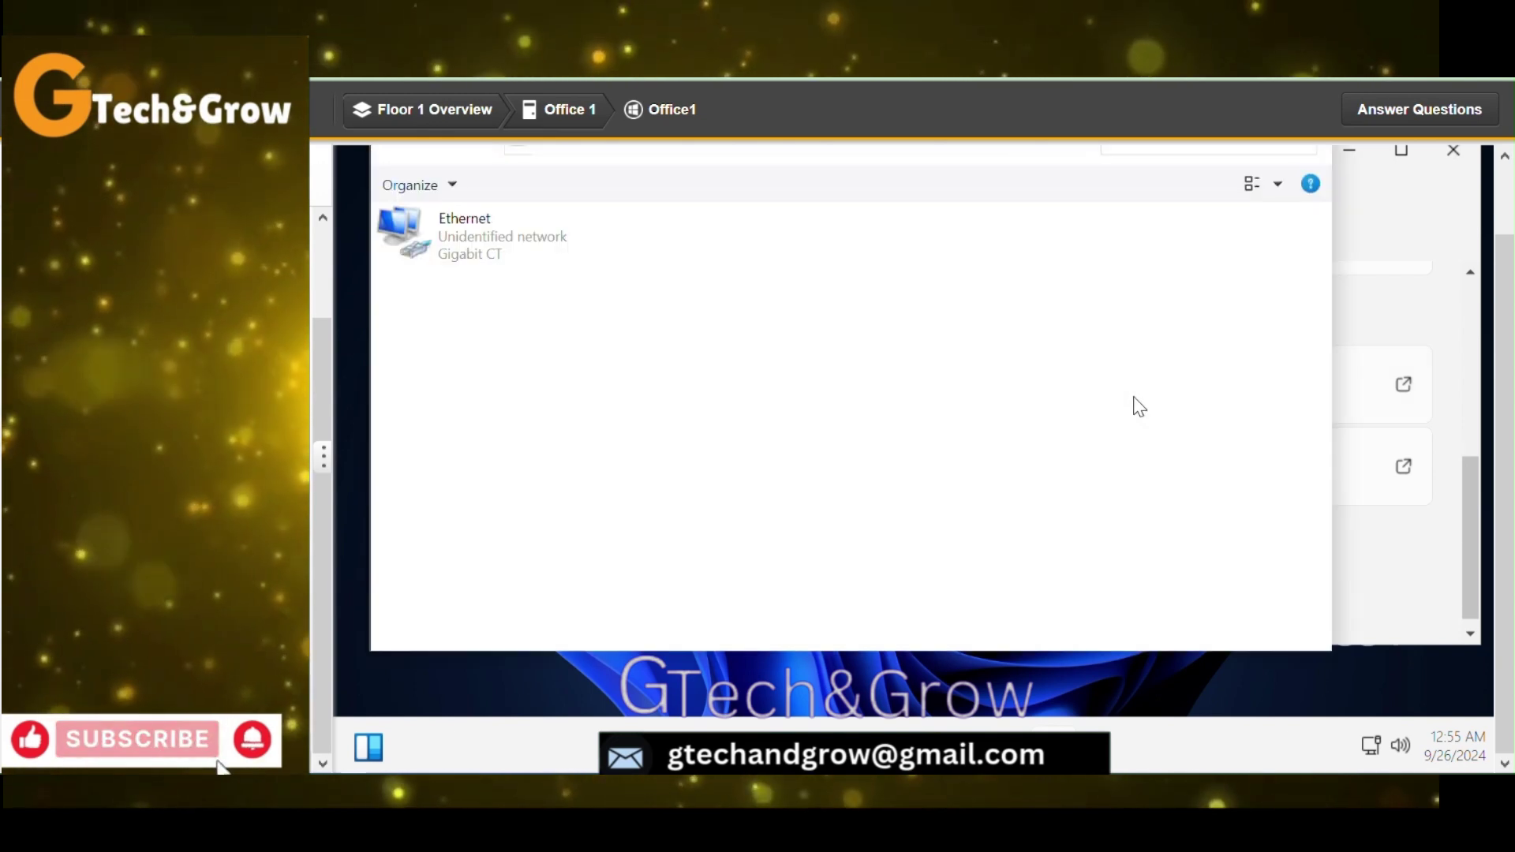
pyautogui.click(440, 248)
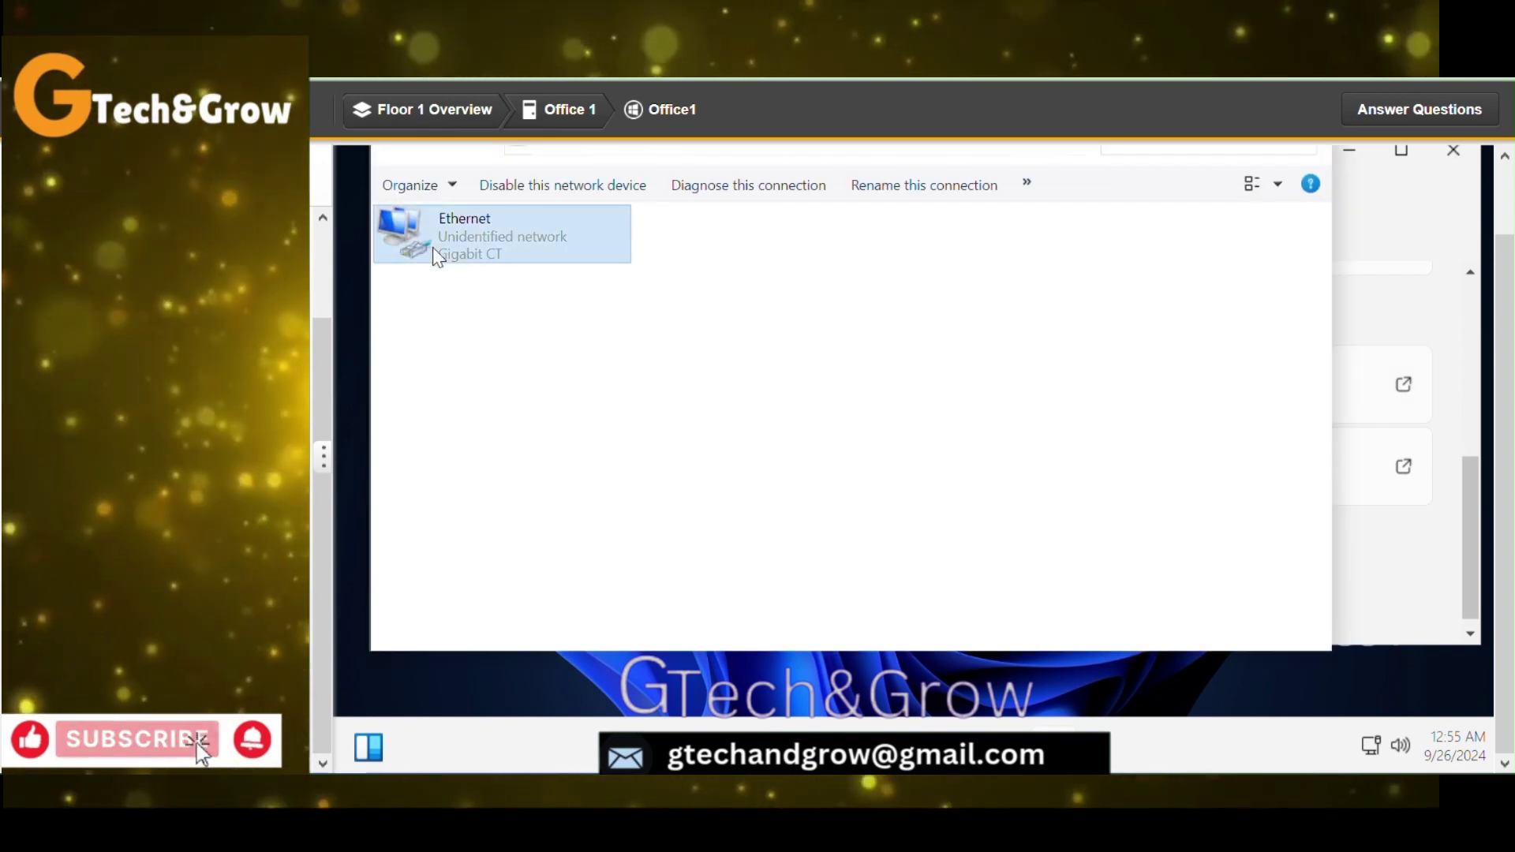
pyautogui.rightClick(432, 248)
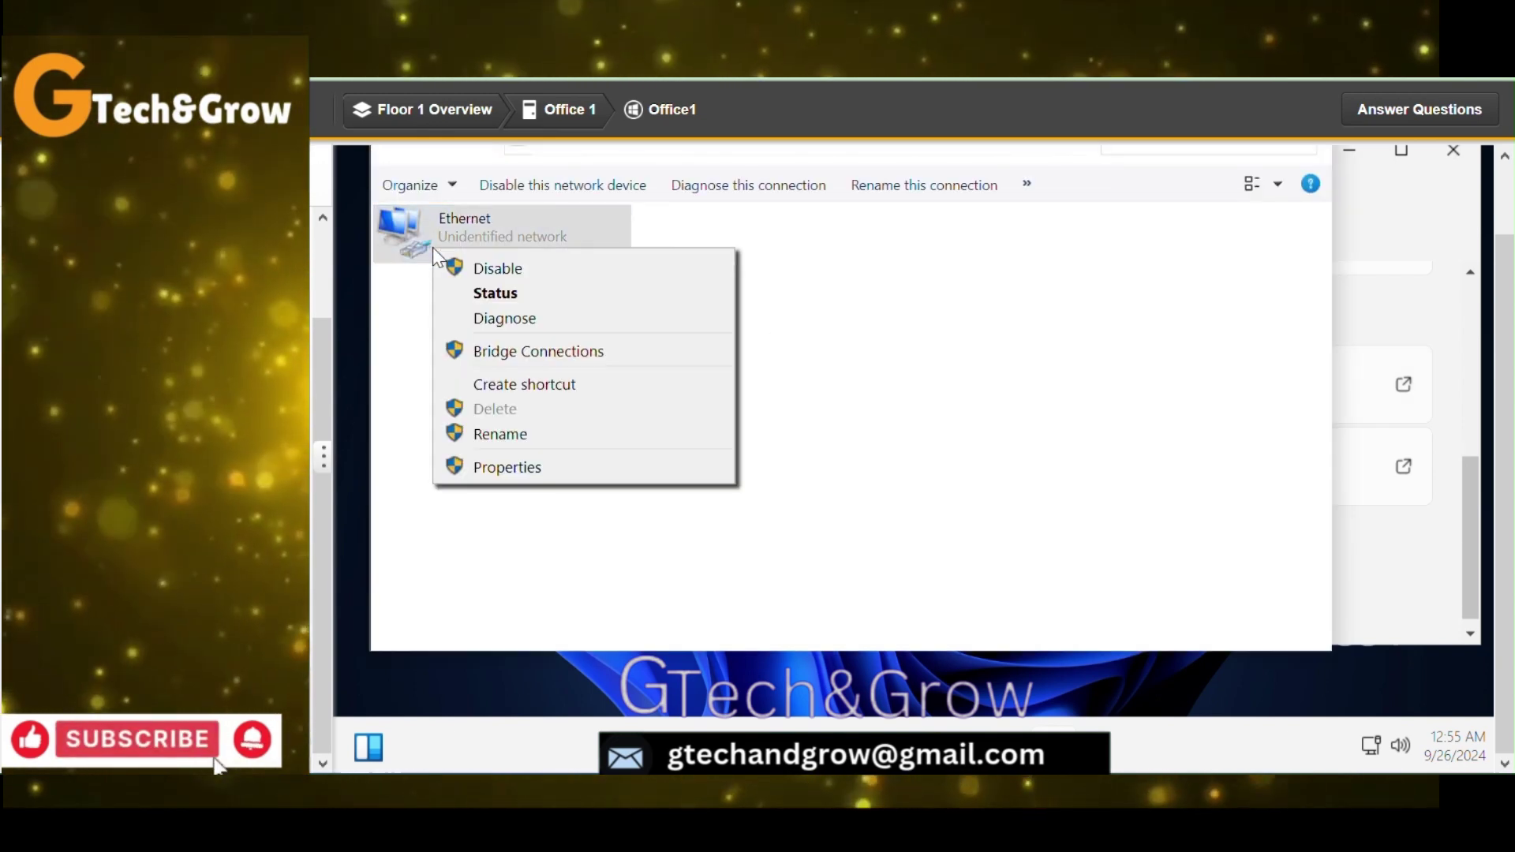
pyautogui.click(541, 465)
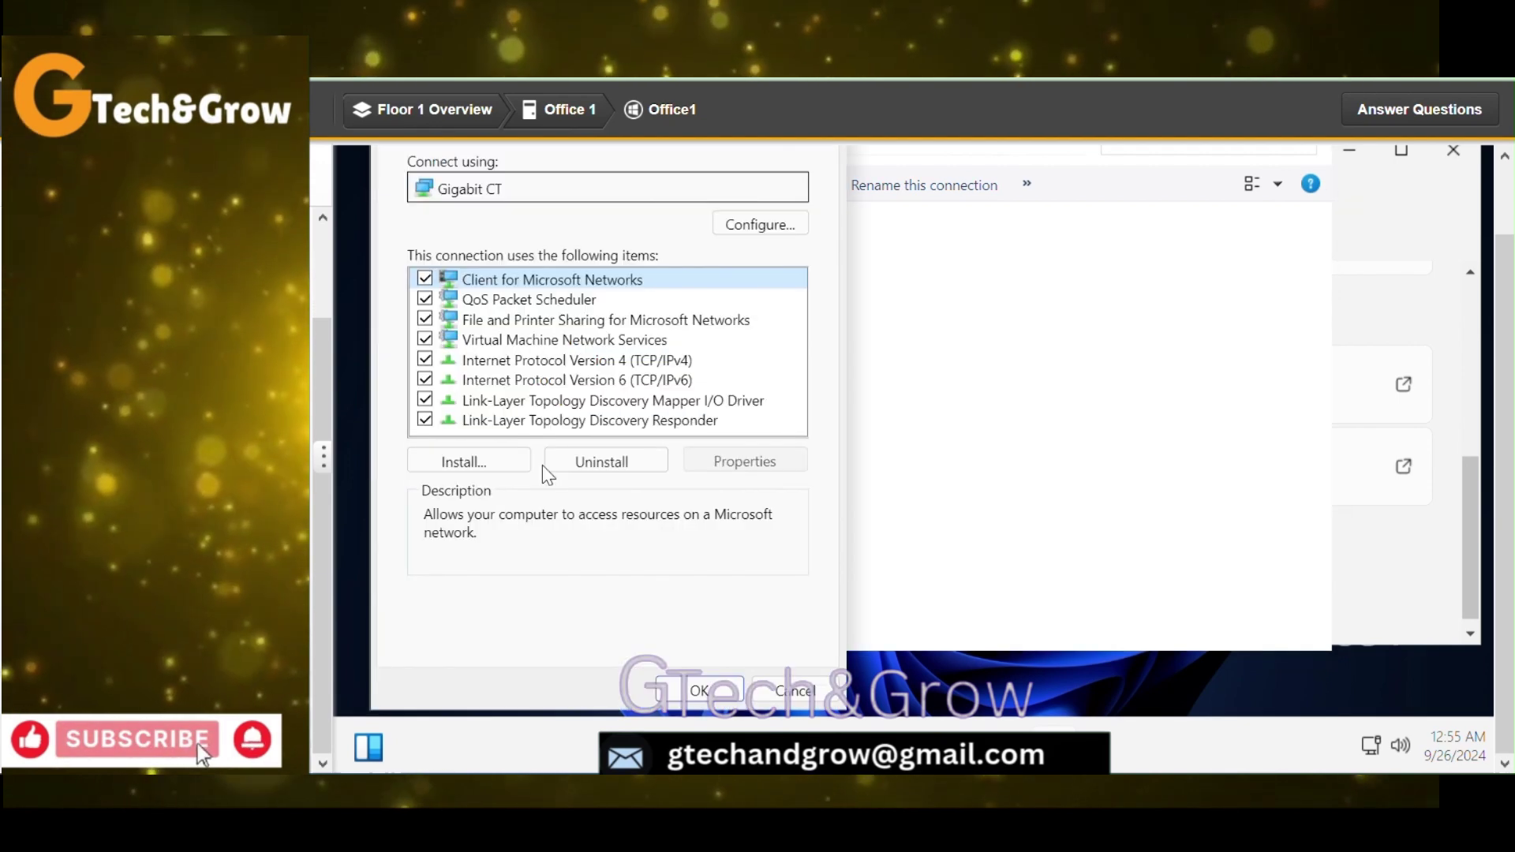
pyautogui.click(552, 363)
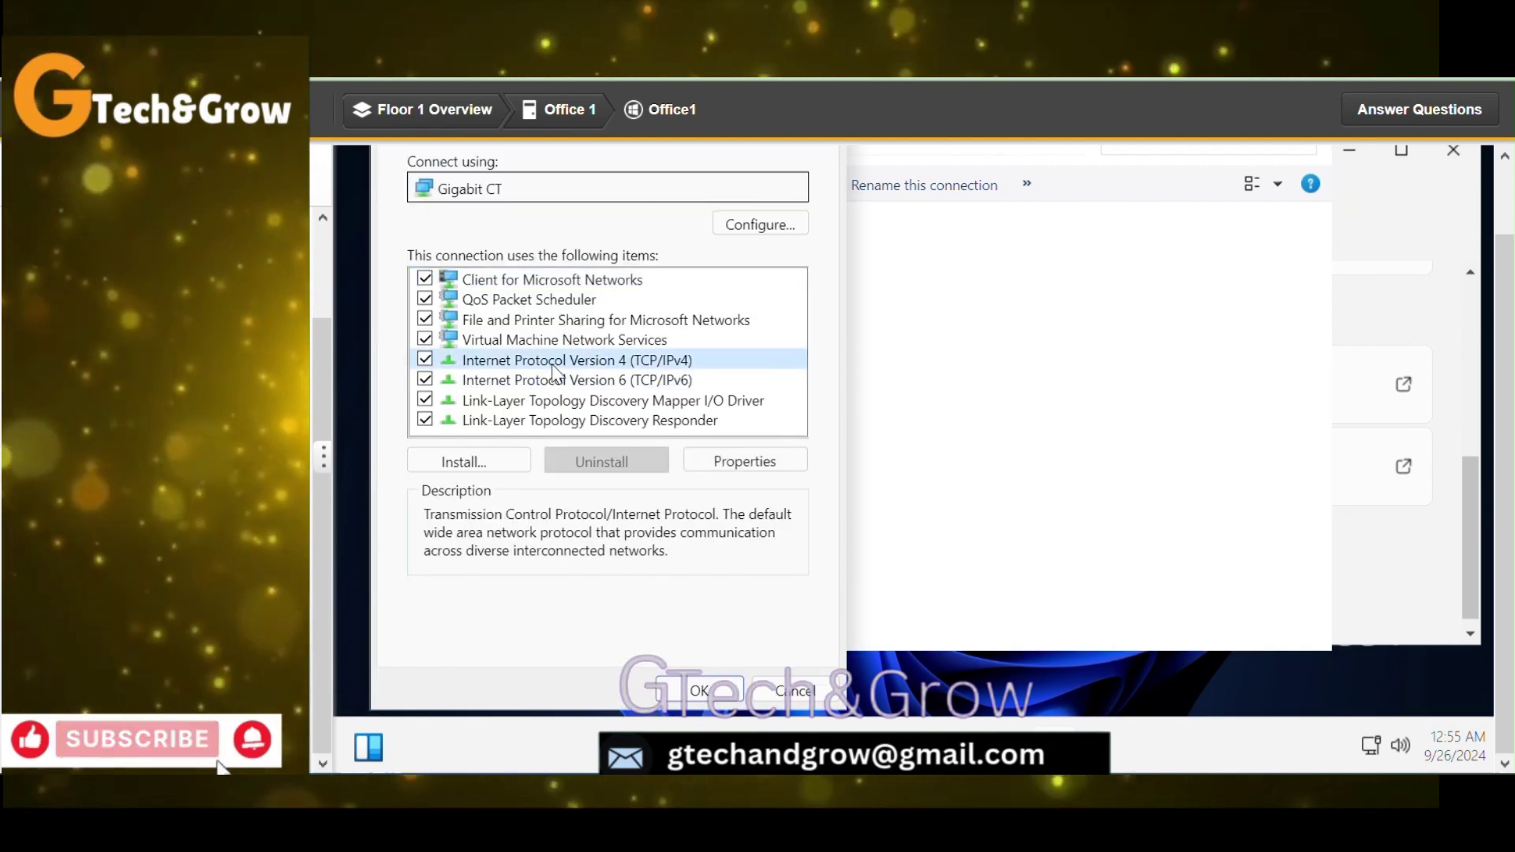
pyautogui.click(753, 462)
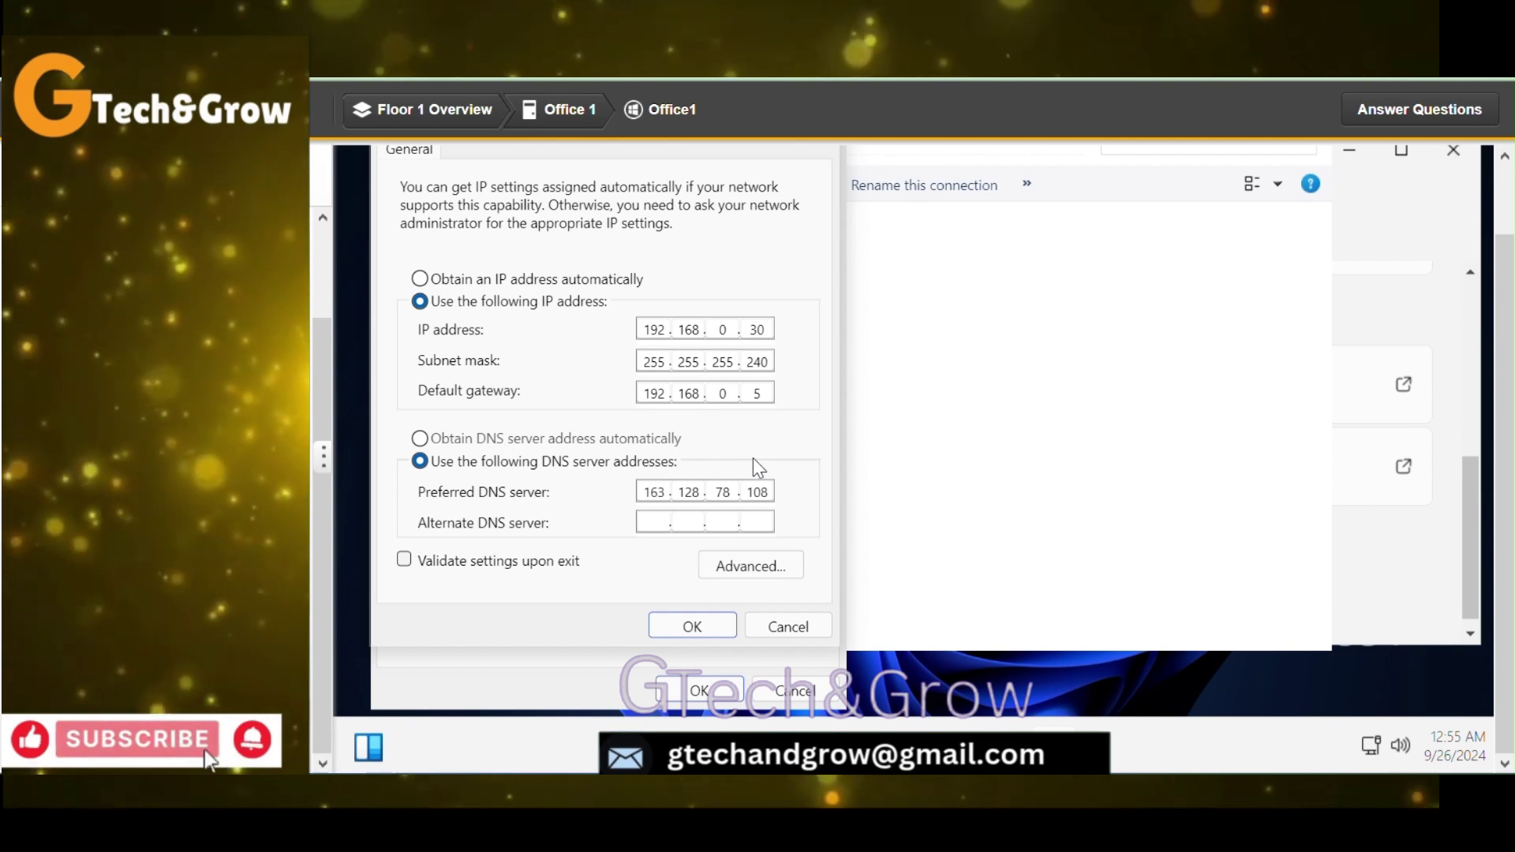
# Set IPv4 to obtain the IP and DNS server addresses automatically, then close the adapter windows
pyautogui.click(420, 279)
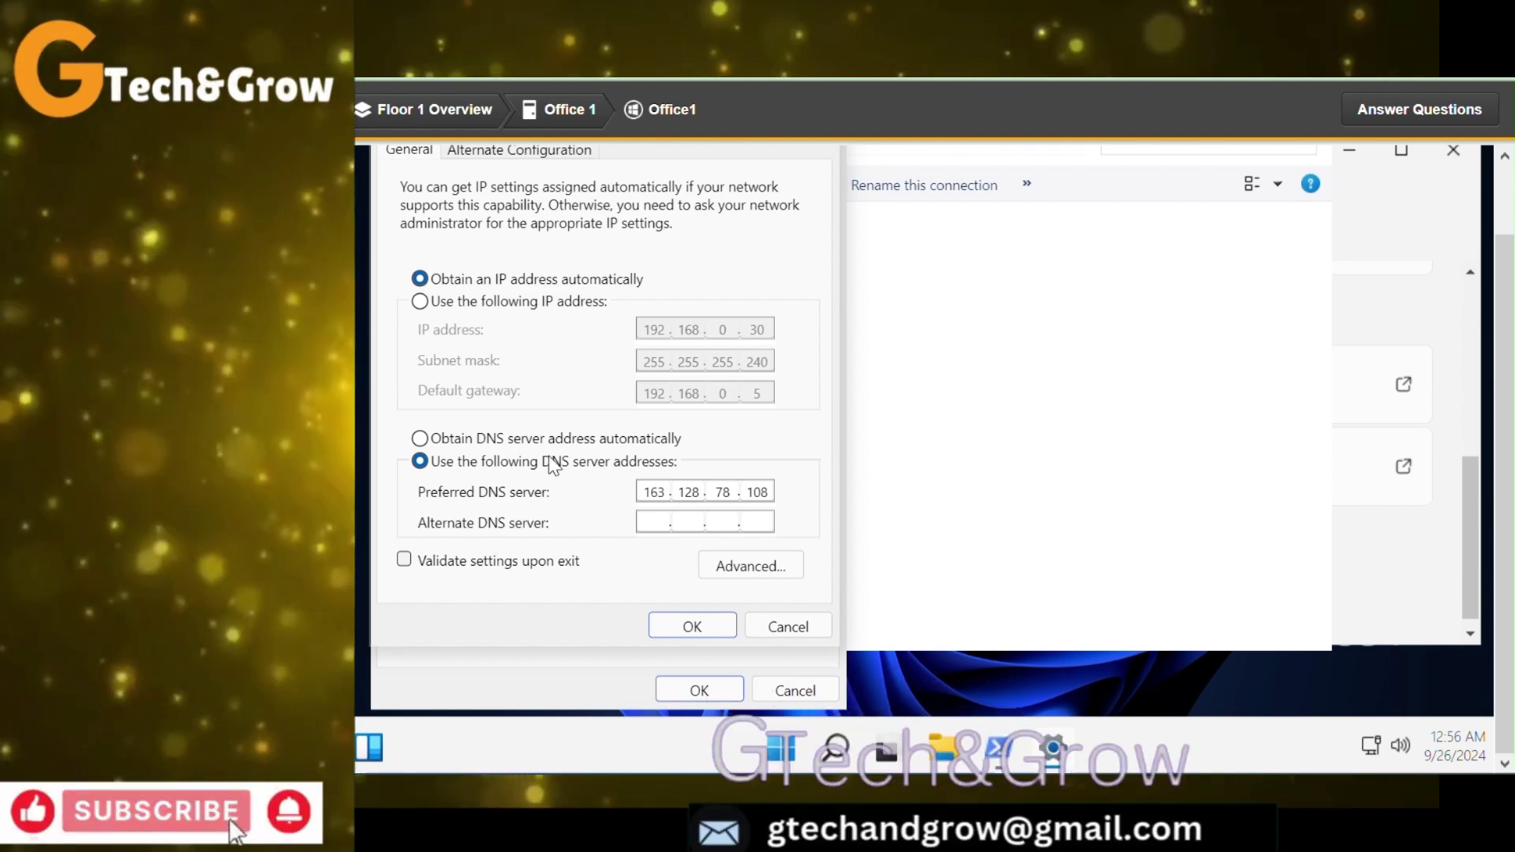
pyautogui.click(425, 442)
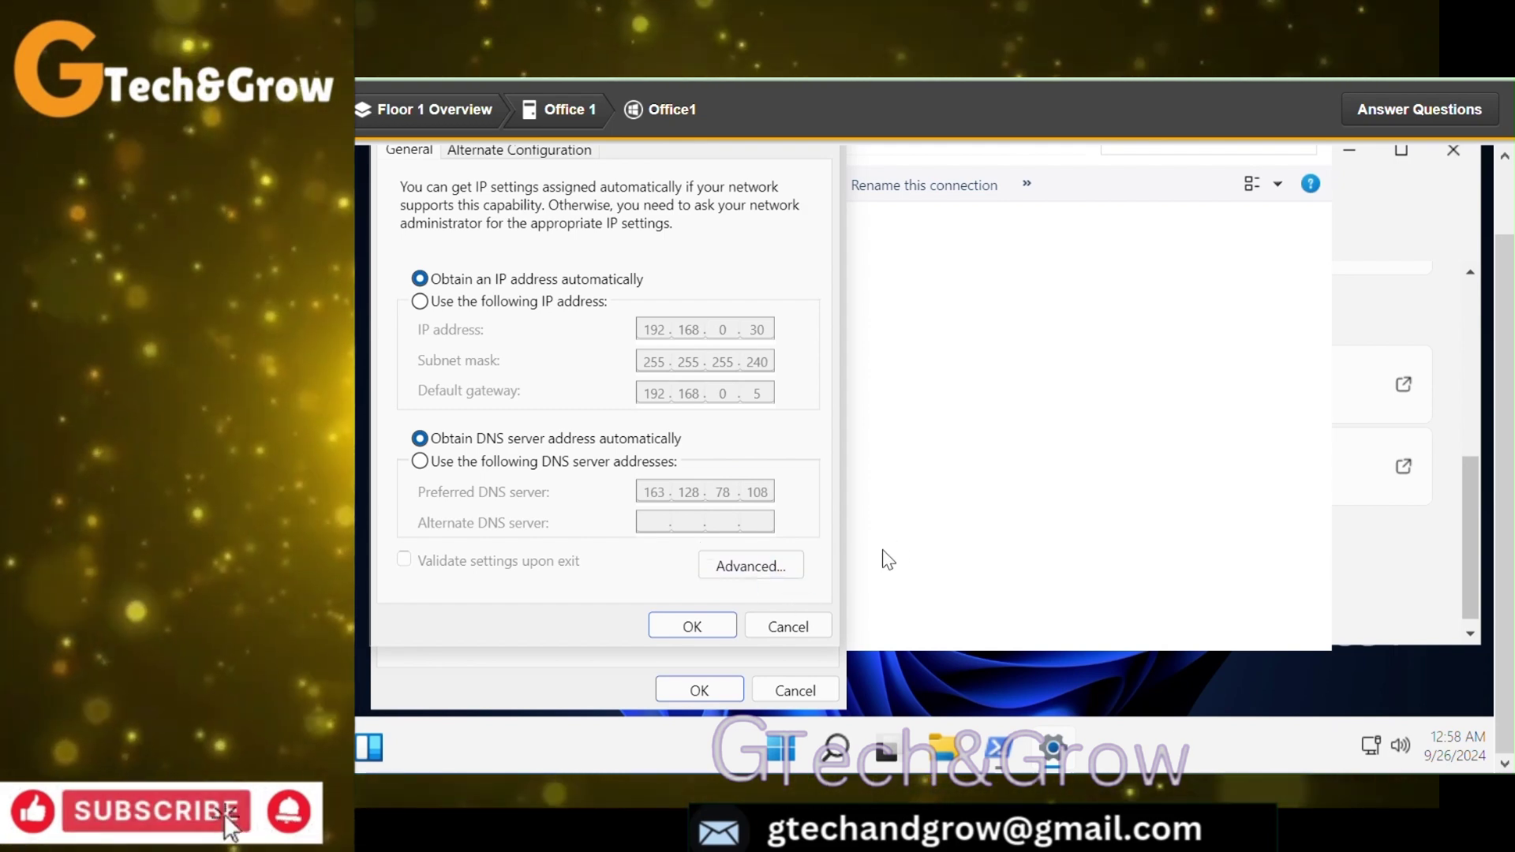
pyautogui.click(692, 626)
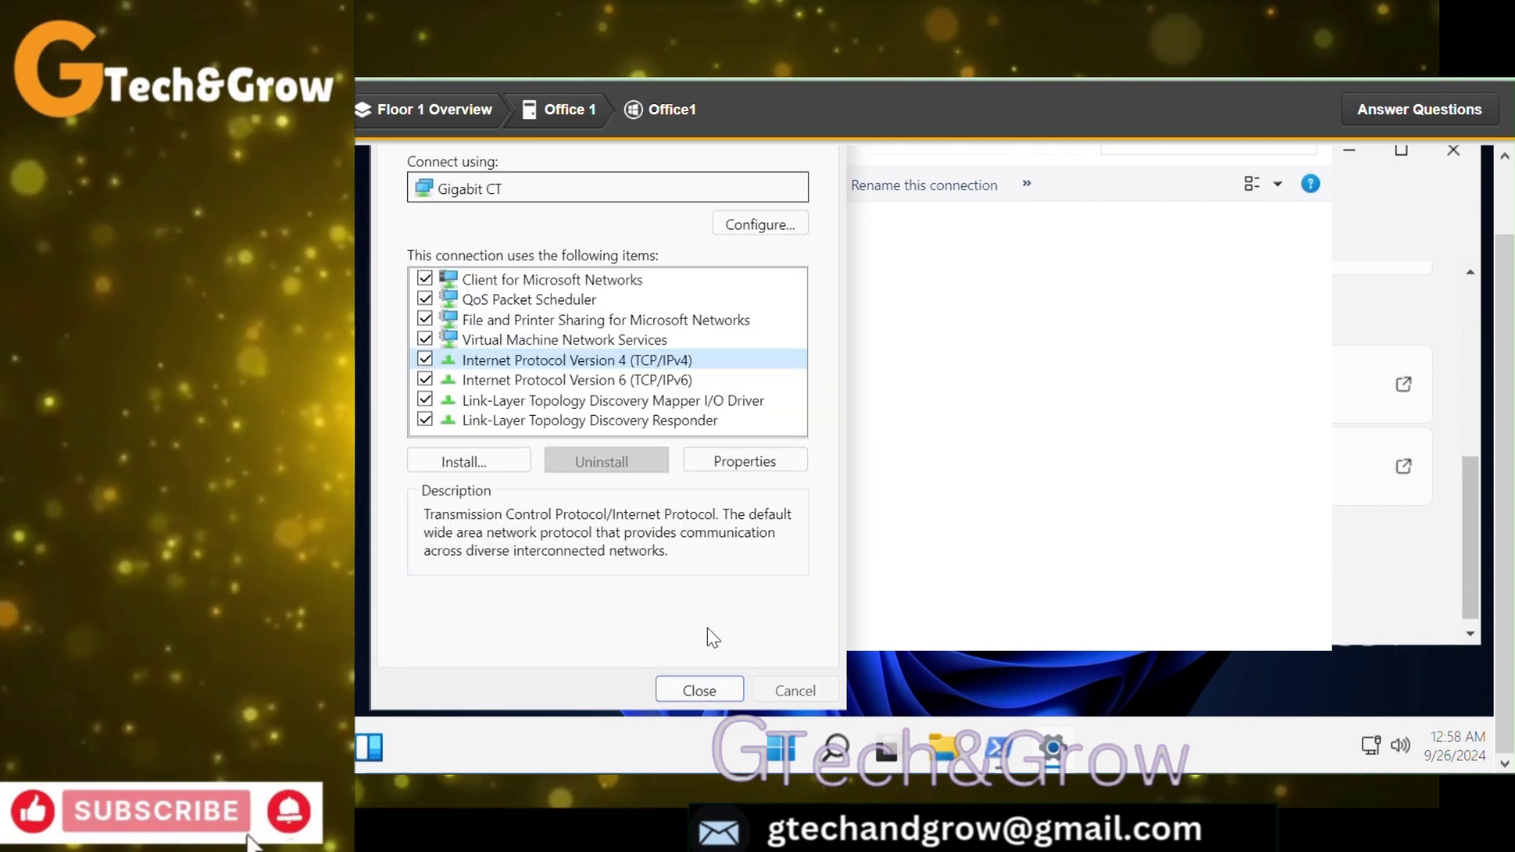
pyautogui.click(714, 685)
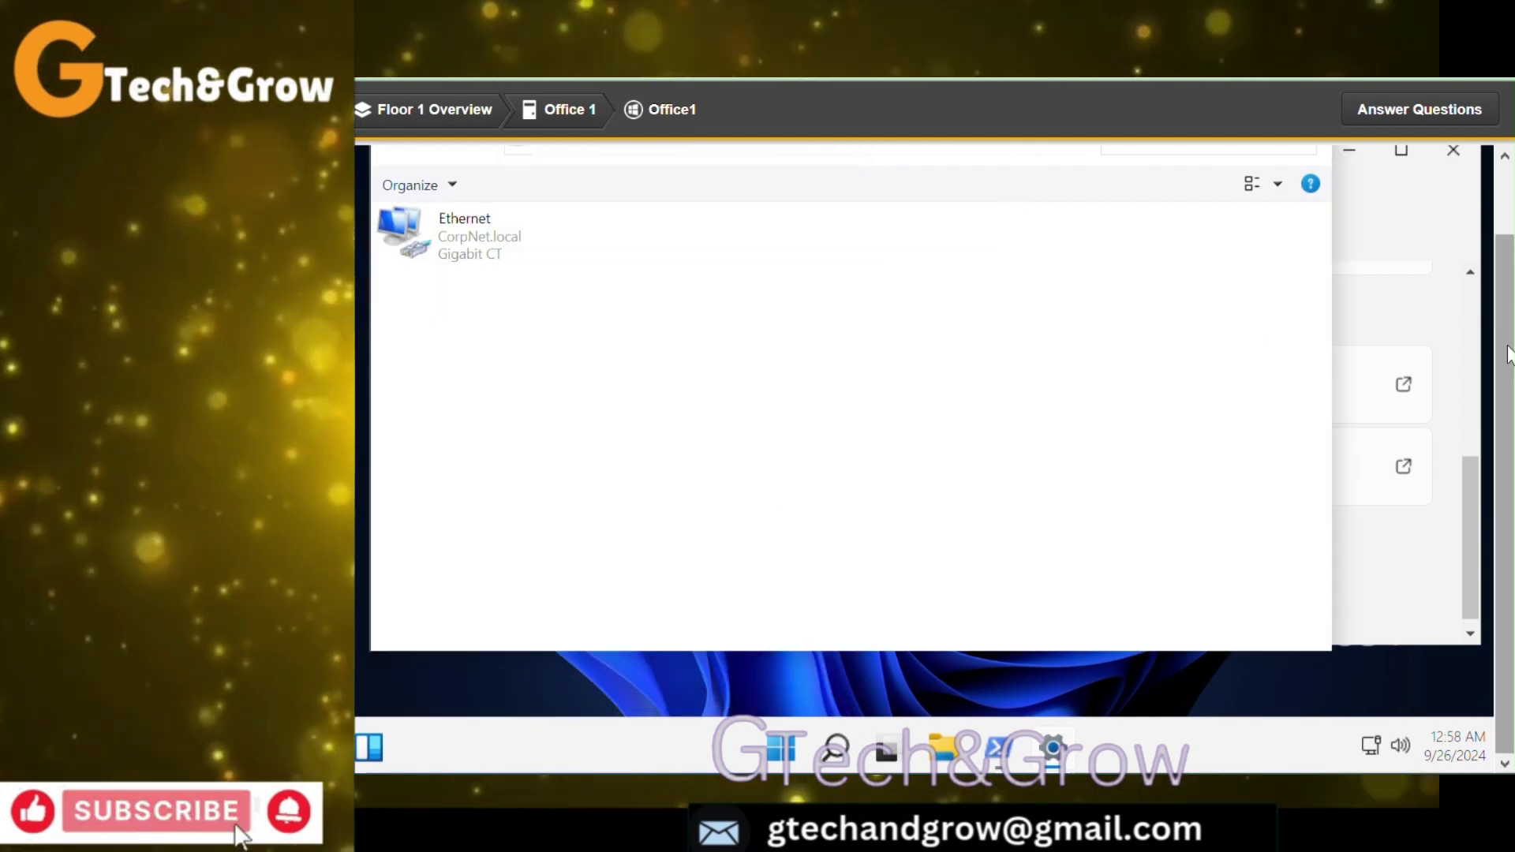
pyautogui.scroll(1, 1505, 359)
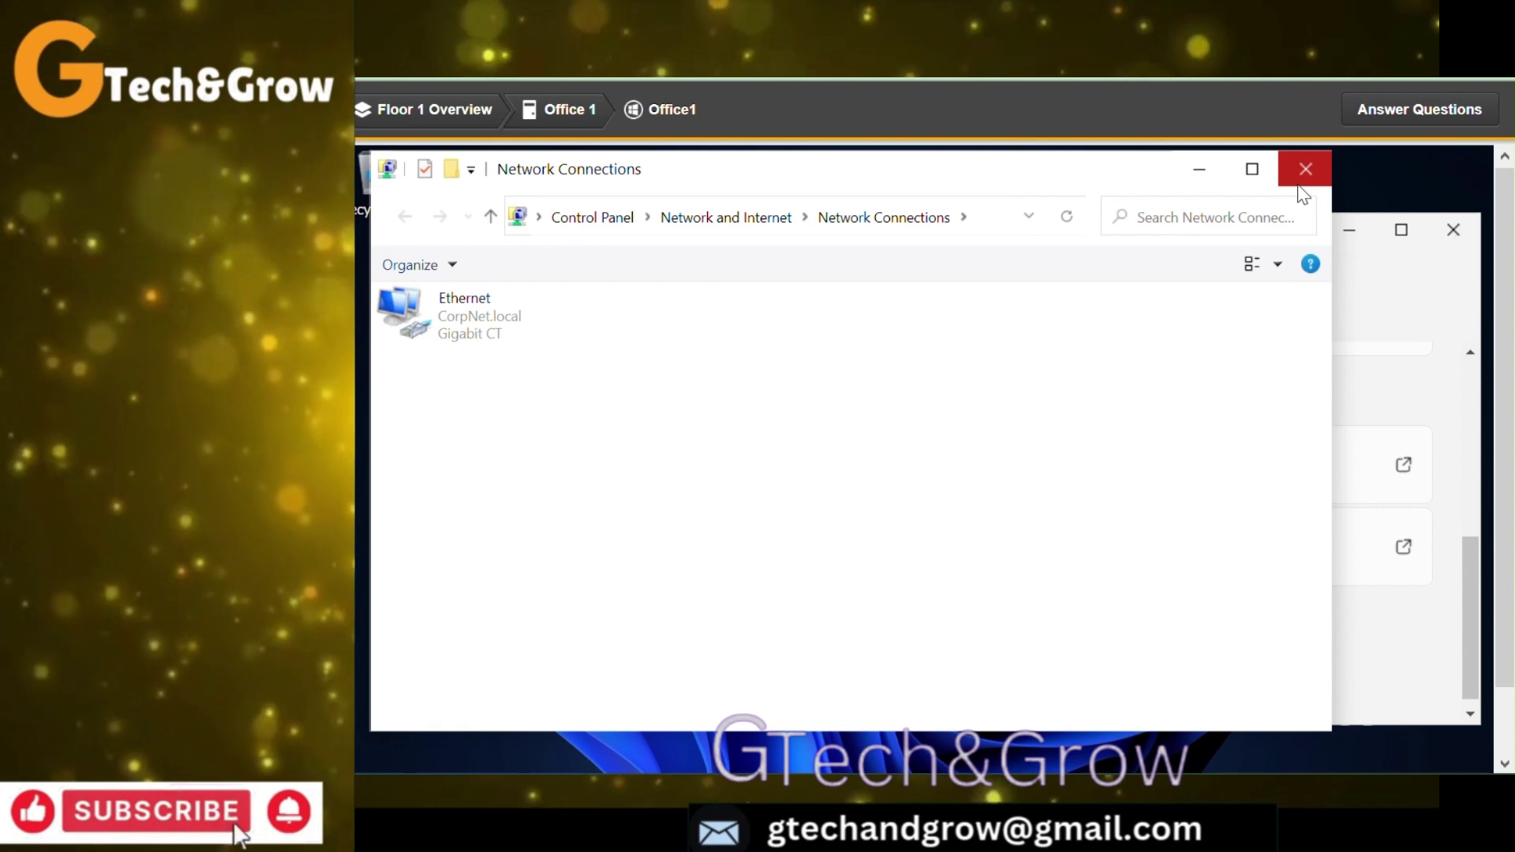
pyautogui.click(1298, 184)
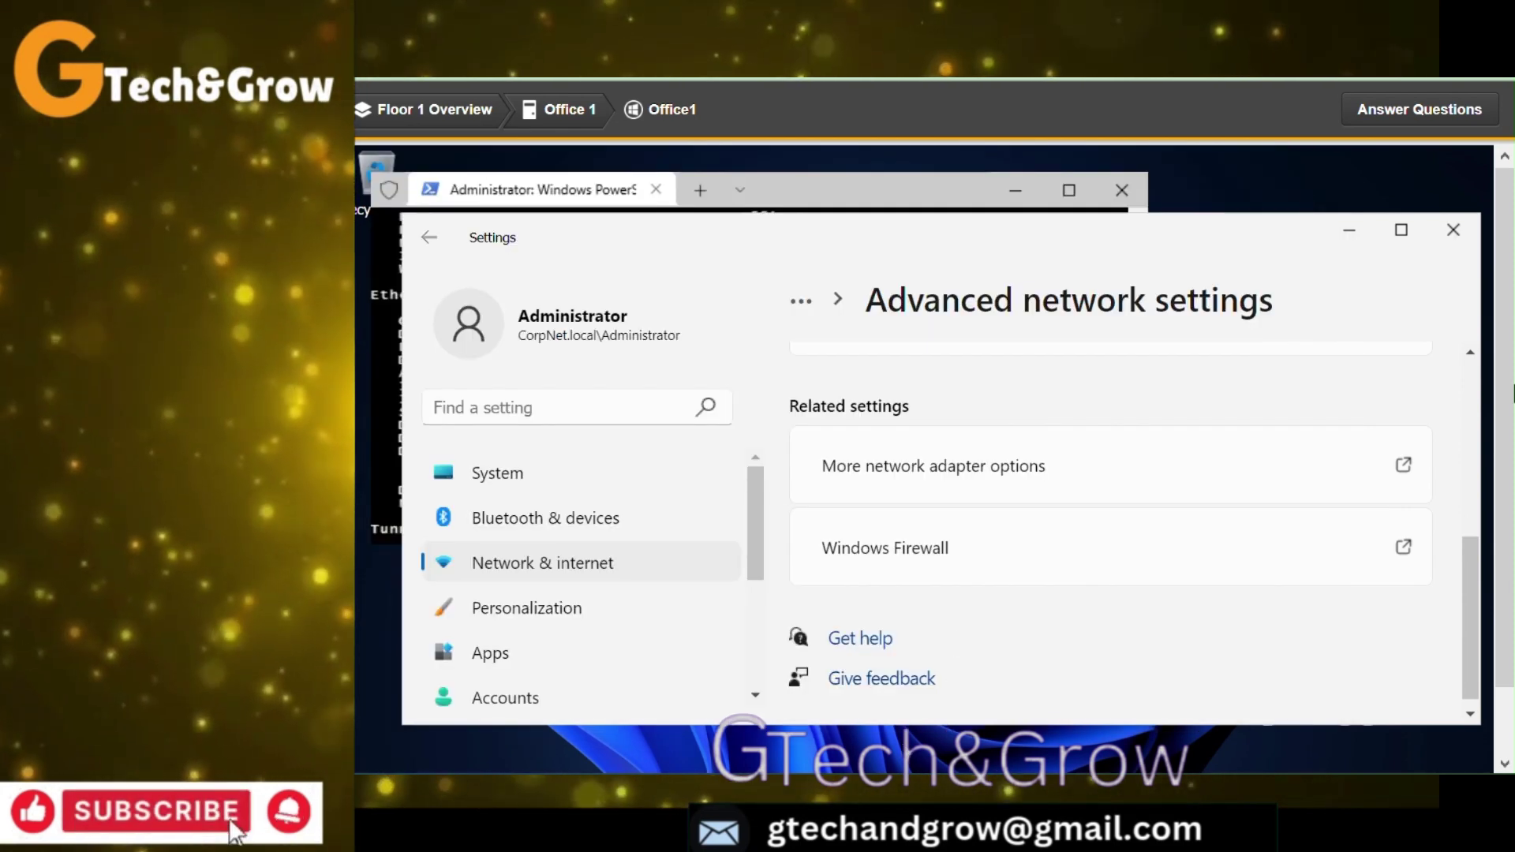
# Run ipconfig /renew in PowerShell, giving Ethernet 192.168.0.37 with gateway 192.168.0.5
pyautogui.scroll(-1, 1127, 700)
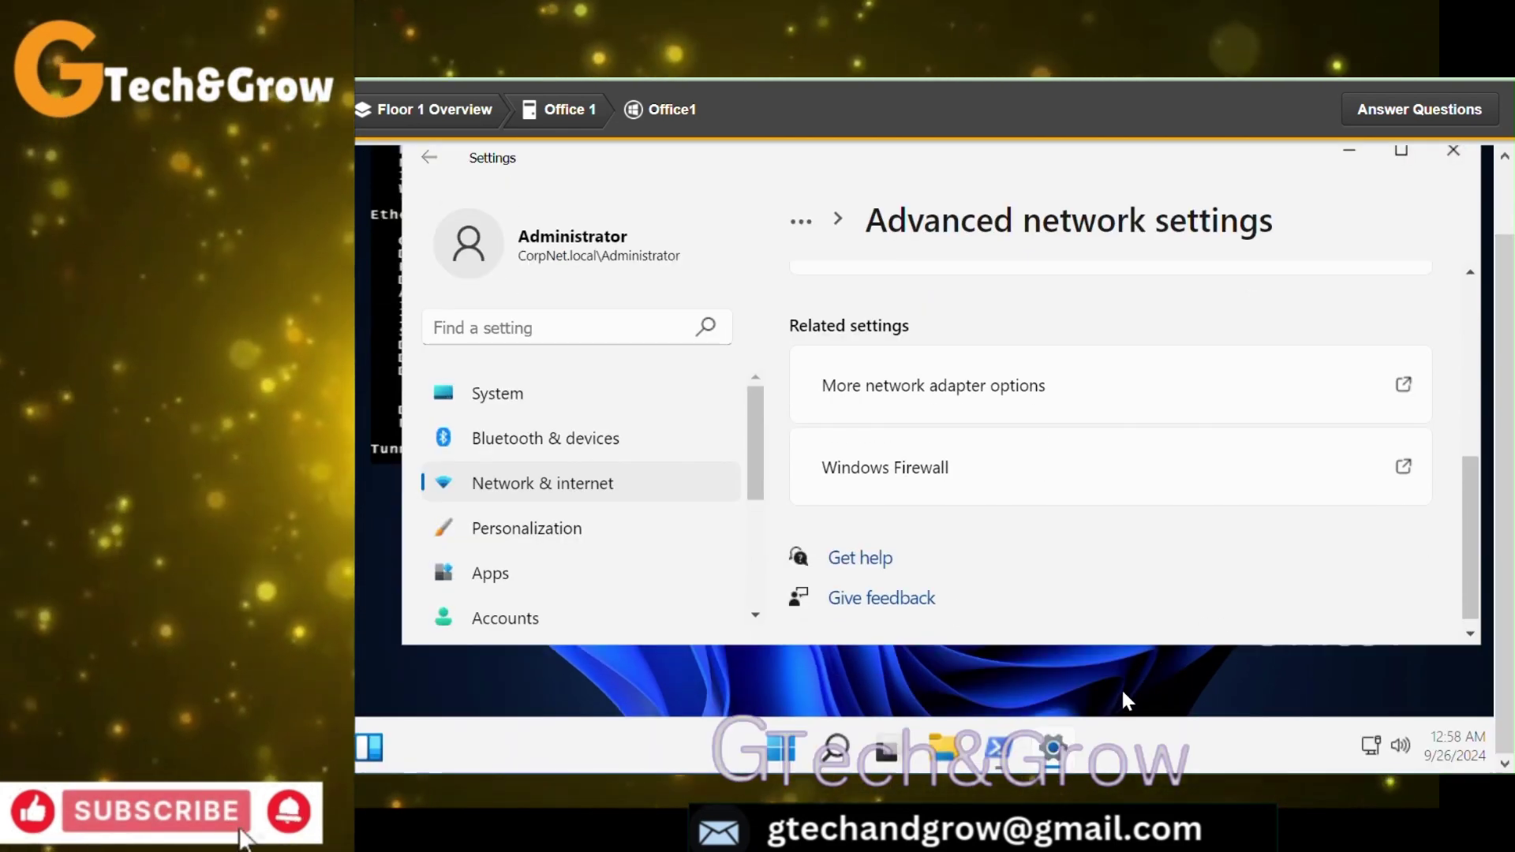
pyautogui.moveTo(999, 755)
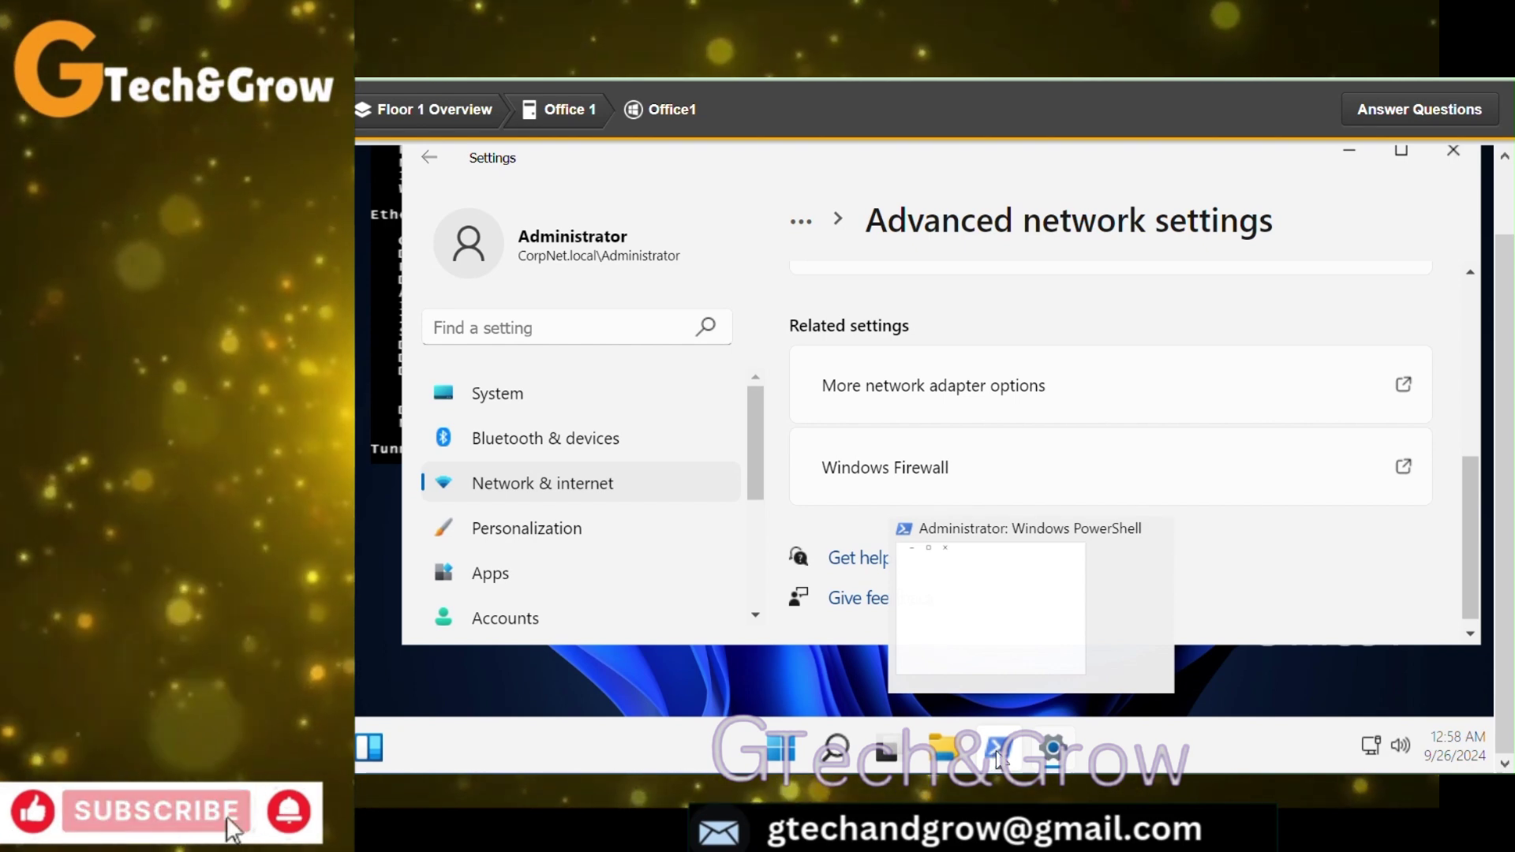
pyautogui.click(999, 755)
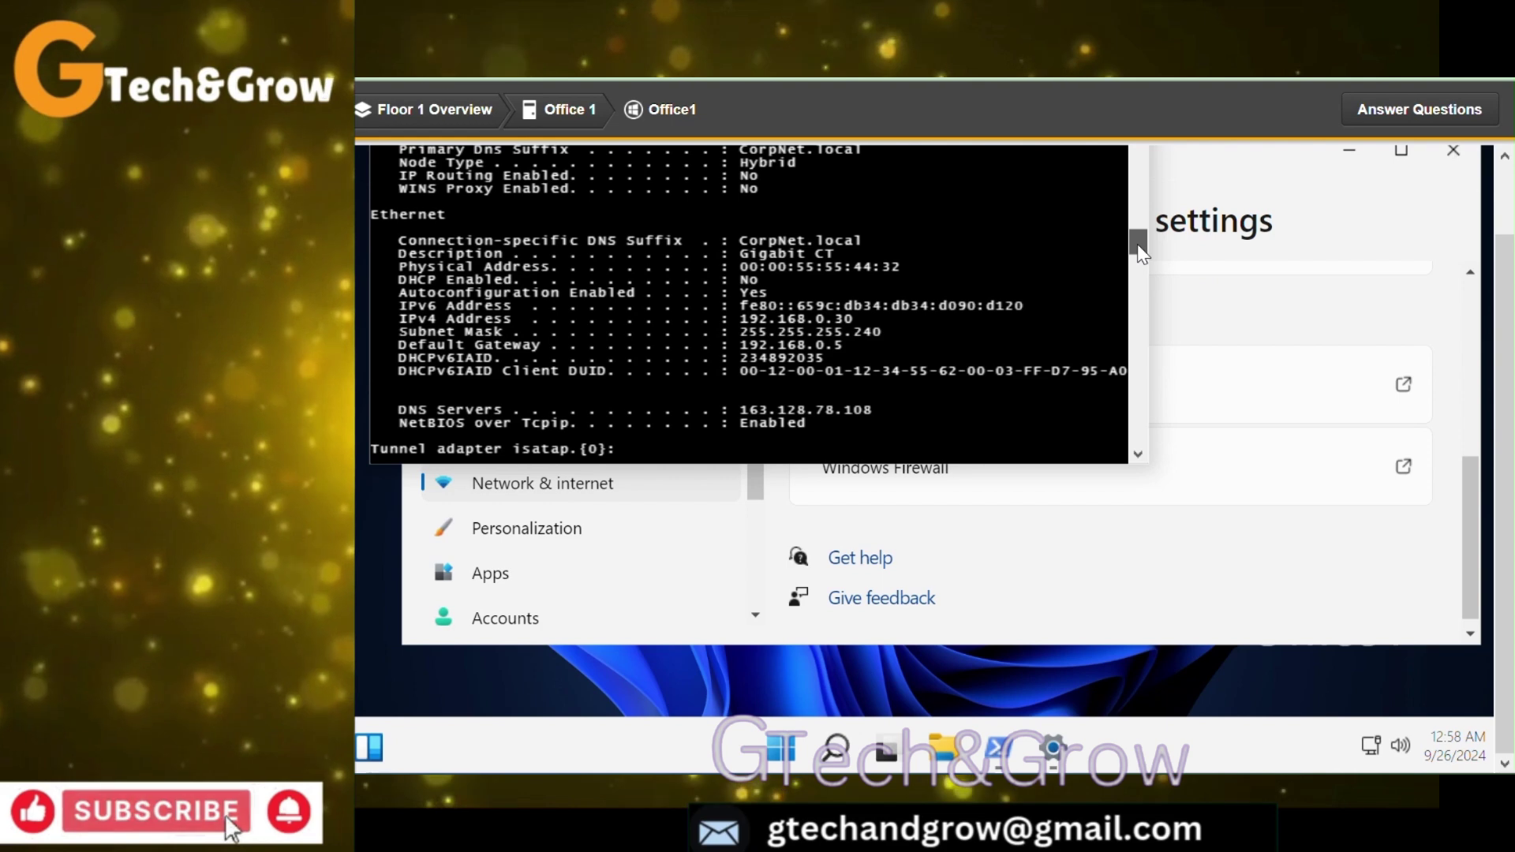
pyautogui.moveTo(1139, 251); pyautogui.dragTo(1136, 272)
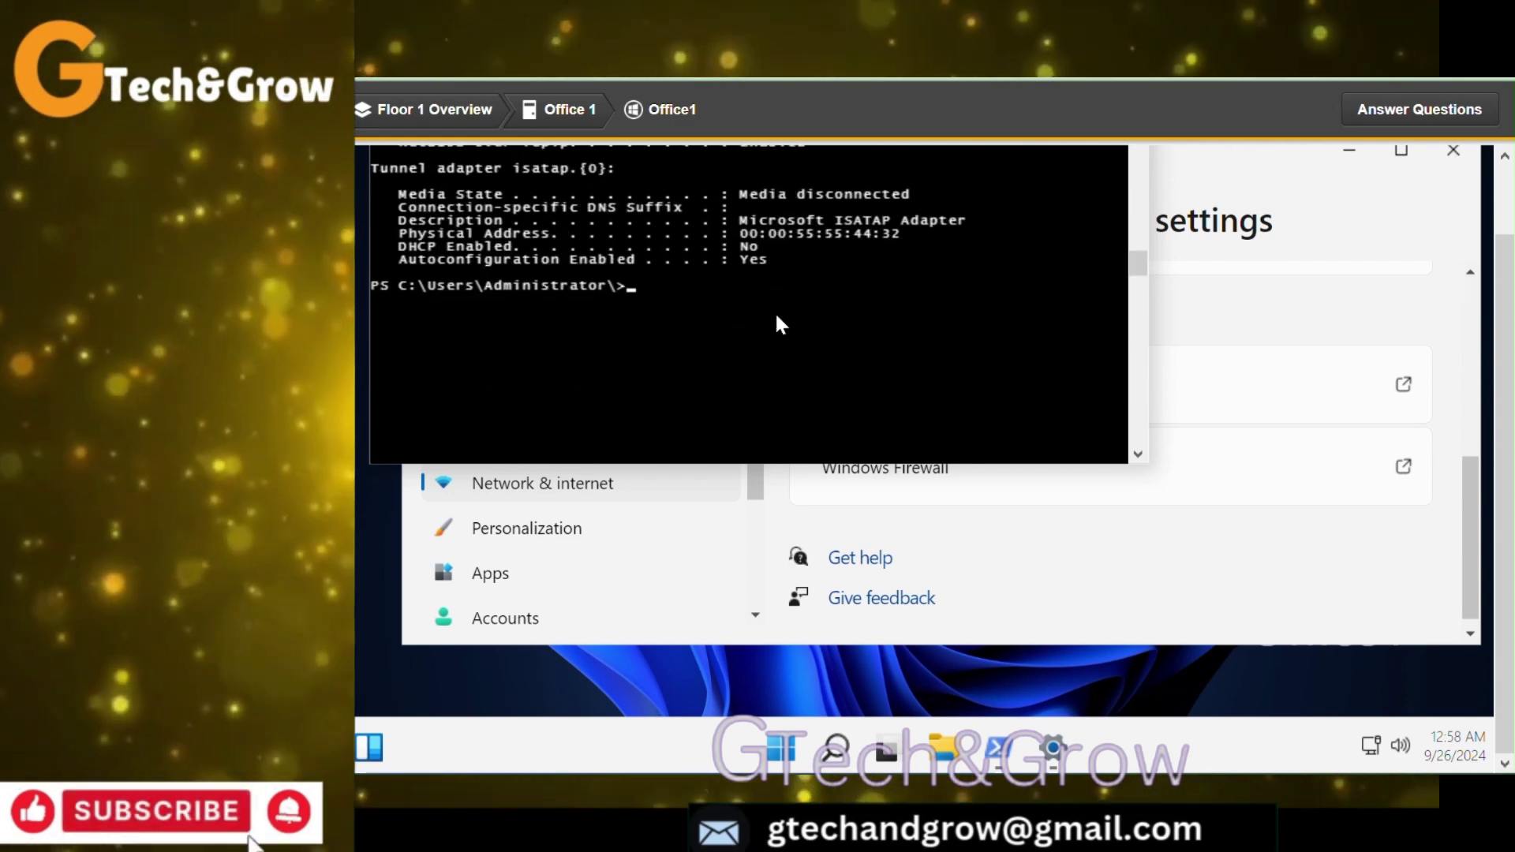
pyautogui.write('ip')
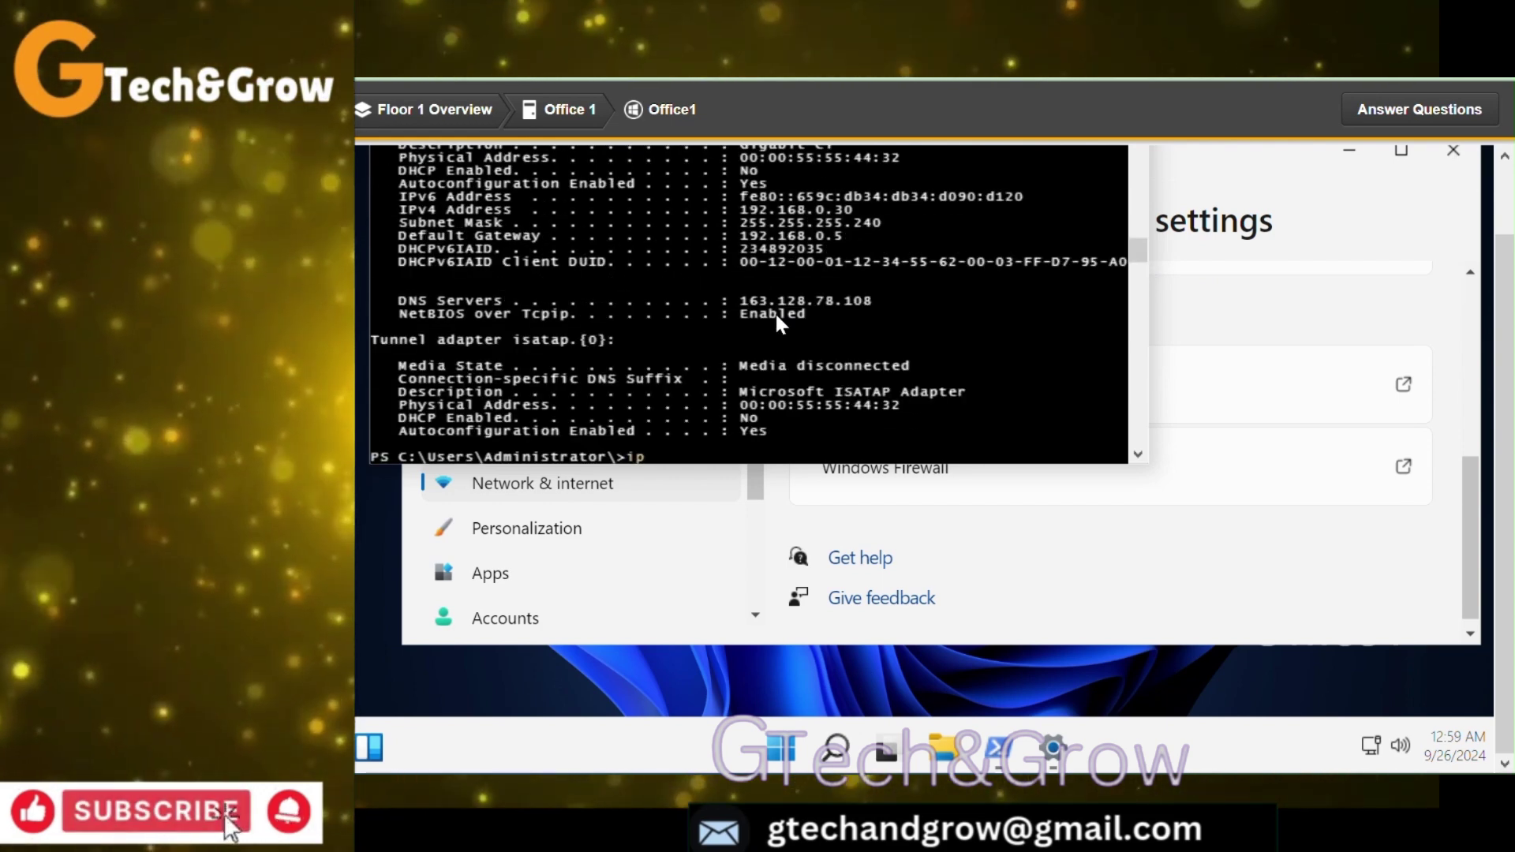
pyautogui.write('confi')
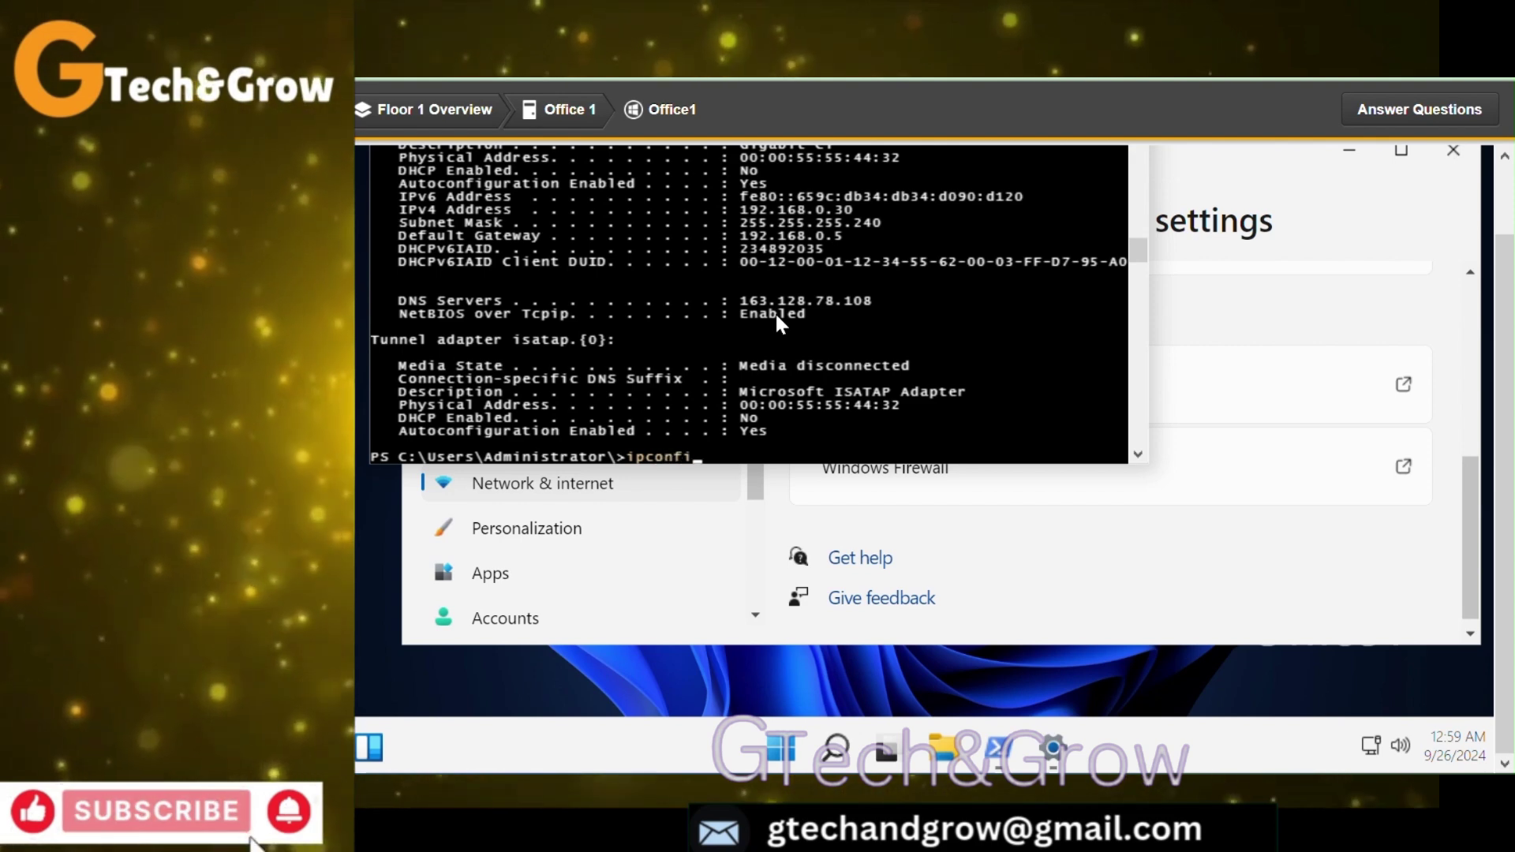
pyautogui.write('g')
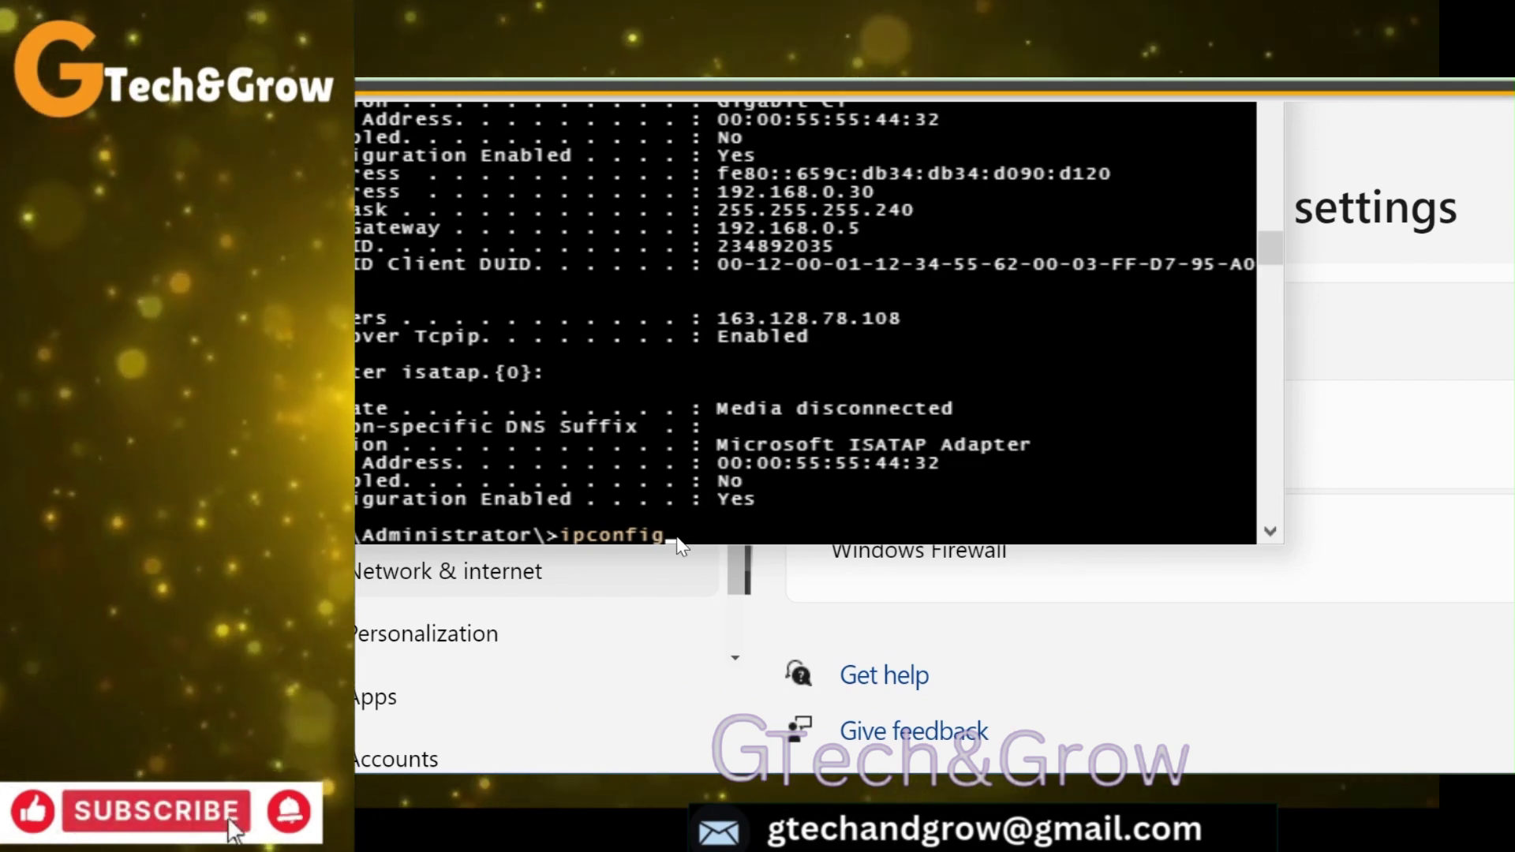
pyautogui.write('/r')
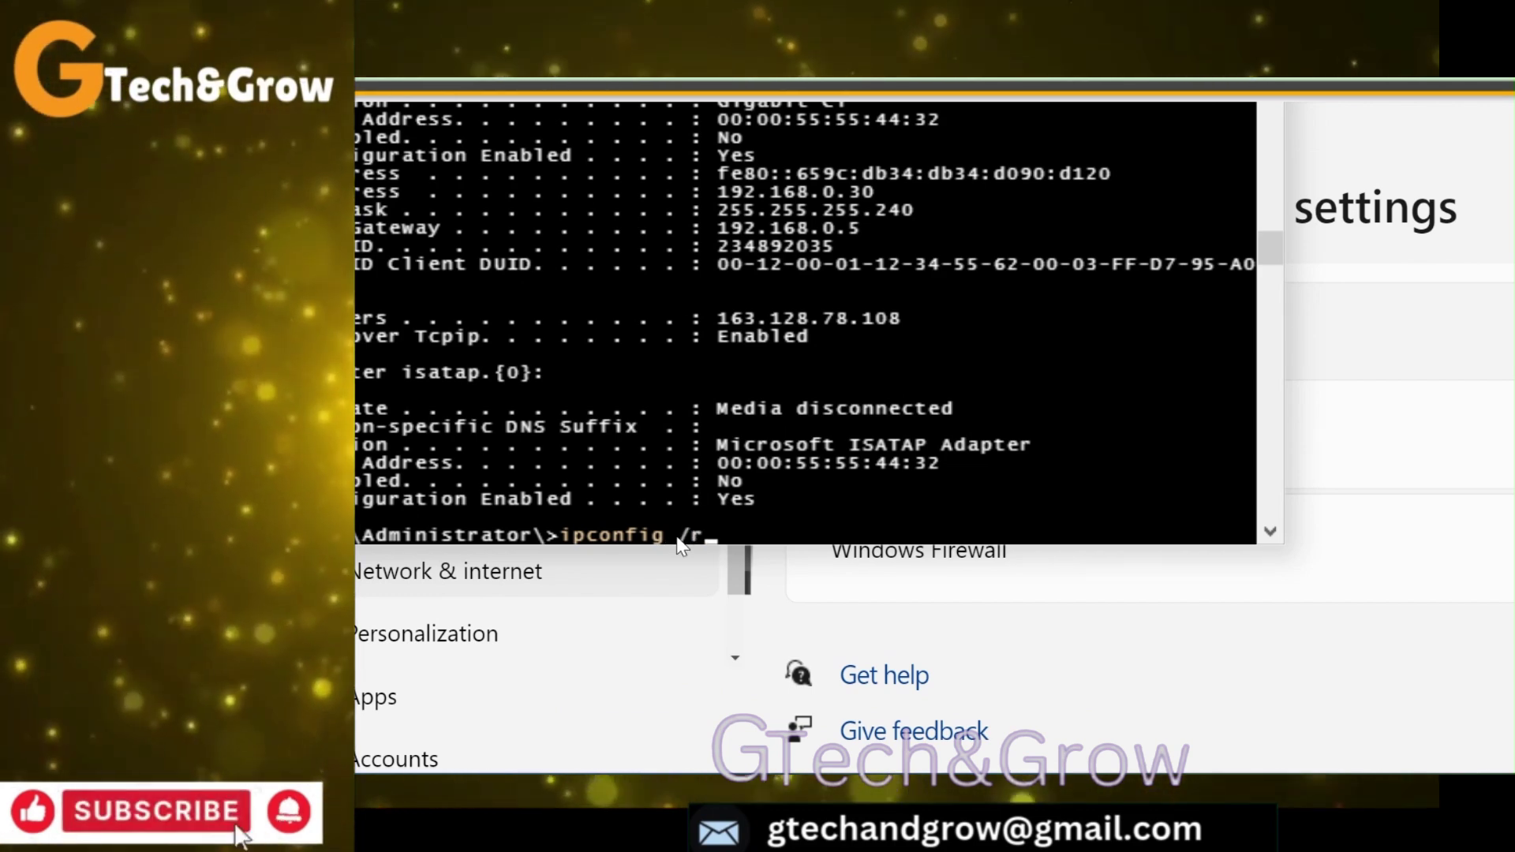
pyautogui.write('enew')
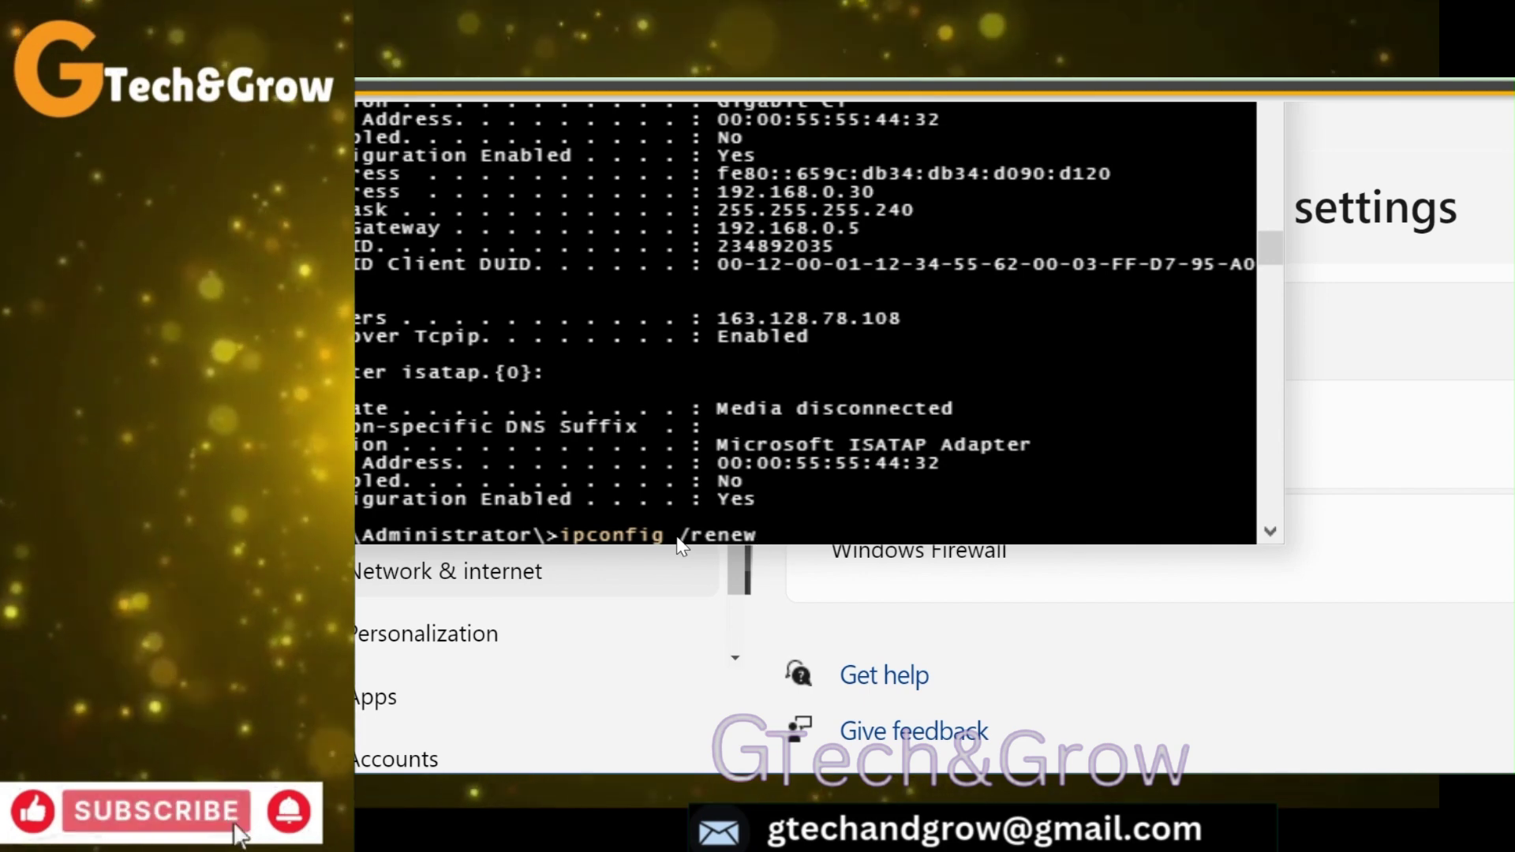
pyautogui.press('Return')
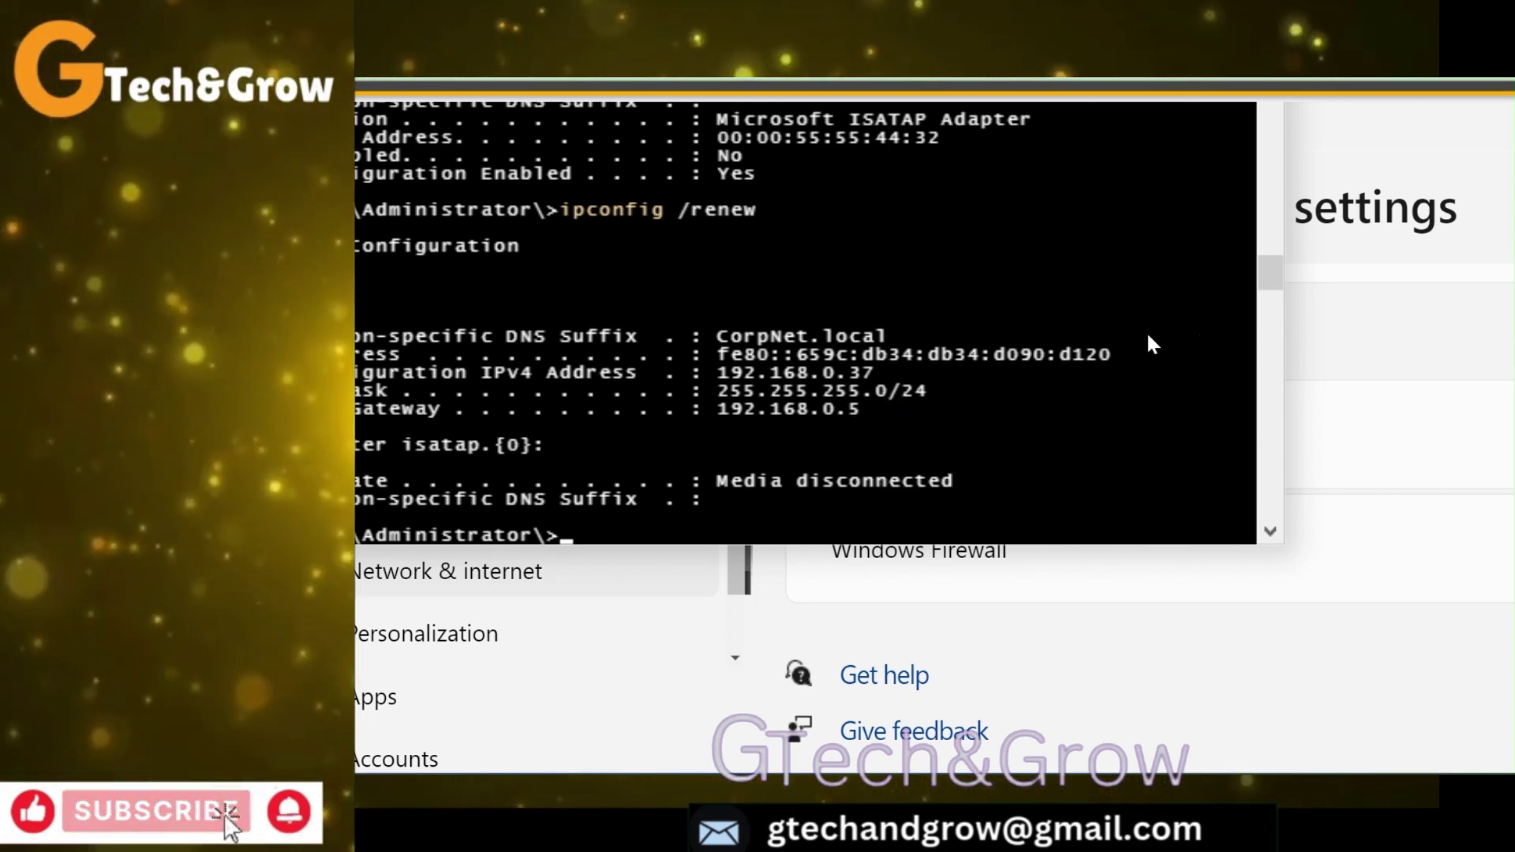
pyautogui.moveTo(1271, 277); pyautogui.dragTo(1272, 281)
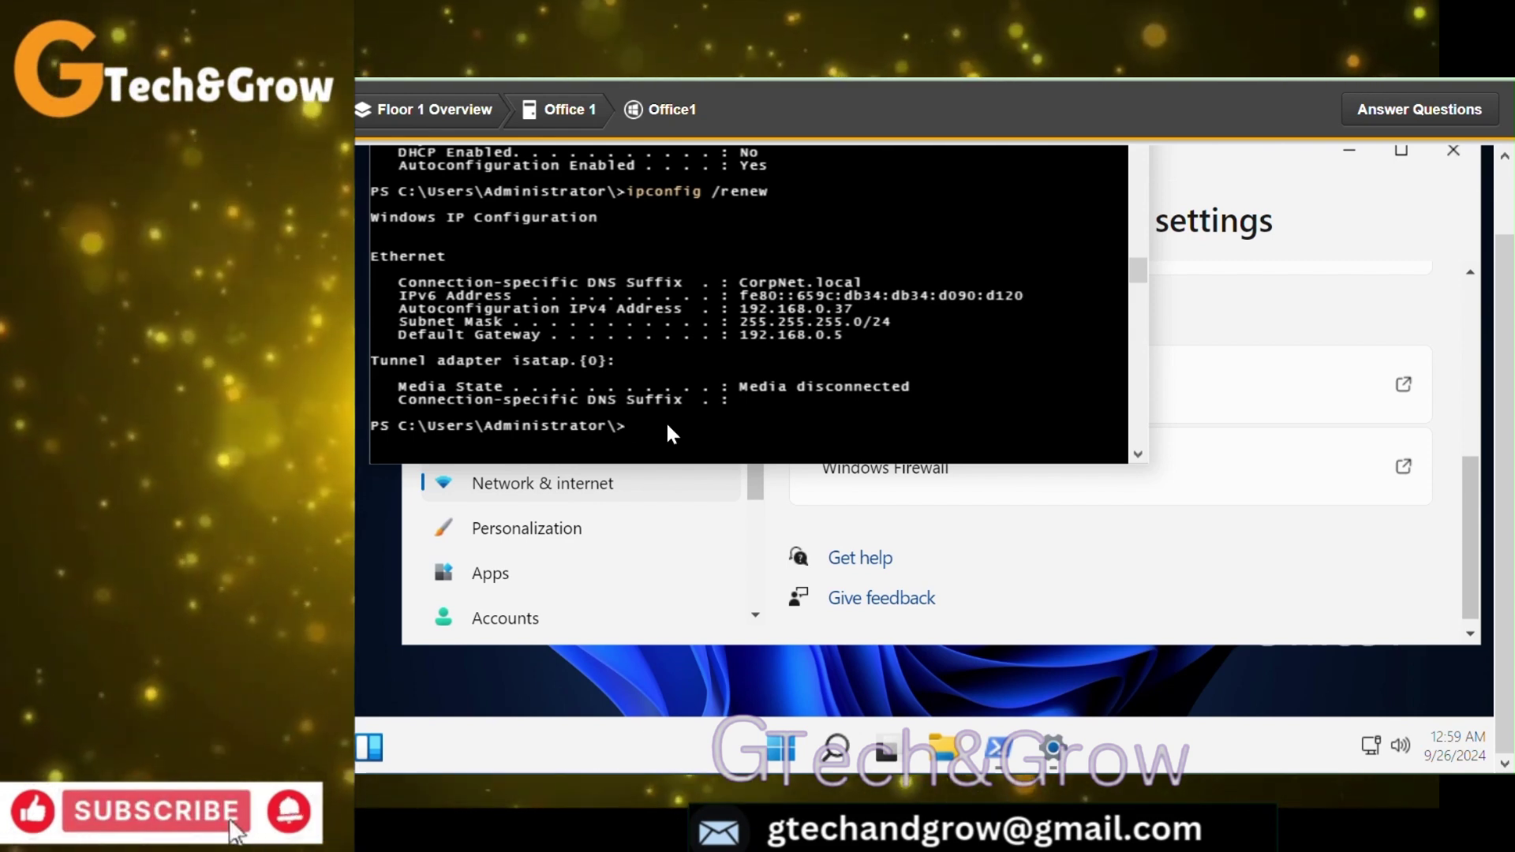
# Ping 192.168.0.10, 192.168.0.30, 192.168.0.33 and 198.28.2.254 from Office1's PowerShell
pyautogui.write('ip')
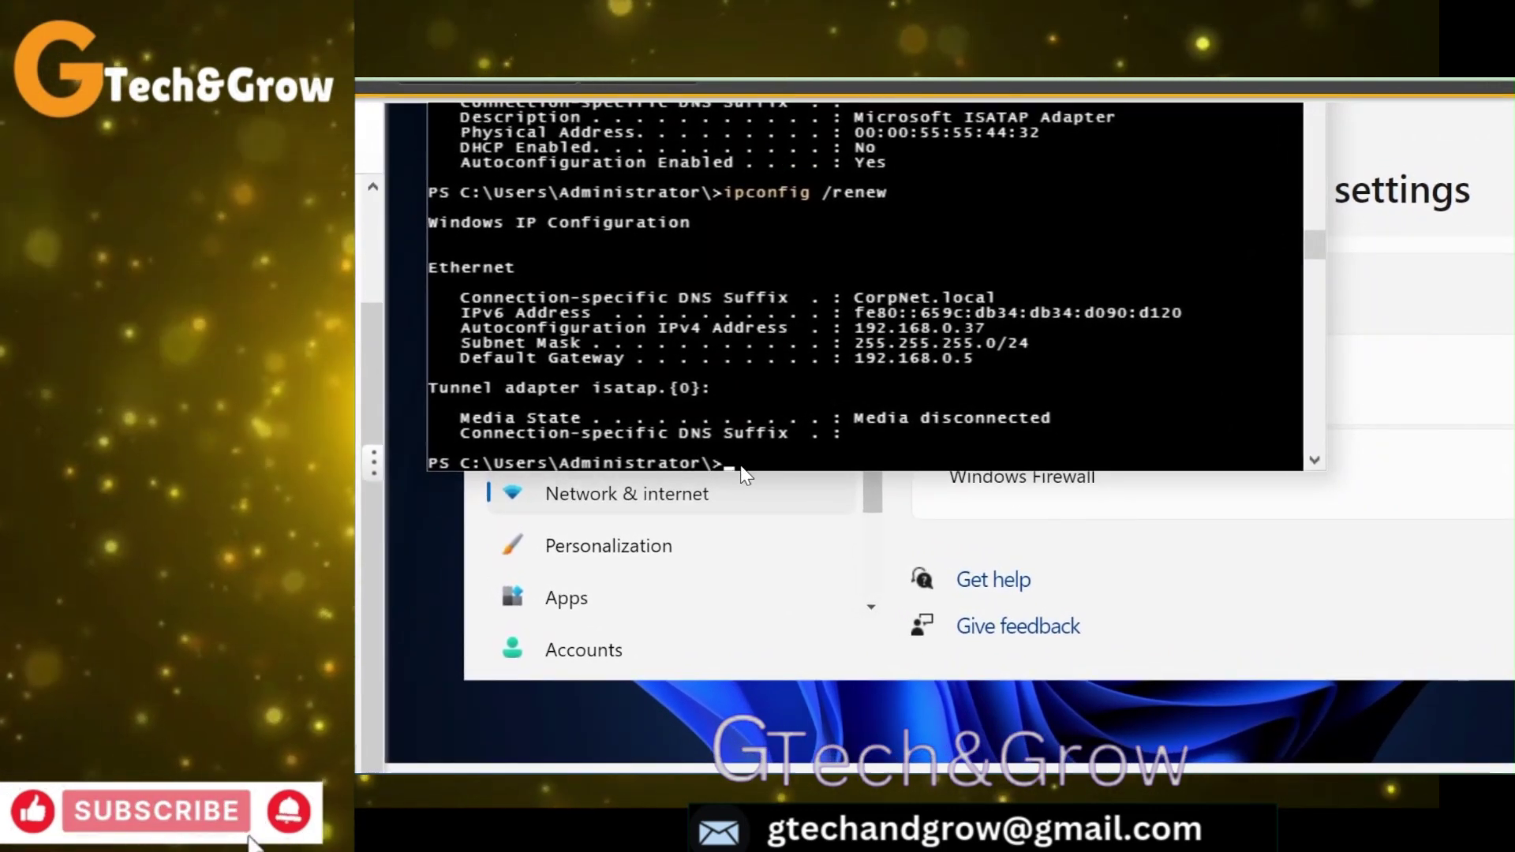
pyautogui.write('ping 1')
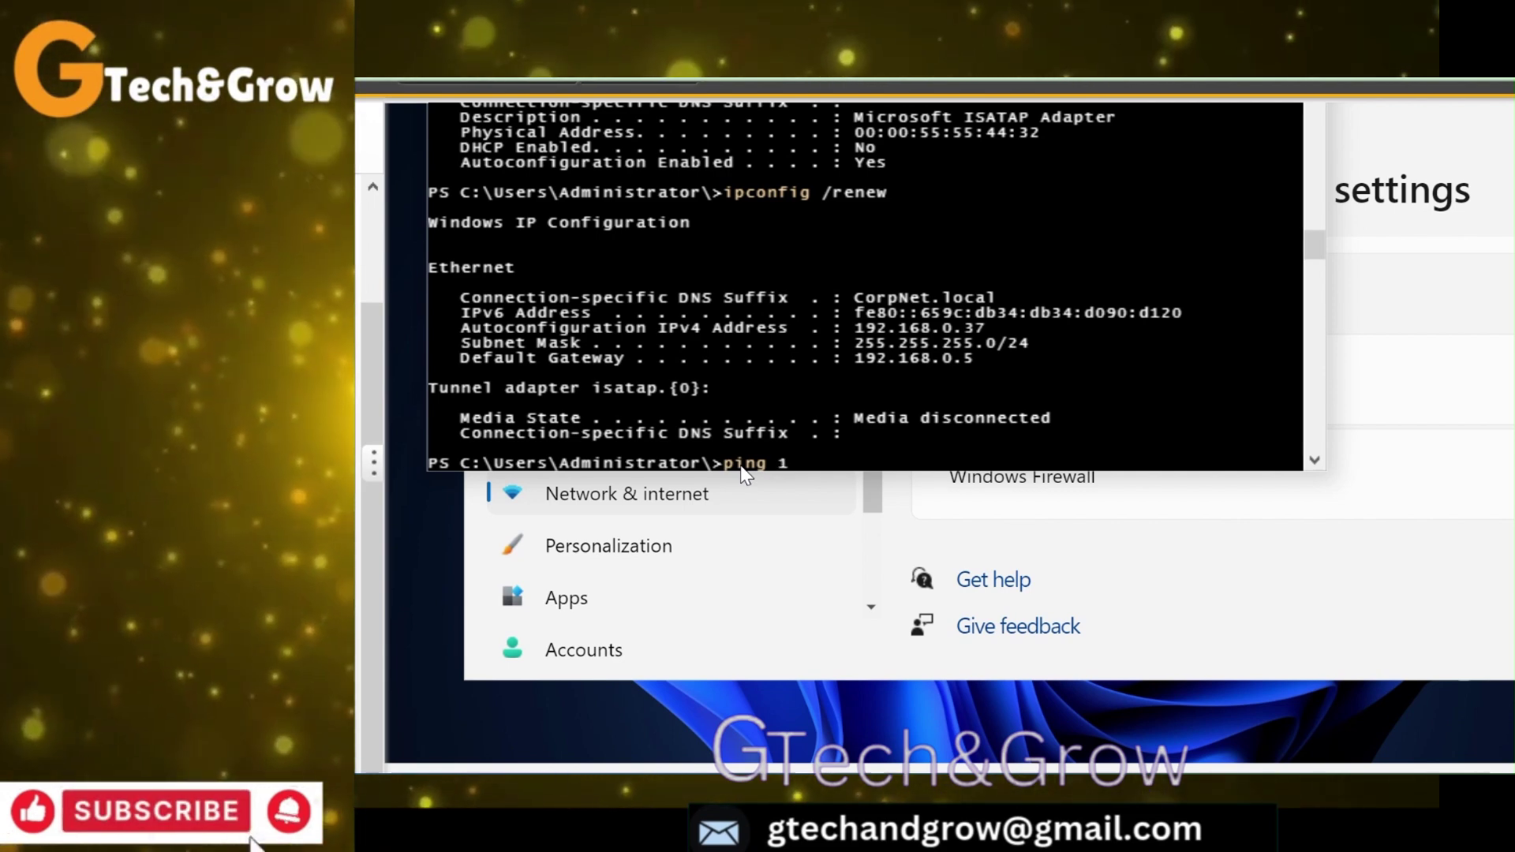
pyautogui.write('9')
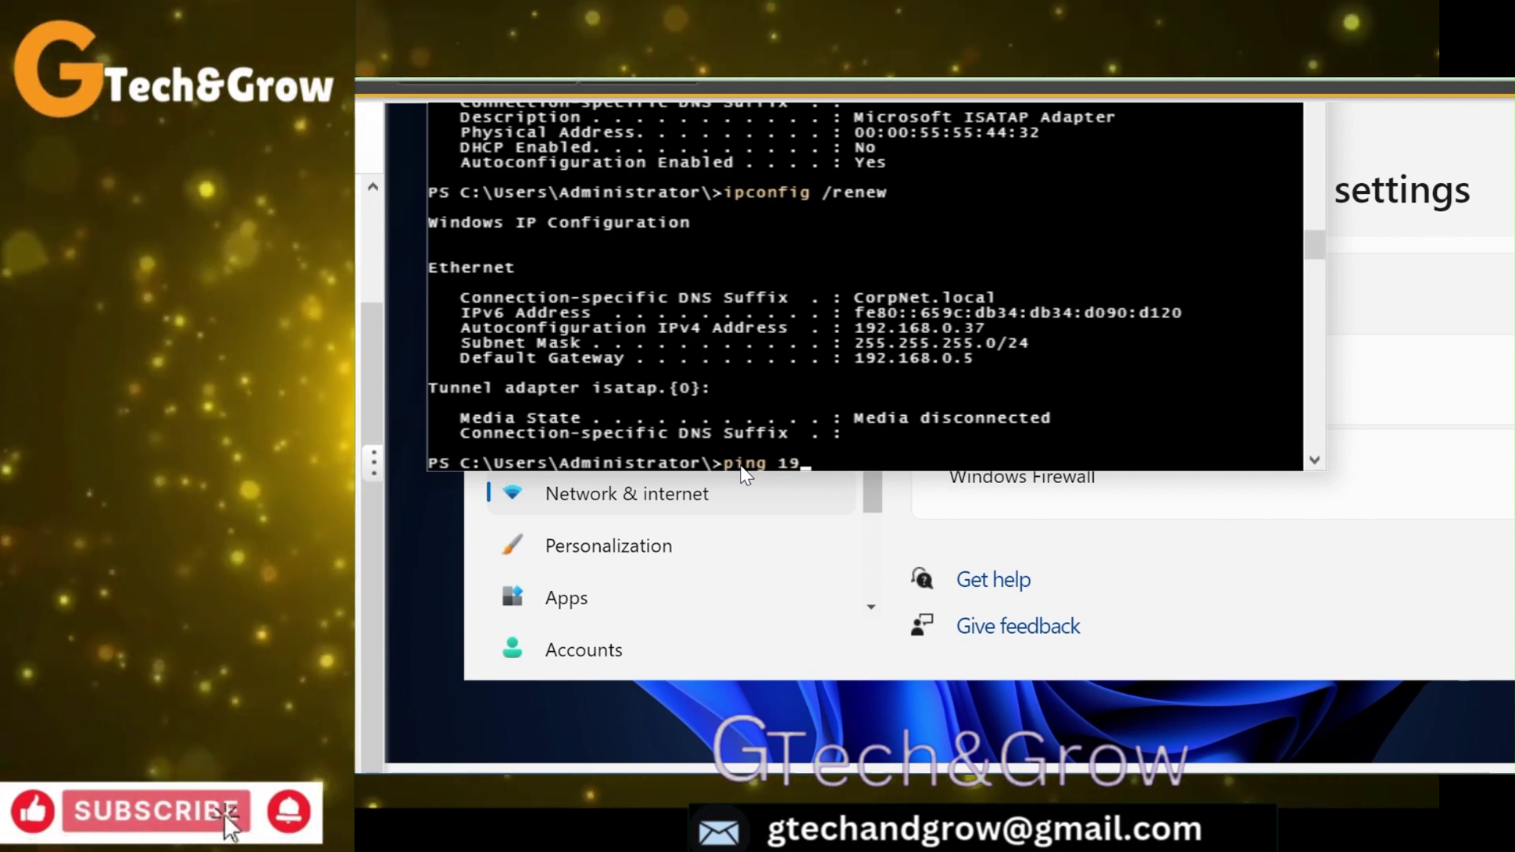
pyautogui.write('2.1')
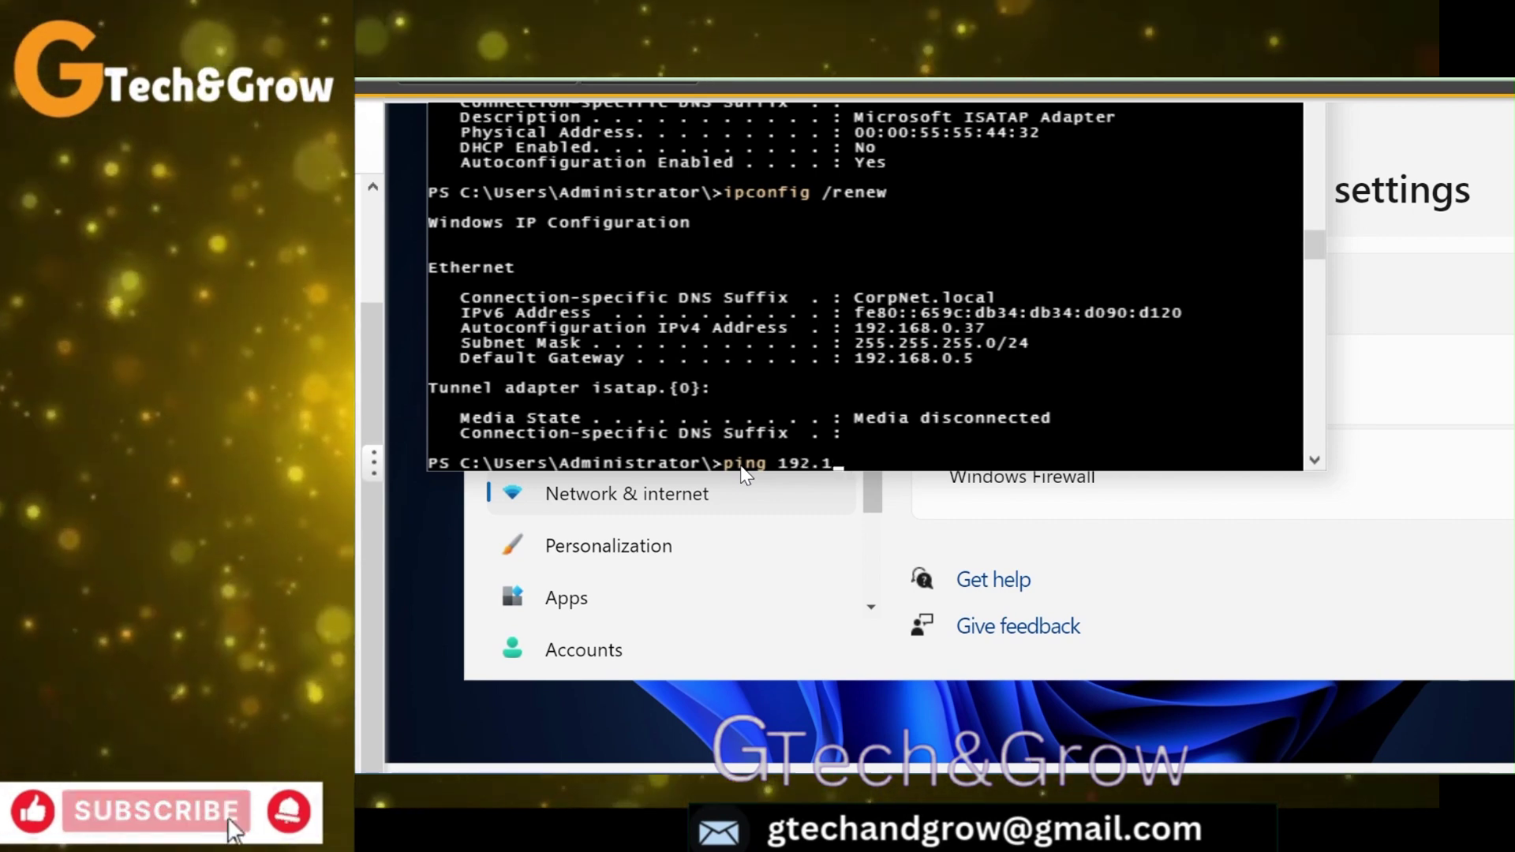
pyautogui.write('68.0')
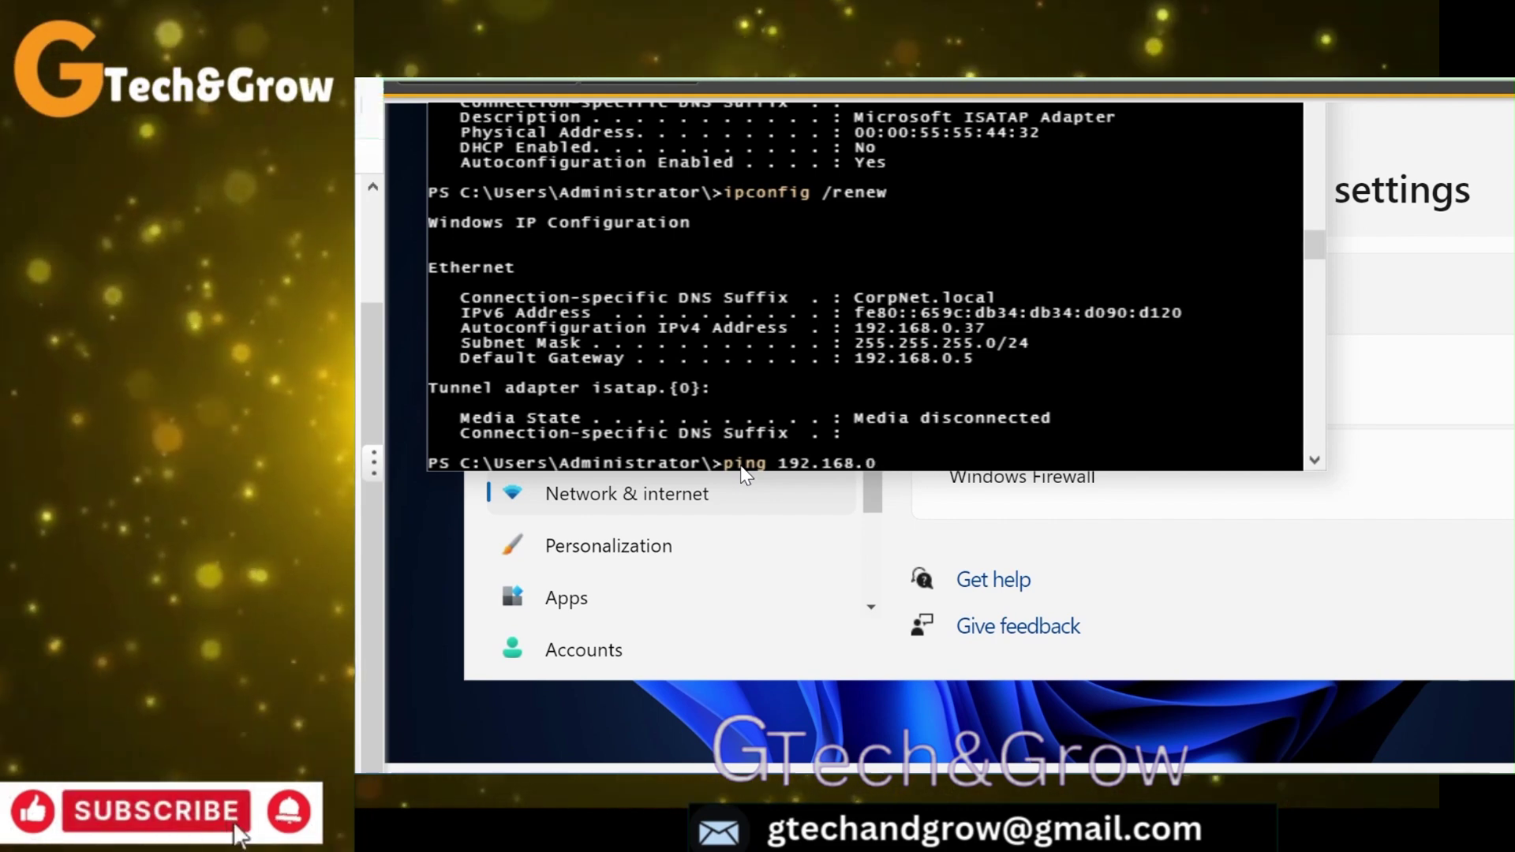
pyautogui.write('.10')
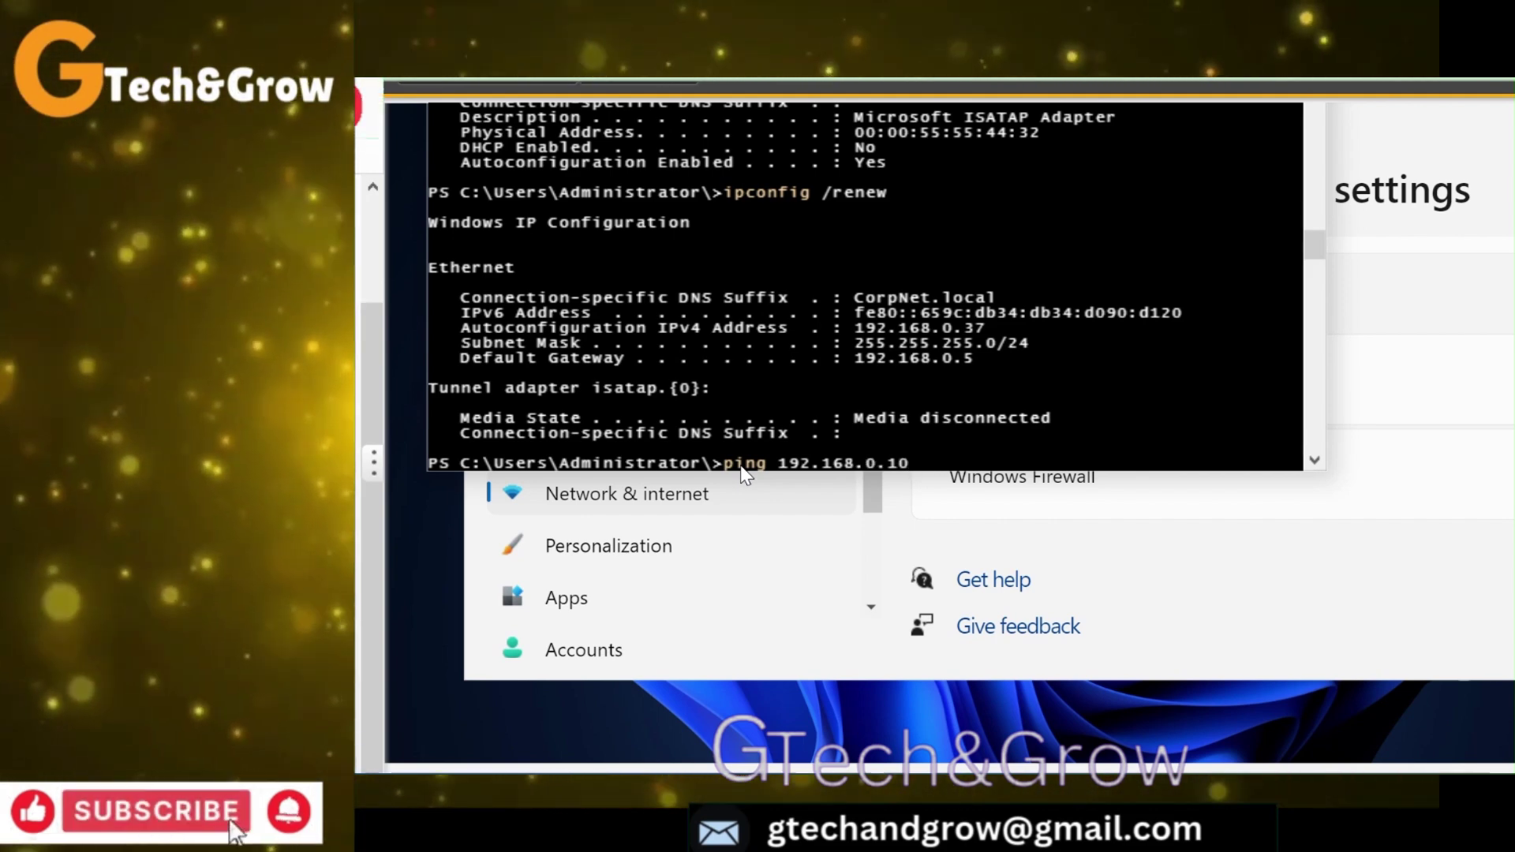
pyautogui.press('Return')
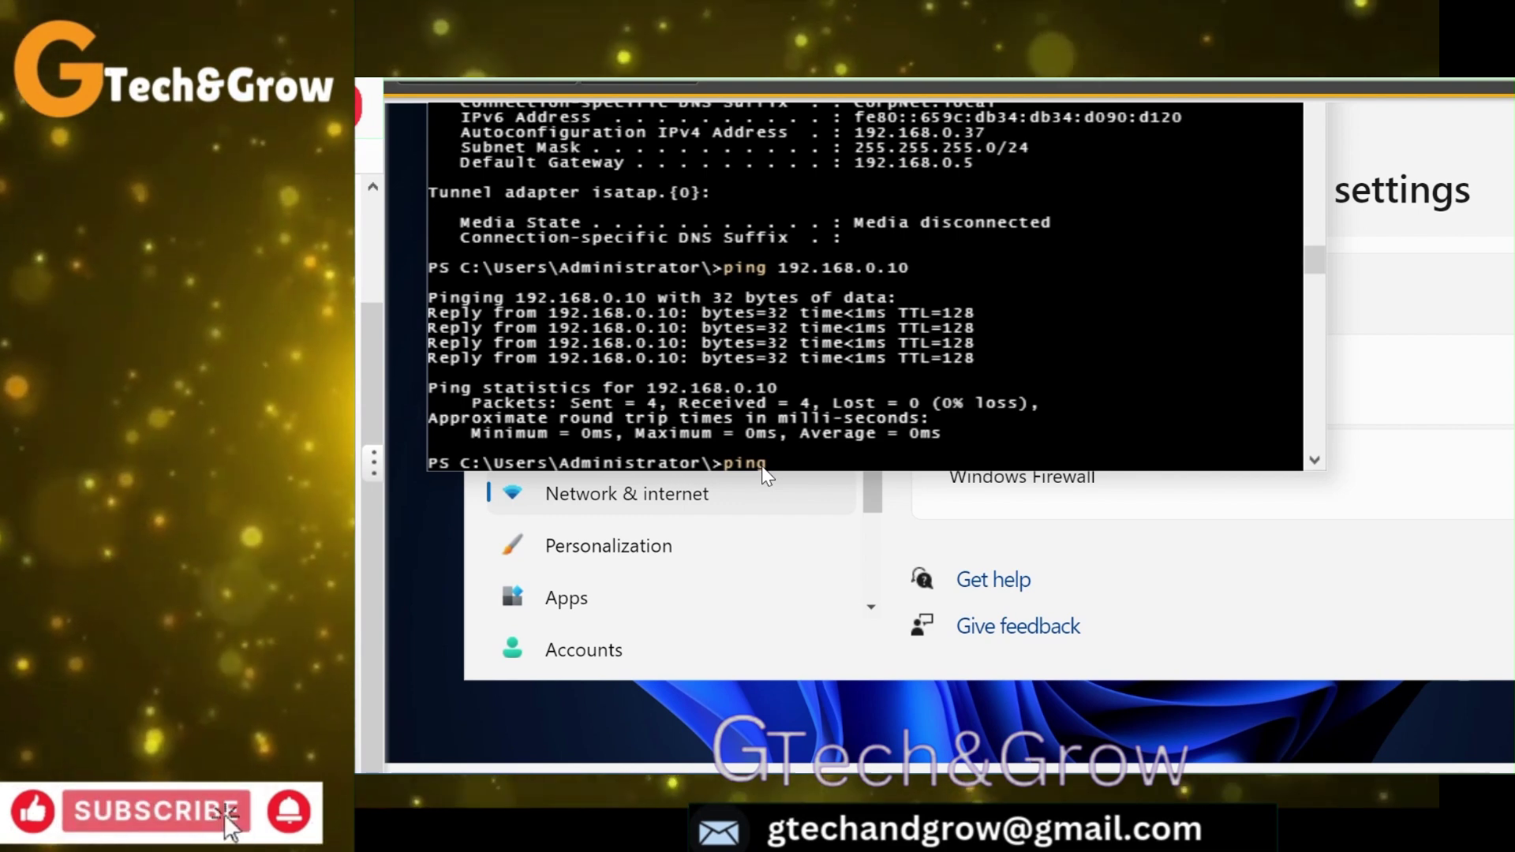
pyautogui.write('192')
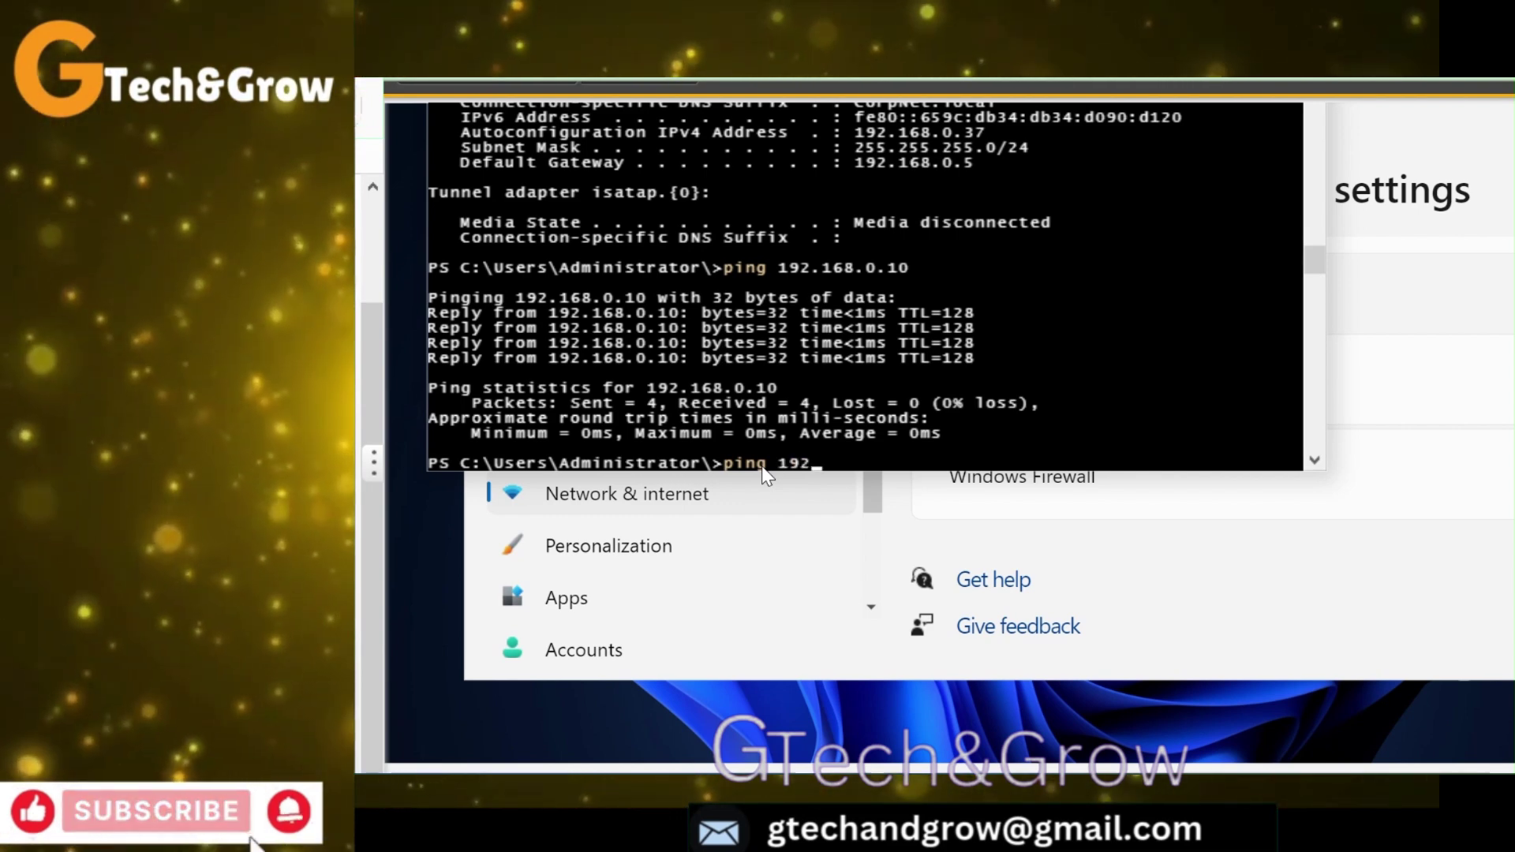
pyautogui.write('.1')
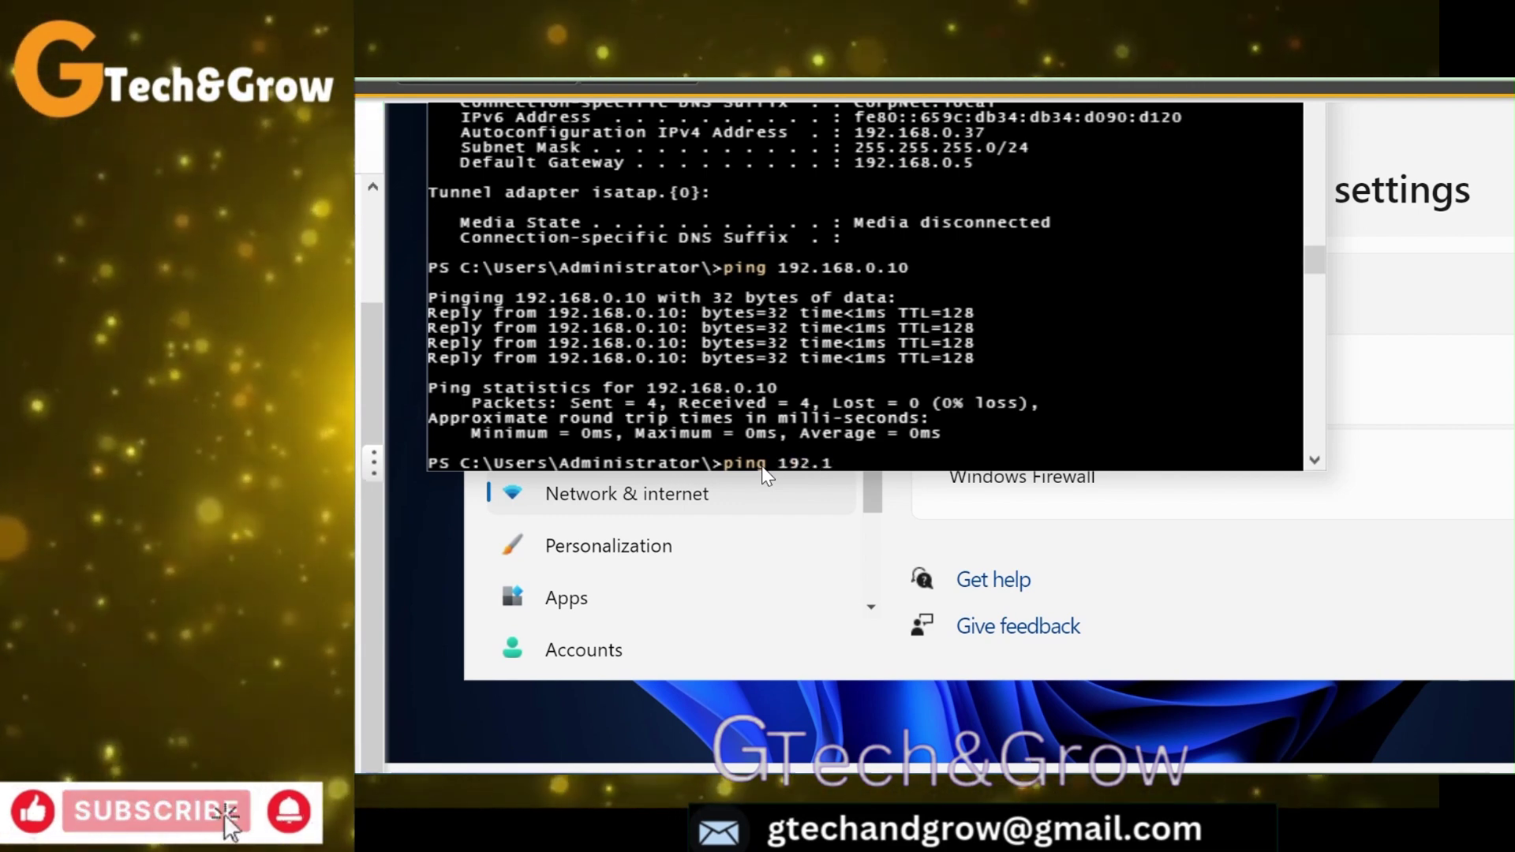
pyautogui.write('68.')
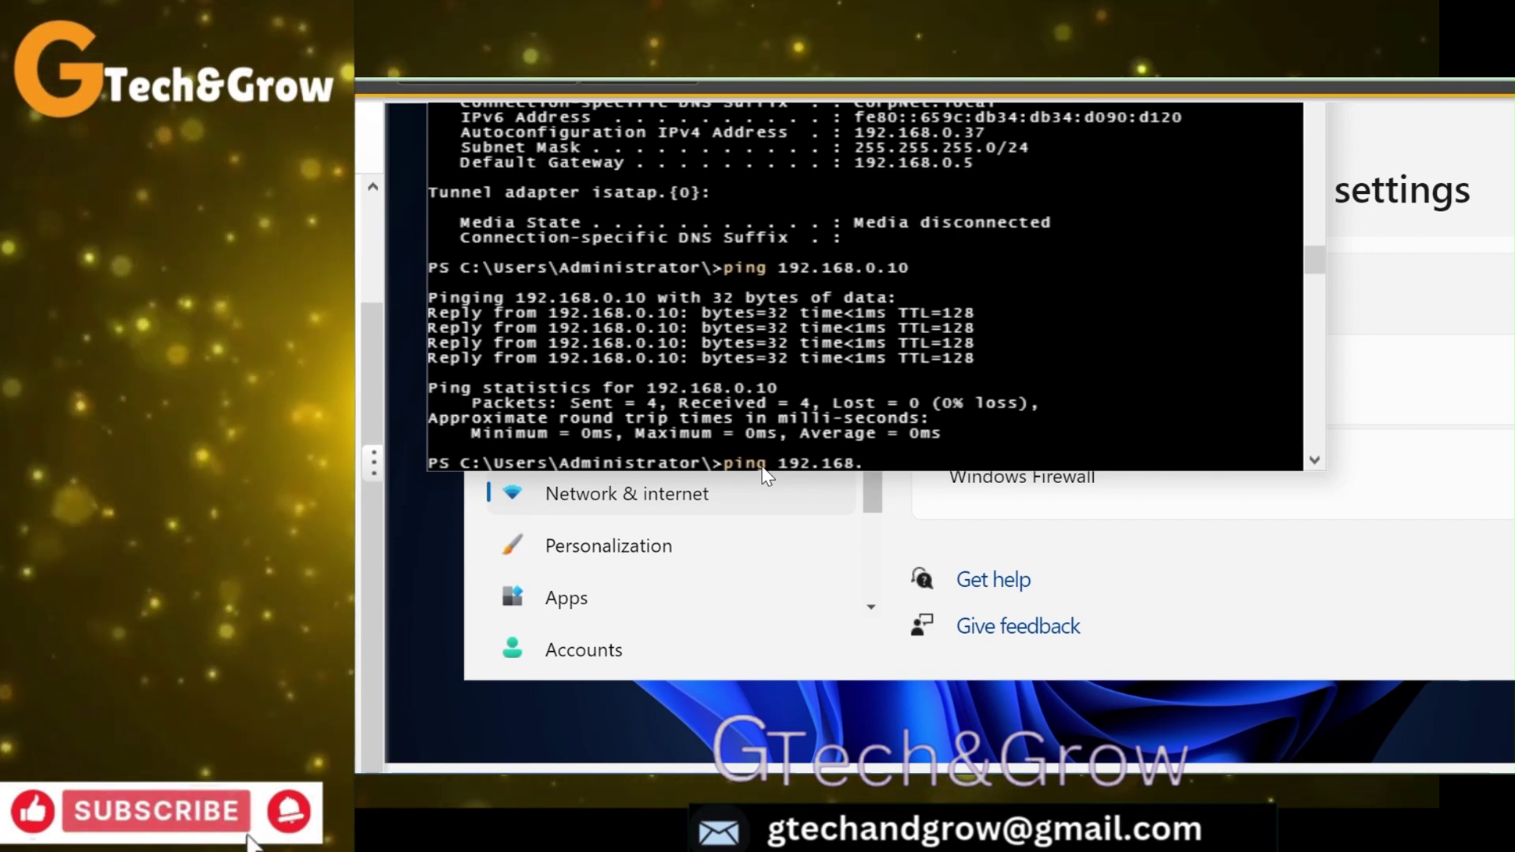
pyautogui.write('0.3')
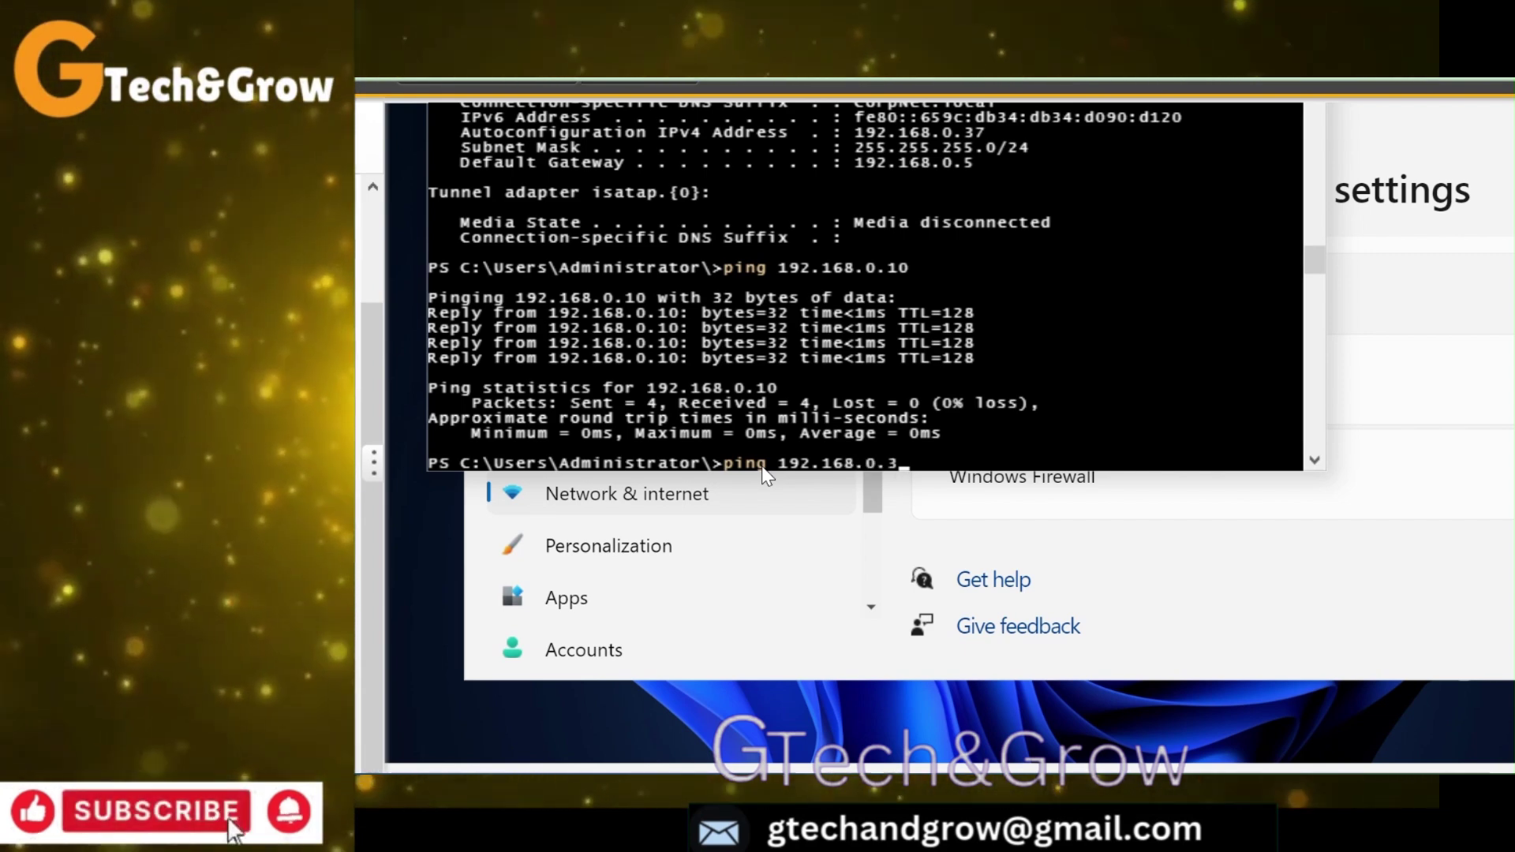
pyautogui.write('0')
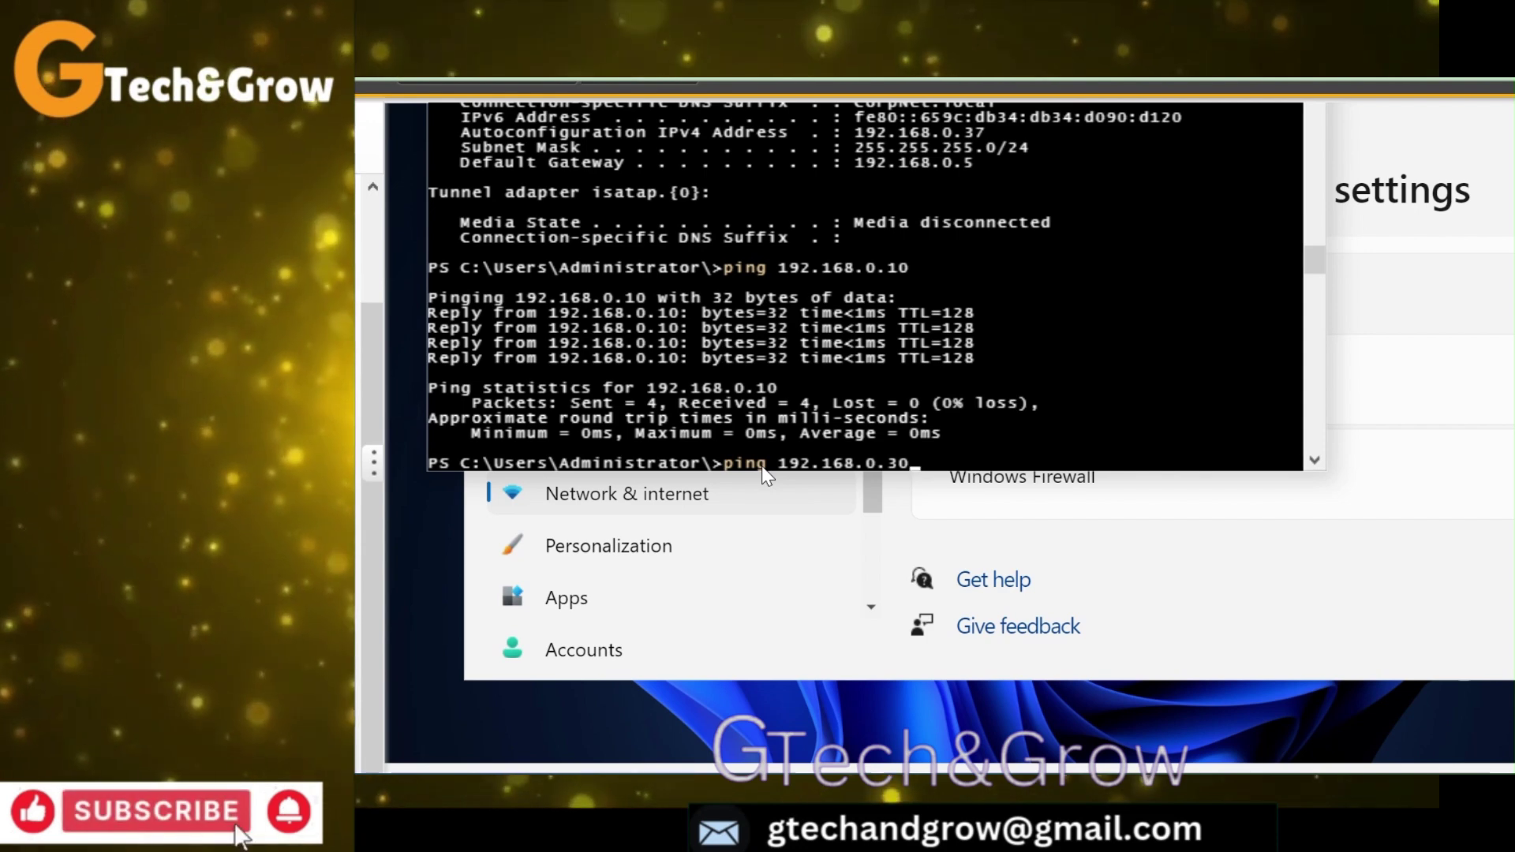
pyautogui.press('Return')
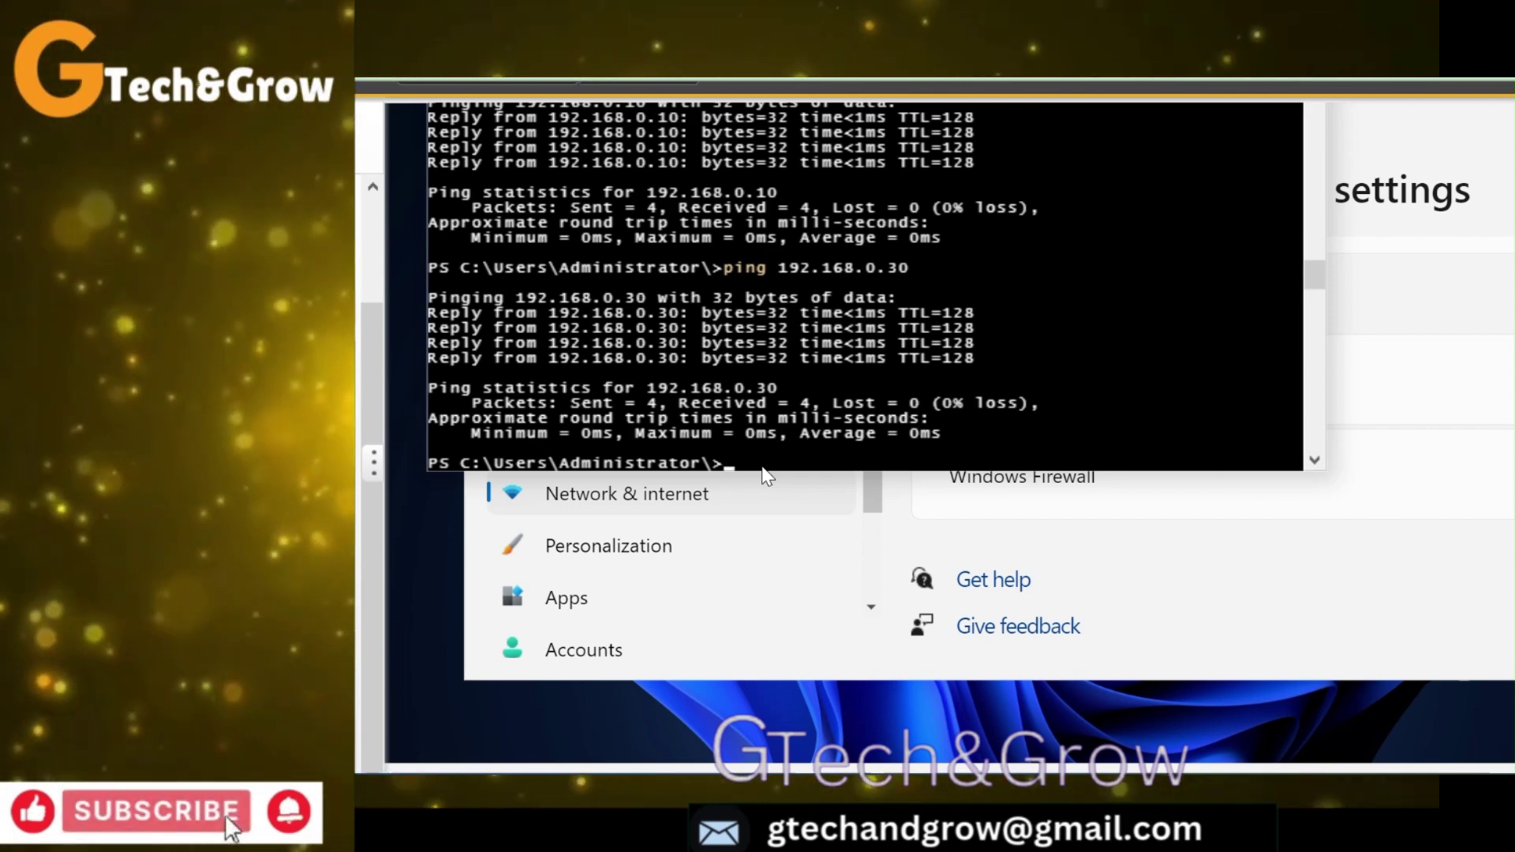
pyautogui.write('ping')
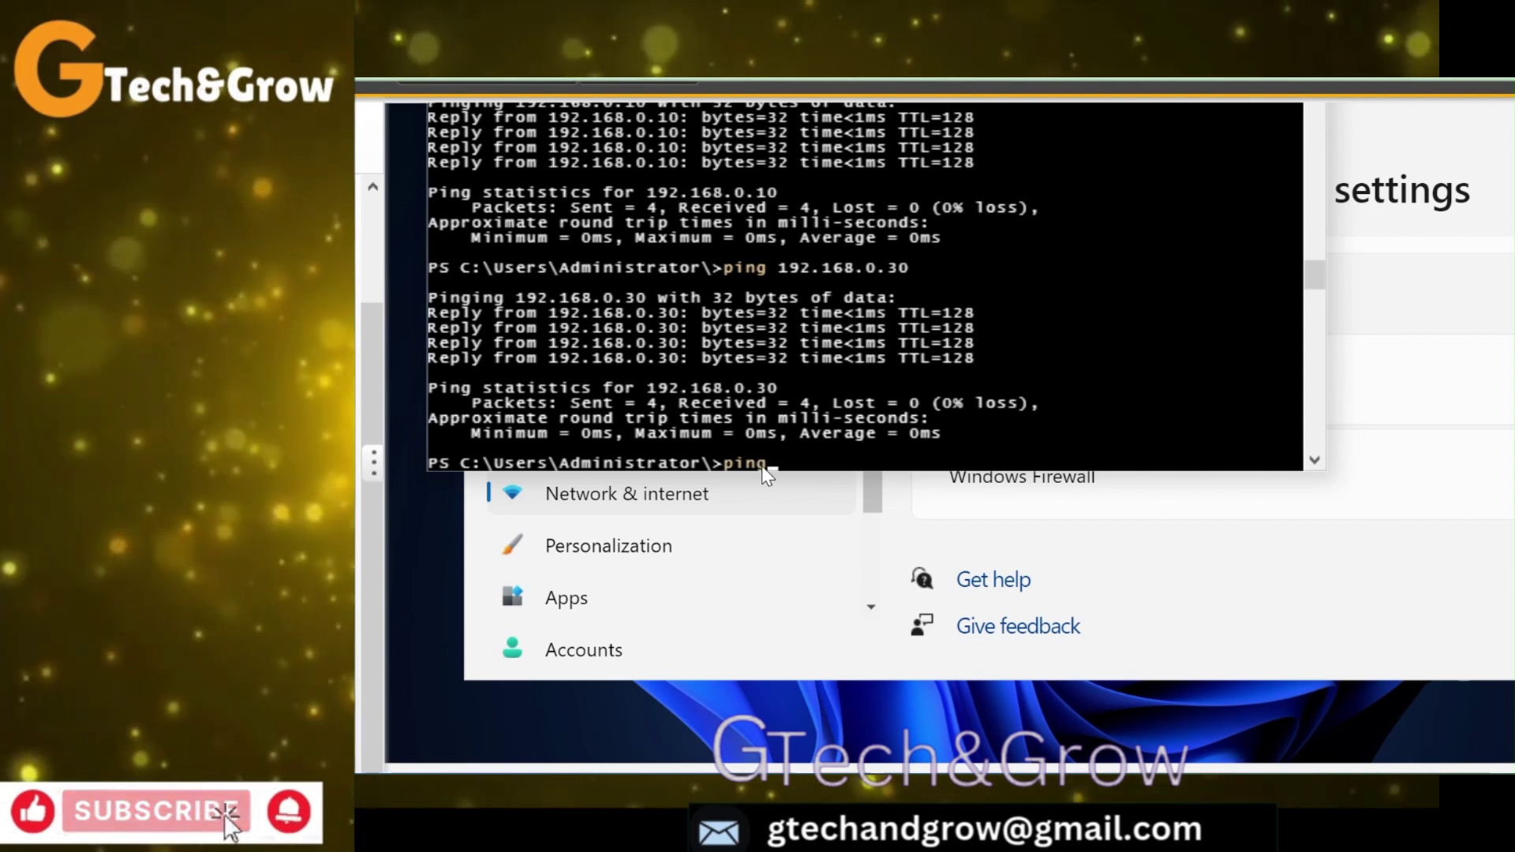
pyautogui.write(' 19')
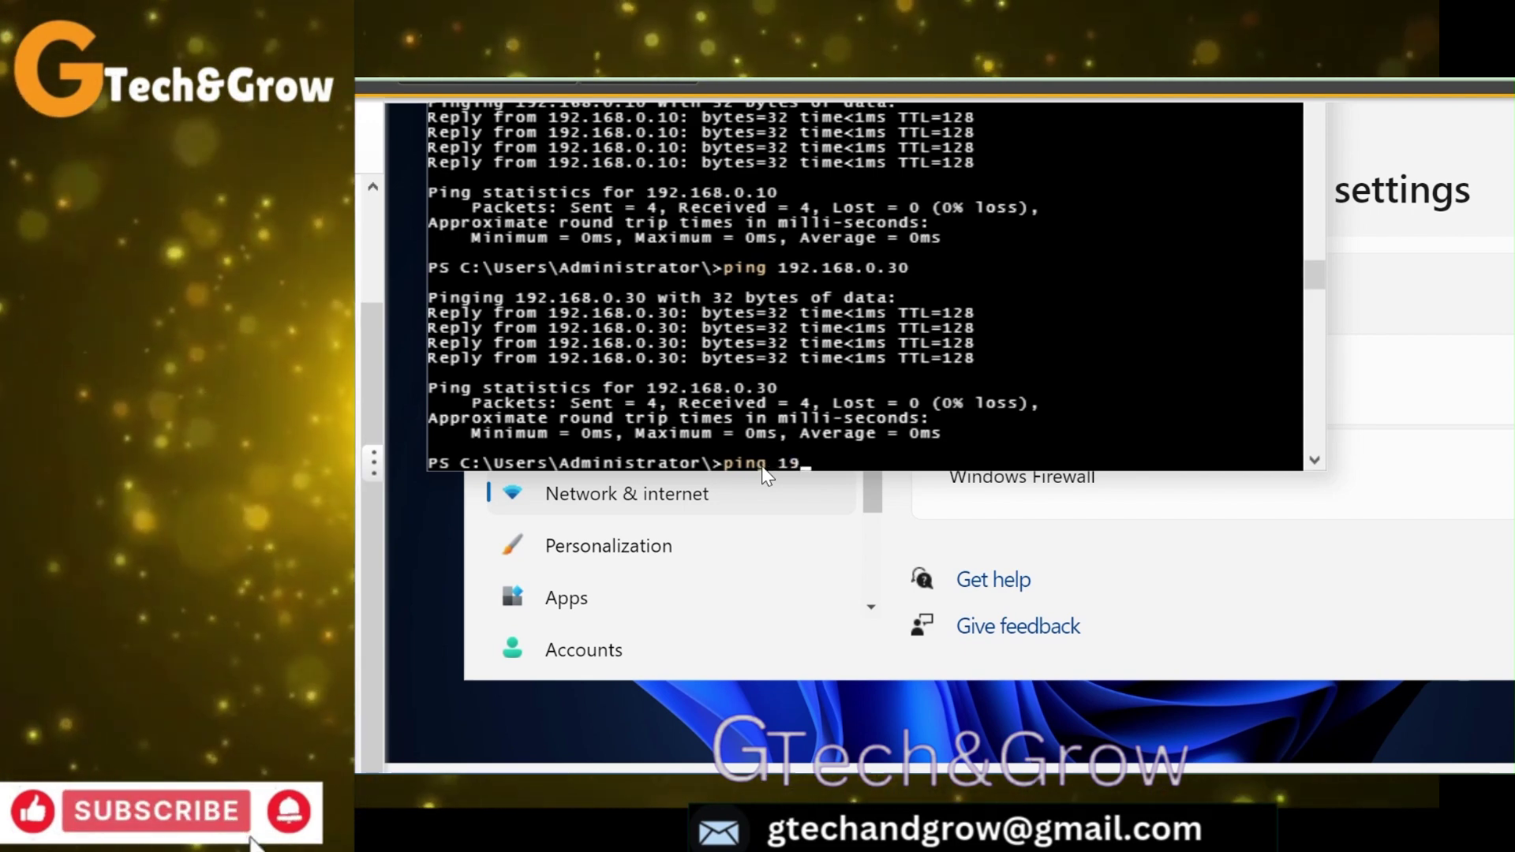
pyautogui.write('2.168.')
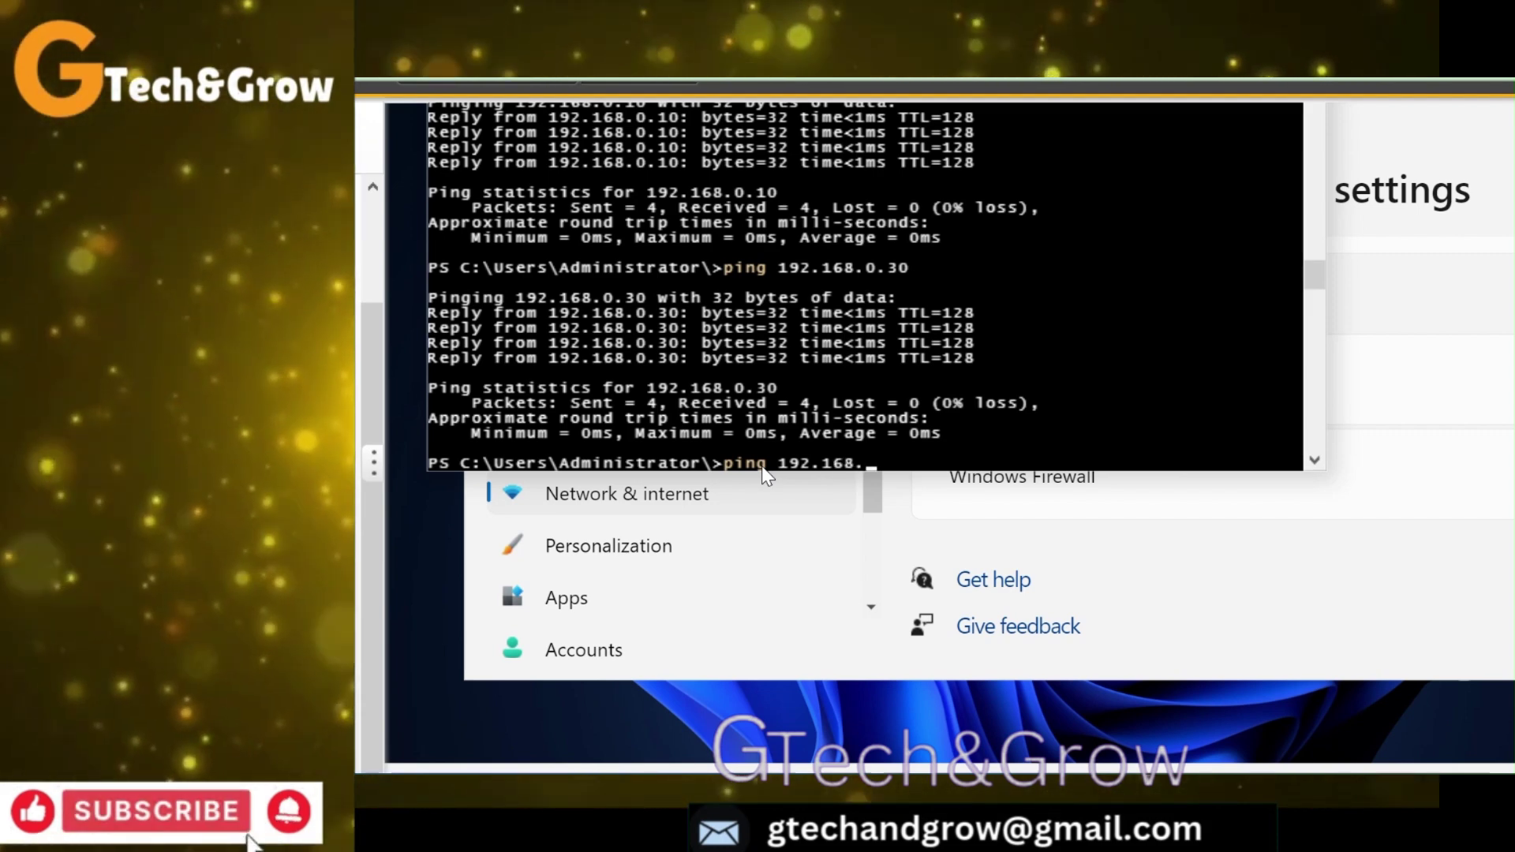
pyautogui.write('0.')
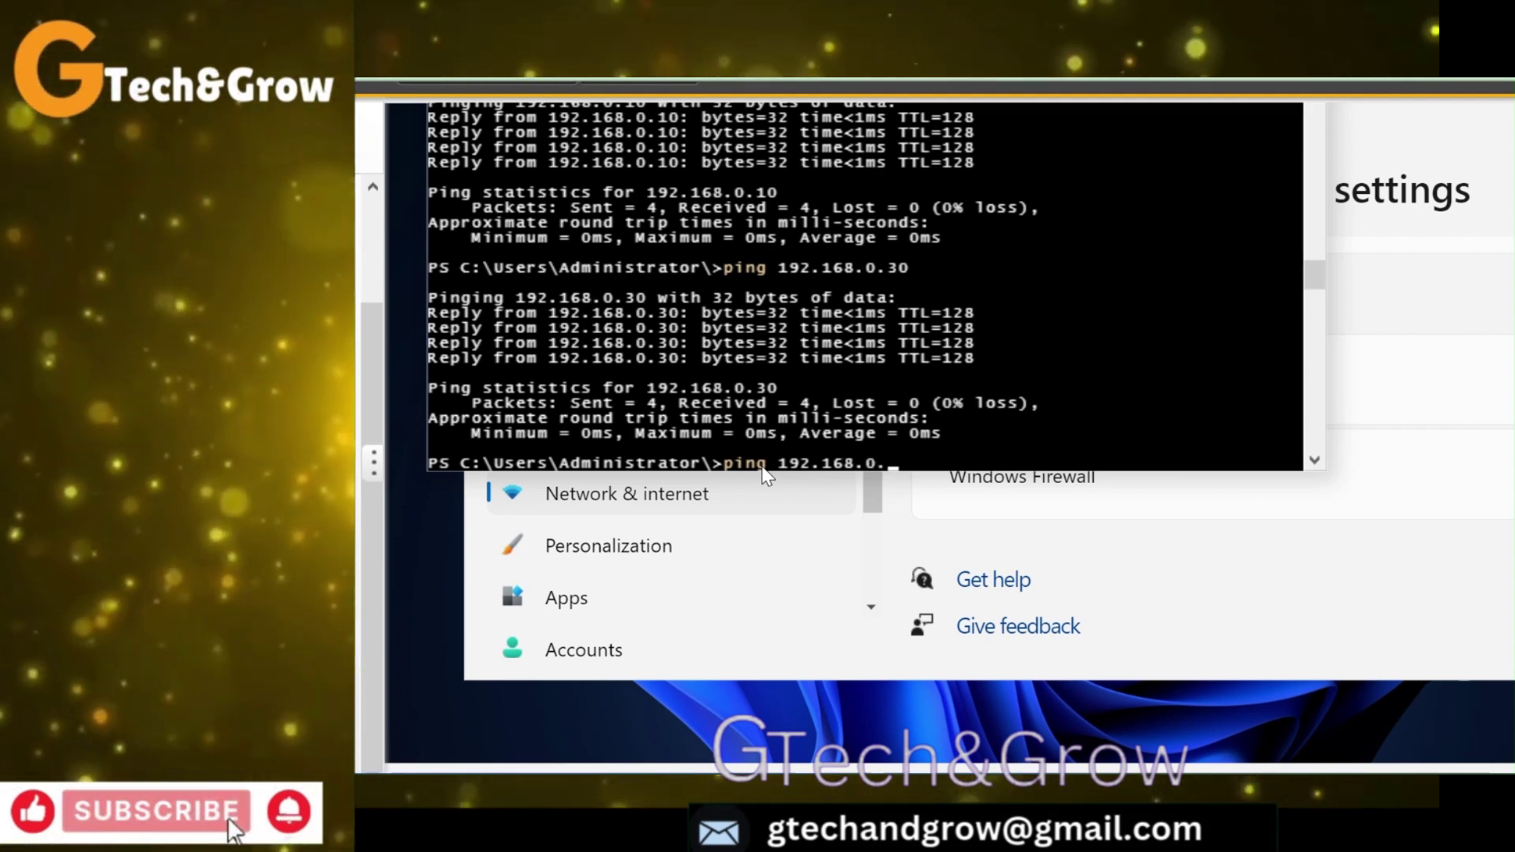
pyautogui.write('33')
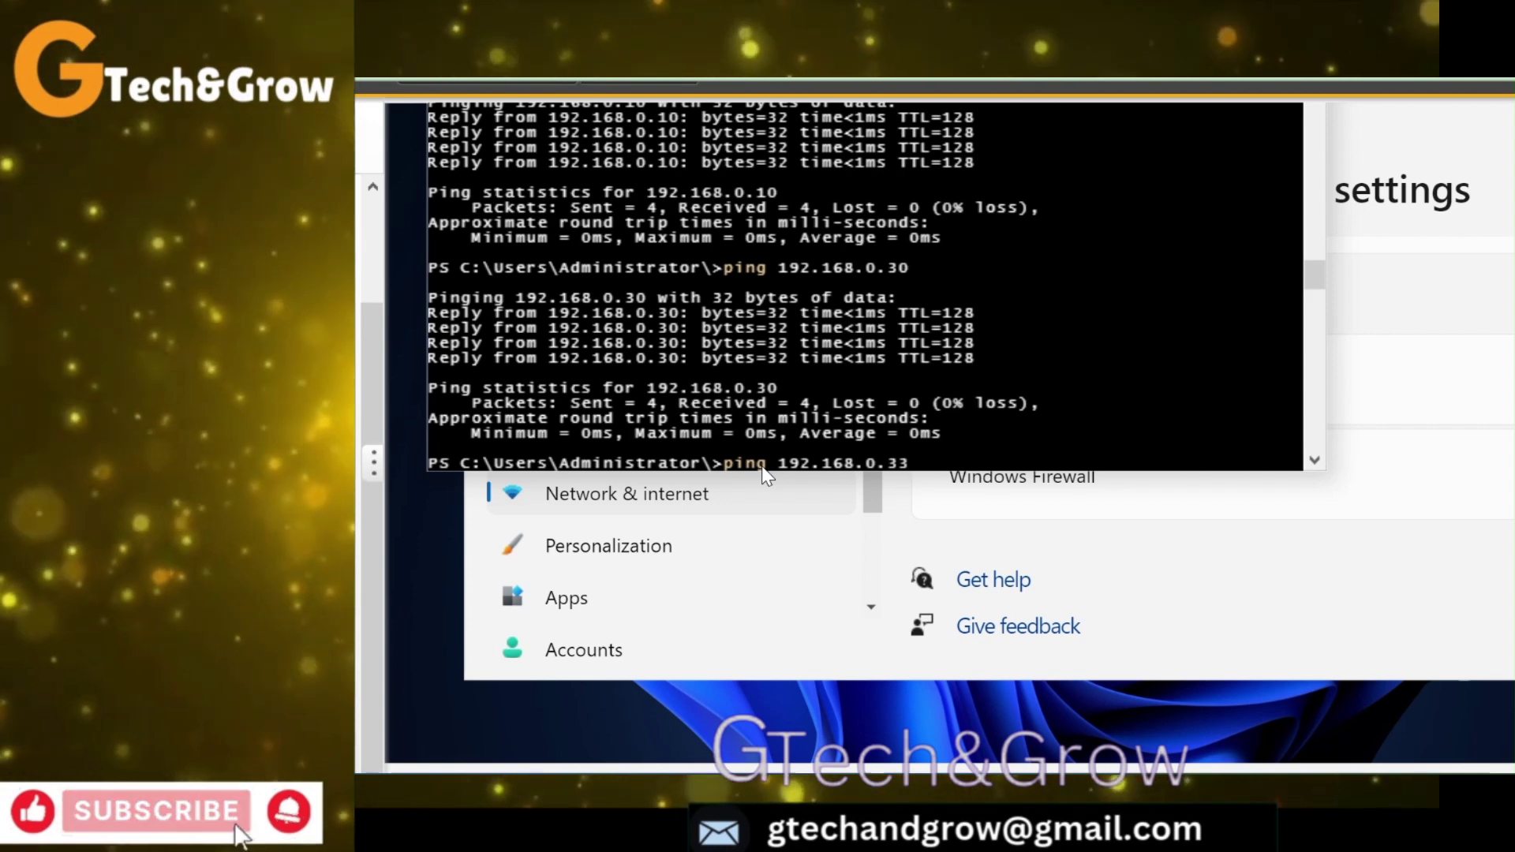
pyautogui.press('Return')
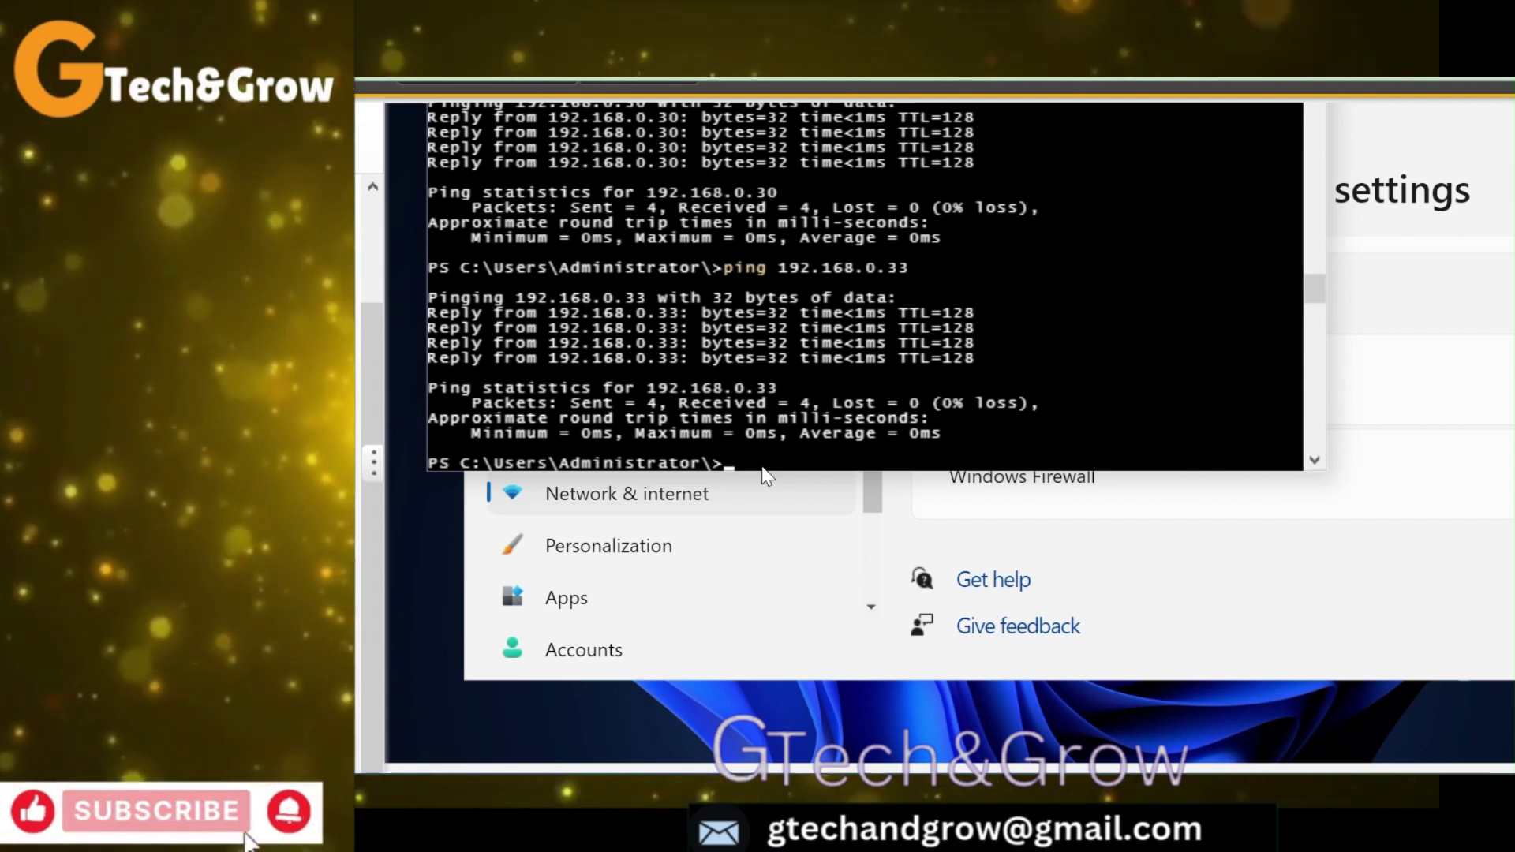
pyautogui.write('pi')
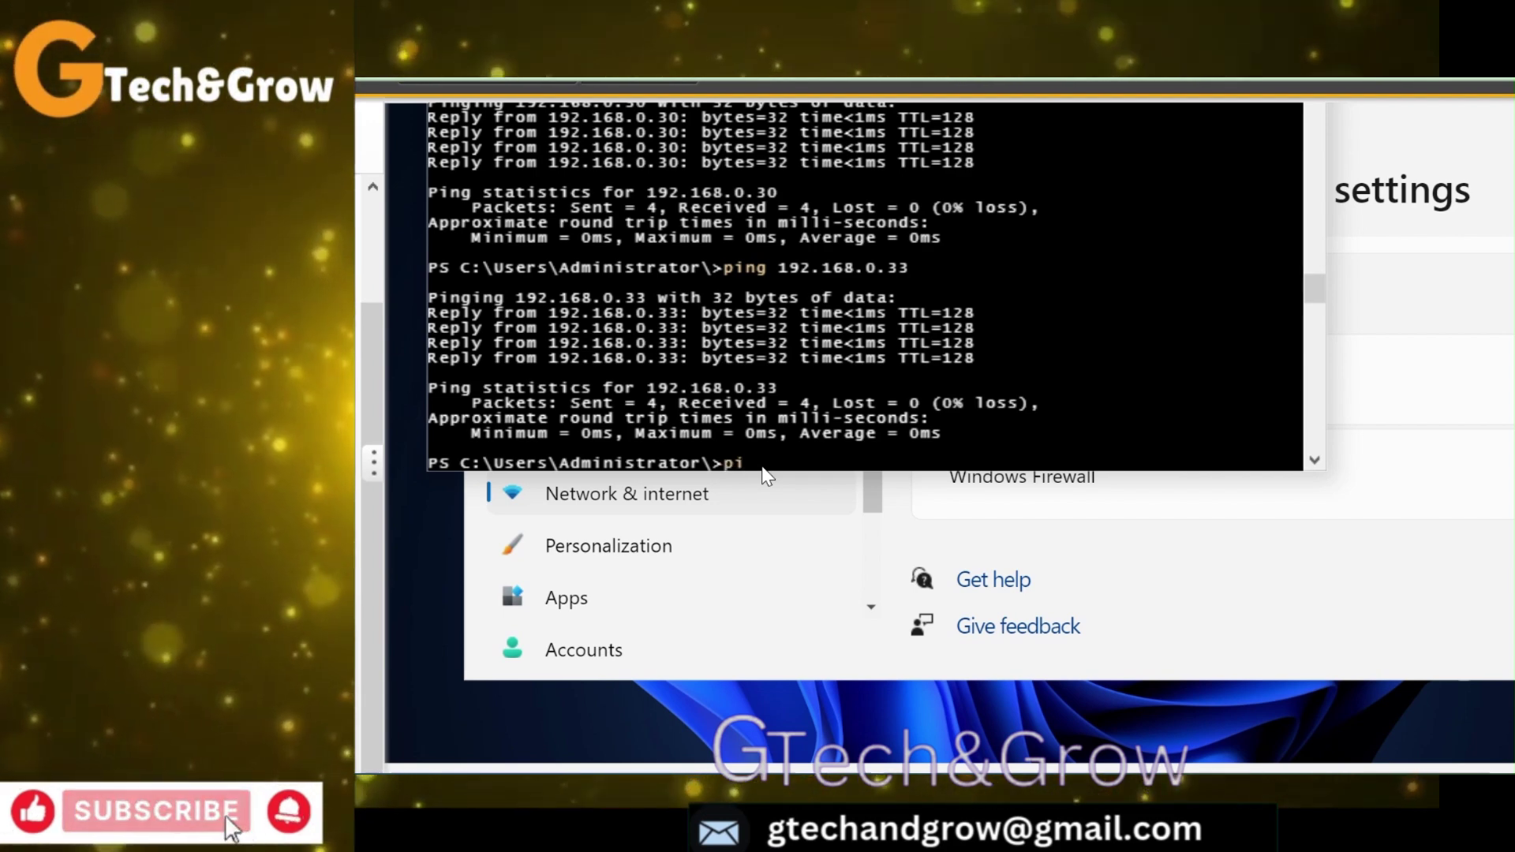
pyautogui.write('ng 198.')
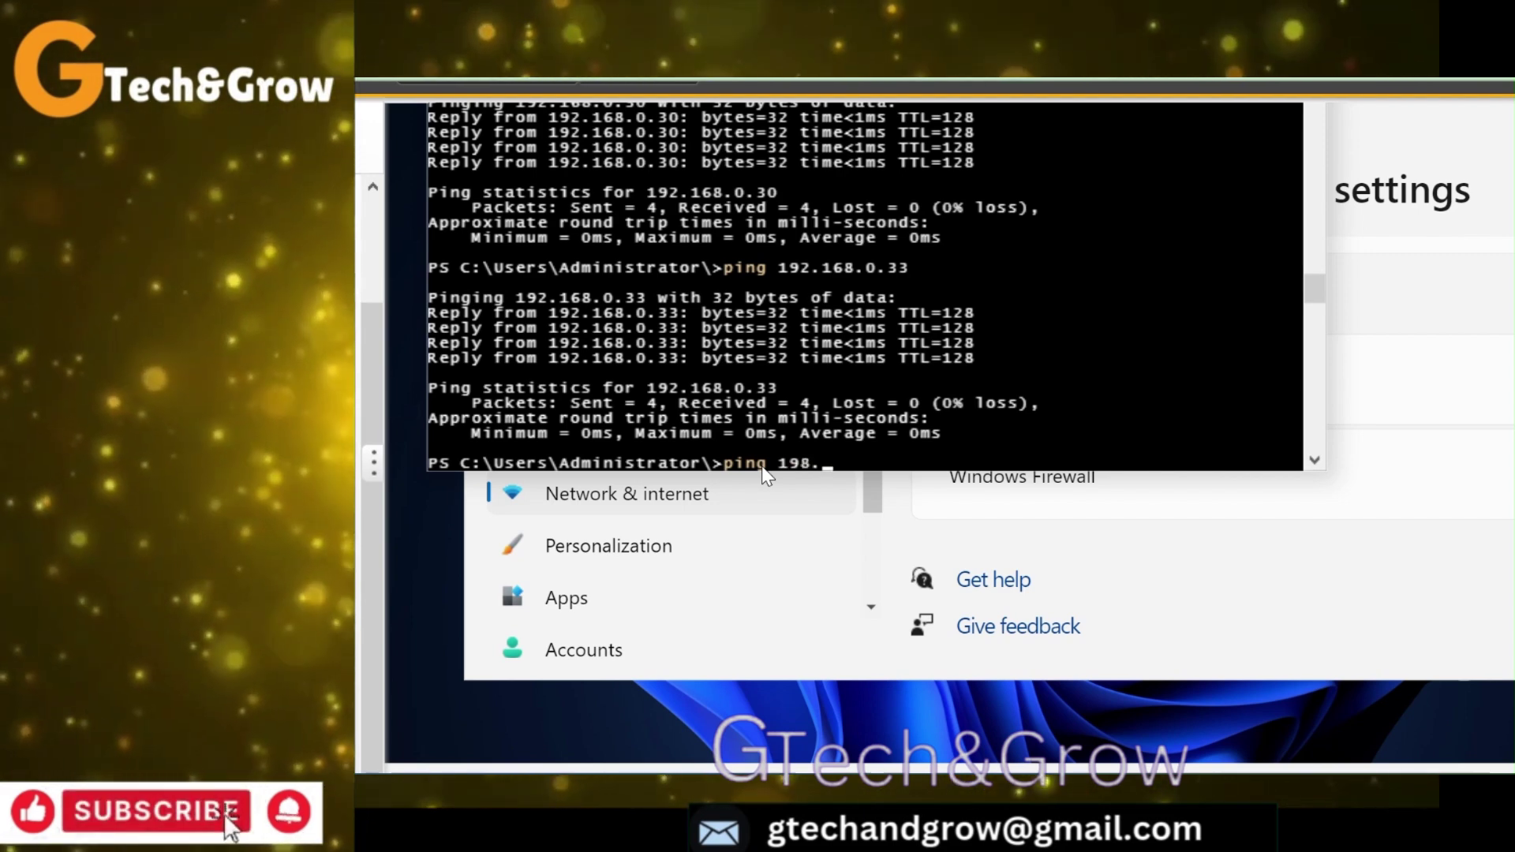
pyautogui.write('28.')
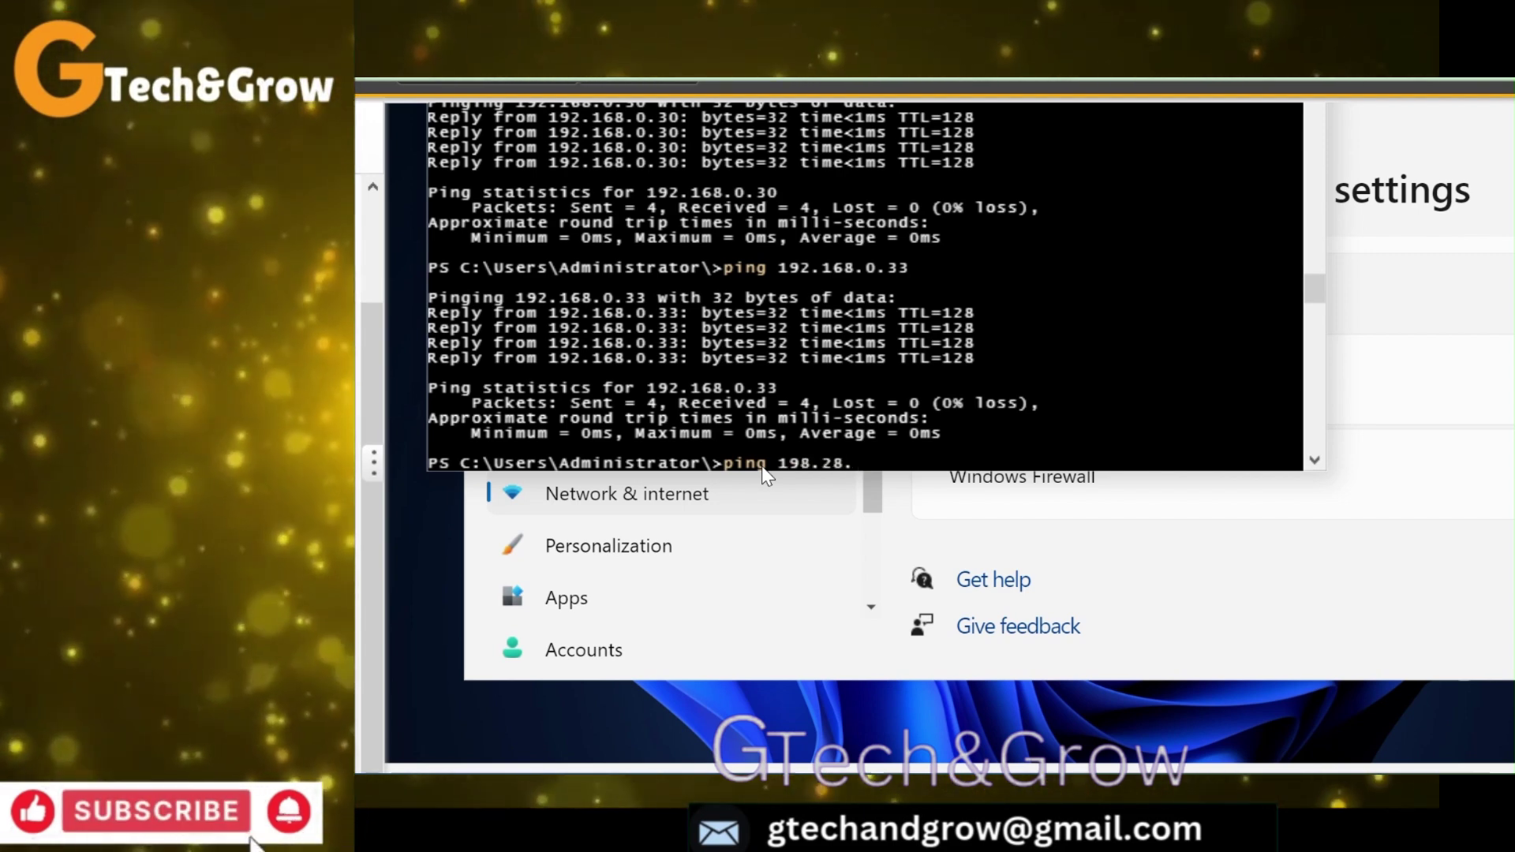
pyautogui.write('2')
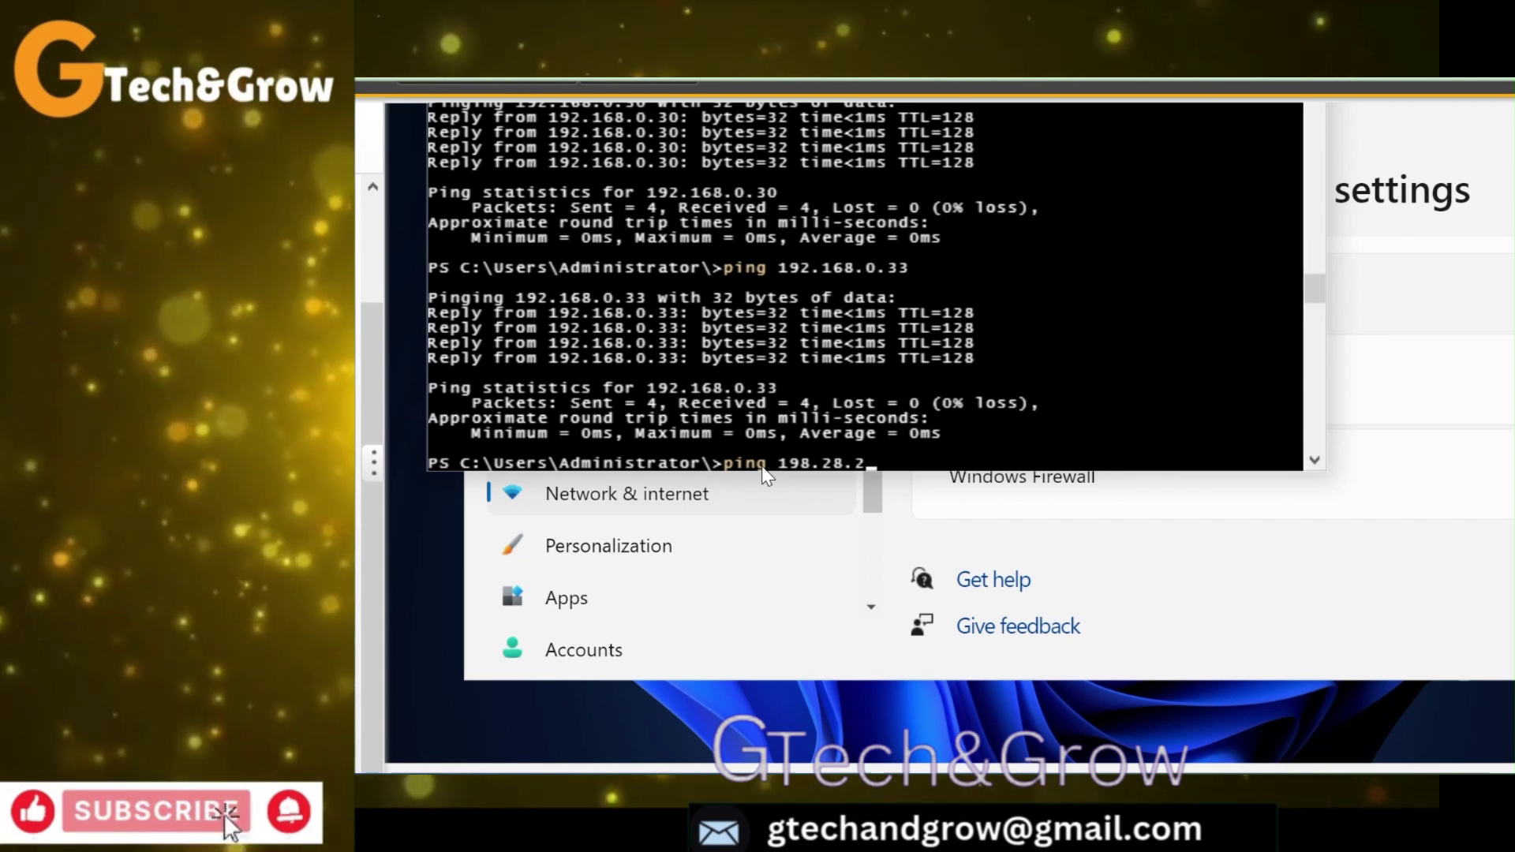
pyautogui.write('.')
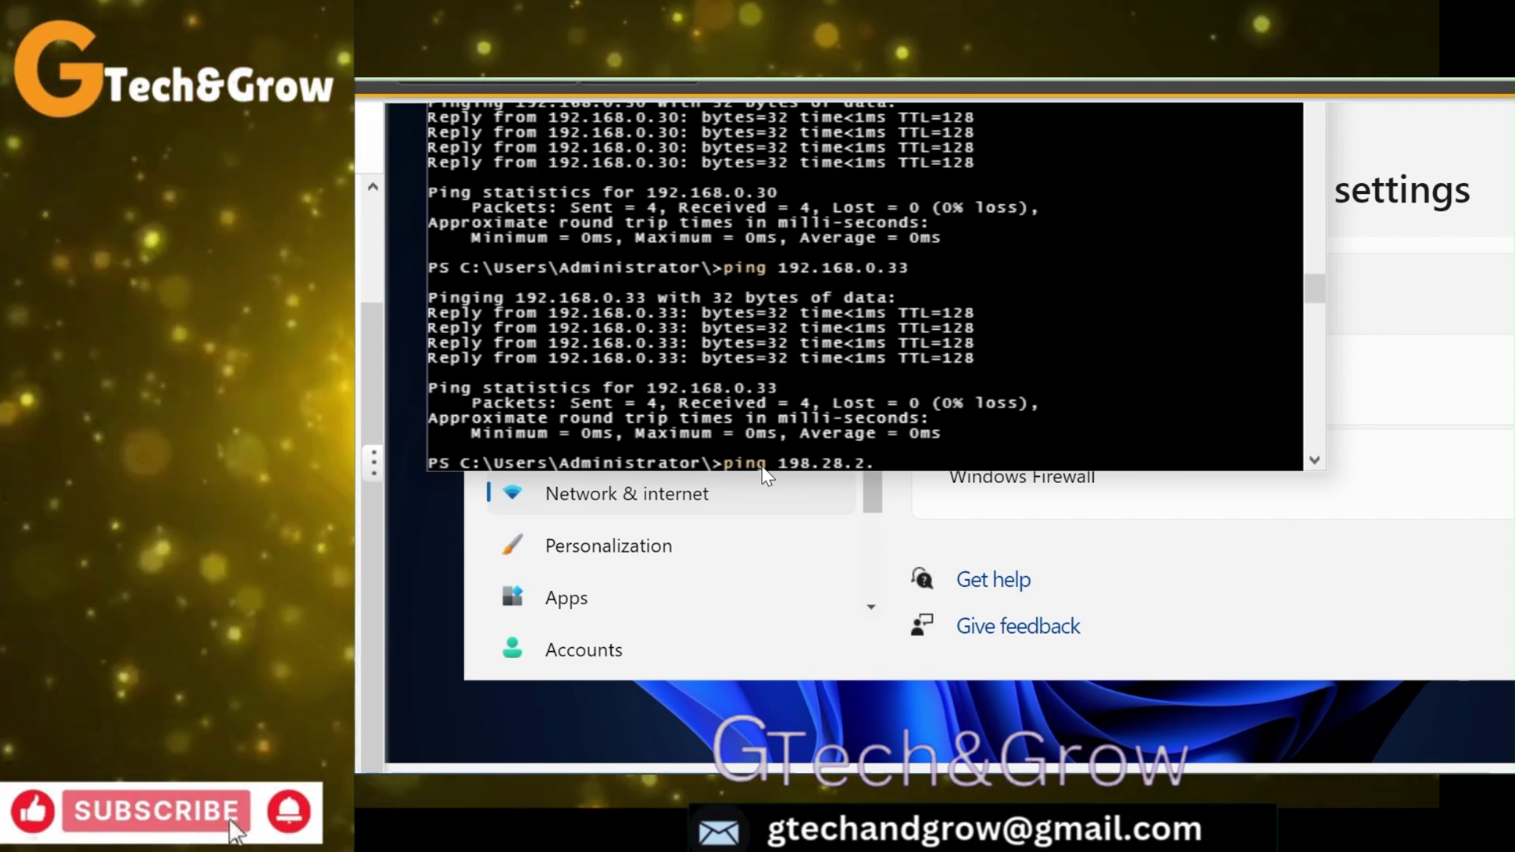
pyautogui.write('254')
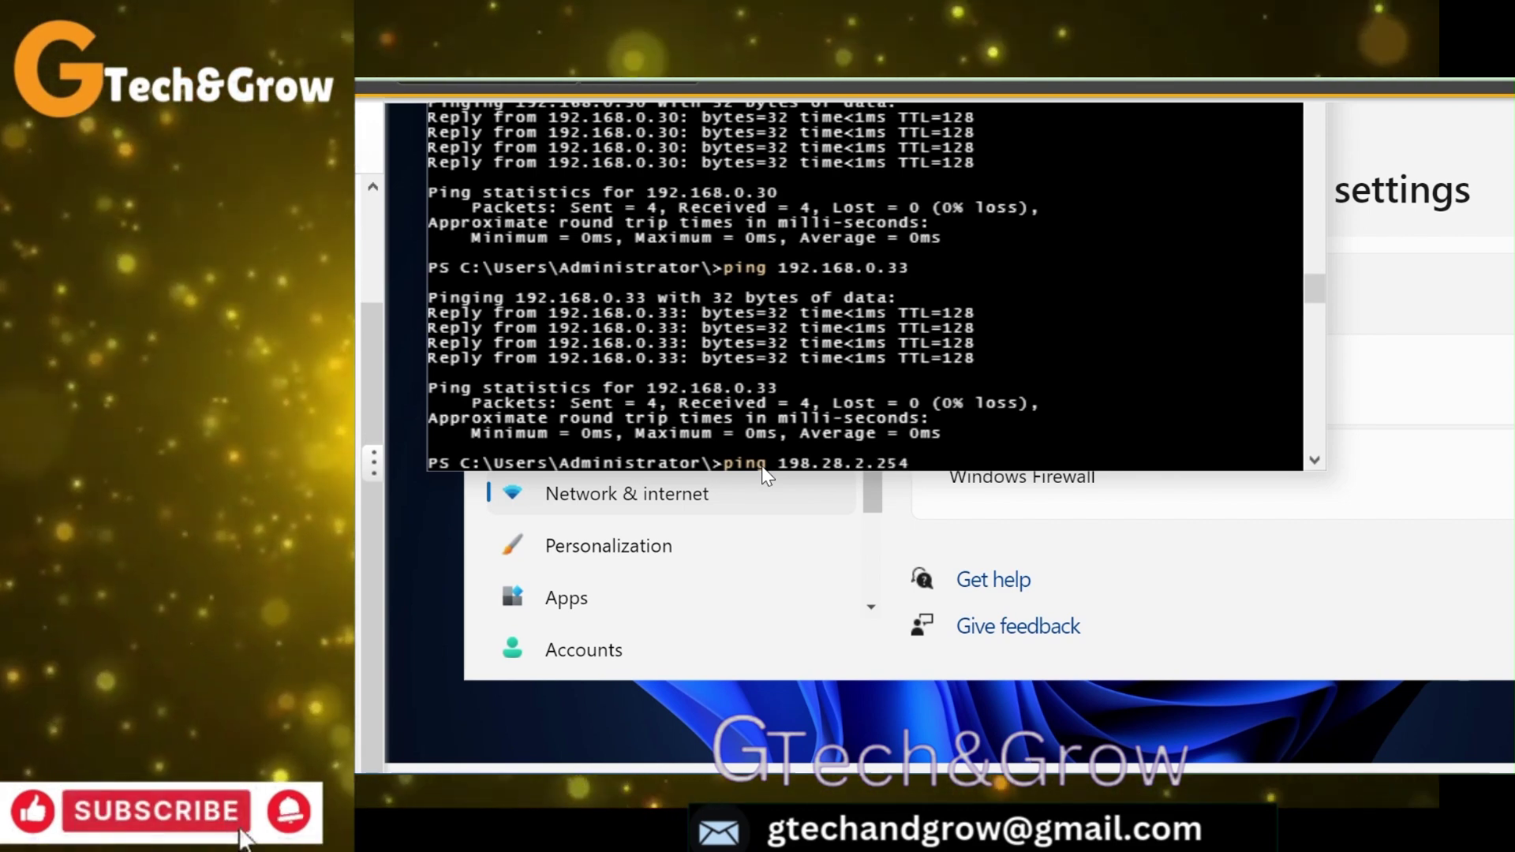
pyautogui.press('Return')
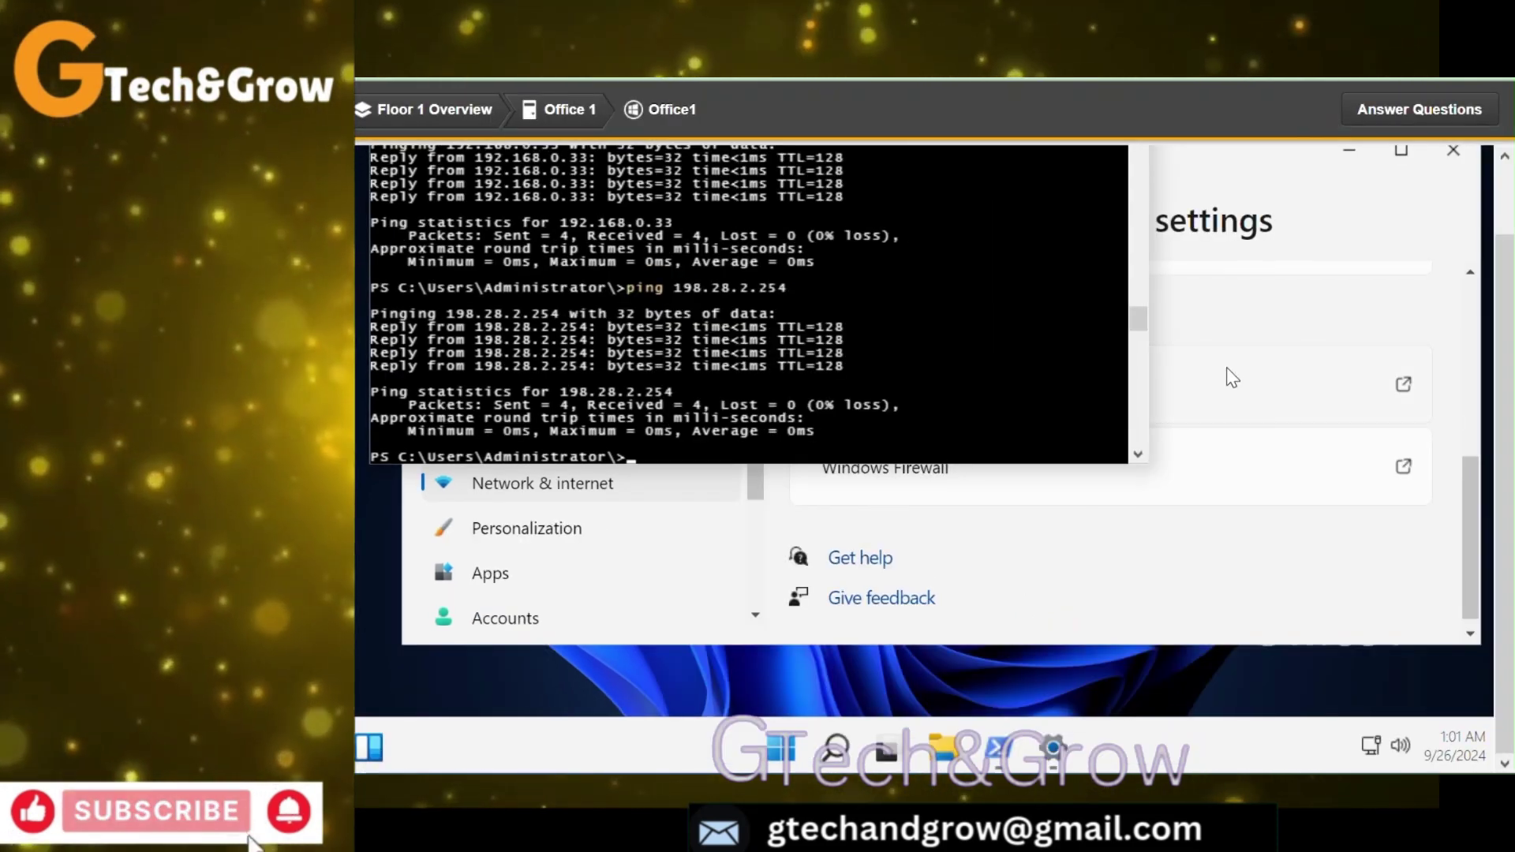
# Check the lab answers and review the Lab Report scoring 7/7 (100%)
pyautogui.click(1457, 111)
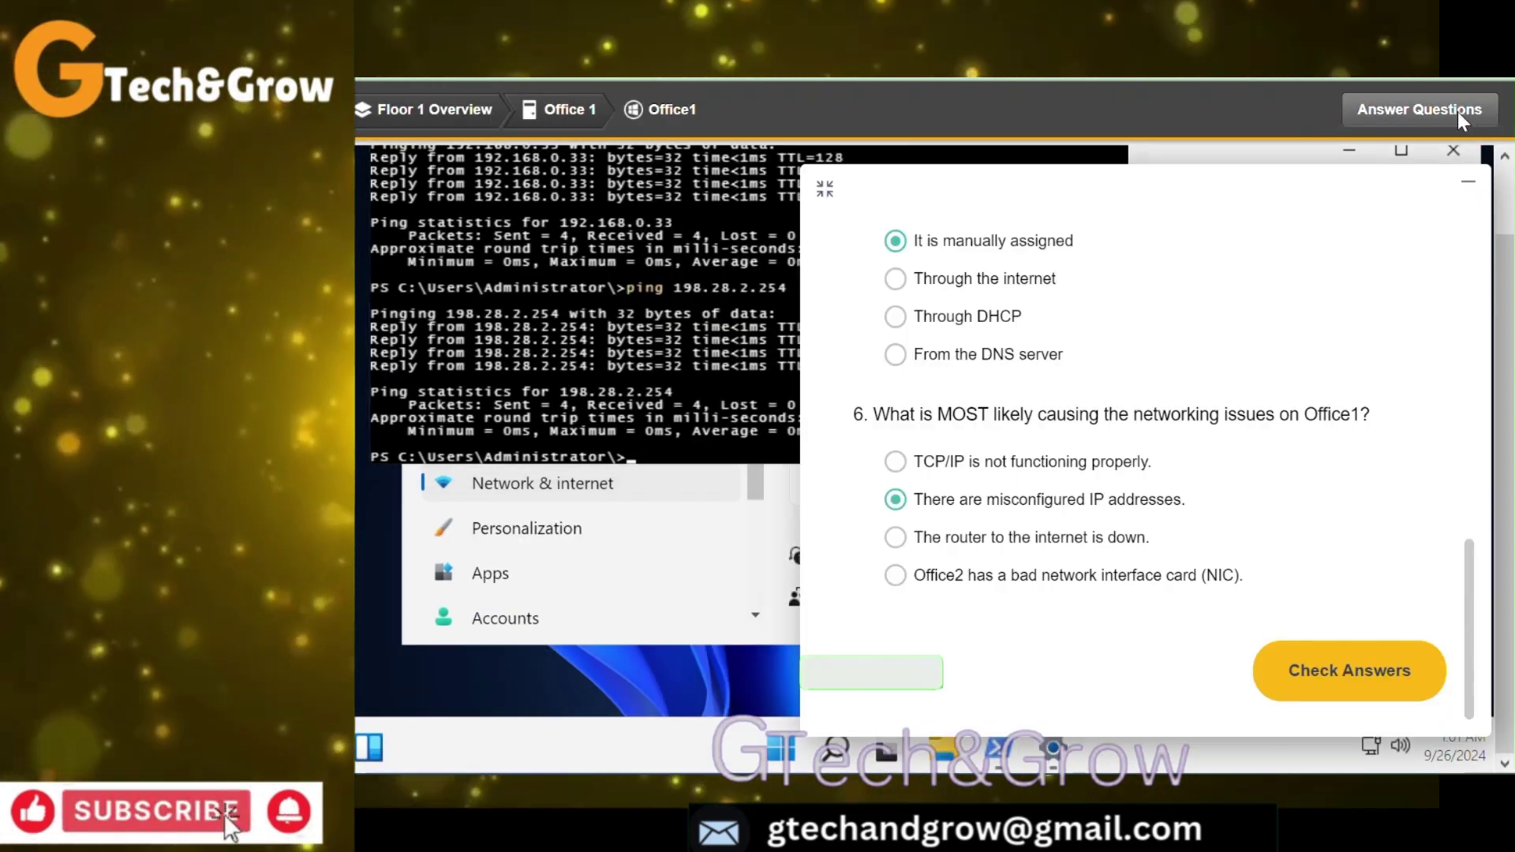
pyautogui.click(1365, 669)
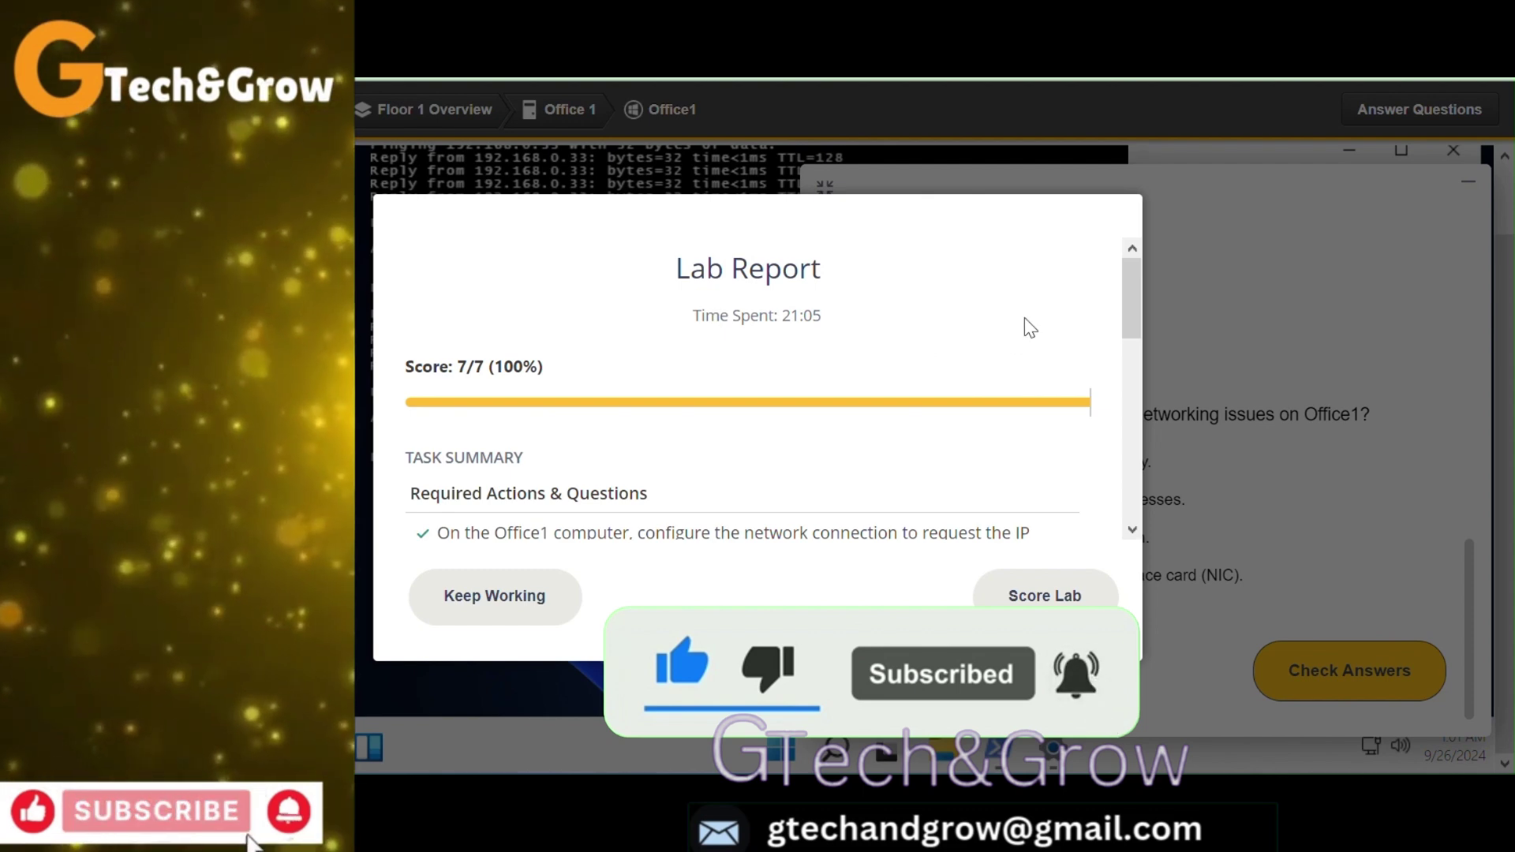
pyautogui.moveTo(1132, 316); pyautogui.dragTo(1120, 494)
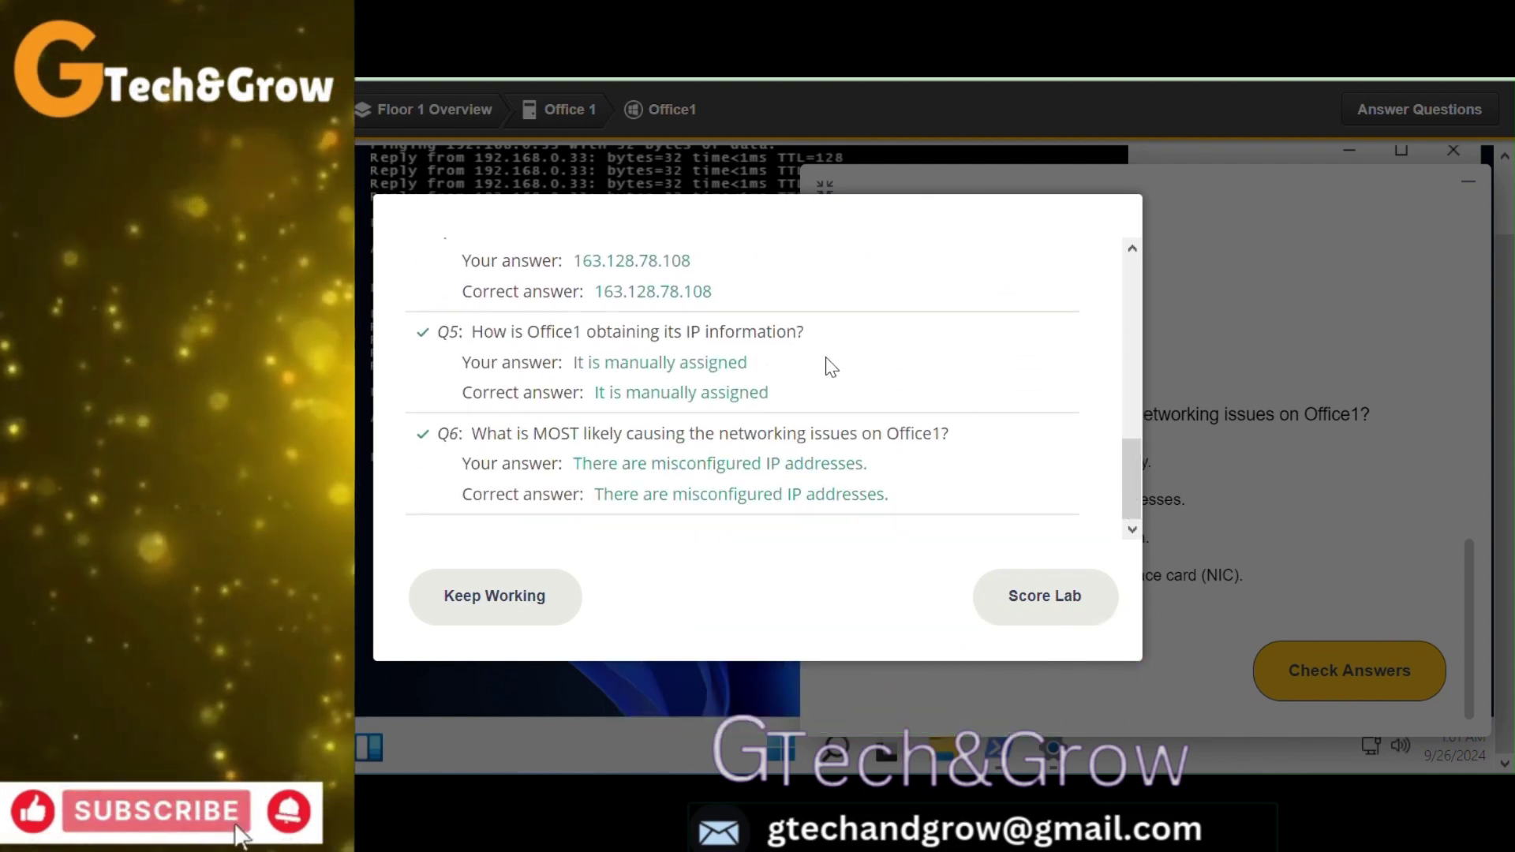